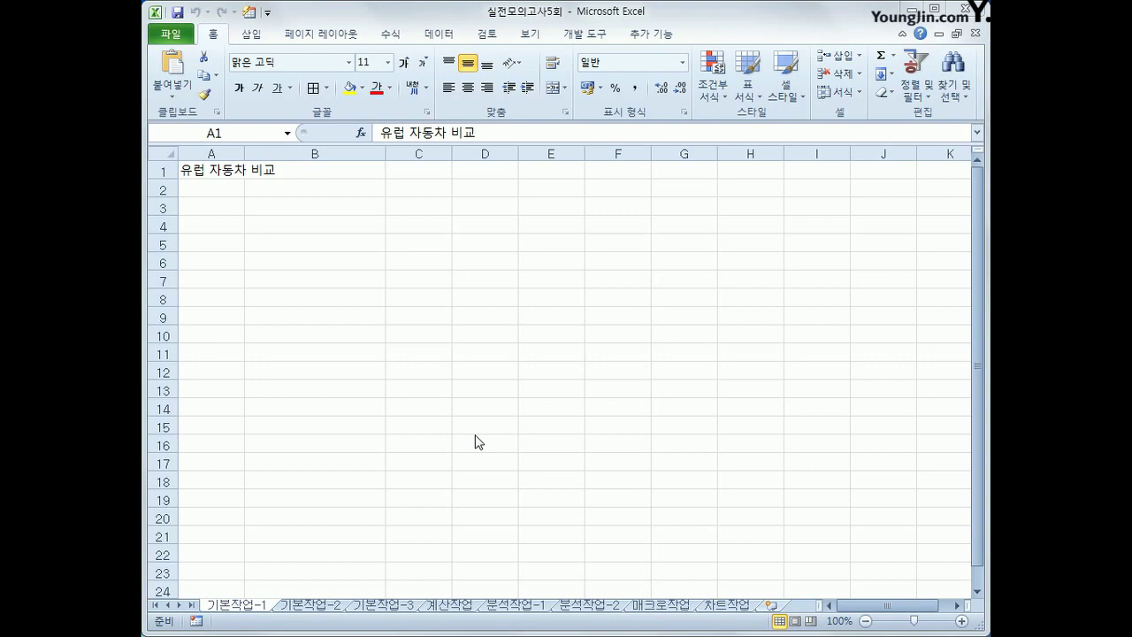
On sheet 기본작업-2, set the horizontal alignment of title range A1:I1 to center across selection (선택 영역의 가운데로).
left_click(315, 606)
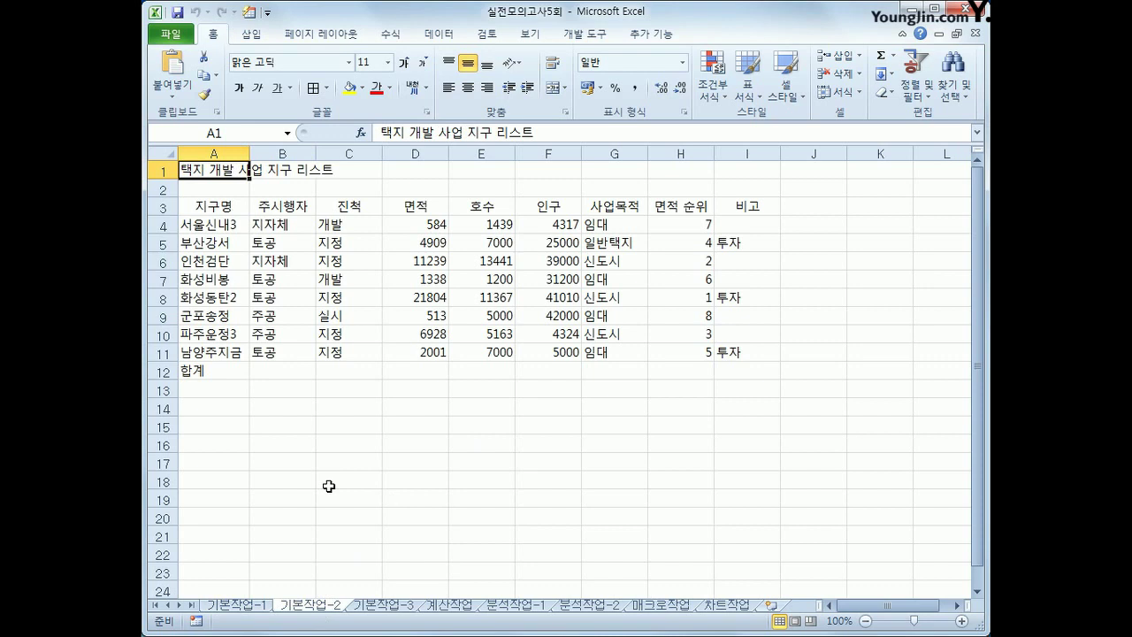
left_click_drag(221, 168, 738, 160)
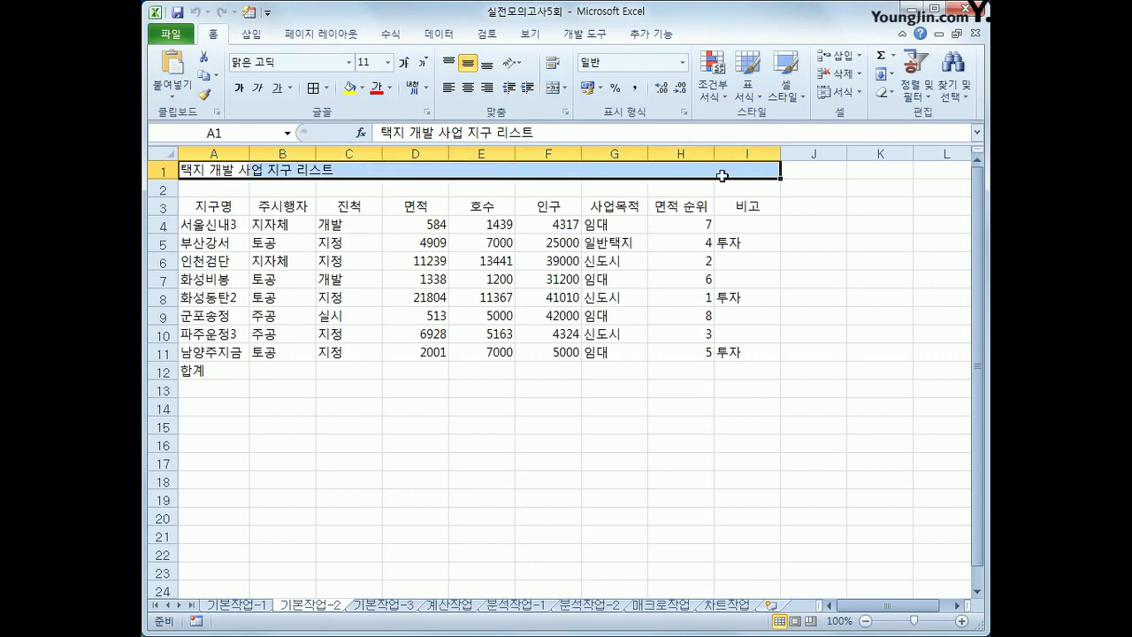
right_click(665, 168)
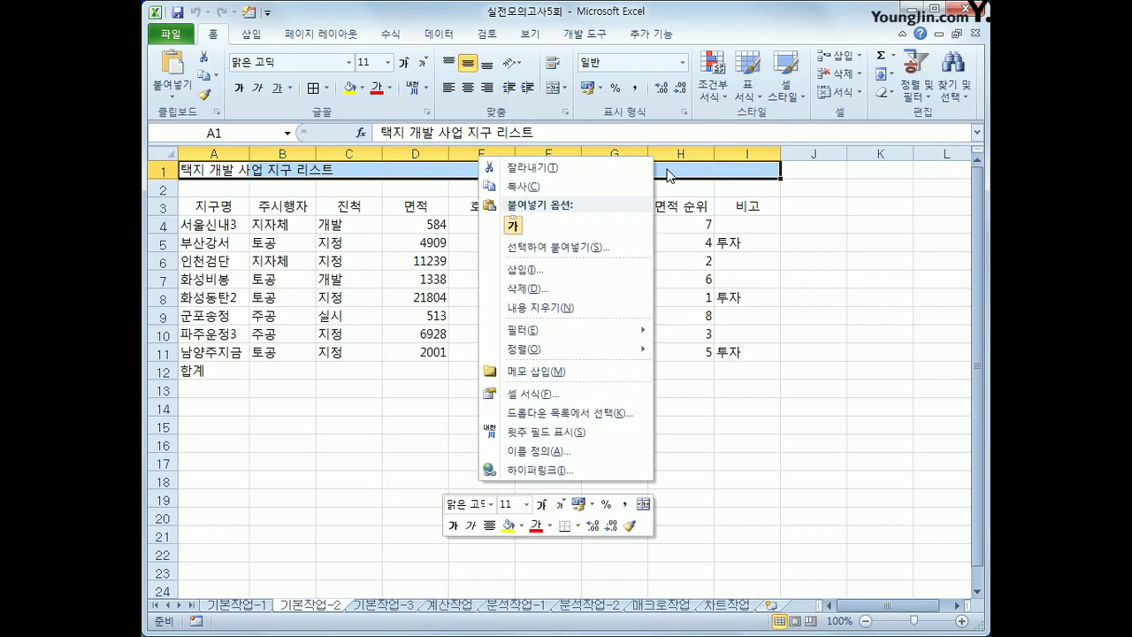
left_click(580, 398)
left_click_drag(548, 206, 557, 190)
left_click(375, 223)
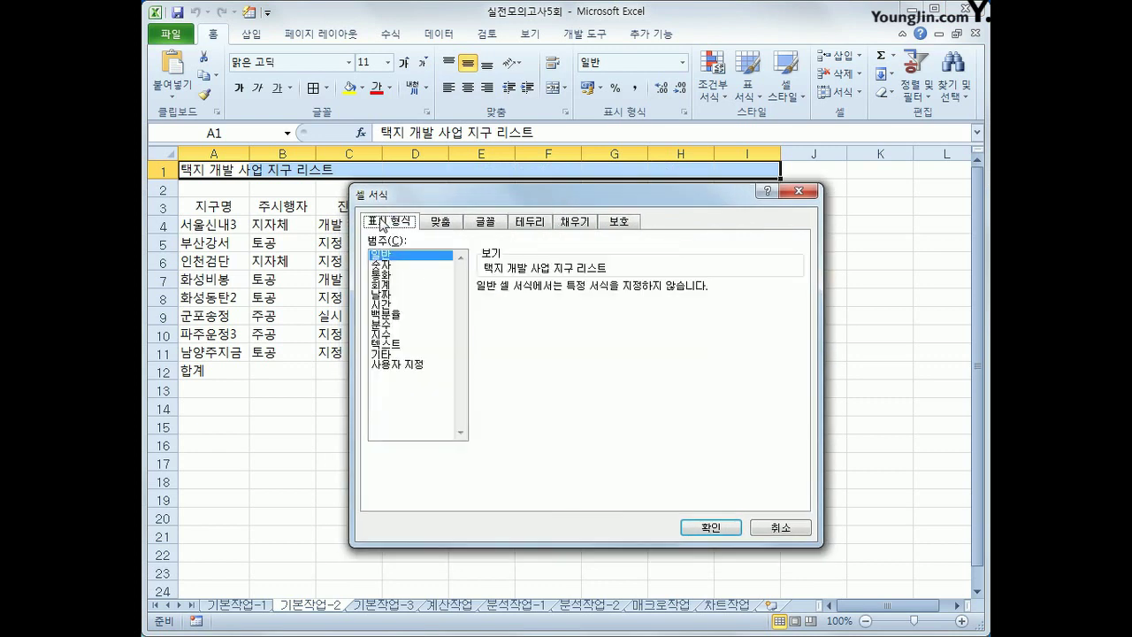
left_click(444, 225)
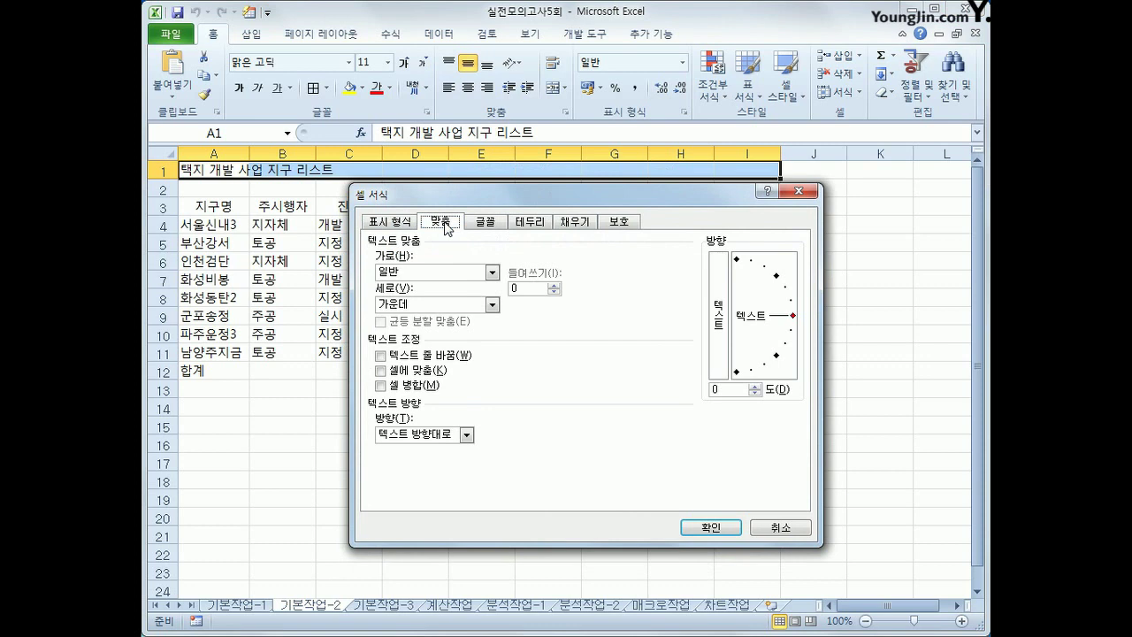
left_click(451, 273)
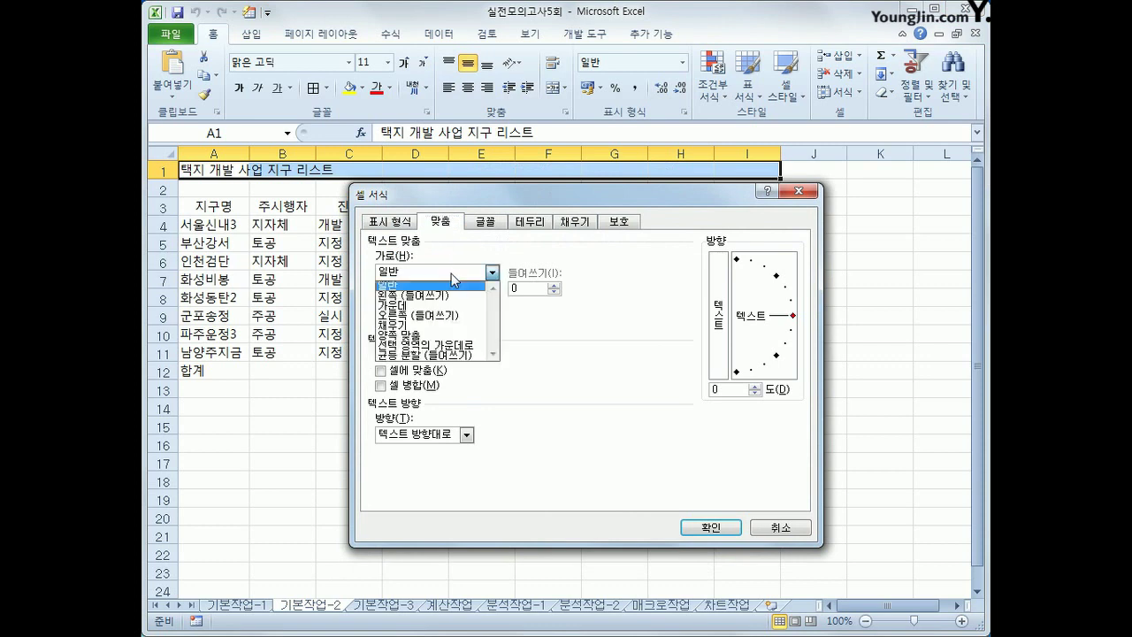
left_click(454, 345)
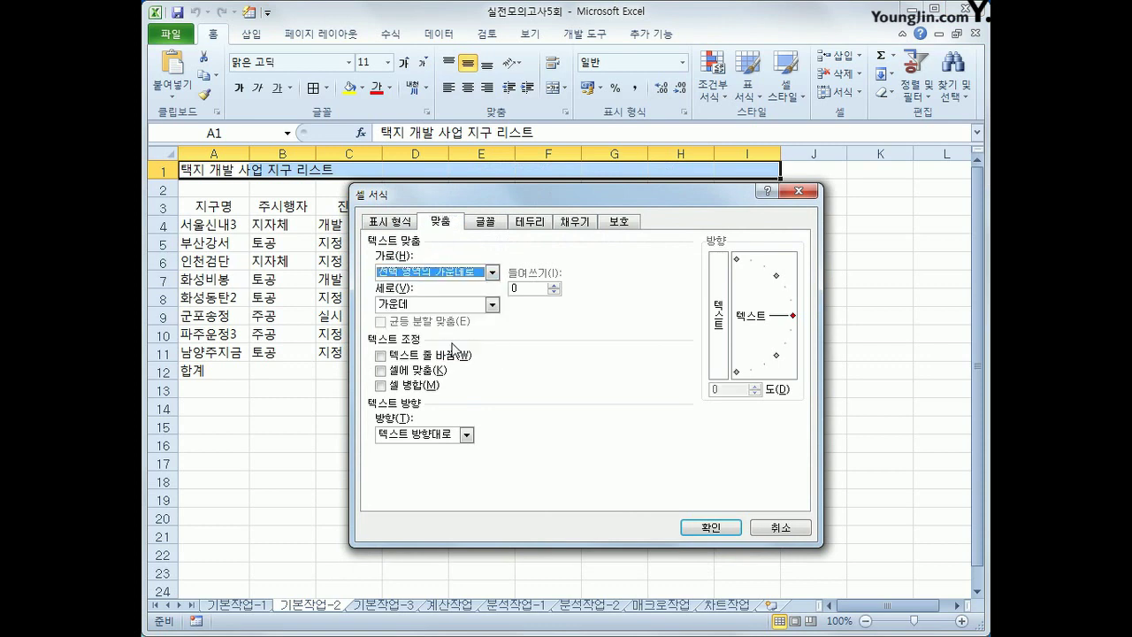
Format the title in A1:I1 with the 돋움체 font, size 17, in bold italic (굵은 기울임꼴).
left_click(485, 222)
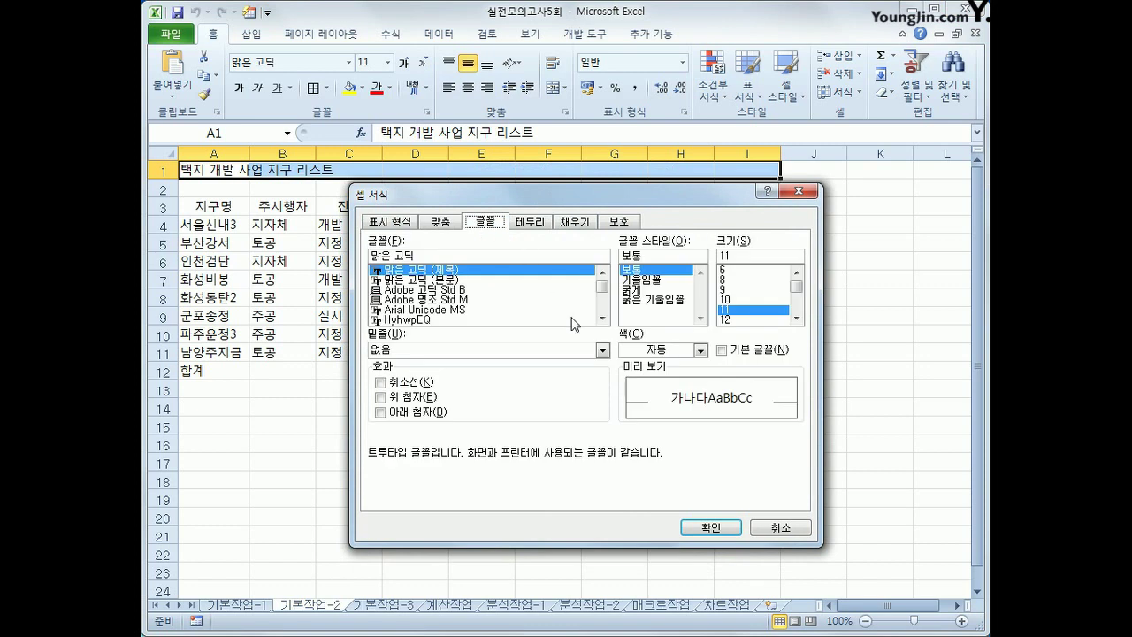
scroll(608, 295, "down", 15)
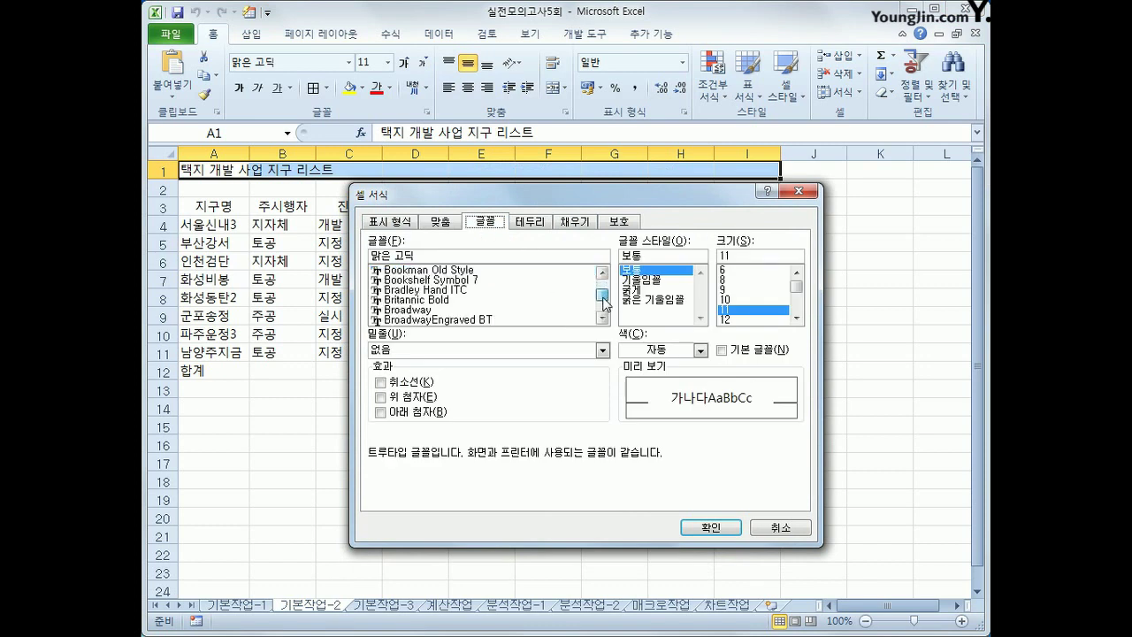
left_click_drag(439, 256, 346, 264)
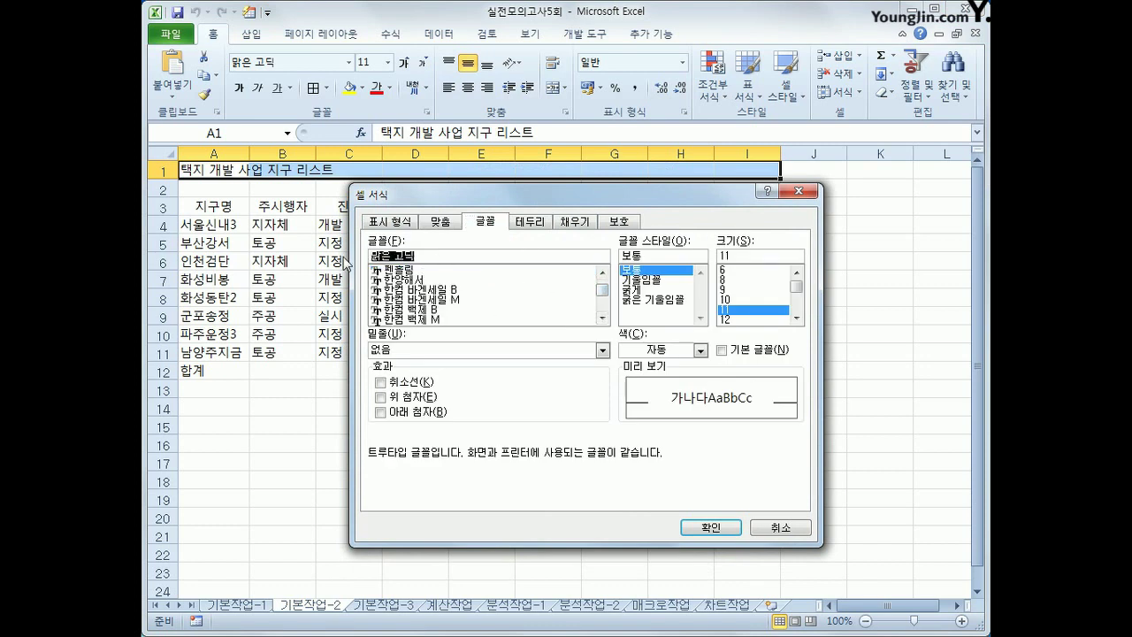
type("돋움체")
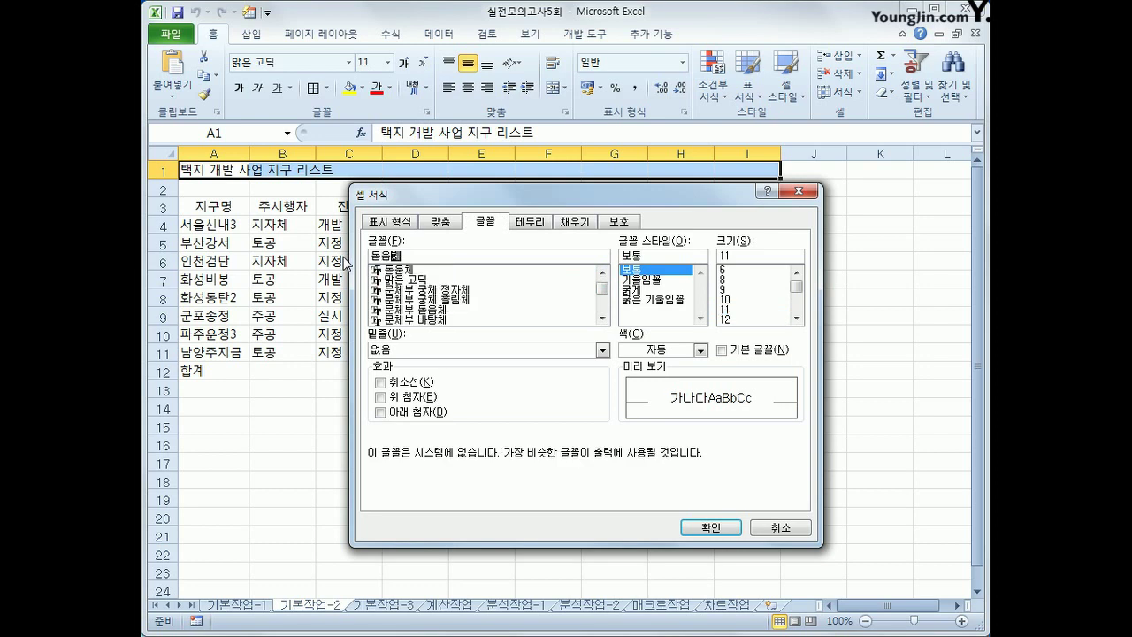
left_click(400, 271)
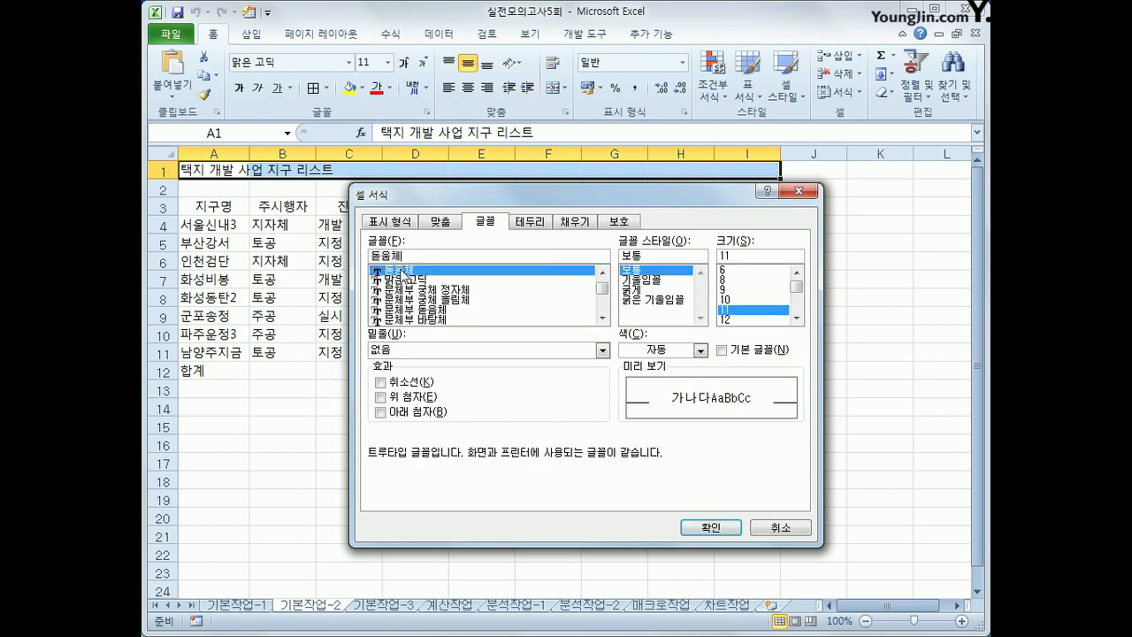
double_click(739, 257)
type("17")
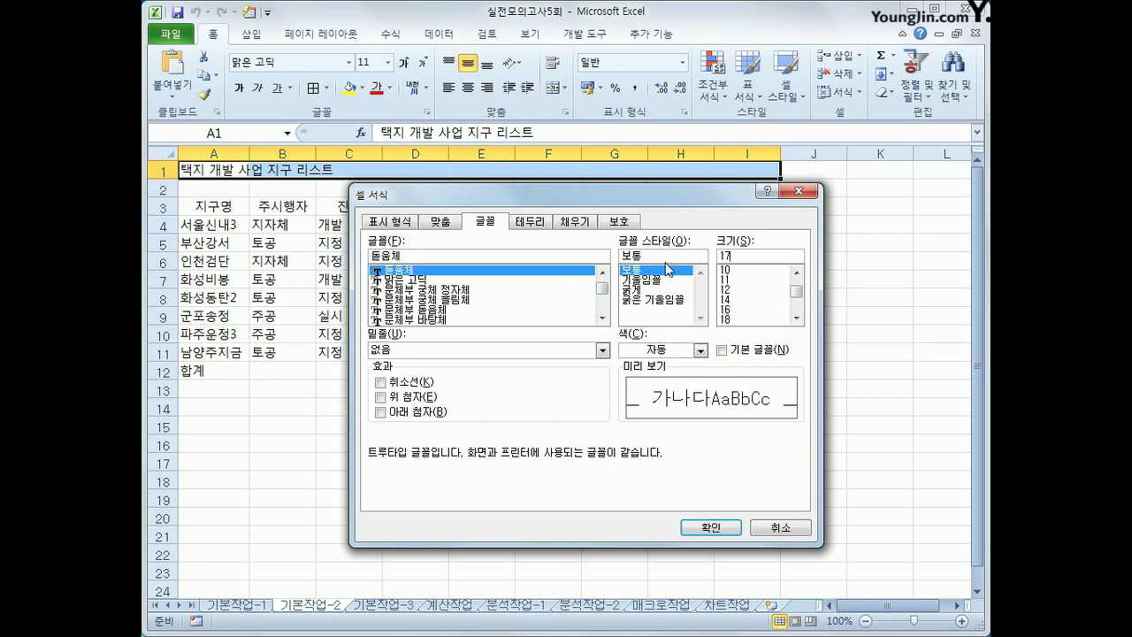
left_click(674, 301)
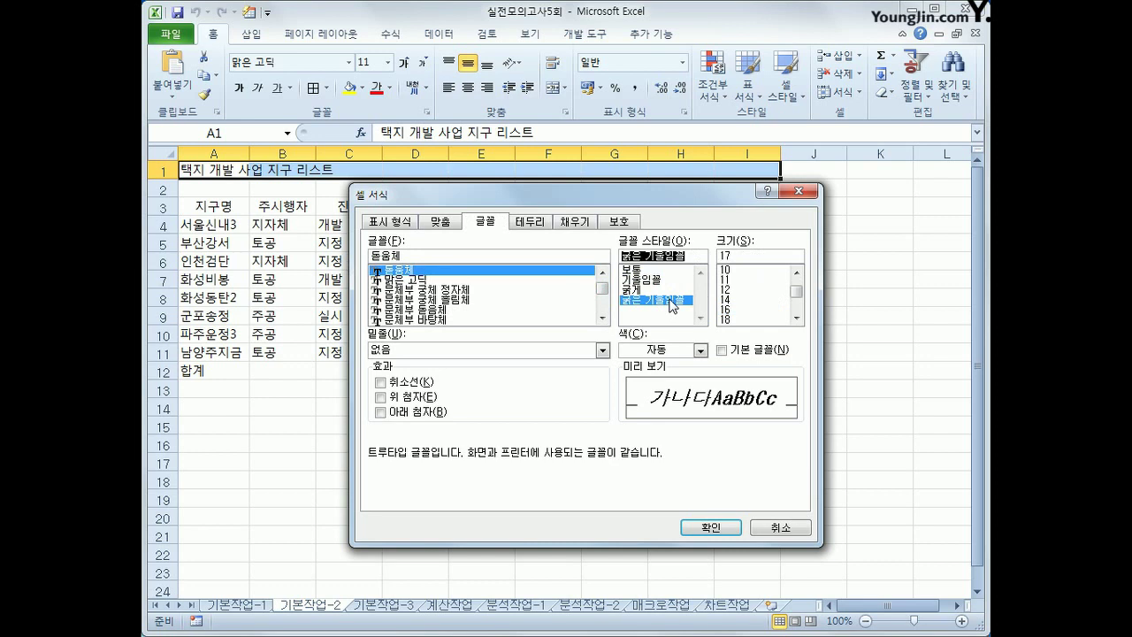
left_click(698, 528)
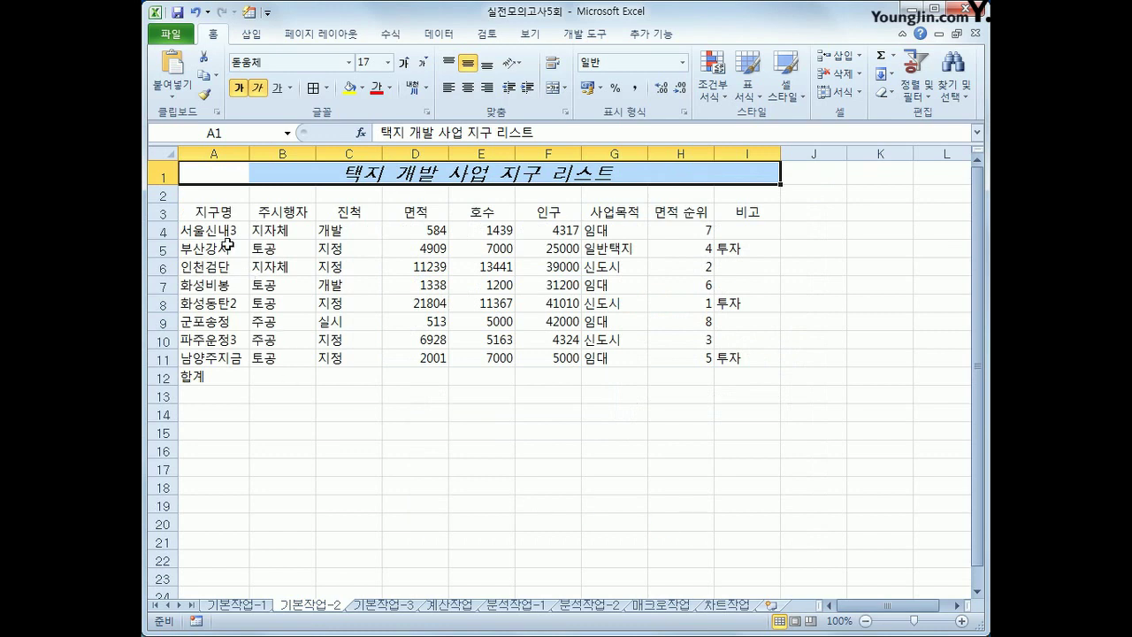
Define the name 지구명 for the range A4:A11.
left_click_drag(213, 232, 226, 363)
left_click(242, 137)
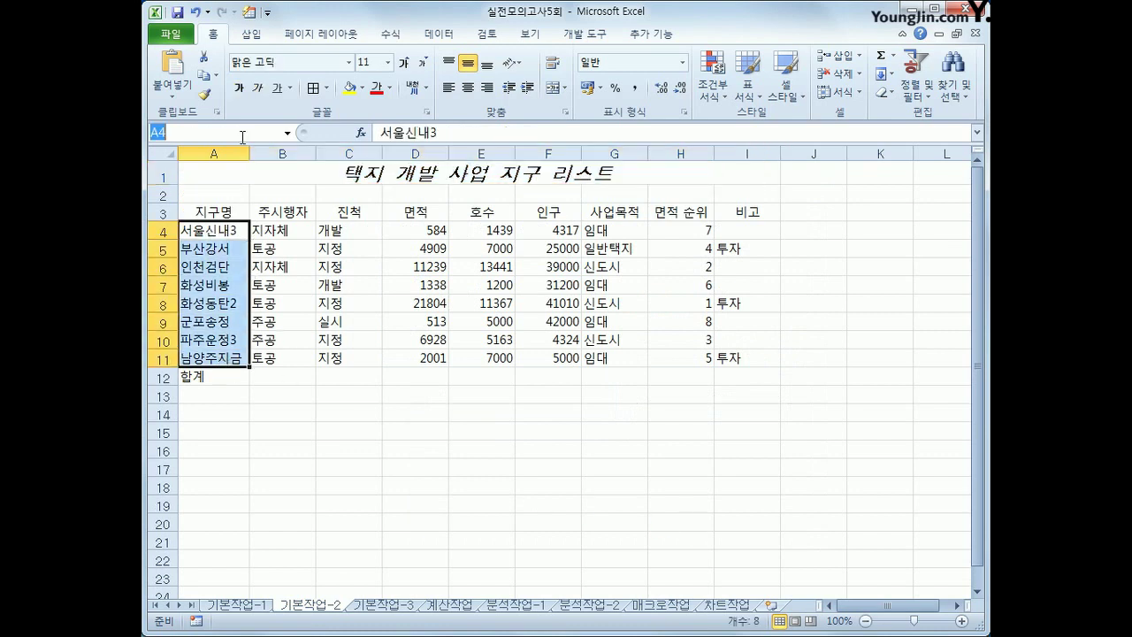
type("지구명")
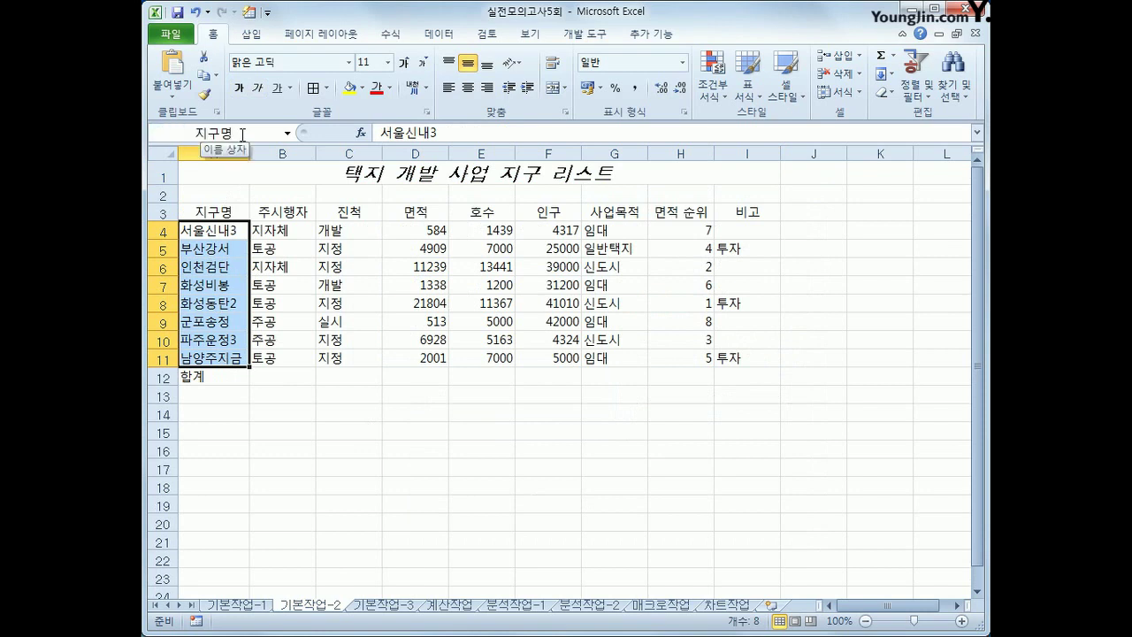
Apply the comma style to the area values D4:D11 and population values F4:F11 together.
left_click_drag(412, 231, 436, 354)
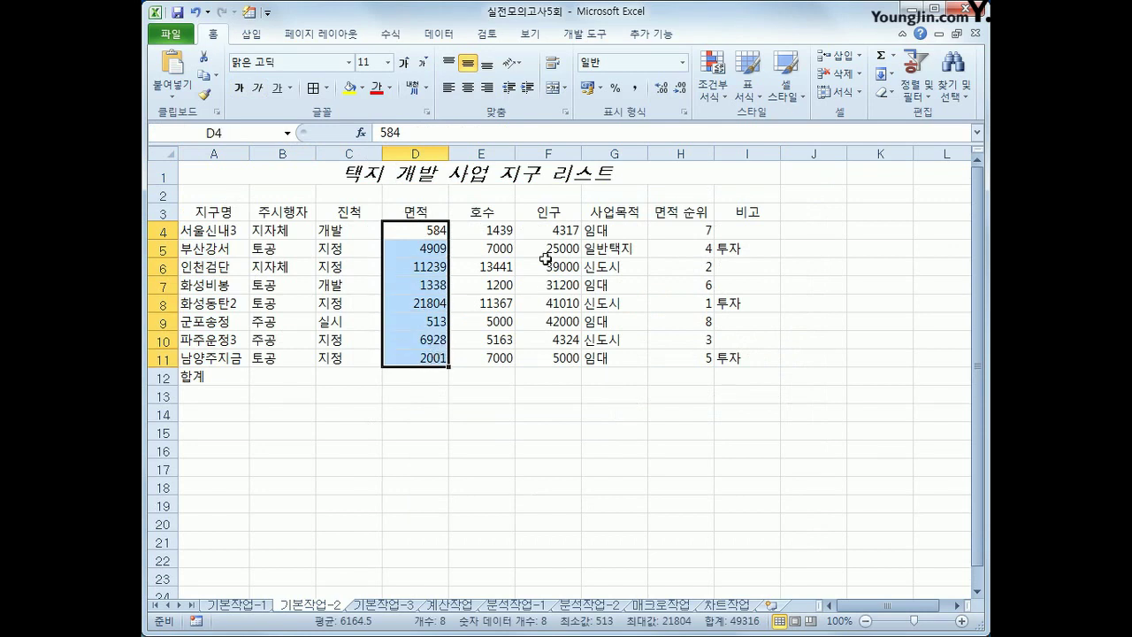
left_click_drag(554, 228, 561, 357)
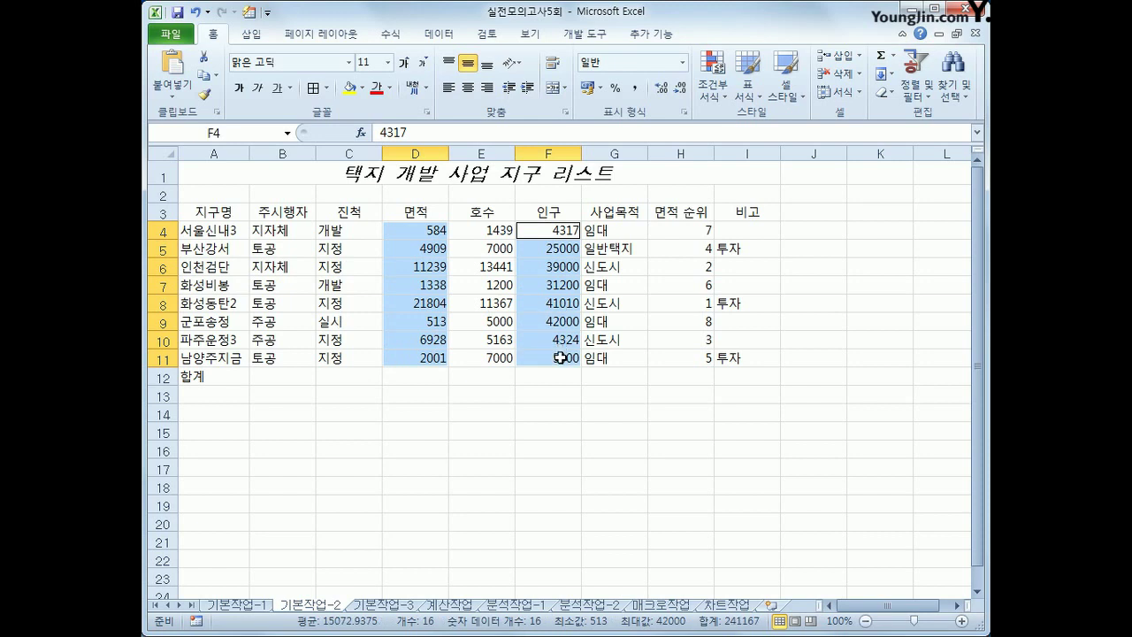
left_click(635, 88)
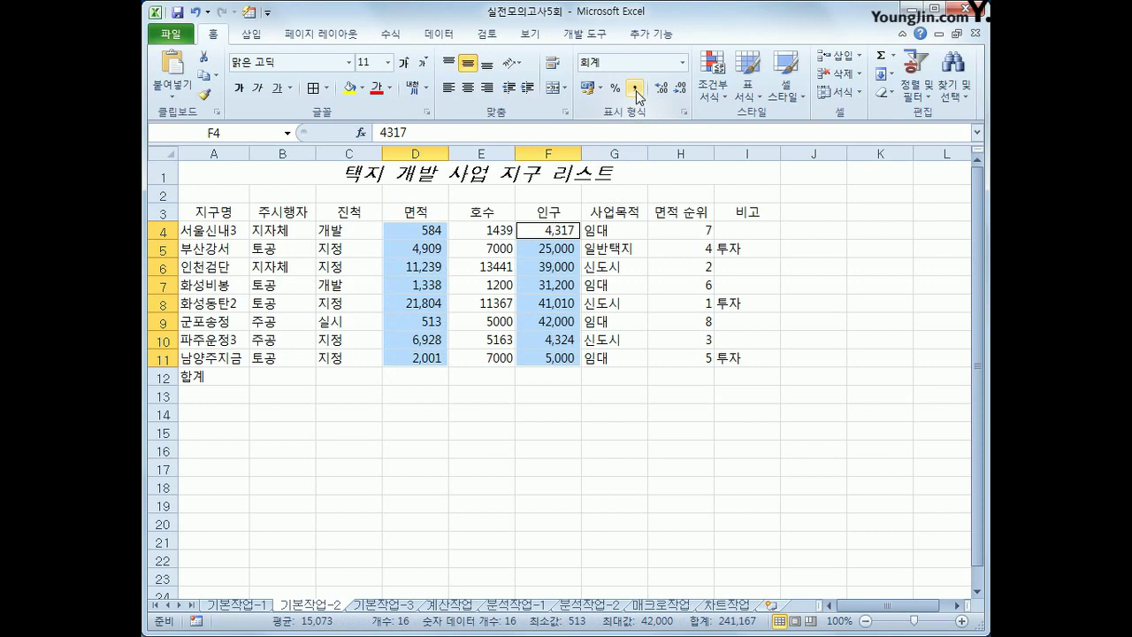
Apply the custom number format #,##0 "가구" to the 호수 values in E4:E11.
left_click(489, 232)
left_click_drag(489, 232, 489, 356)
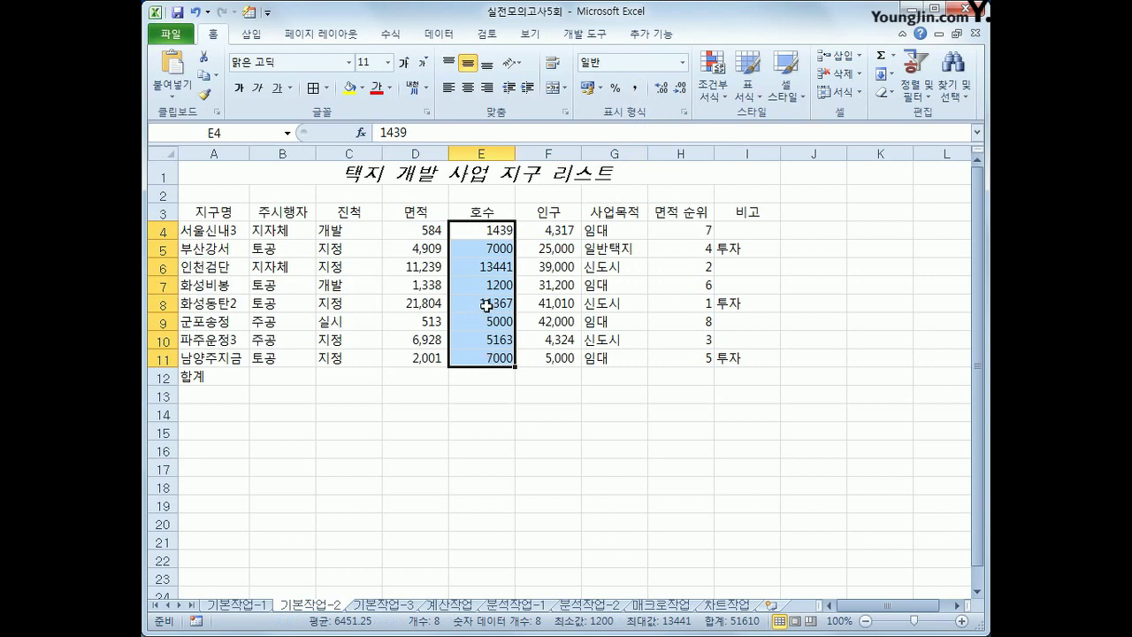
right_click(488, 262)
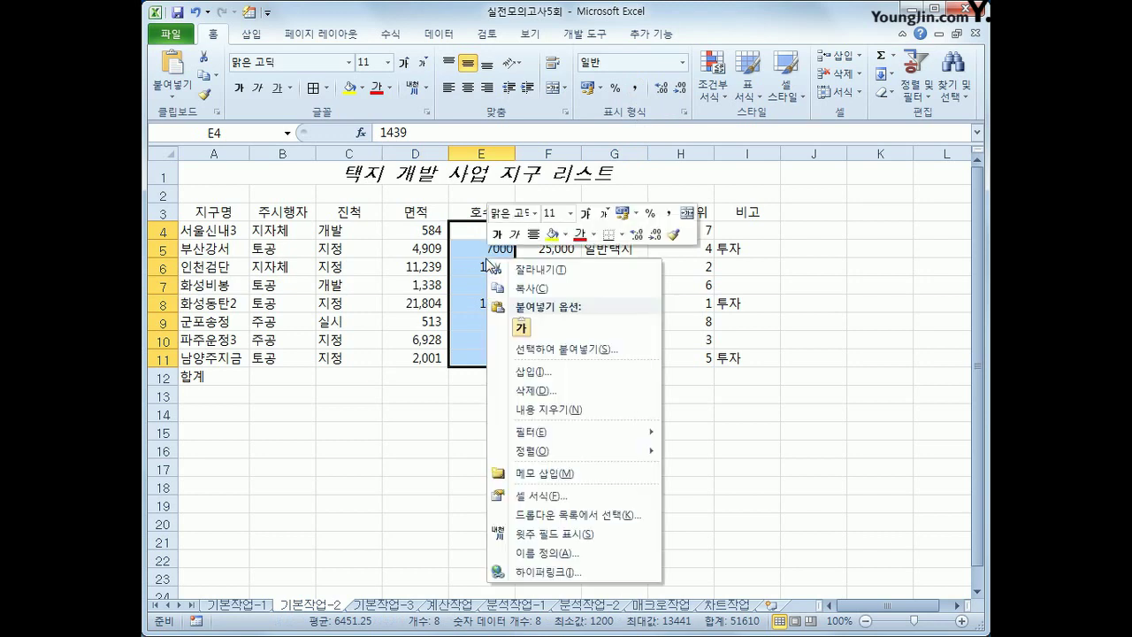
left_click(537, 495)
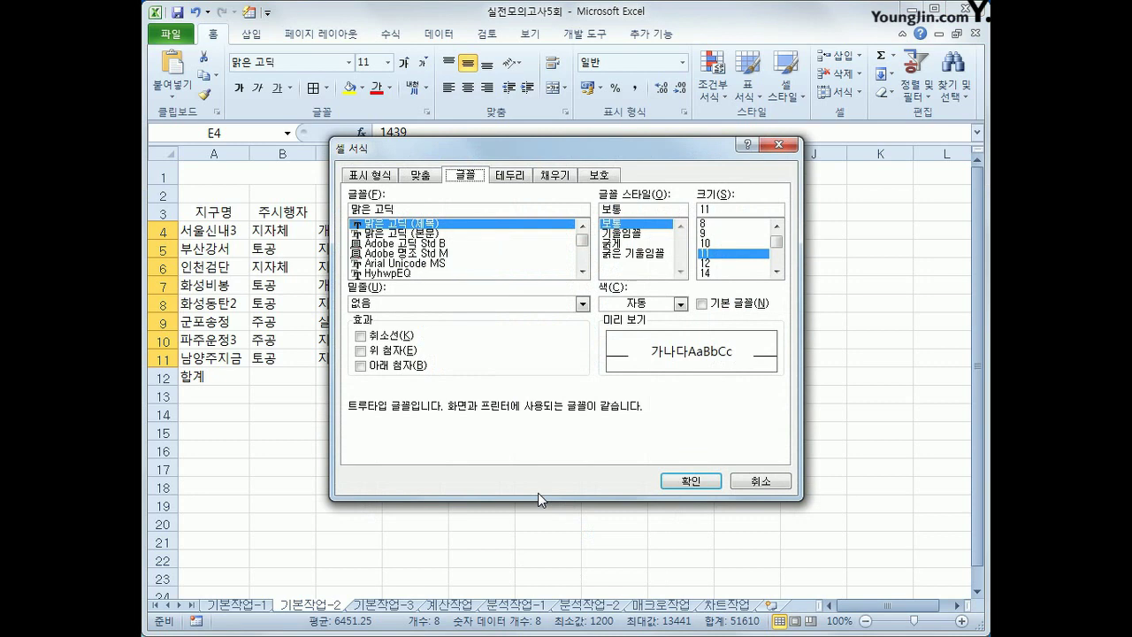
left_click(357, 176)
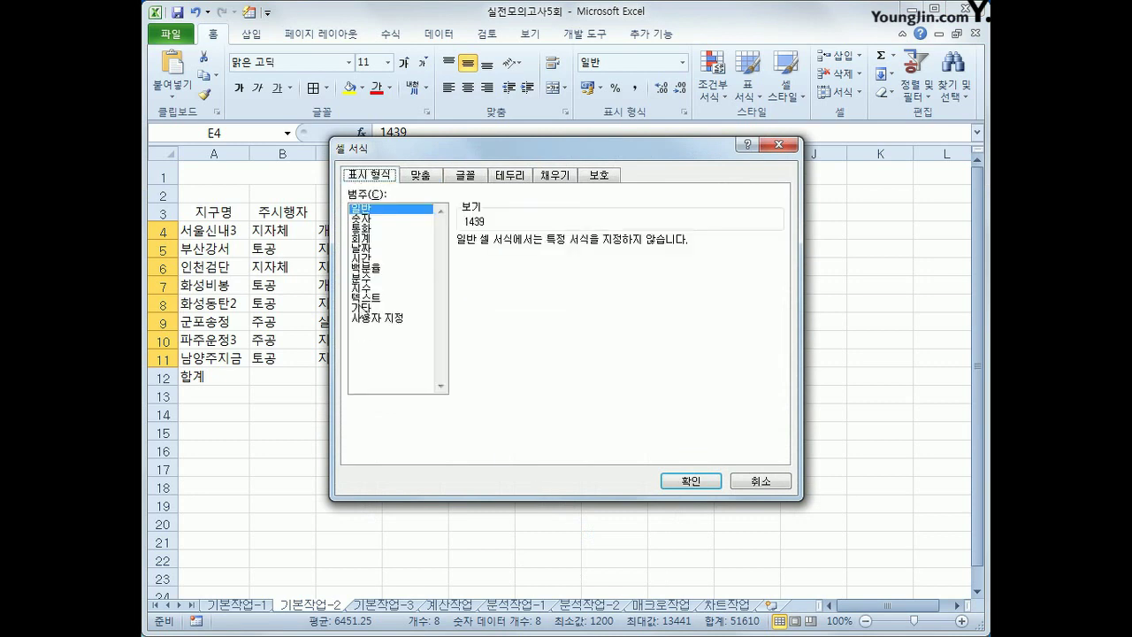
left_click(366, 320)
left_click_drag(502, 254, 397, 247)
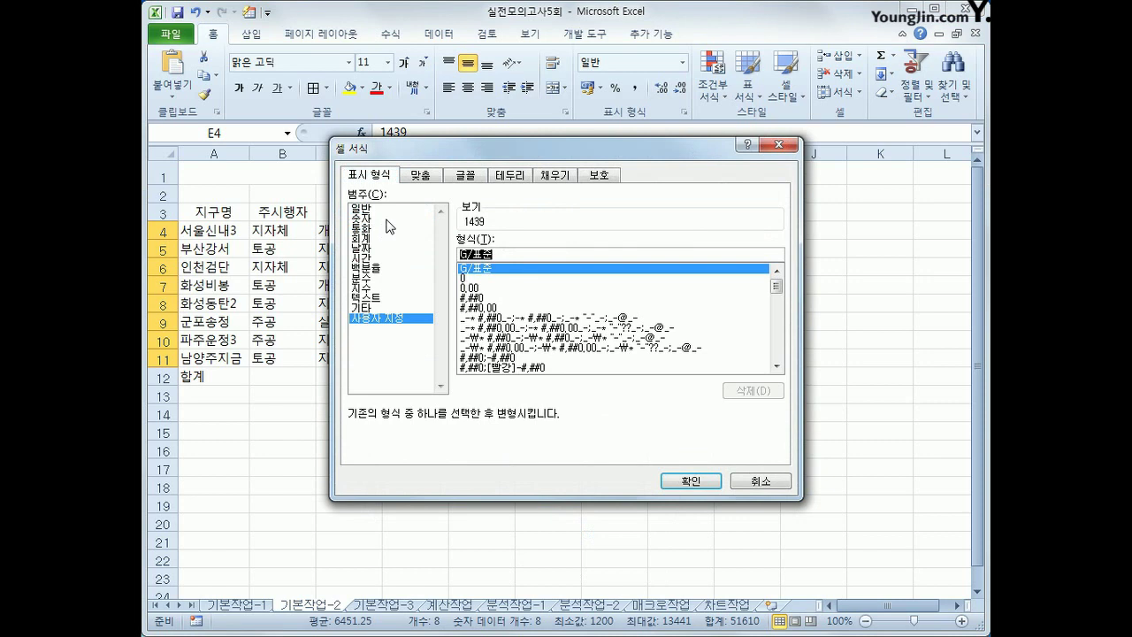
type("#,##")
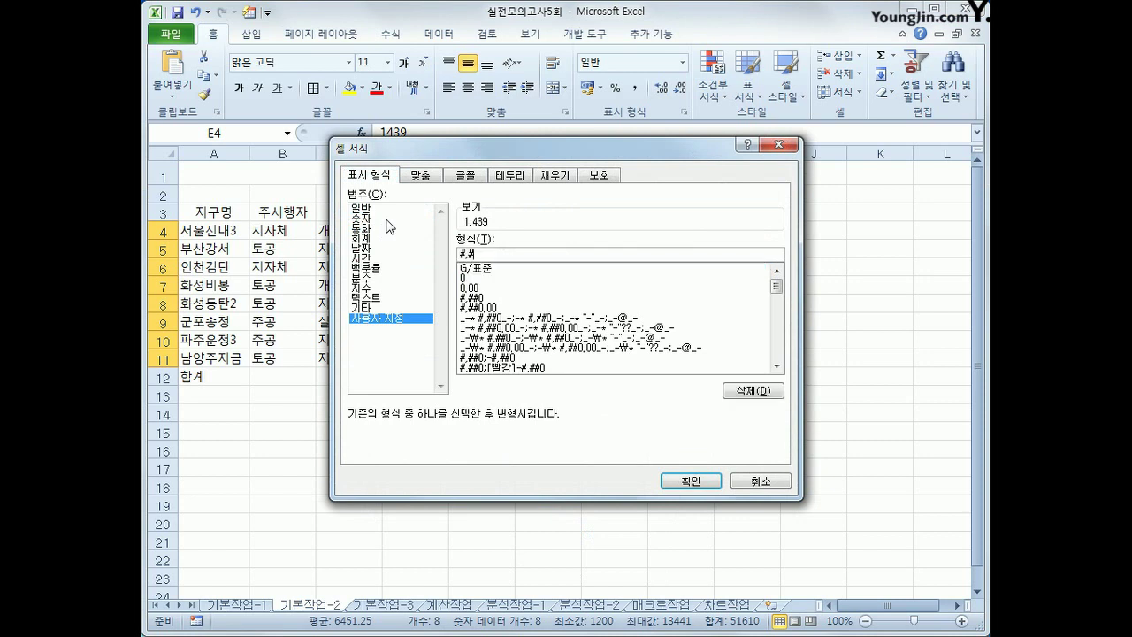
type("0 ")
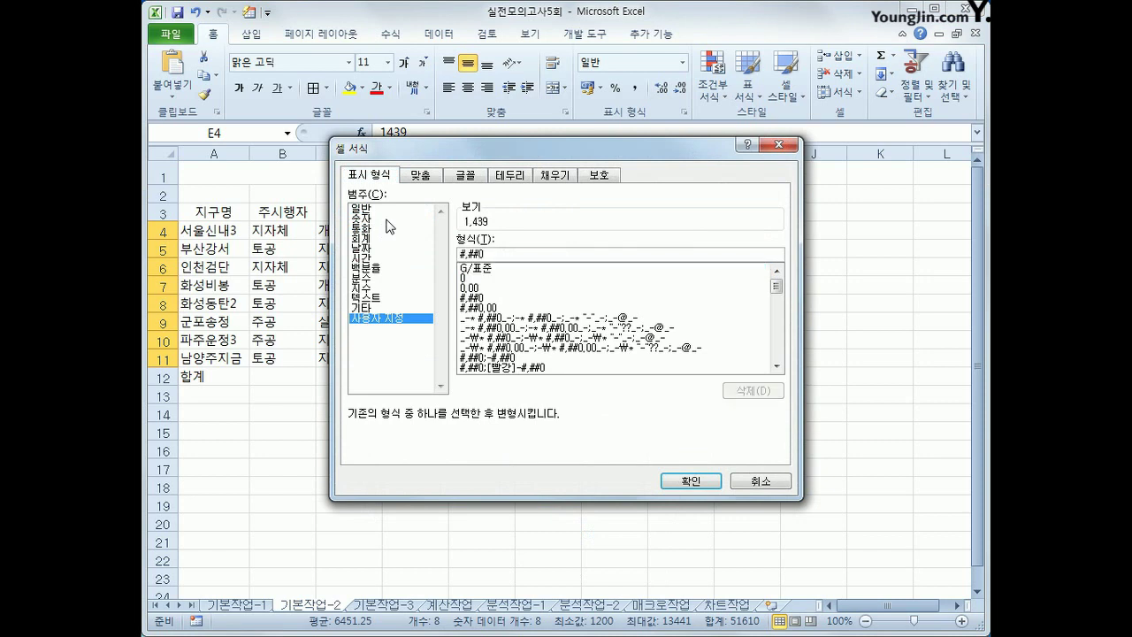
type("\"")
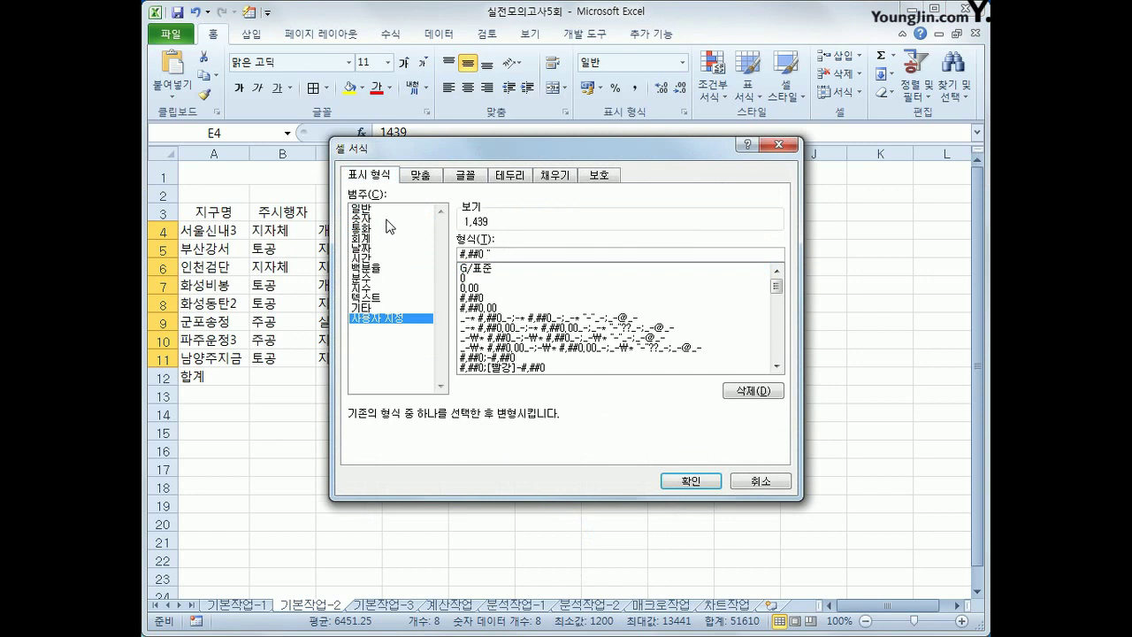
type("가구\"")
left_click(685, 480)
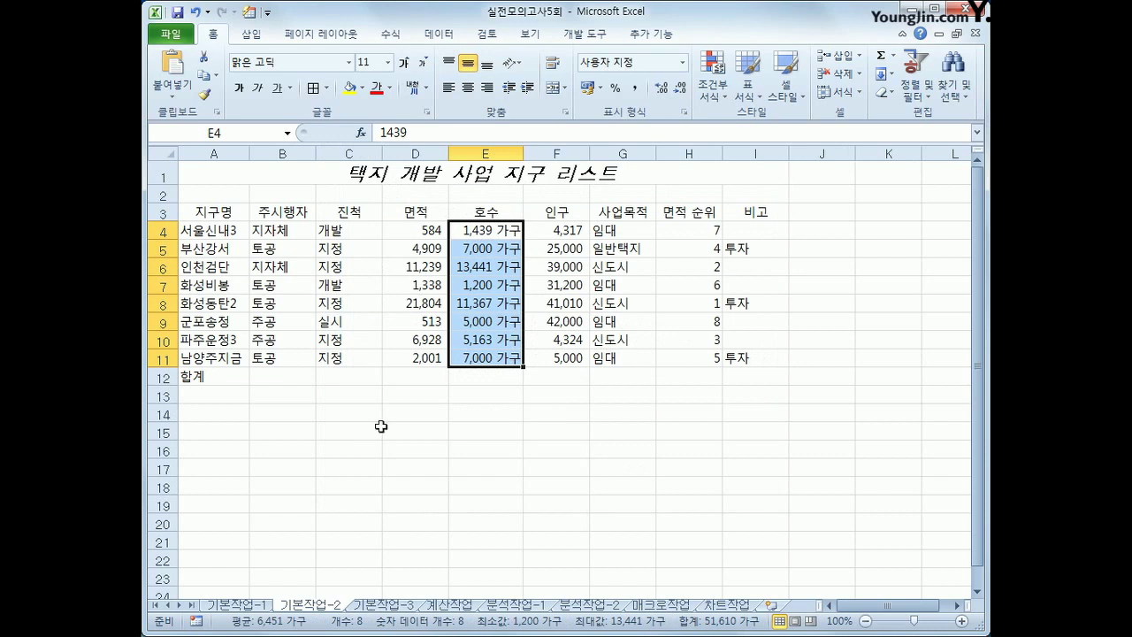
Merge and center the ranges A12:C12 and G12:I12 in the 합계 row.
left_click_drag(196, 378, 375, 377)
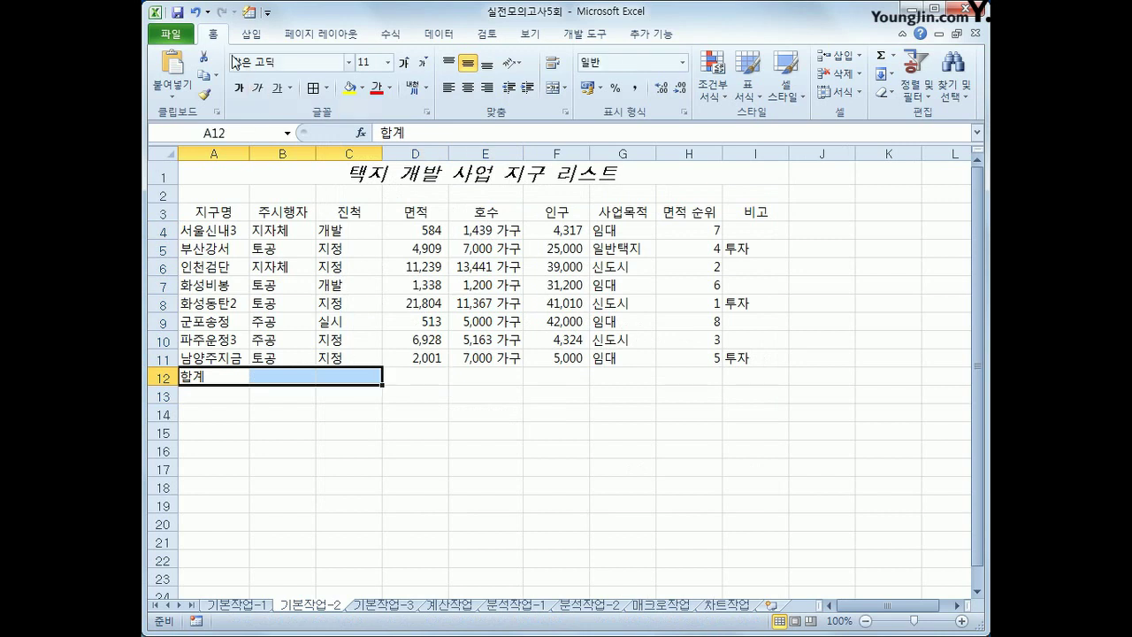
left_click(552, 88)
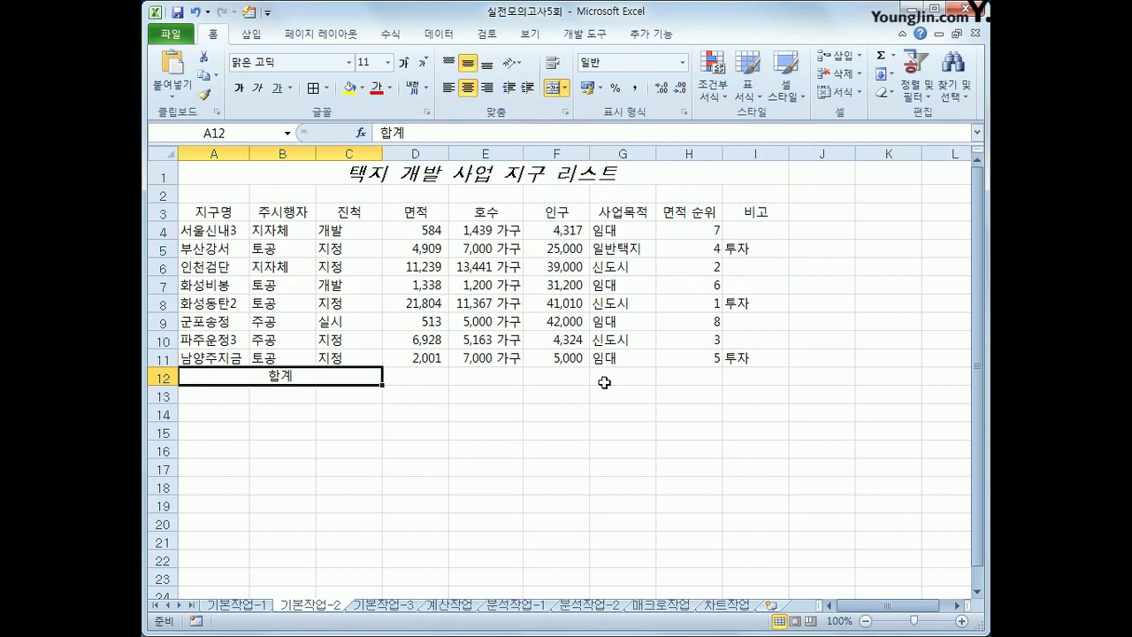
left_click_drag(611, 376, 749, 374)
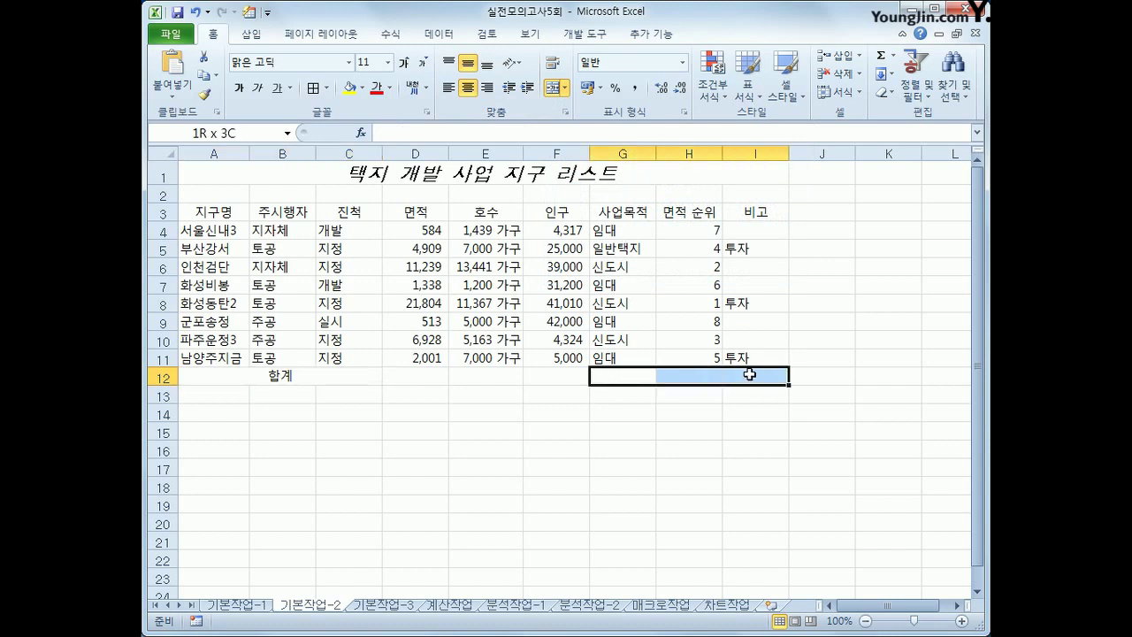
left_click(552, 89)
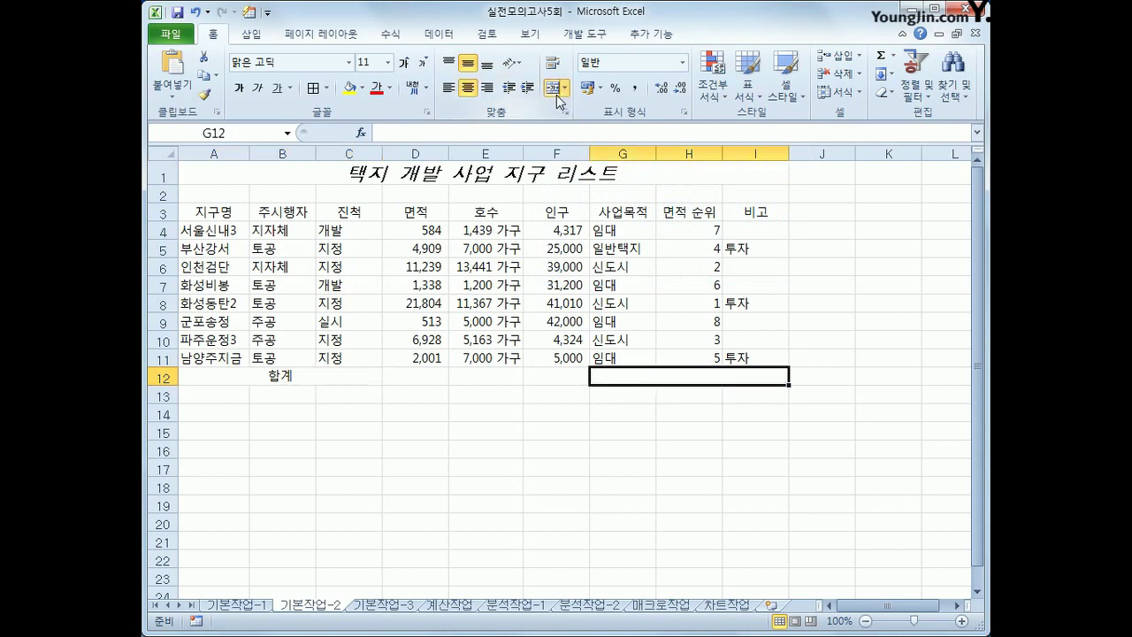
Add both diagonal borders to the merged cell G12:I12 so they cross as an X.
right_click(677, 380)
left_click(533, 394)
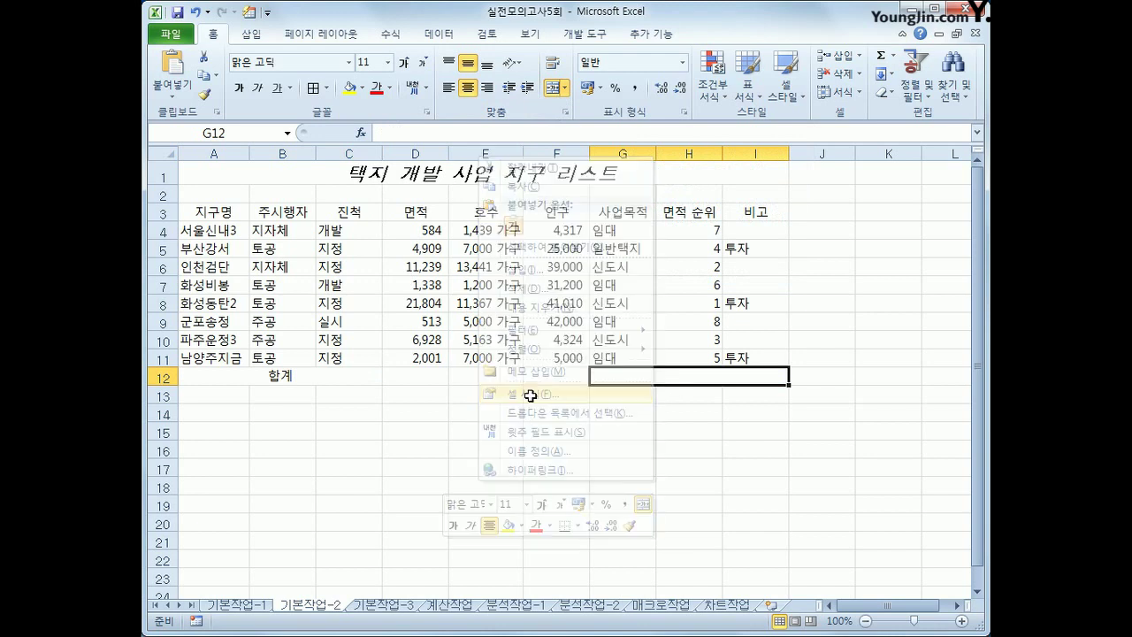
left_click(469, 243)
left_click(442, 422)
left_click(627, 423)
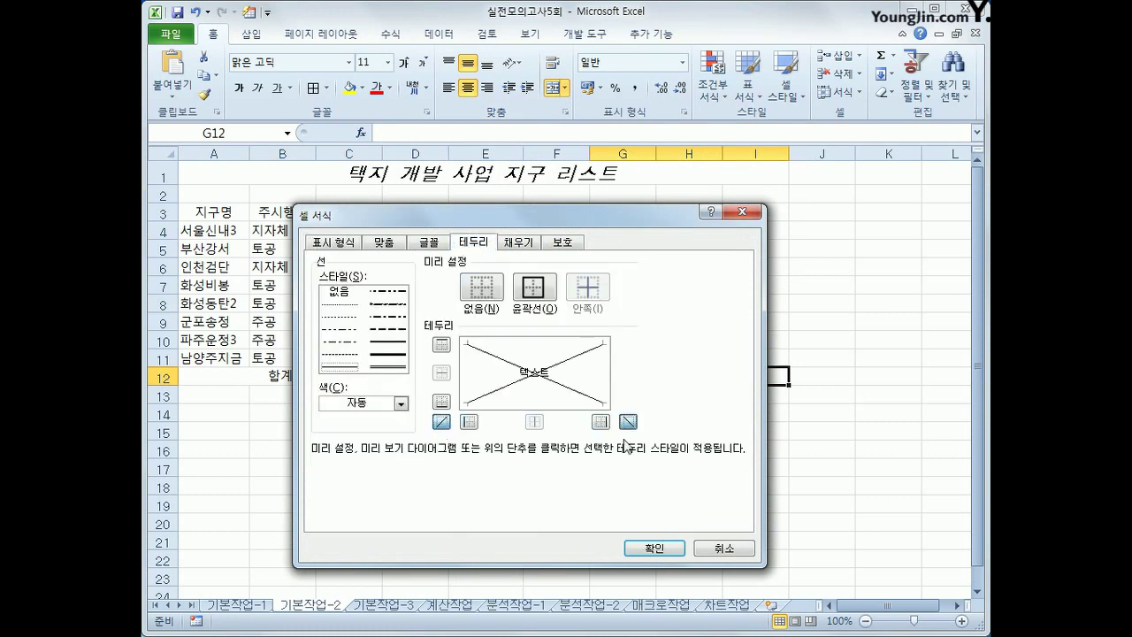
left_click(650, 550)
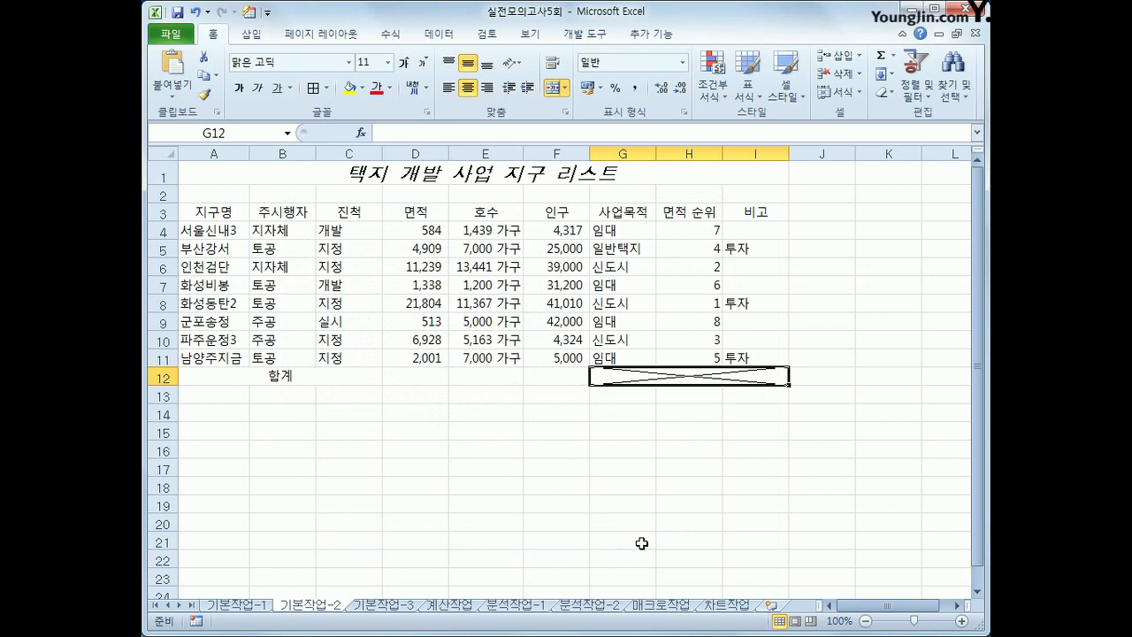
Convert the text 합계 in the merged cell A12 to the Hanja 合計.
left_click(288, 382)
double_click(290, 375)
key("shift+Home")
key("Hangul_Hanja")
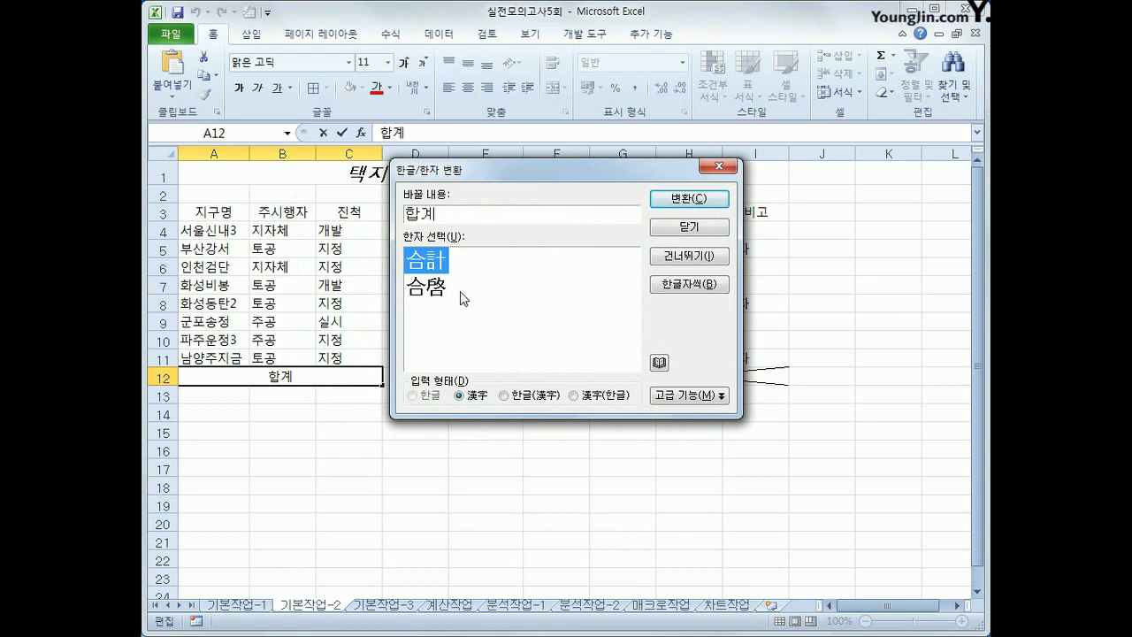
left_click(672, 203)
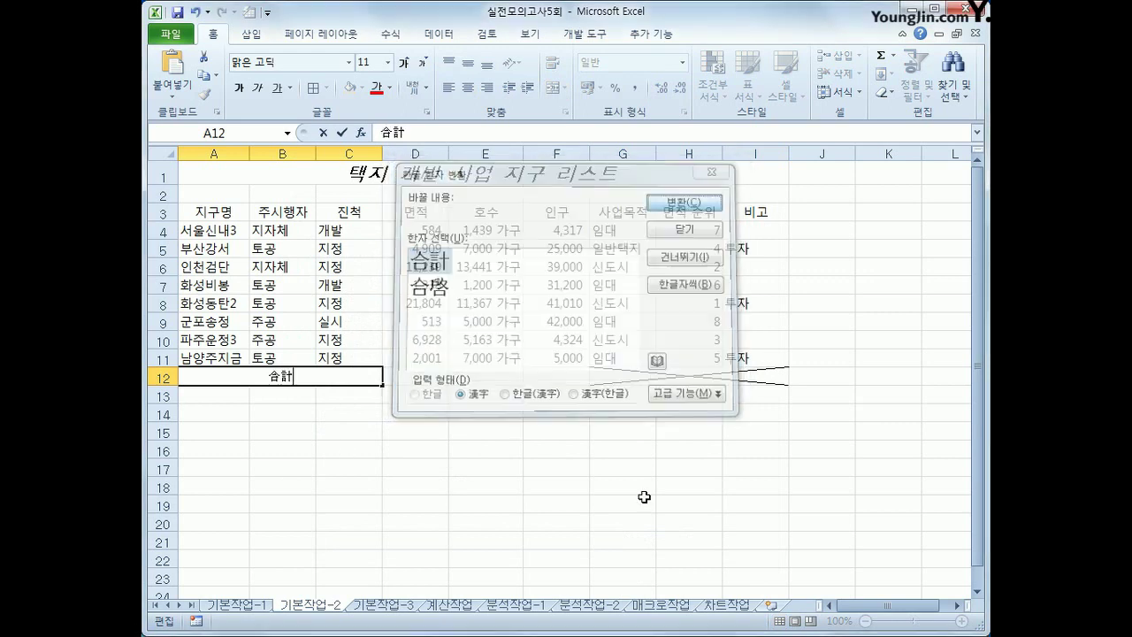
left_click(652, 511)
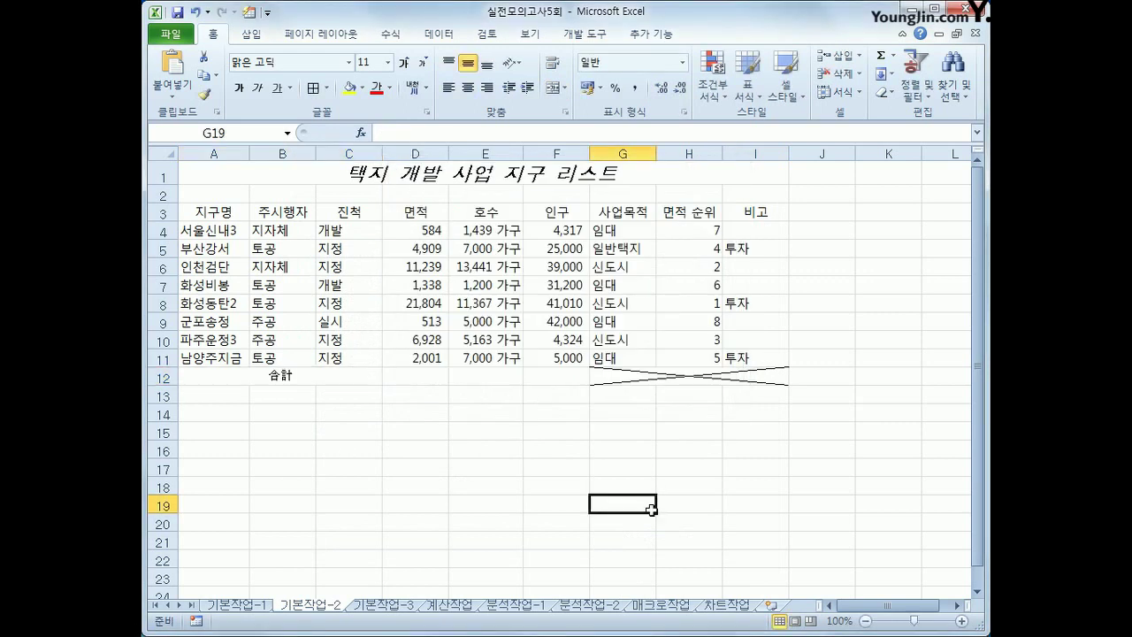
Apply all borders to the table range A3:I12.
left_click_drag(187, 212, 727, 375)
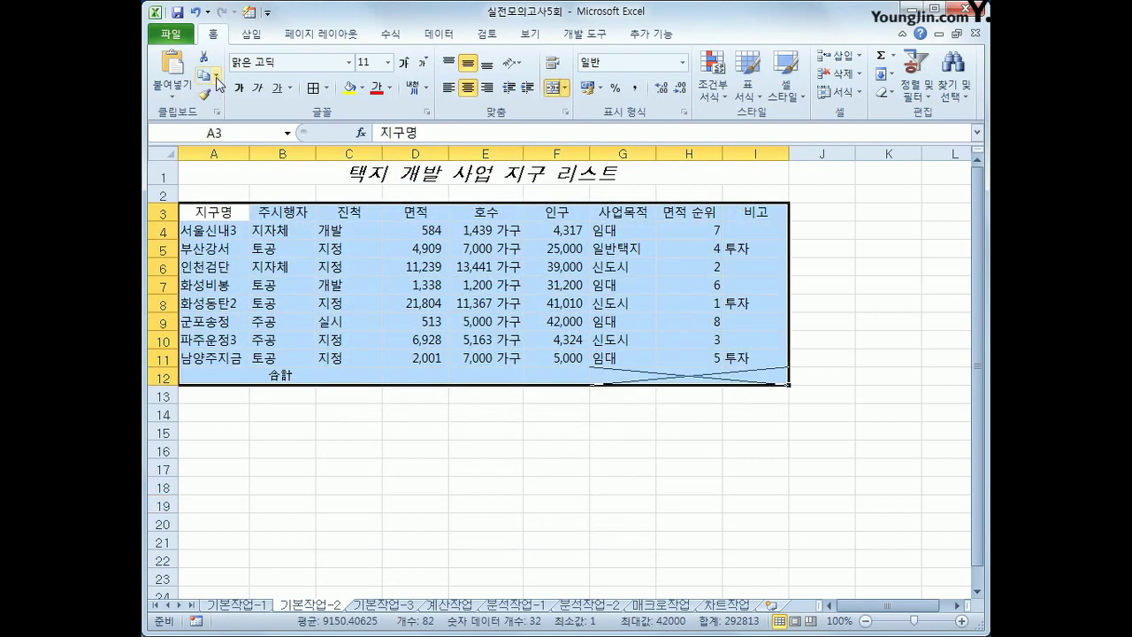
left_click(326, 89)
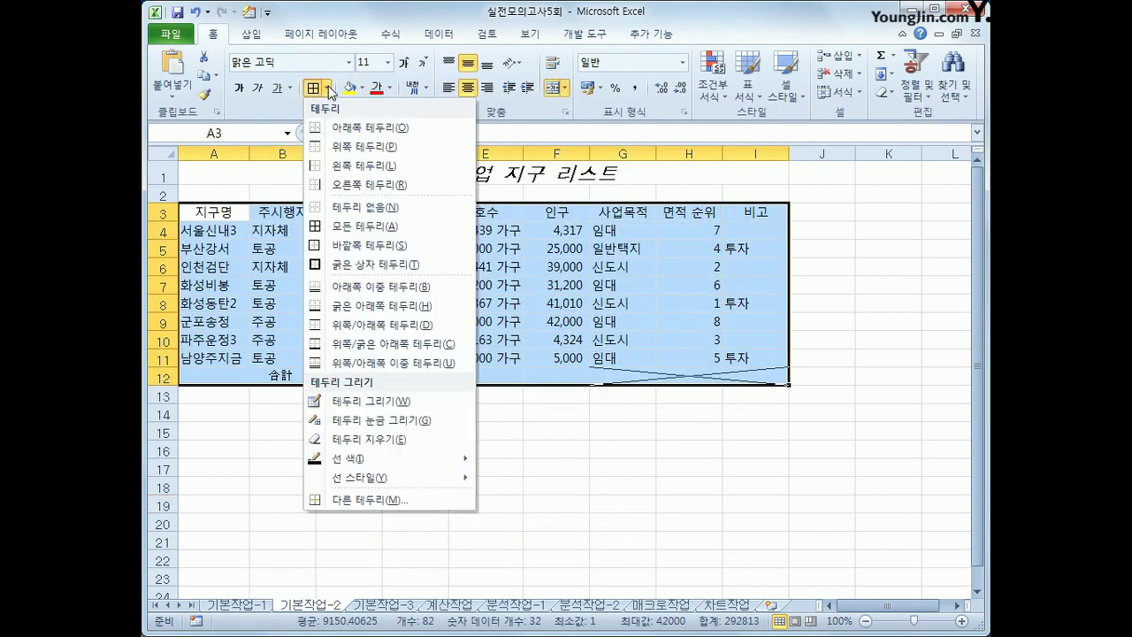
left_click(351, 225)
left_click(222, 213)
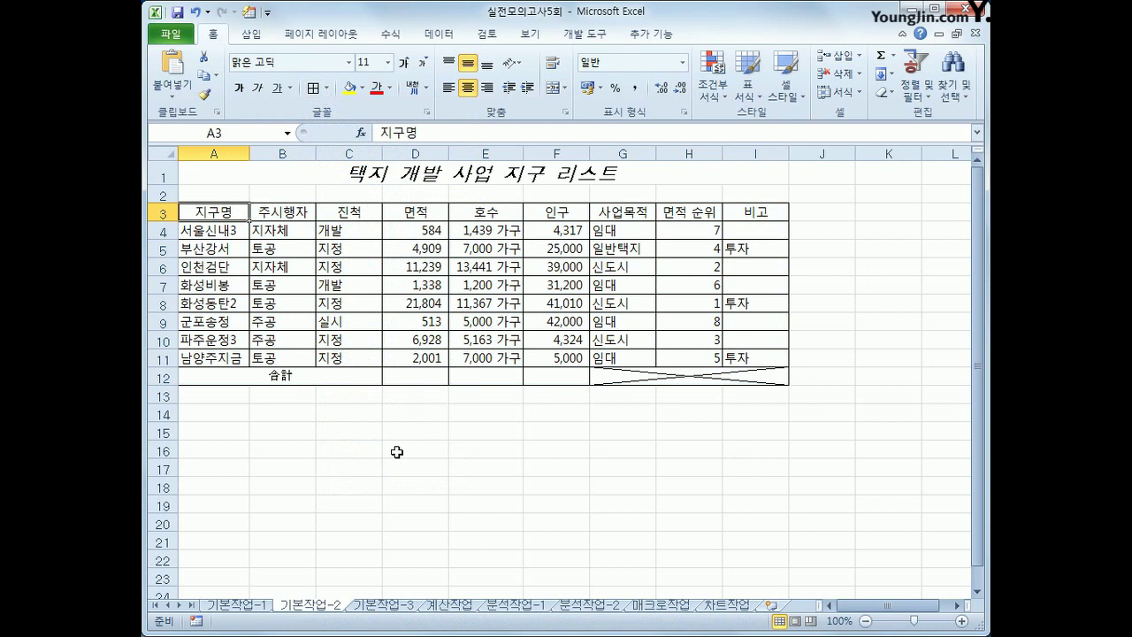
On sheet 기본작업-3, create a new conditional formatting rule for A4:I11 that uses a formula to determine the cells.
left_click(377, 606)
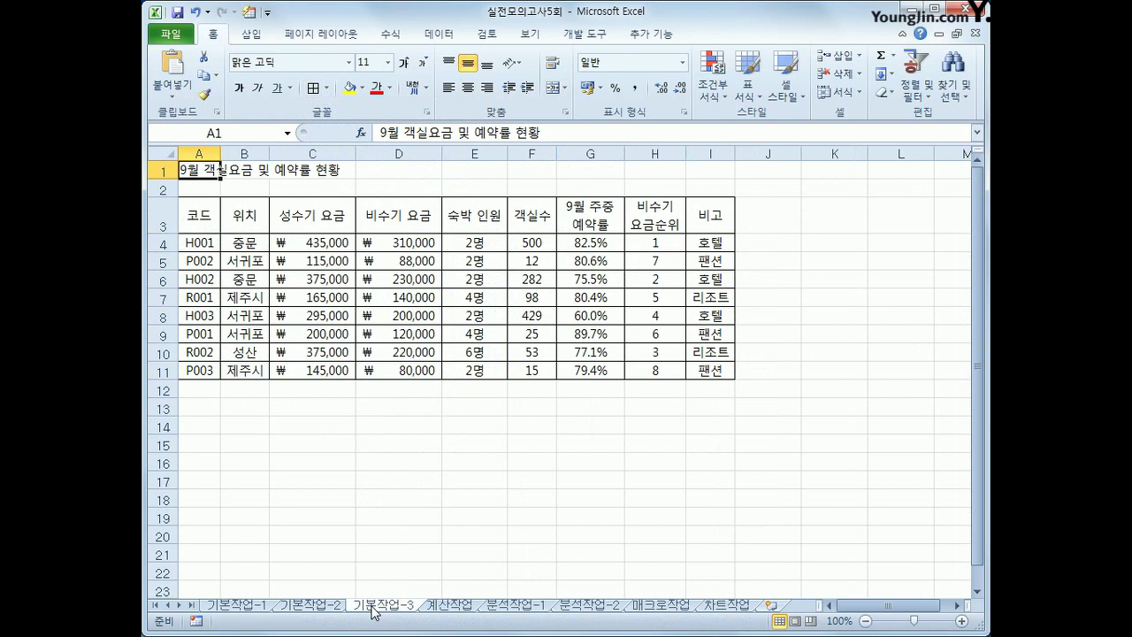
left_click_drag(199, 244, 709, 370)
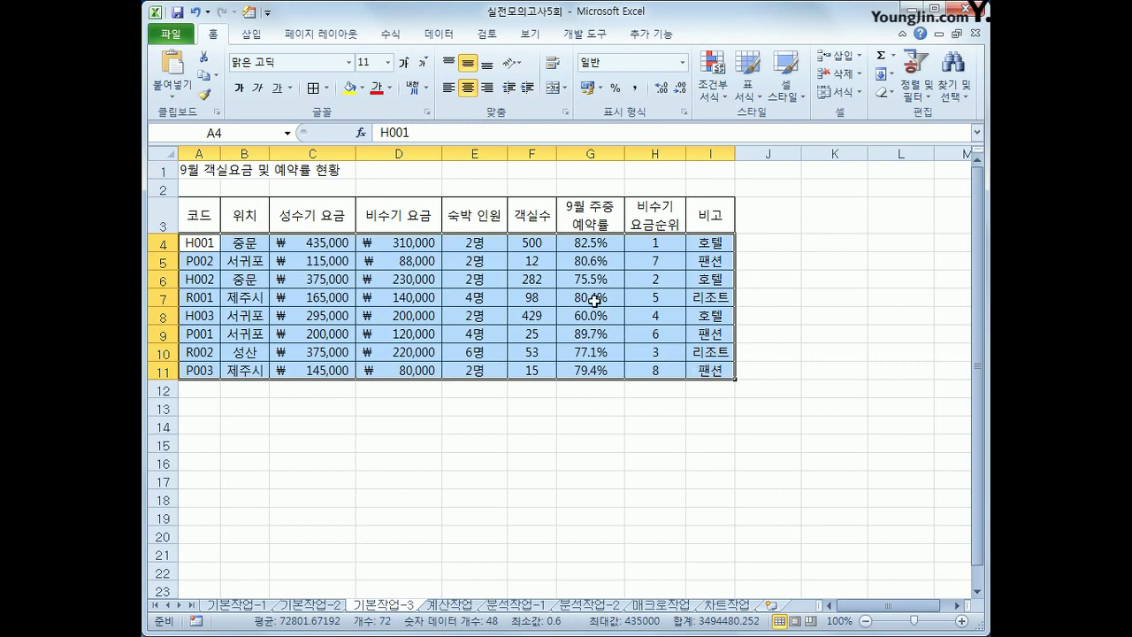
left_click(714, 98)
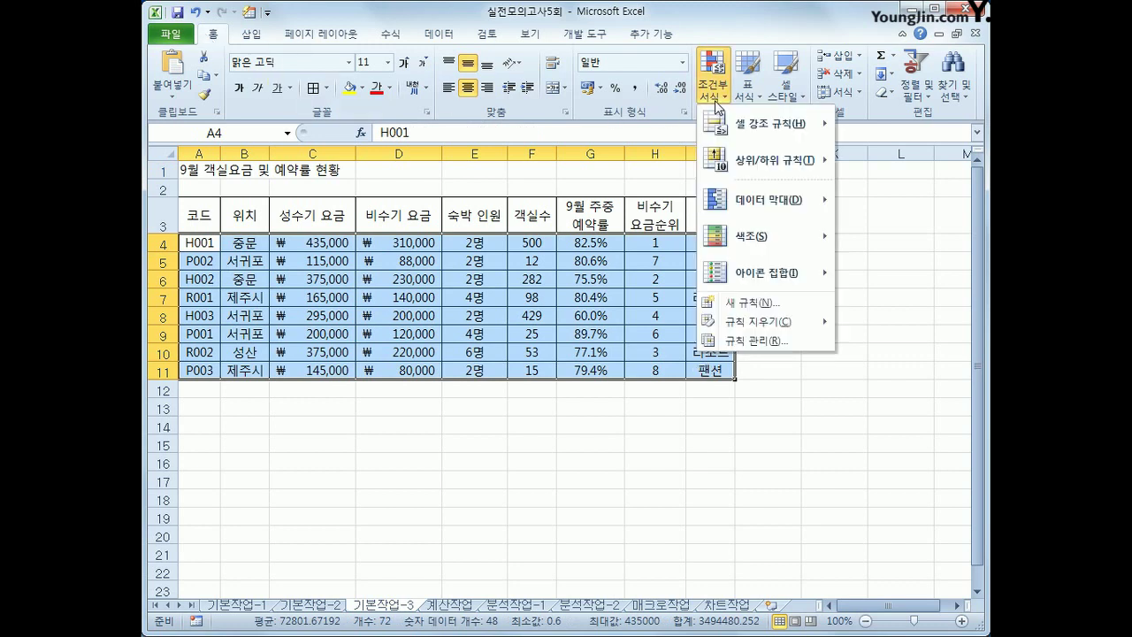
left_click(767, 311)
left_click_drag(823, 44, 538, 253)
left_click(544, 346)
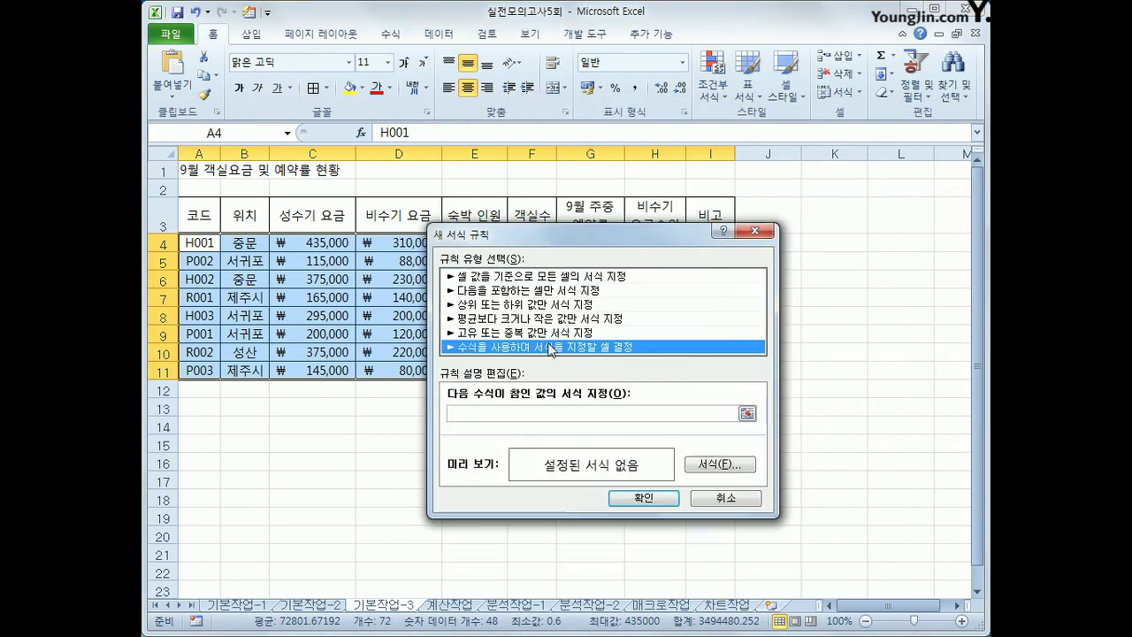
left_click(523, 410)
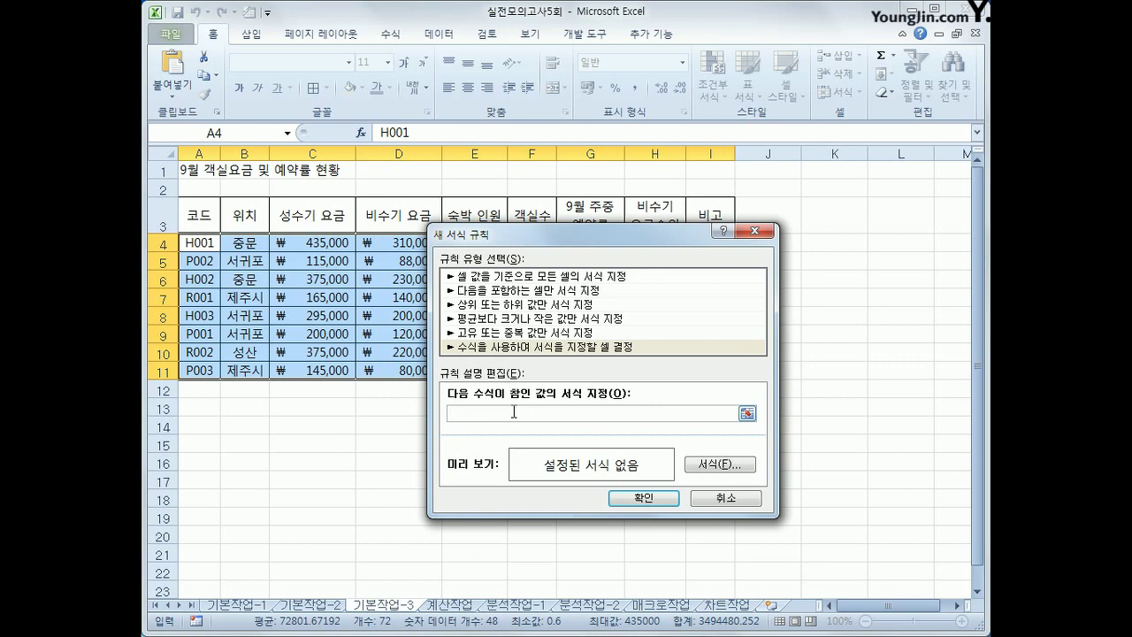
left_click_drag(576, 237, 624, 305)
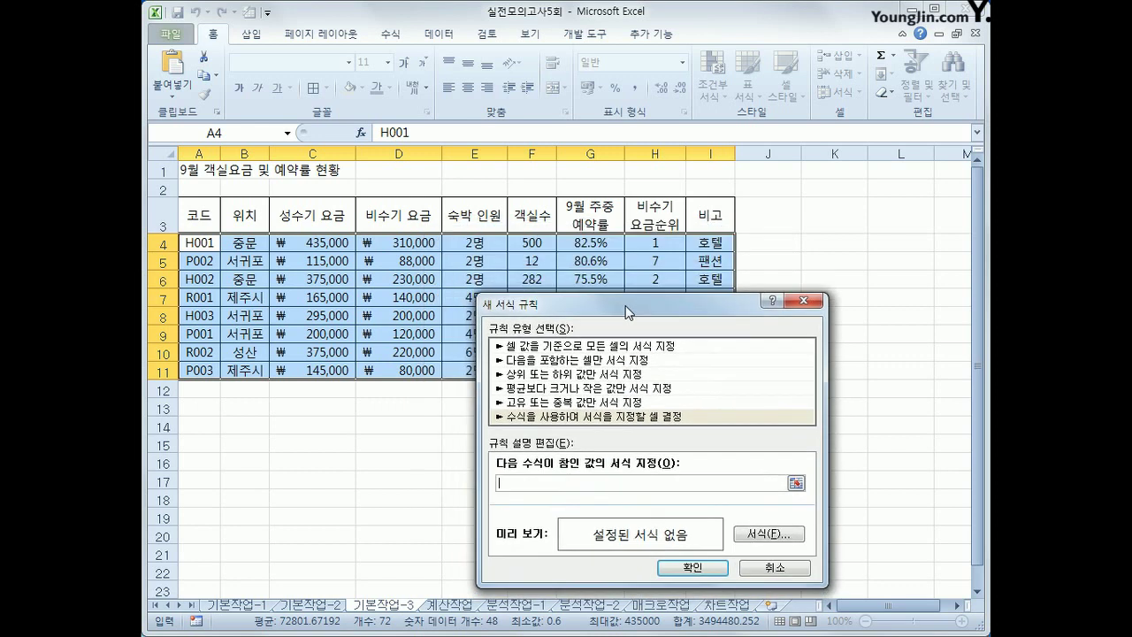
Enter =and($G4>=80%,$G4<90%) as the rule's condition on the 9월 주중 예약률 column.
type("ㅋ")
type("and(")
left_click(601, 242)
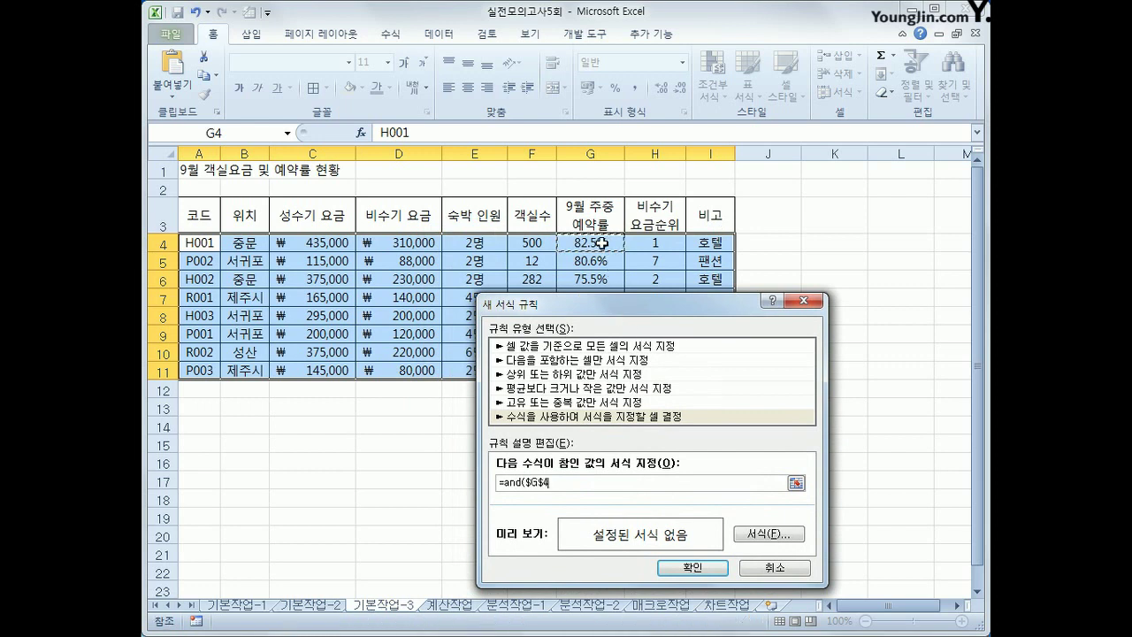
key("F4")
key("F4")
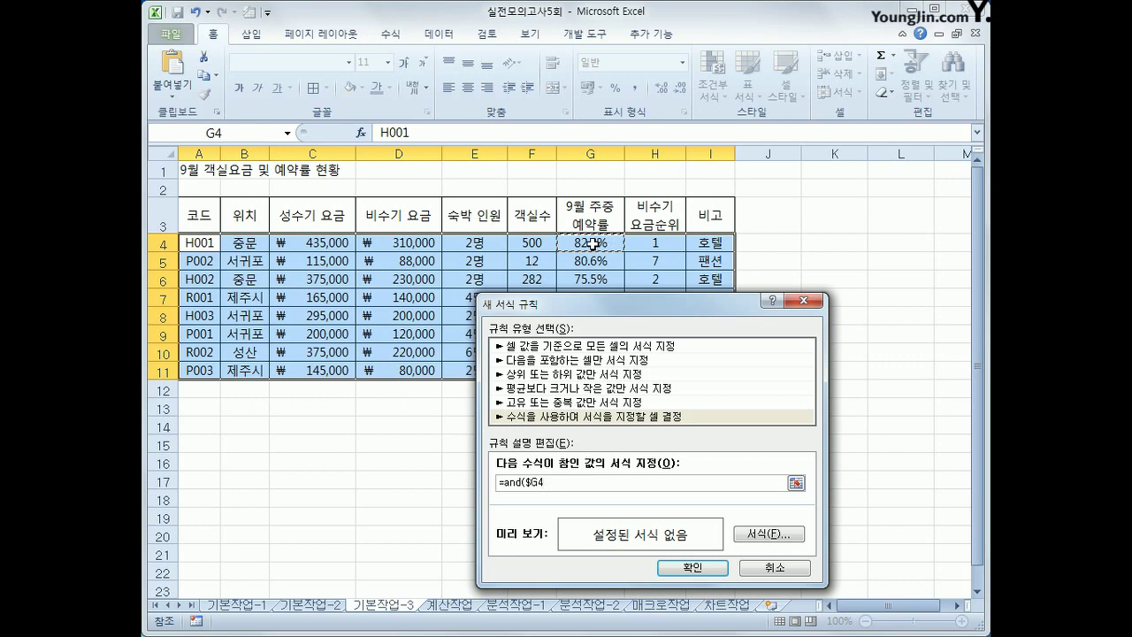
type(">=80%")
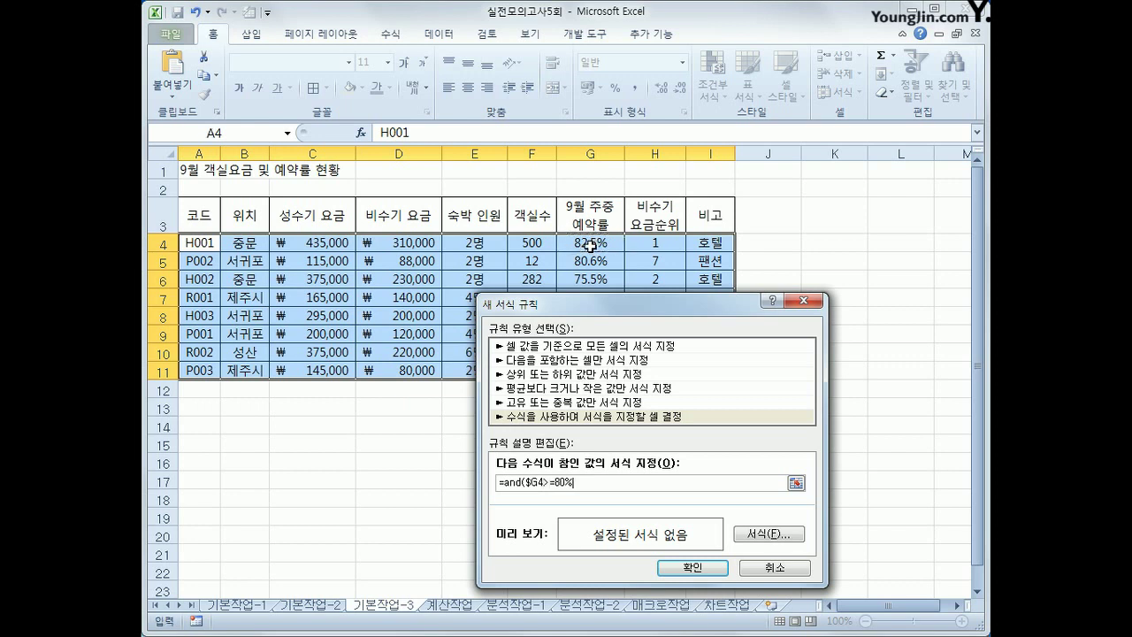
type(",")
left_click(589, 246)
key("F4")
key("F4")
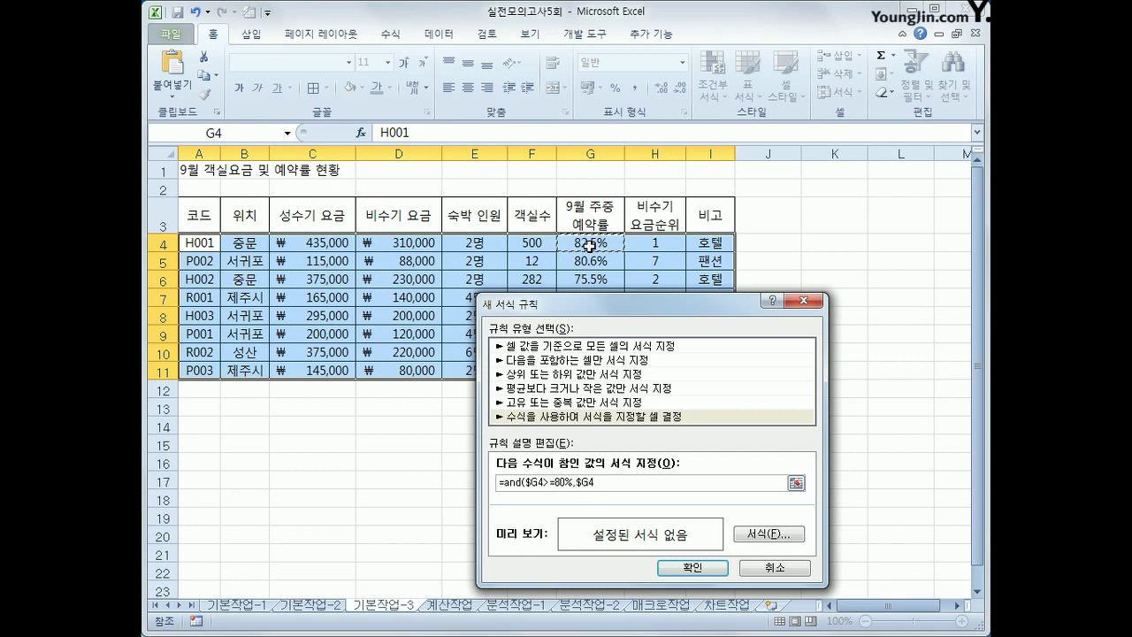
type("<90%")
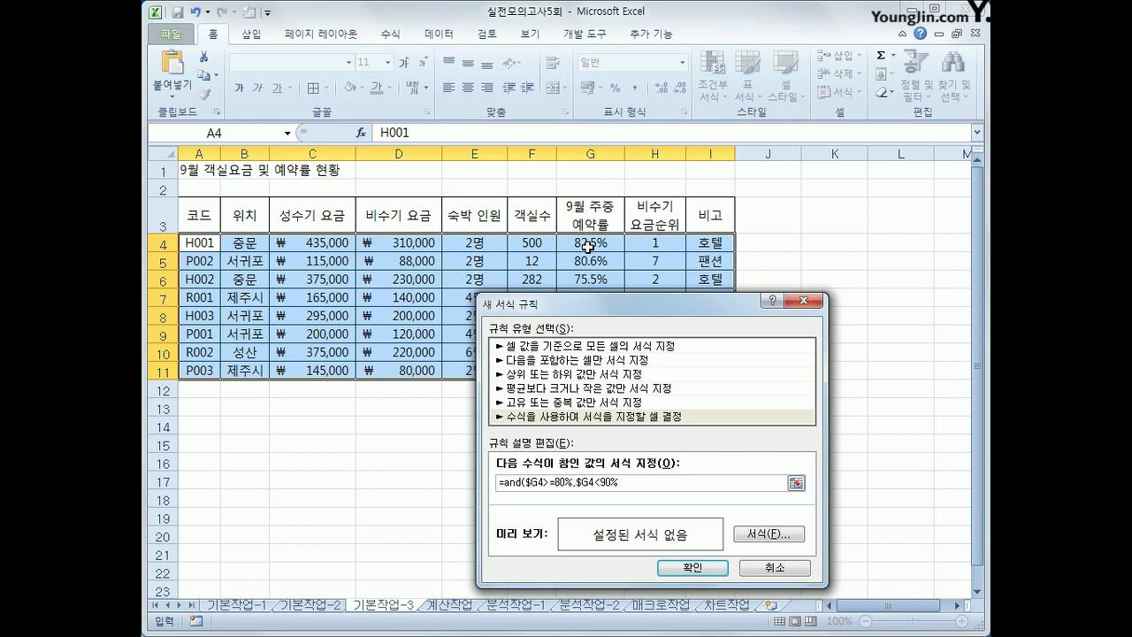
type(")")
left_click(615, 417)
Set the rule's font color to the standard red (빨강) and apply the rule to the table.
left_click(767, 534)
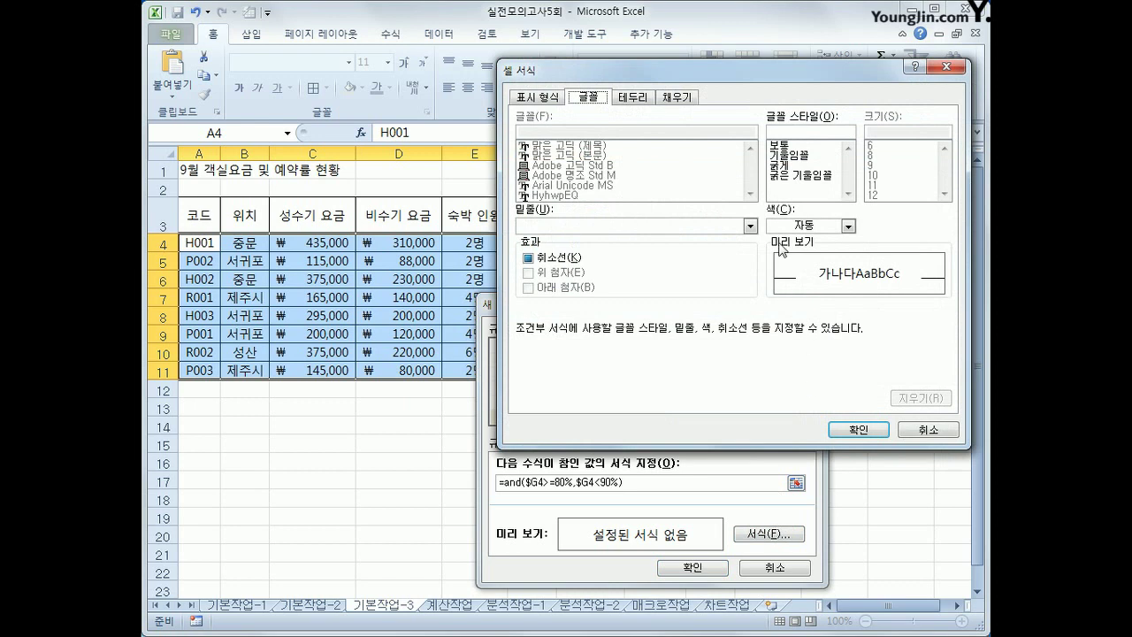
left_click(848, 226)
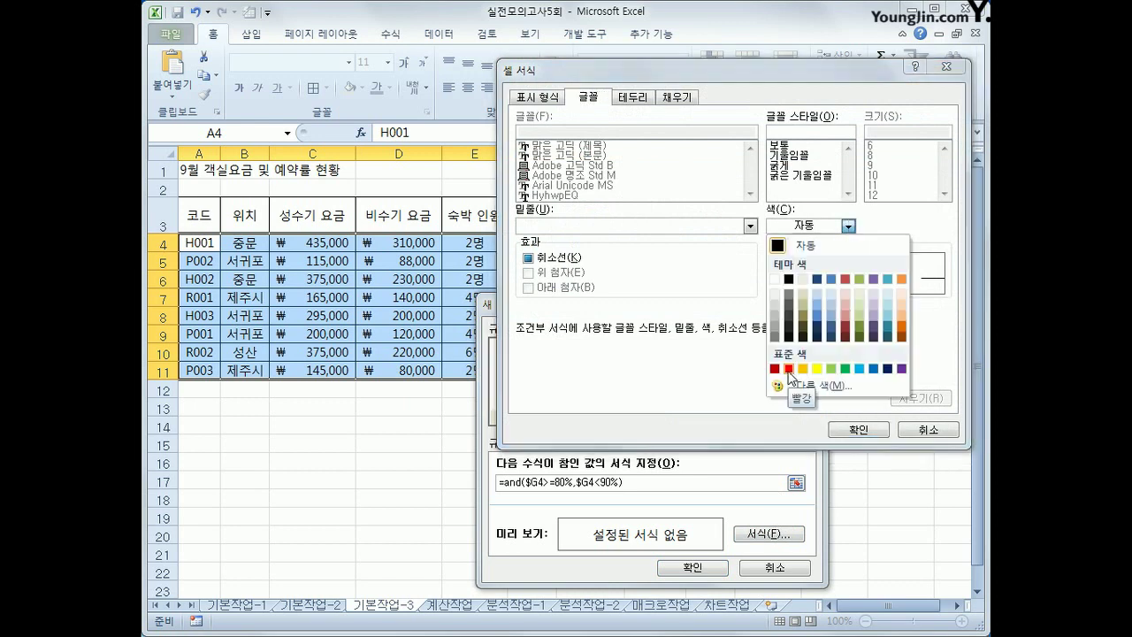
left_click(788, 367)
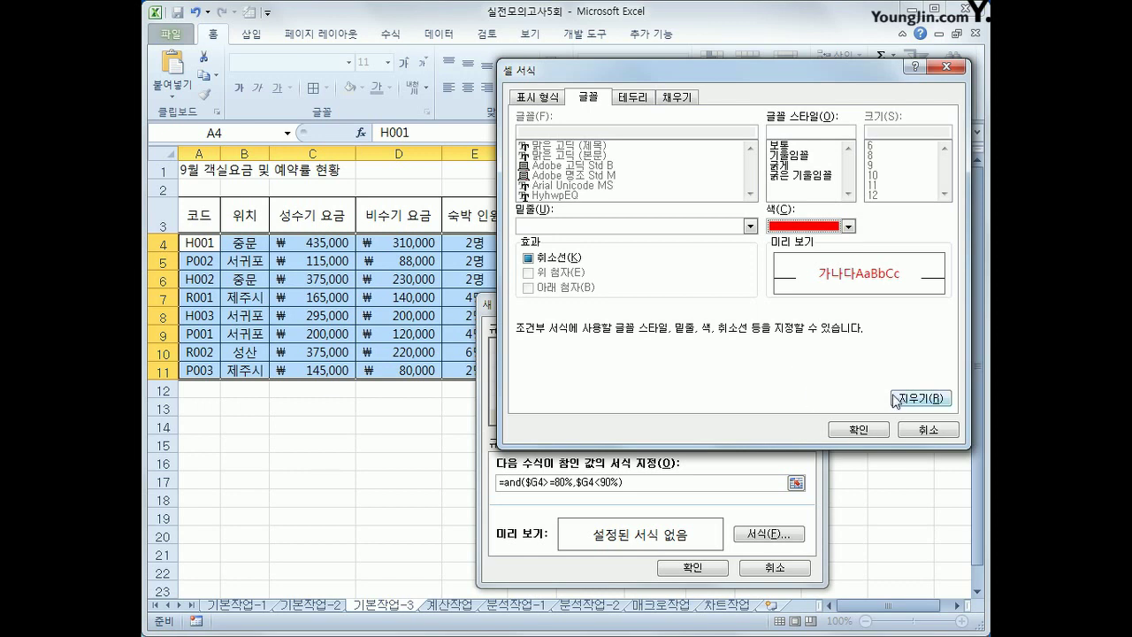
left_click(859, 430)
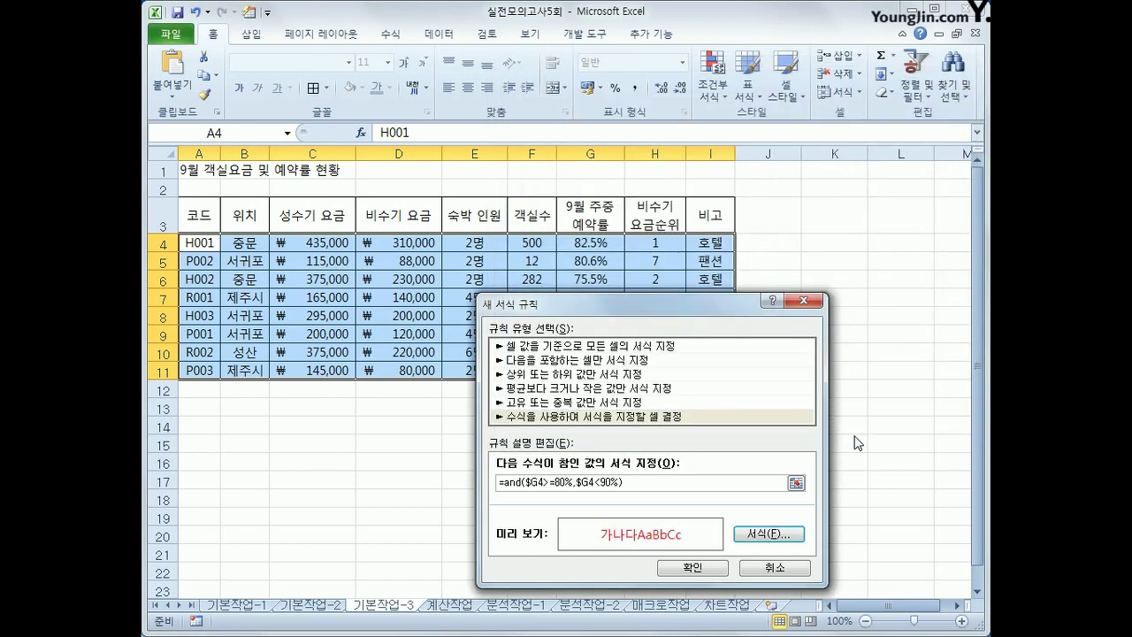
left_click(692, 567)
left_click(807, 456)
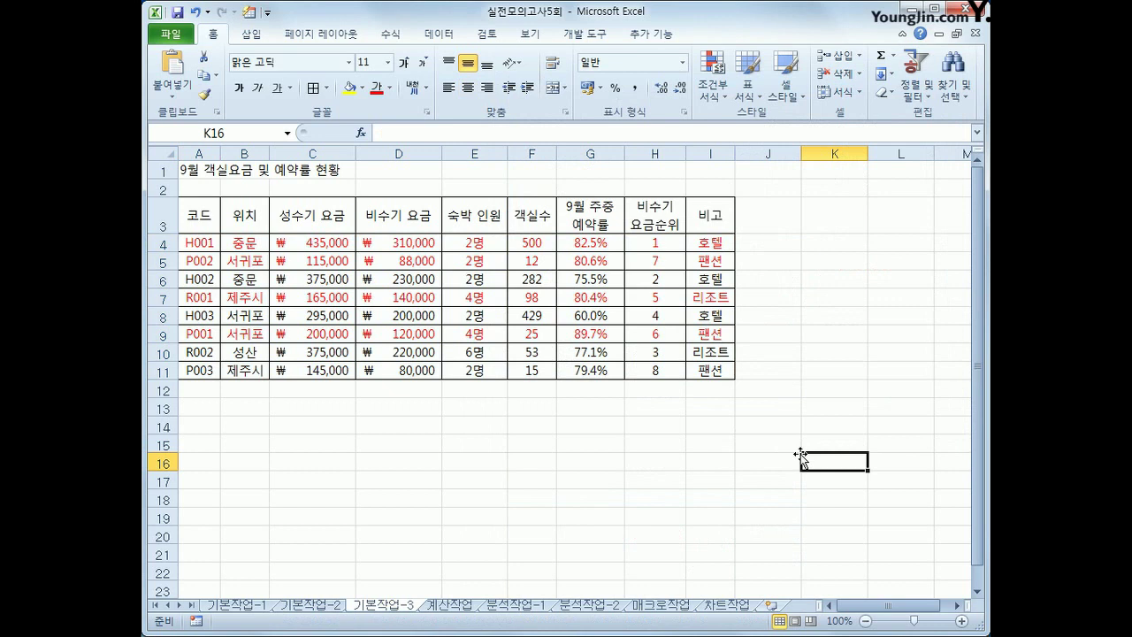
On sheet 계산작업, enter =AVERAGE(D3:D10) in cell D12 to average the scores in 표1.
left_click(451, 604)
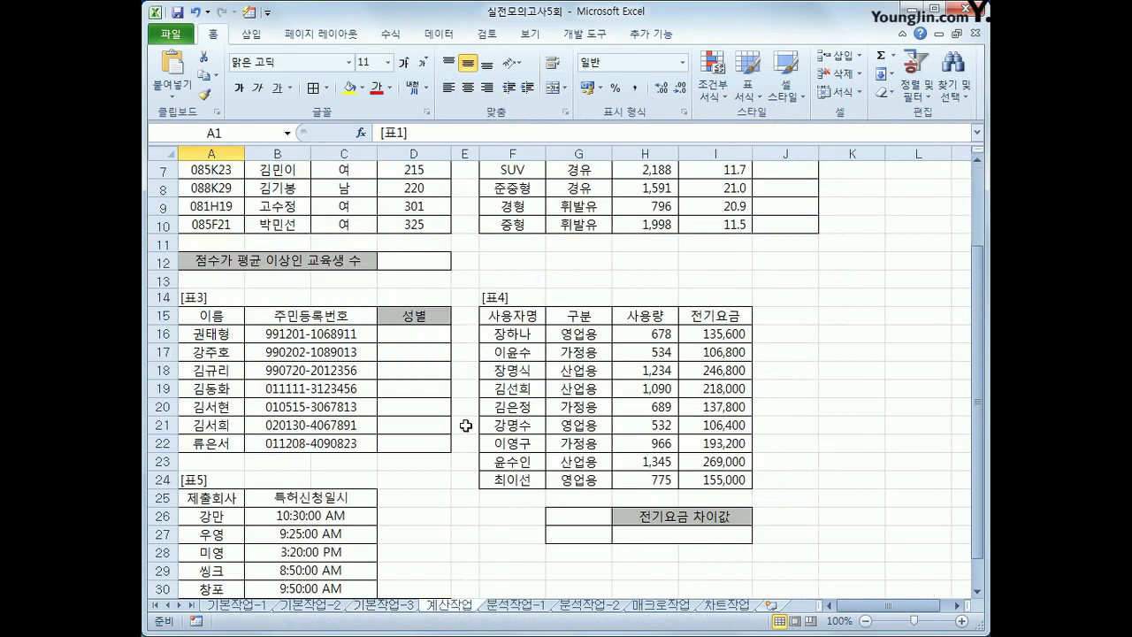
scroll(456, 415, "up", 2)
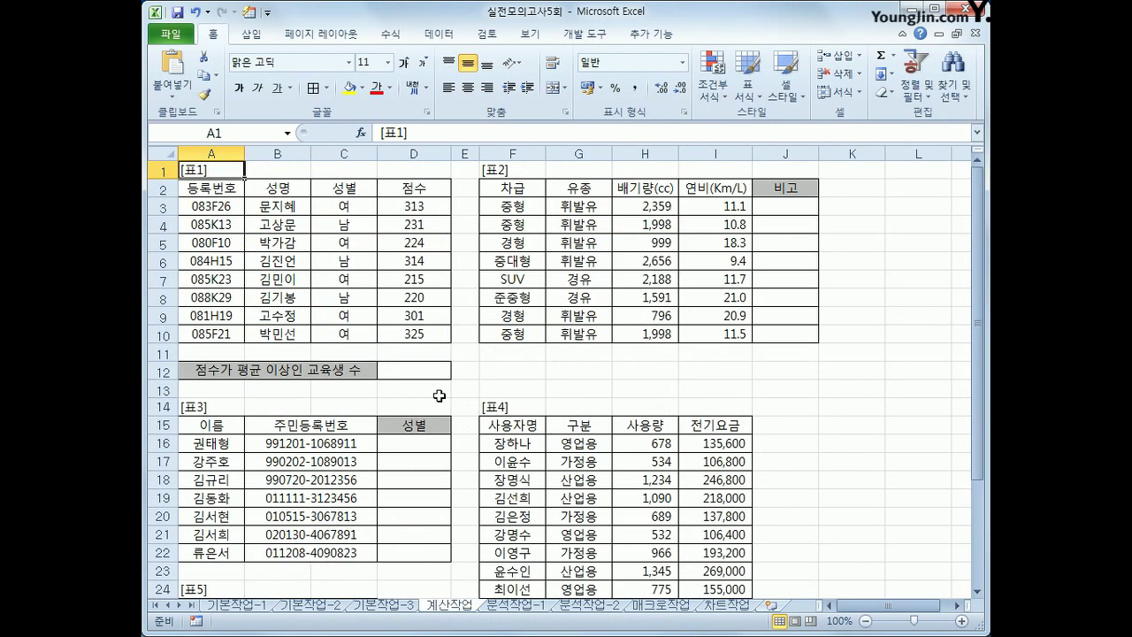
left_click(425, 368)
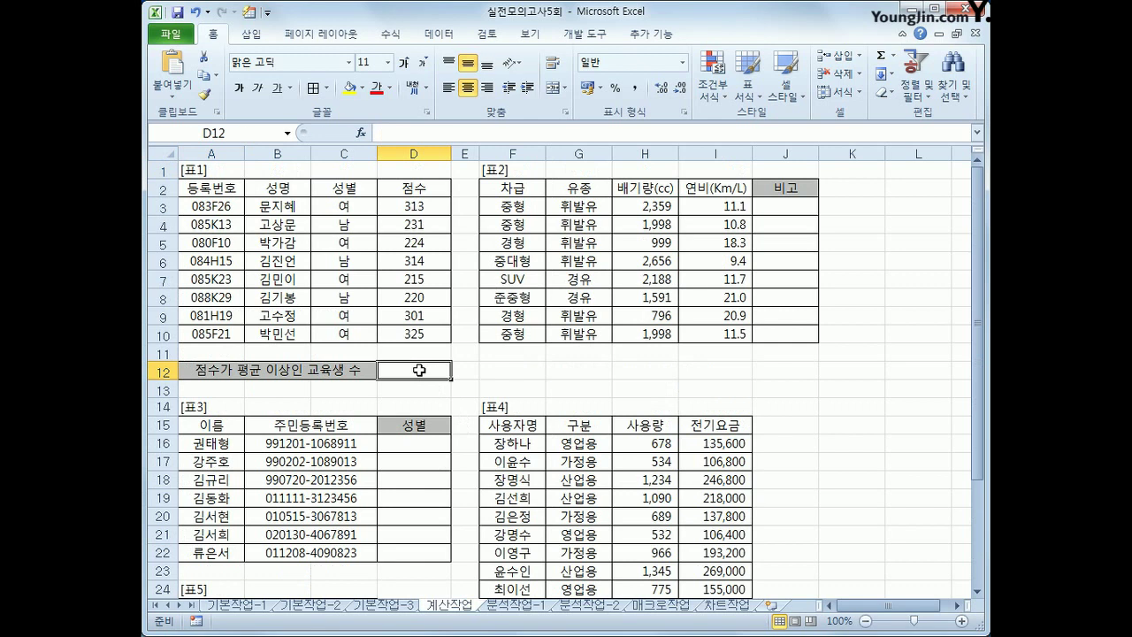
type("=av")
key("Down")
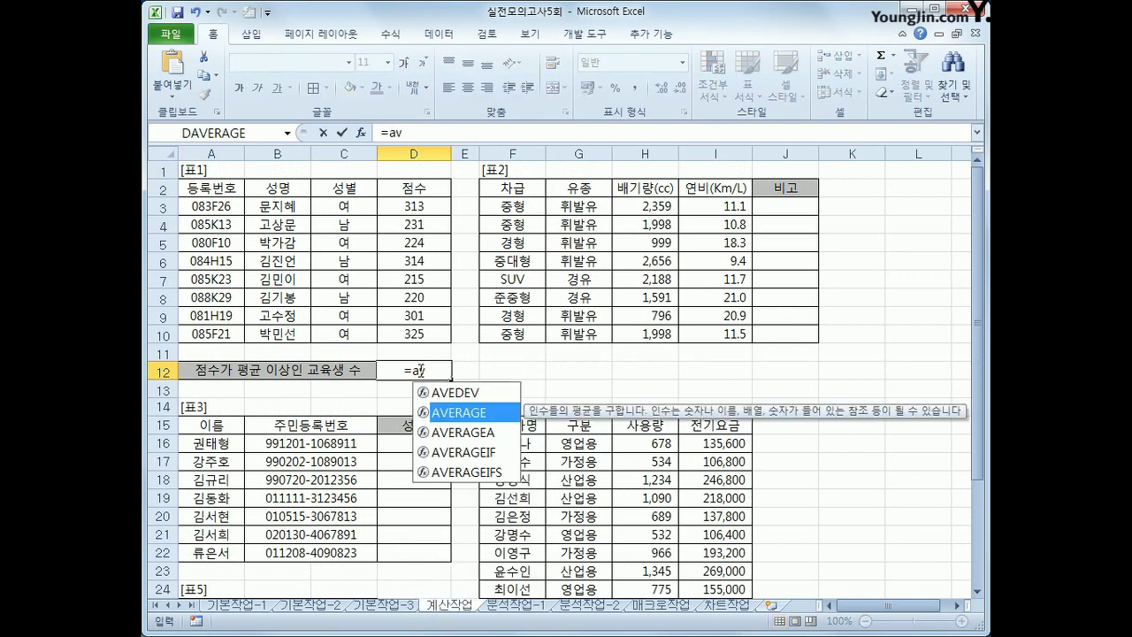
key("Tab")
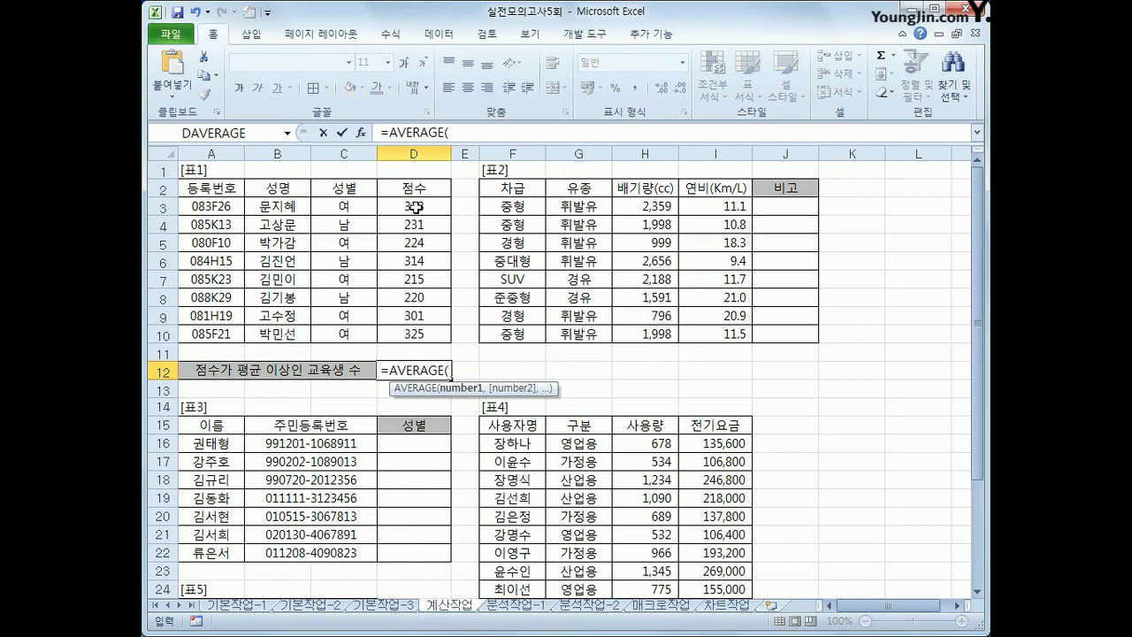
left_click_drag(415, 207, 433, 329)
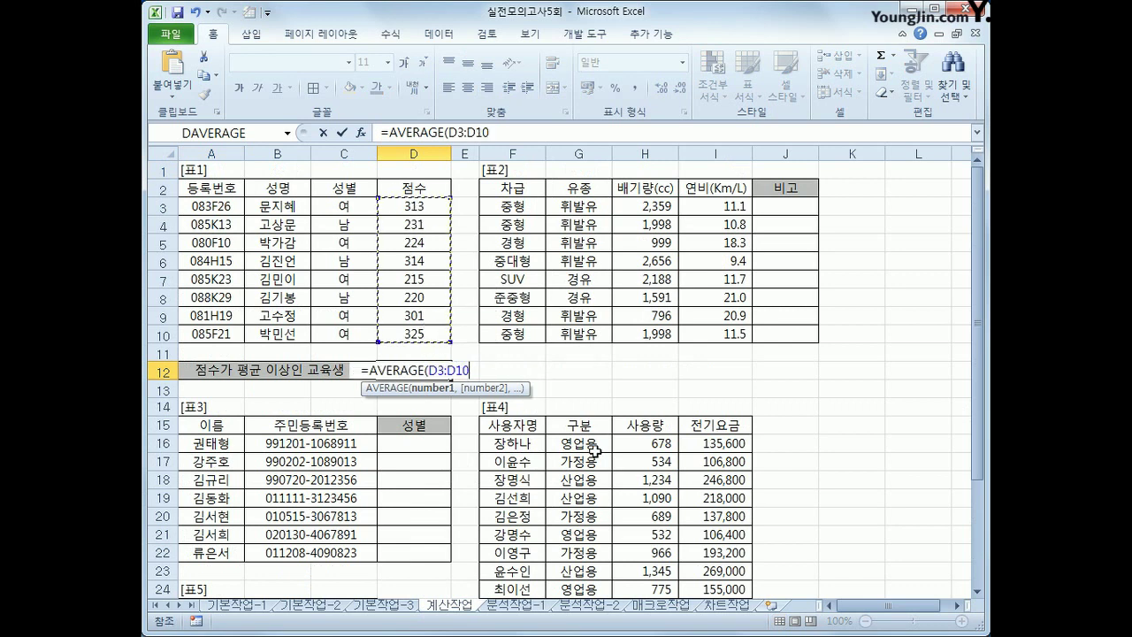
type(")")
key("Return")
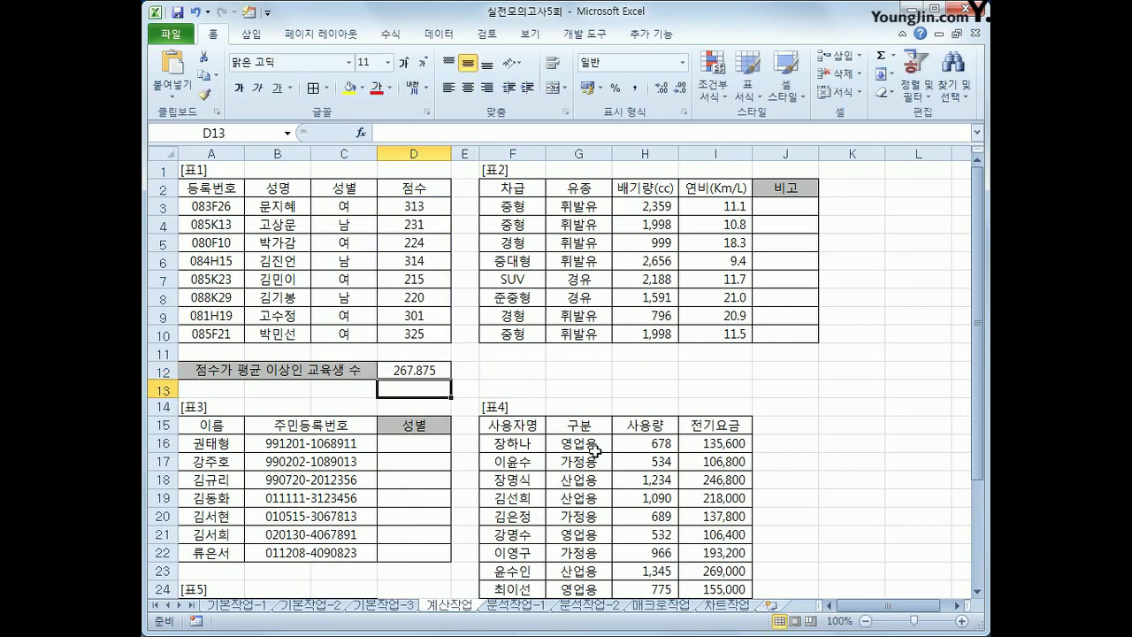
Insert a COUNTIF function before the AVERAGE in D12's formula, with D3:D10 as its range.
left_click(411, 367)
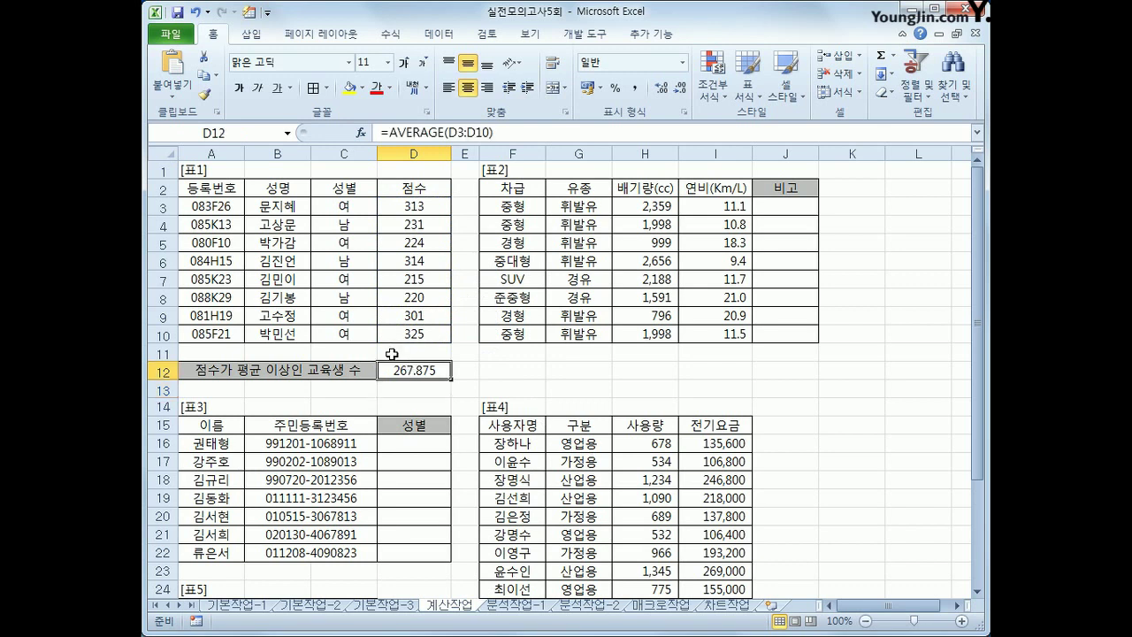
left_click(388, 132)
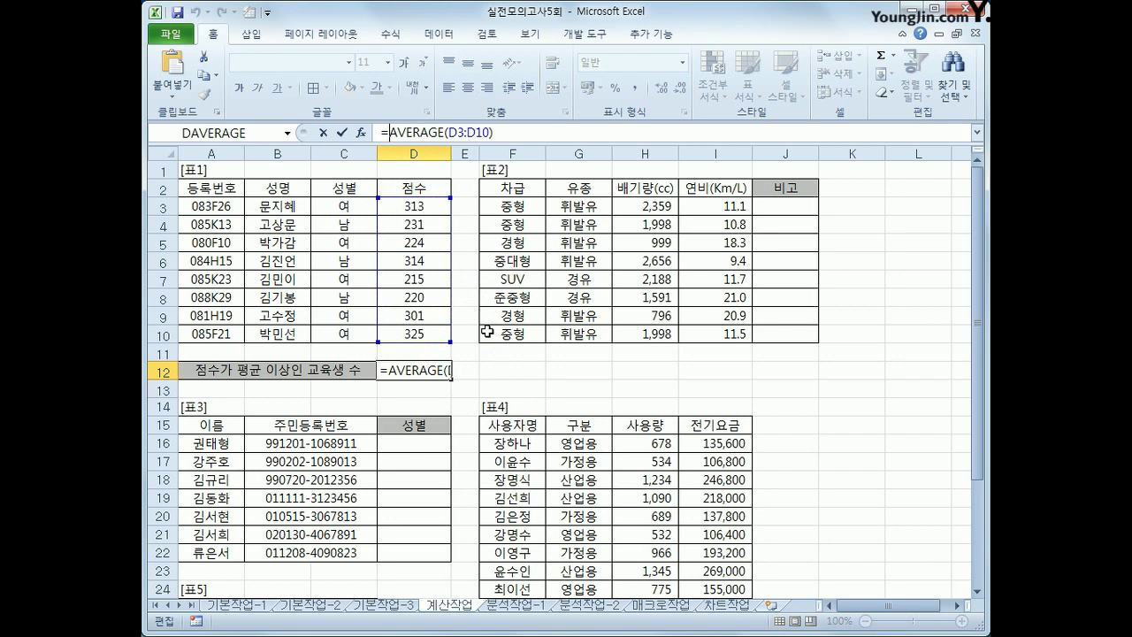
type("cop")
key("BackSpace")
type("un")
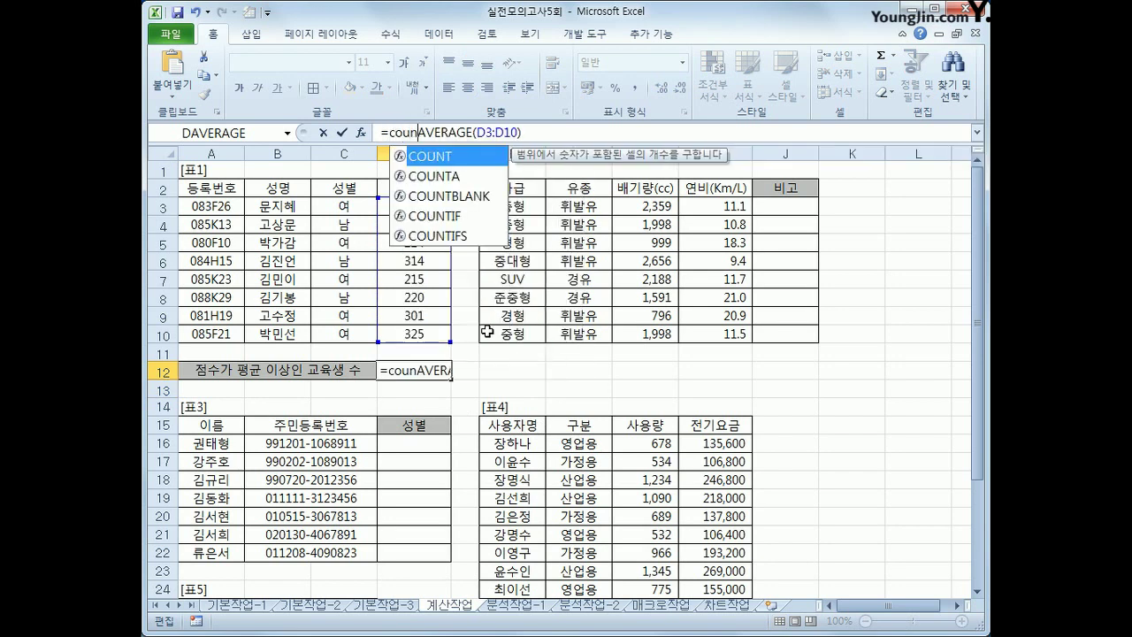
key("Down")
key("Down")
key("Down")
key("Tab")
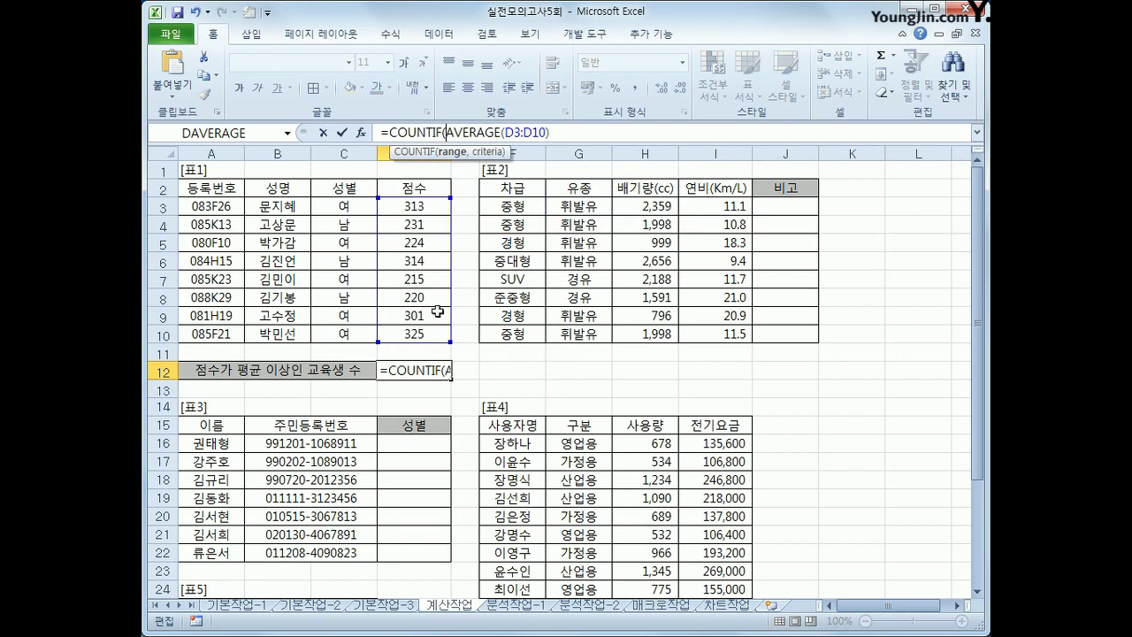
left_click_drag(414, 205, 414, 333)
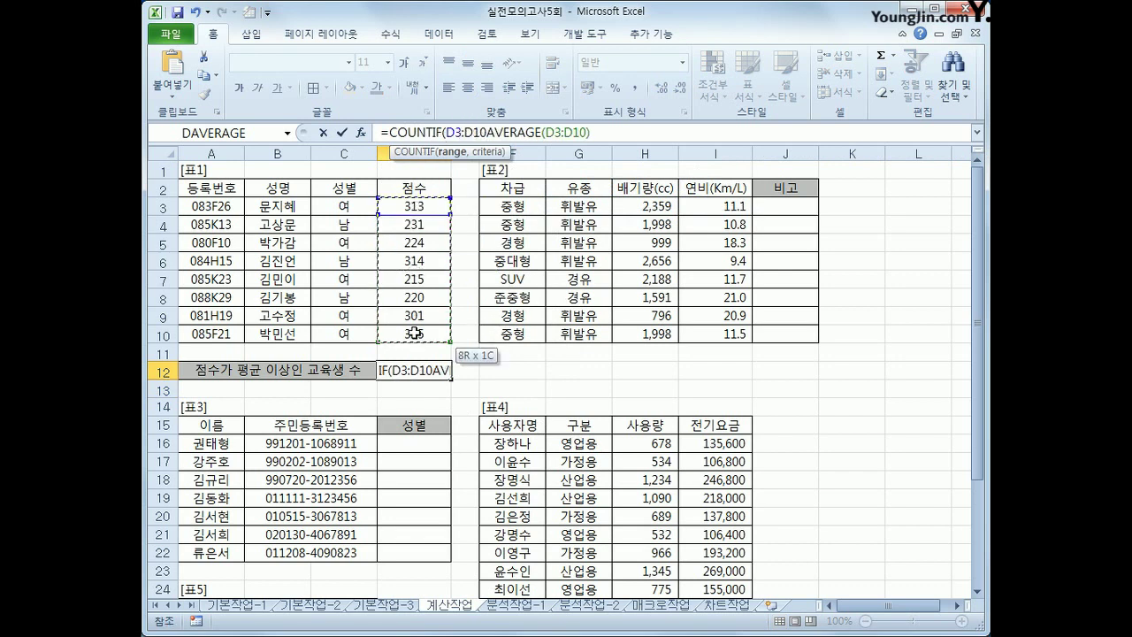
type(",")
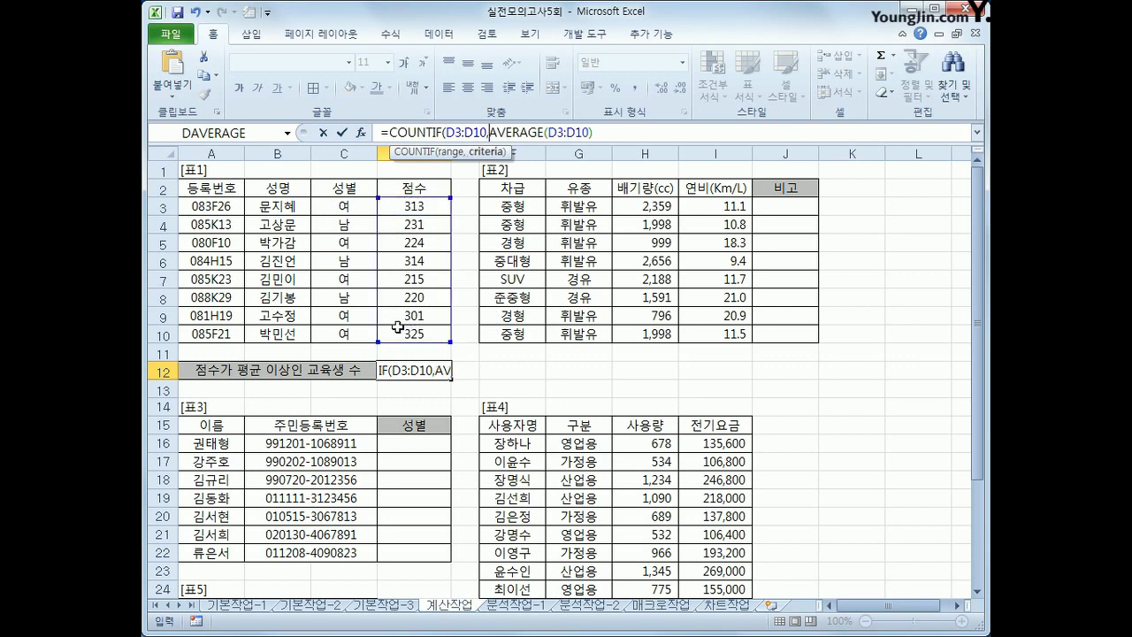
Complete D12's COUNTIF with the criterion ">="&AVERAGE(D3:D10) and append &"명" to the formula.
type("\">=\"")
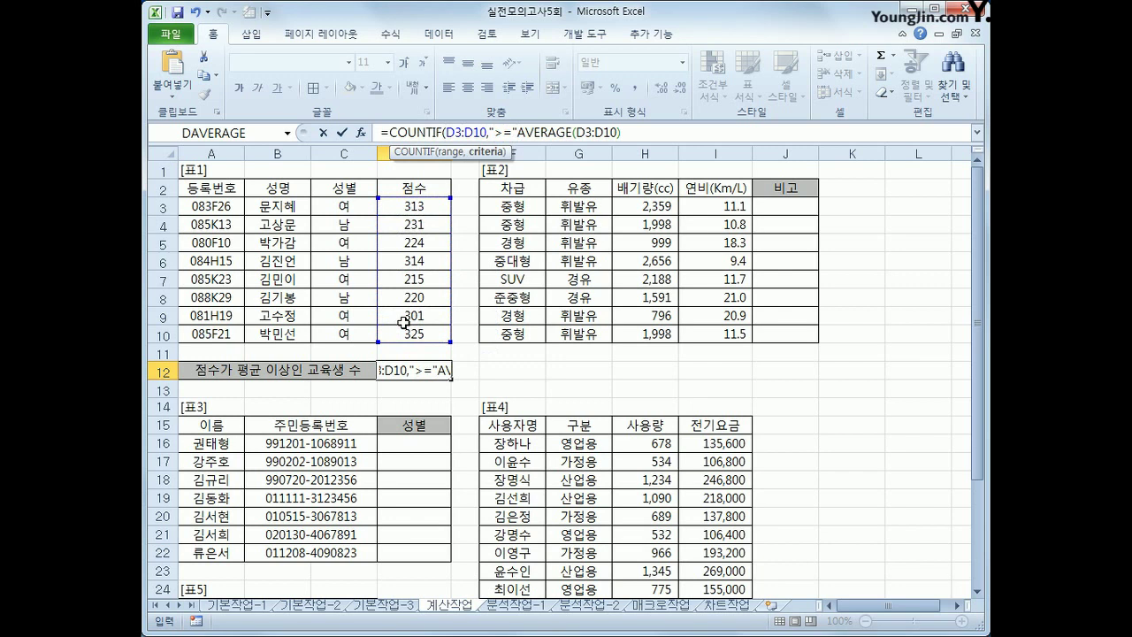
type("&")
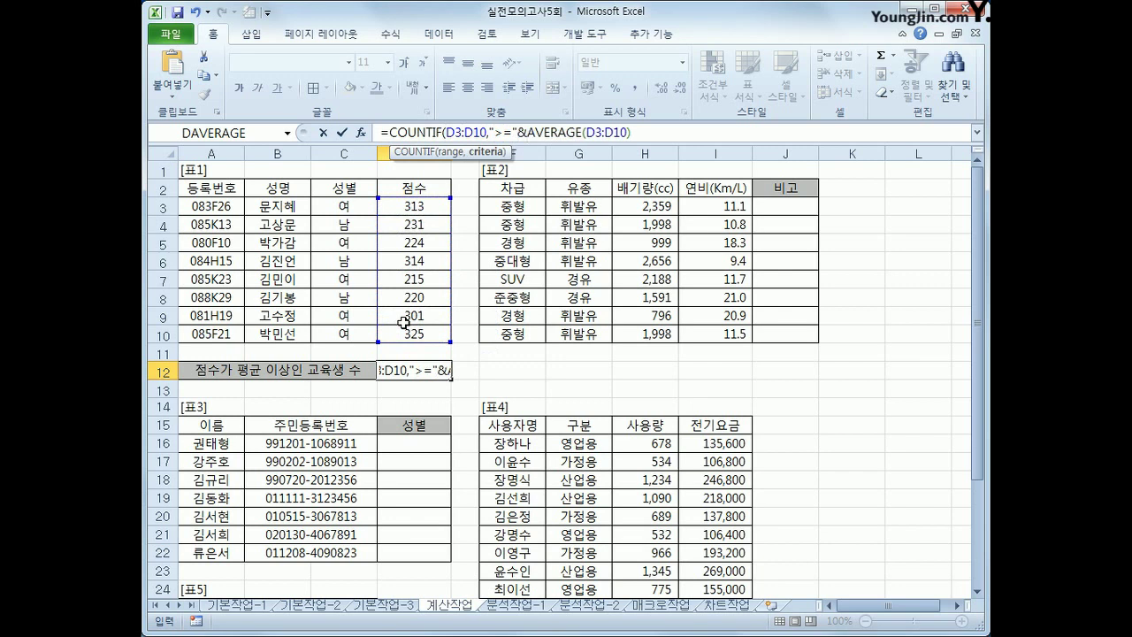
left_click(635, 132)
type(")")
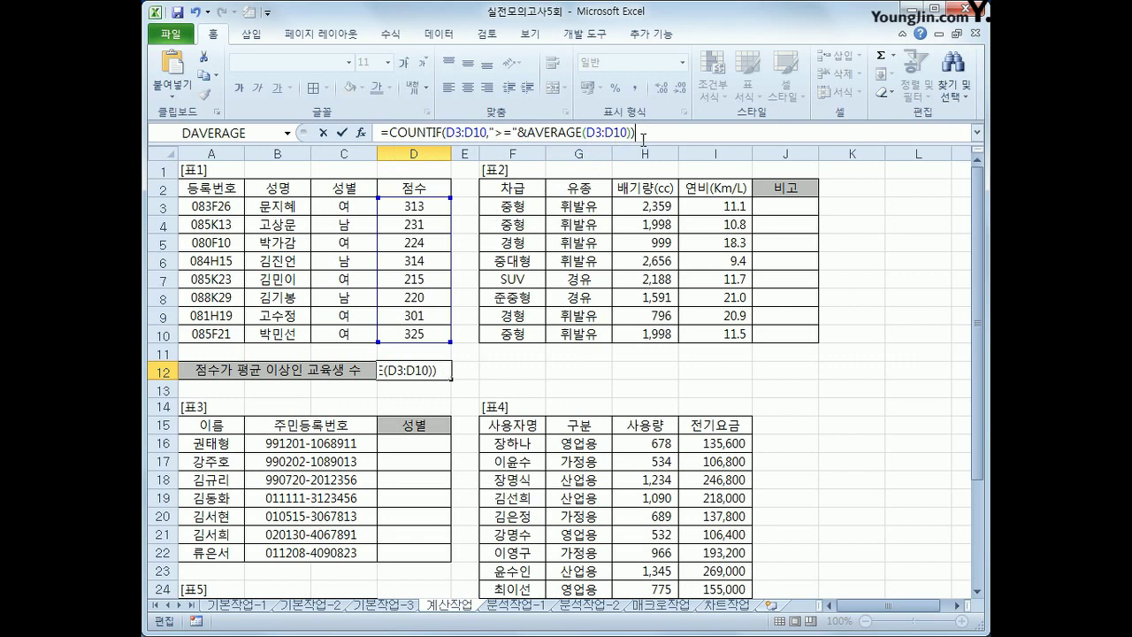
type("&\"명\"")
key("Return")
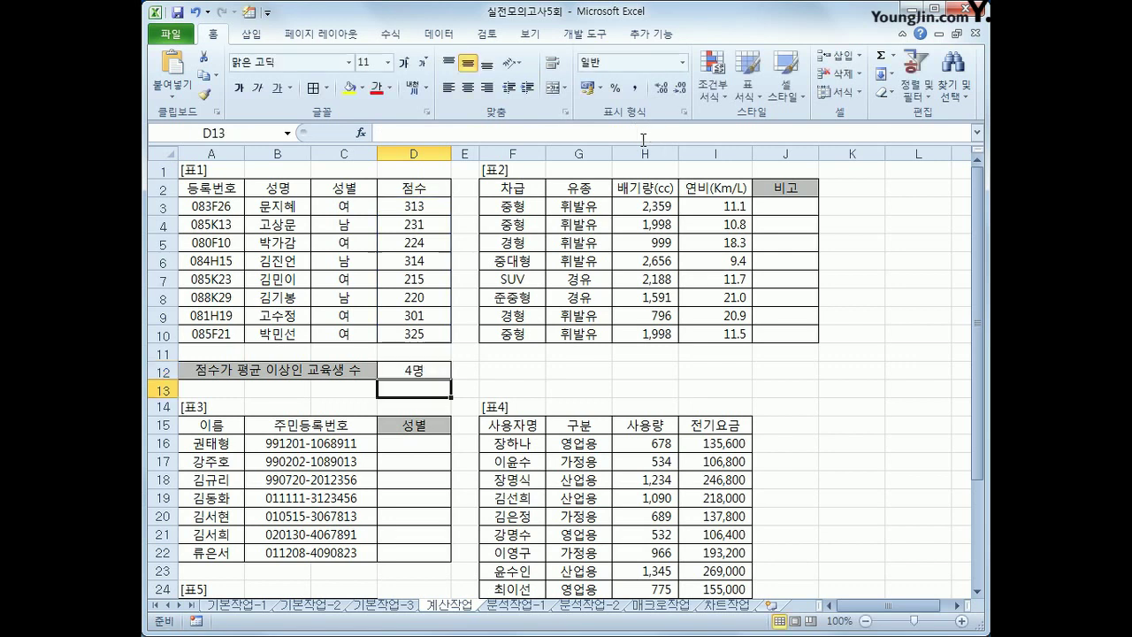
key("Up")
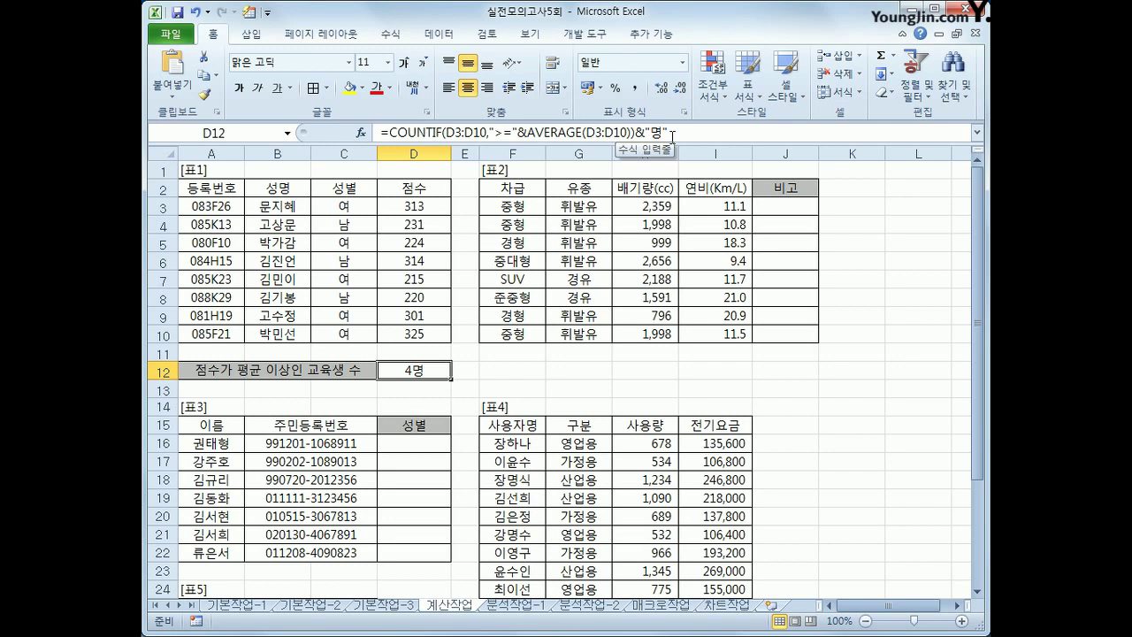
Start an IF formula in J3 of 표2 with the condition AND(G3="휘발유",I3>=11).
left_click(807, 207)
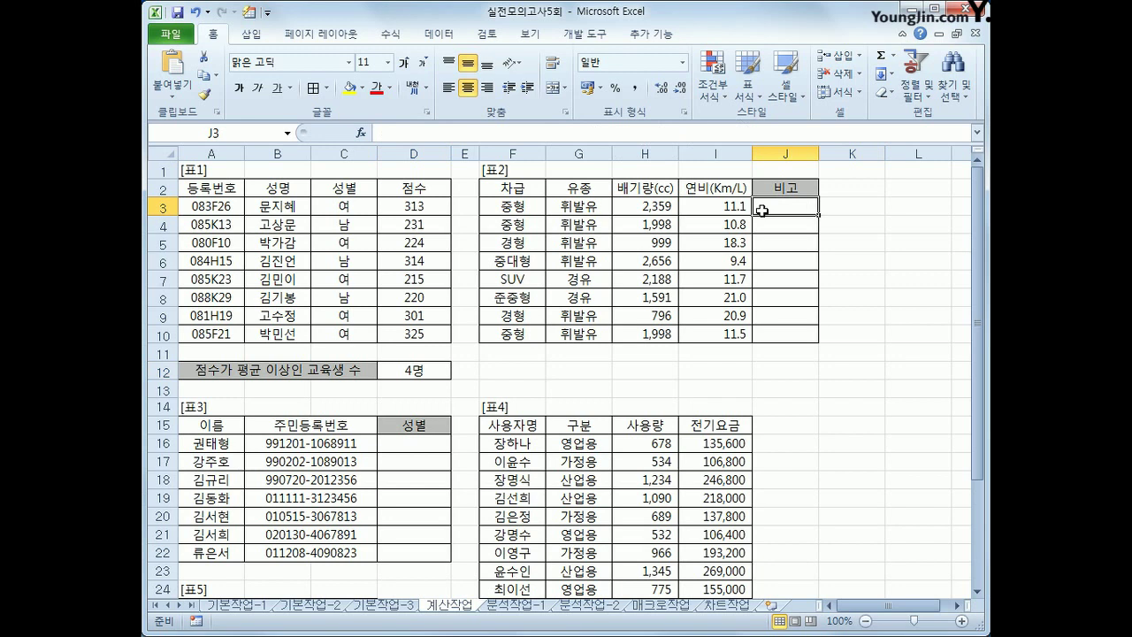
type("=")
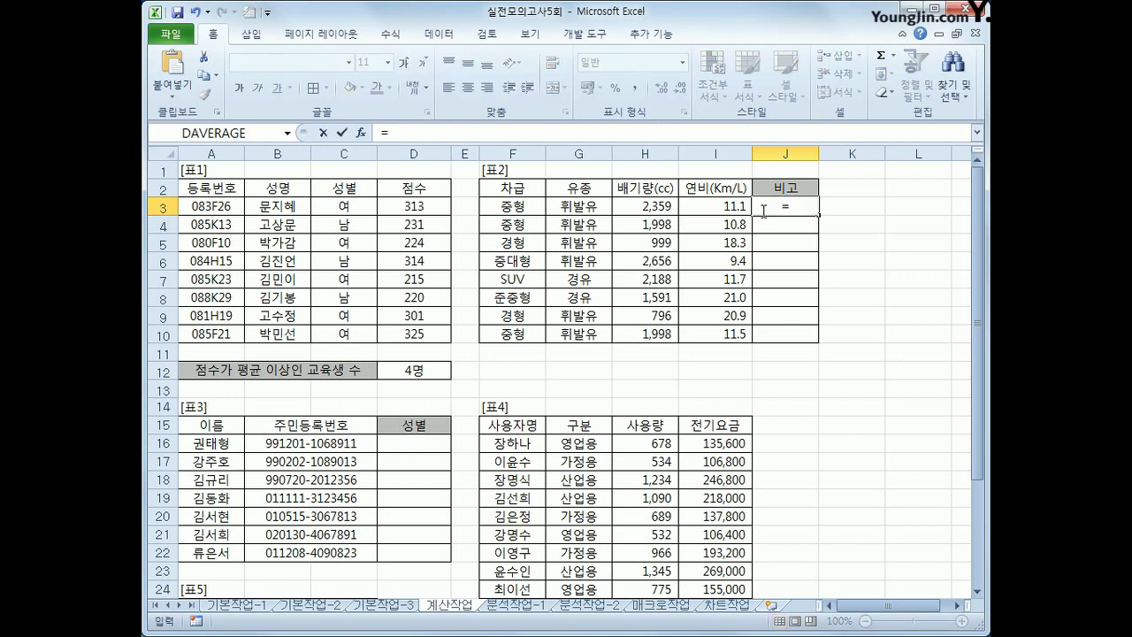
type("if(and(")
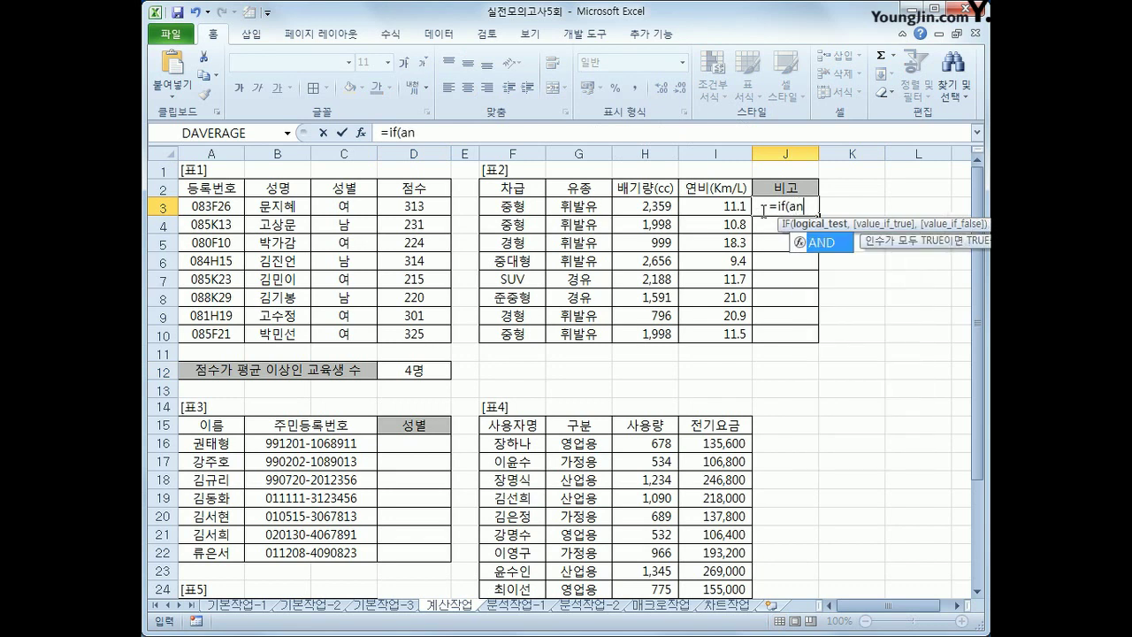
key("Left")
key("Left")
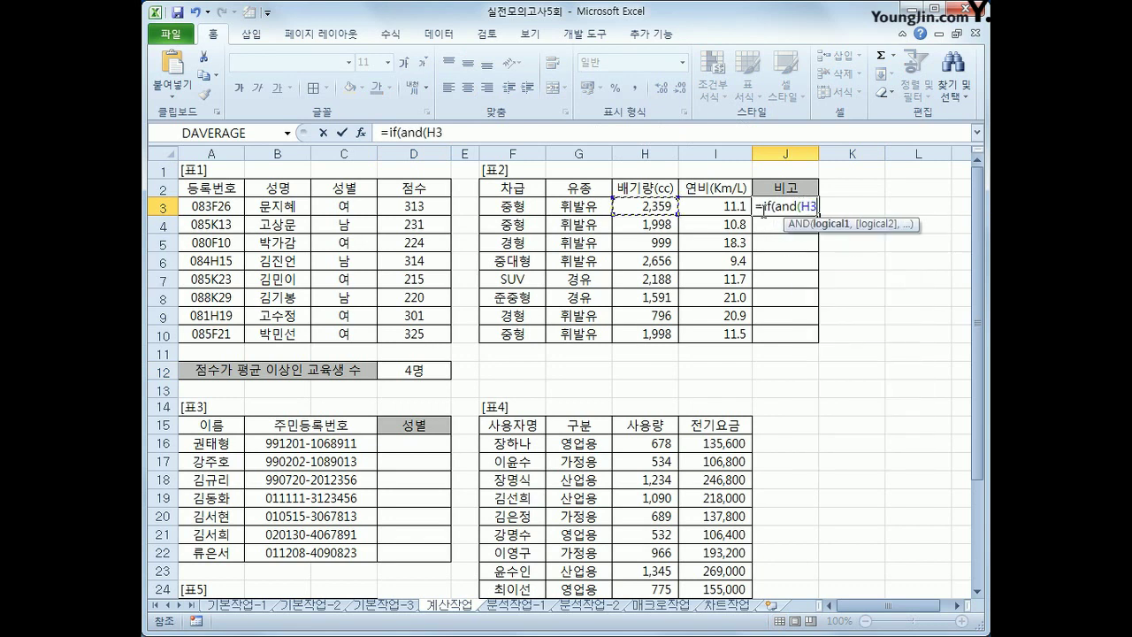
key("Left")
type("=\"휘발유\",")
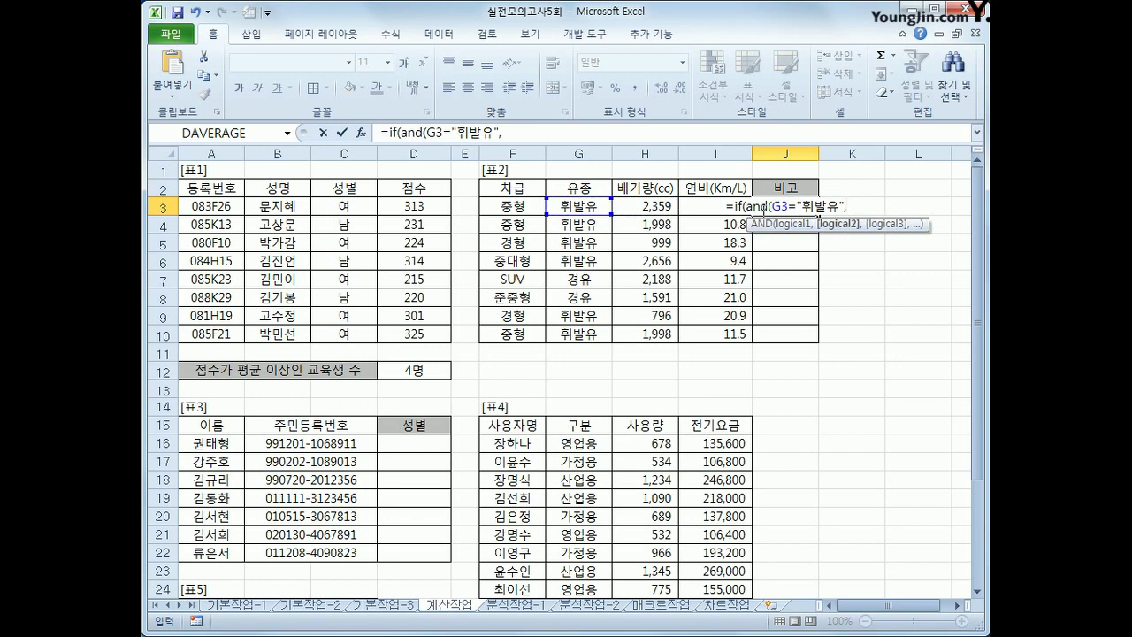
key("Left")
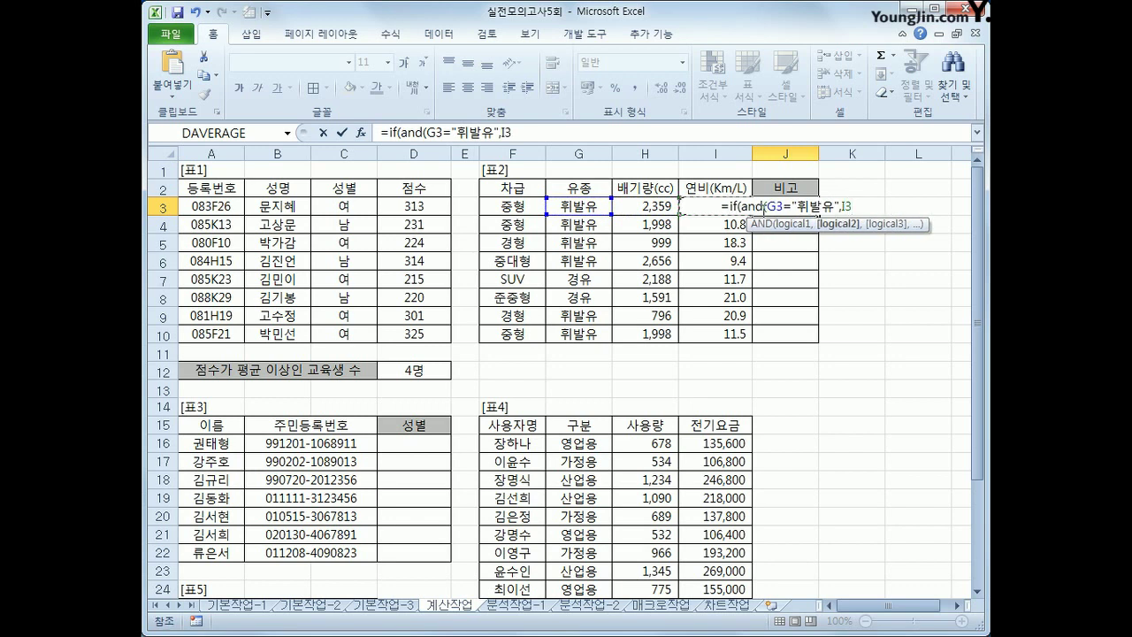
type(">=11")
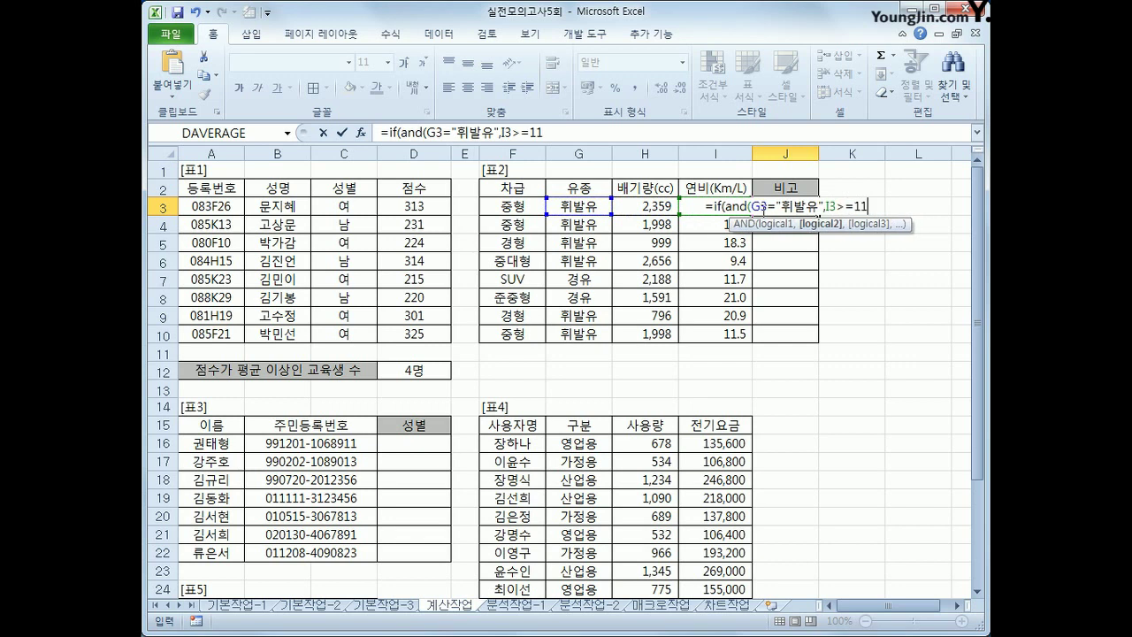
type(")")
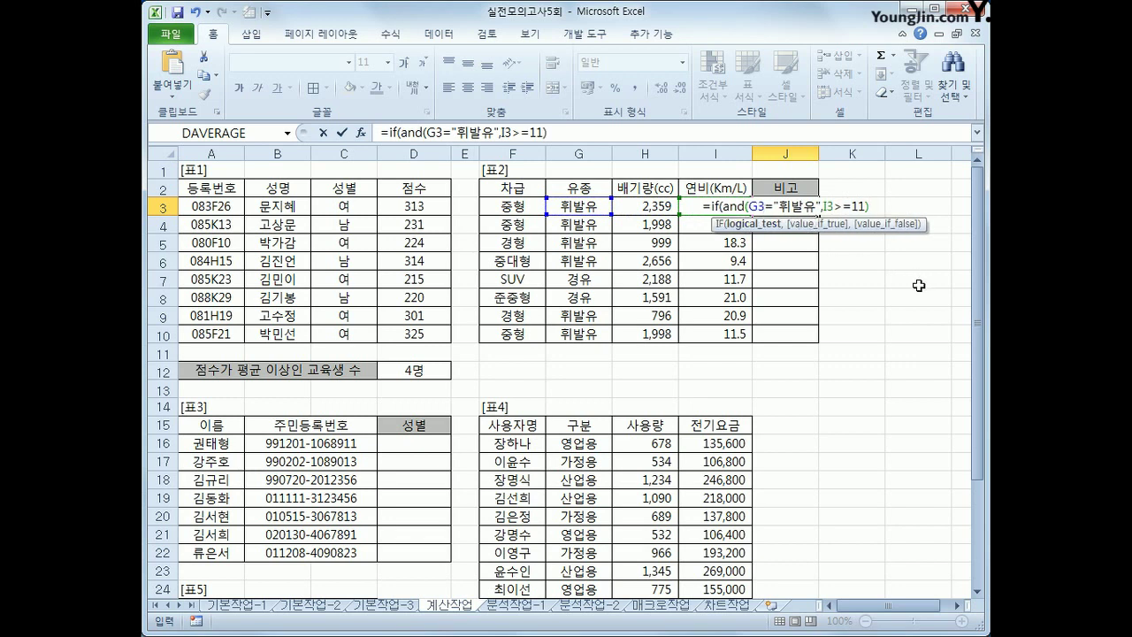
Complete J3's IF formula with "추천" if true and "" if false, and fill it down to J10.
type(",")
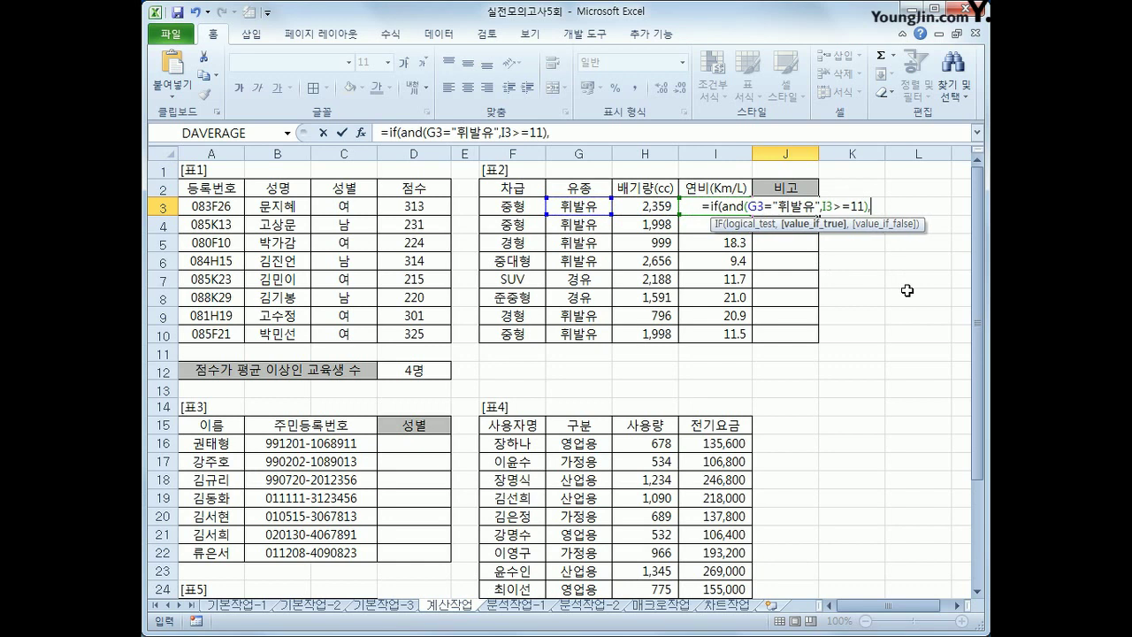
type("\"cn")
key("BackSpace")
key("BackSpace")
key("BackSpace")
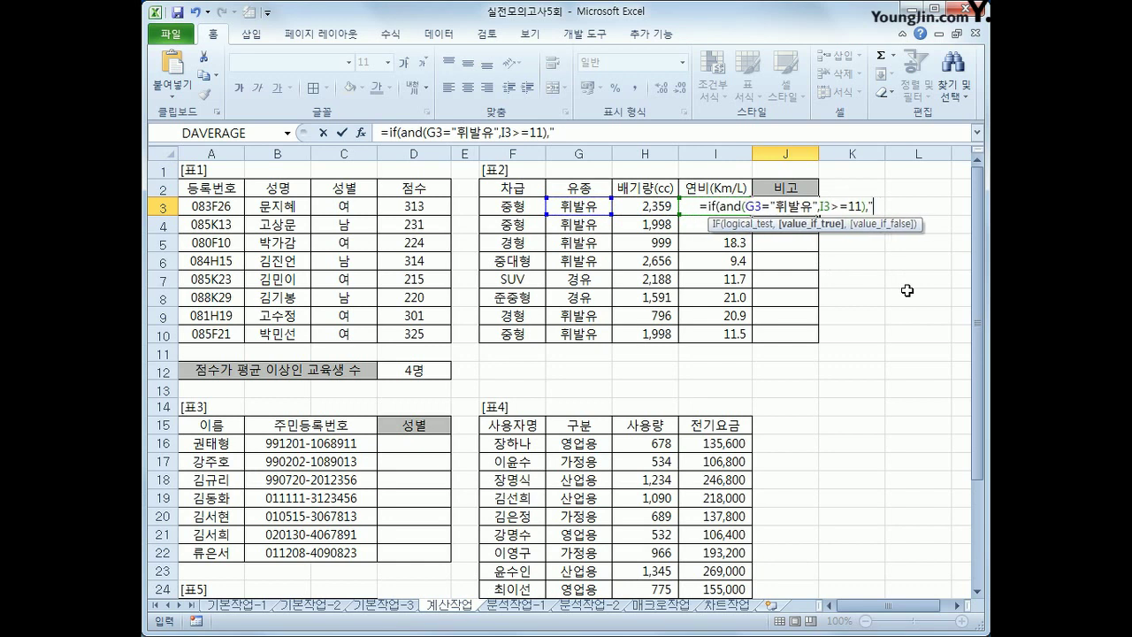
type("\"추천")
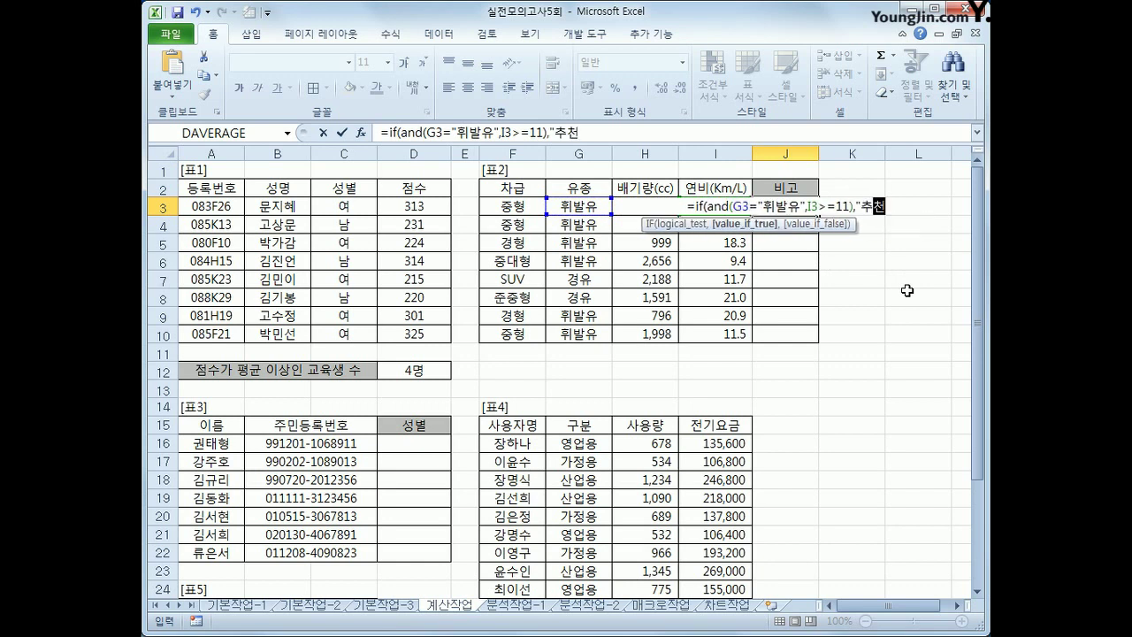
type("\",")
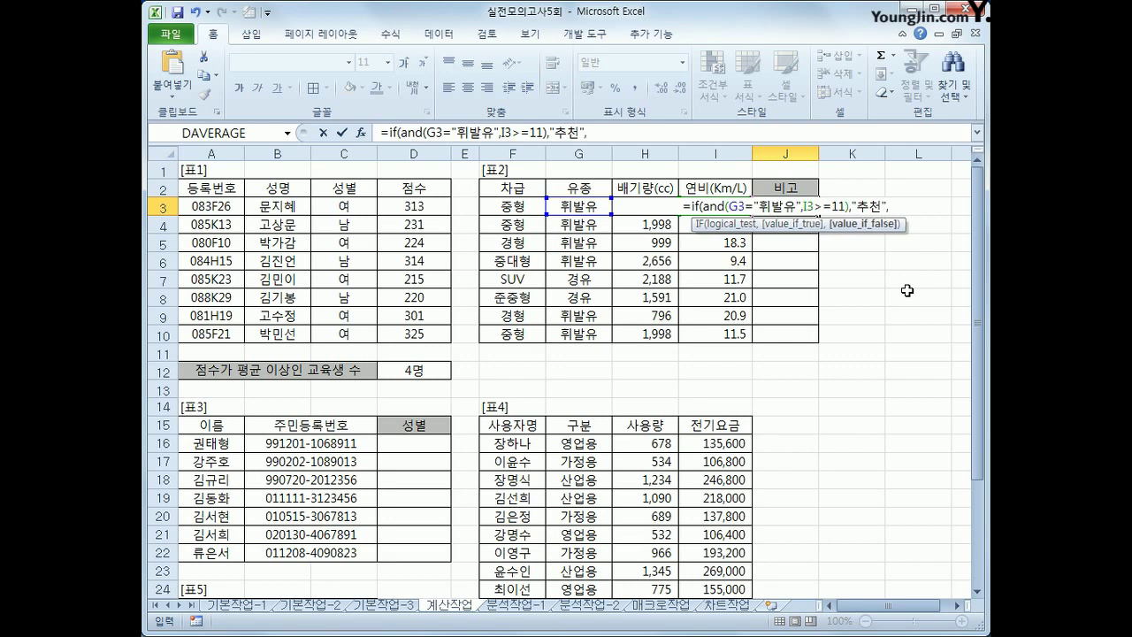
type("\"\")")
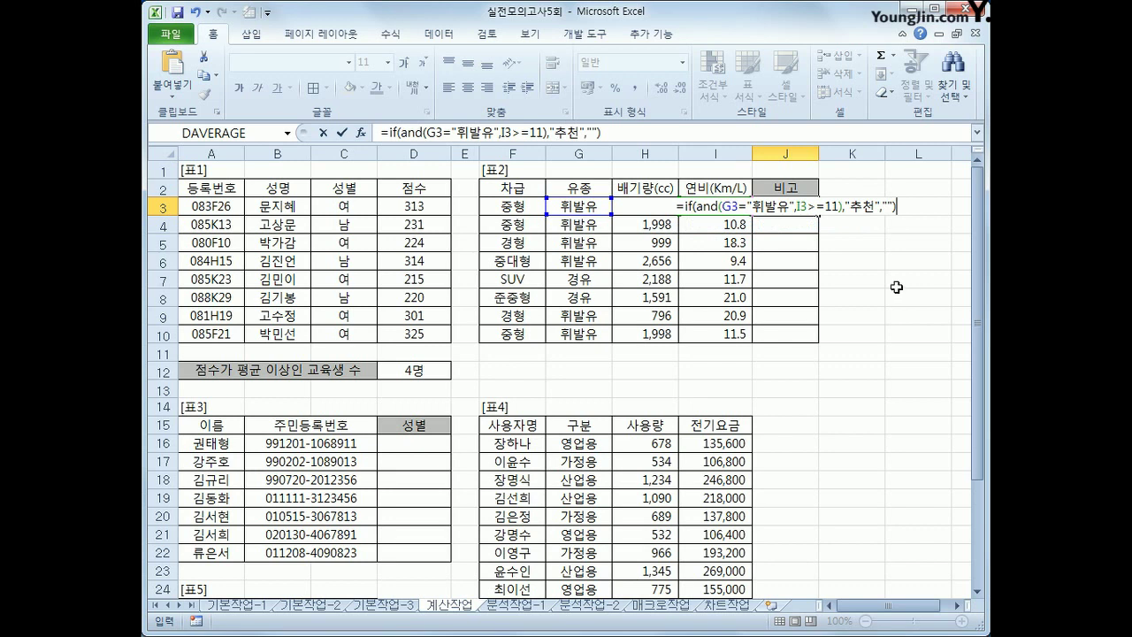
key("Return")
left_click(796, 201)
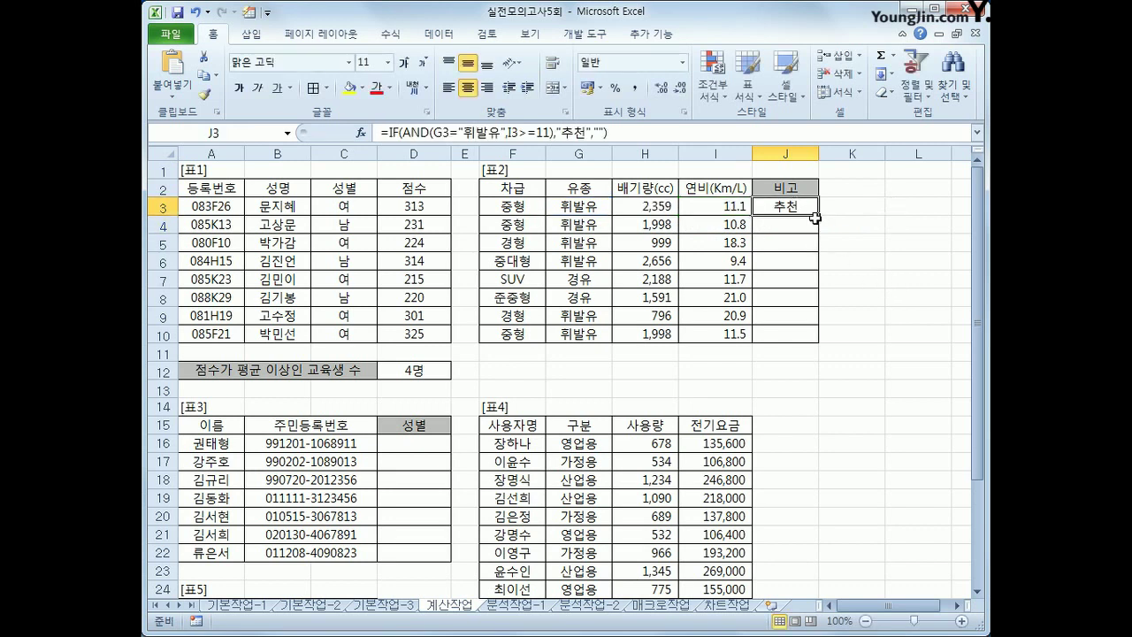
left_click_drag(816, 212, 814, 341)
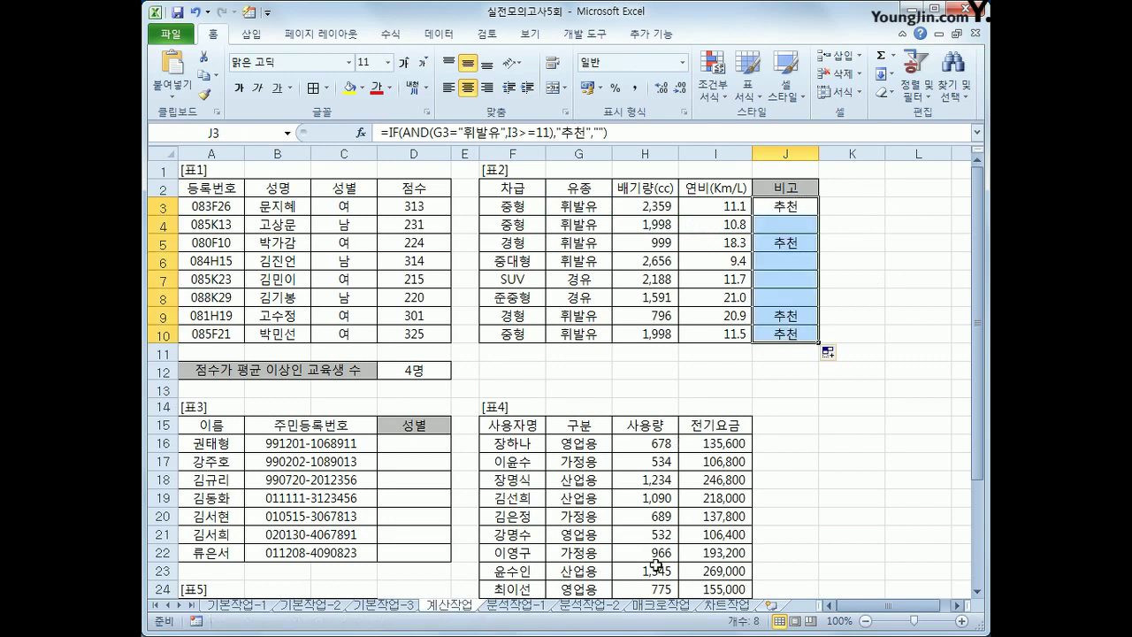
Enter =MID(B16,8,1) in D16 of 표3 to extract the gender digit from the 주민등록번호.
left_click(422, 445)
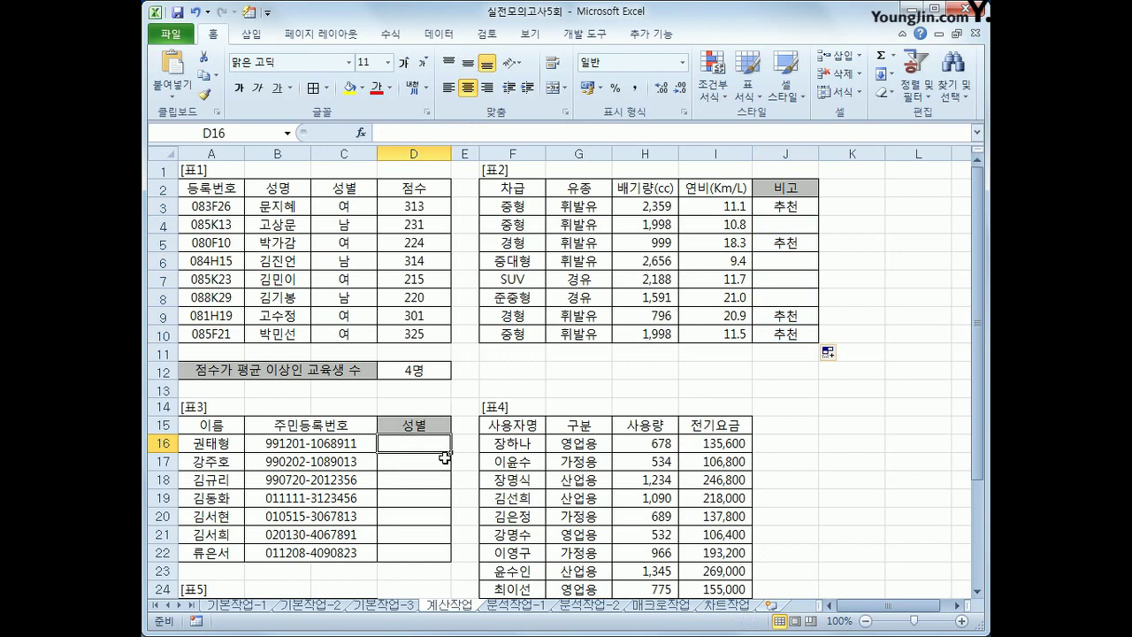
type("=ㅡㅑ")
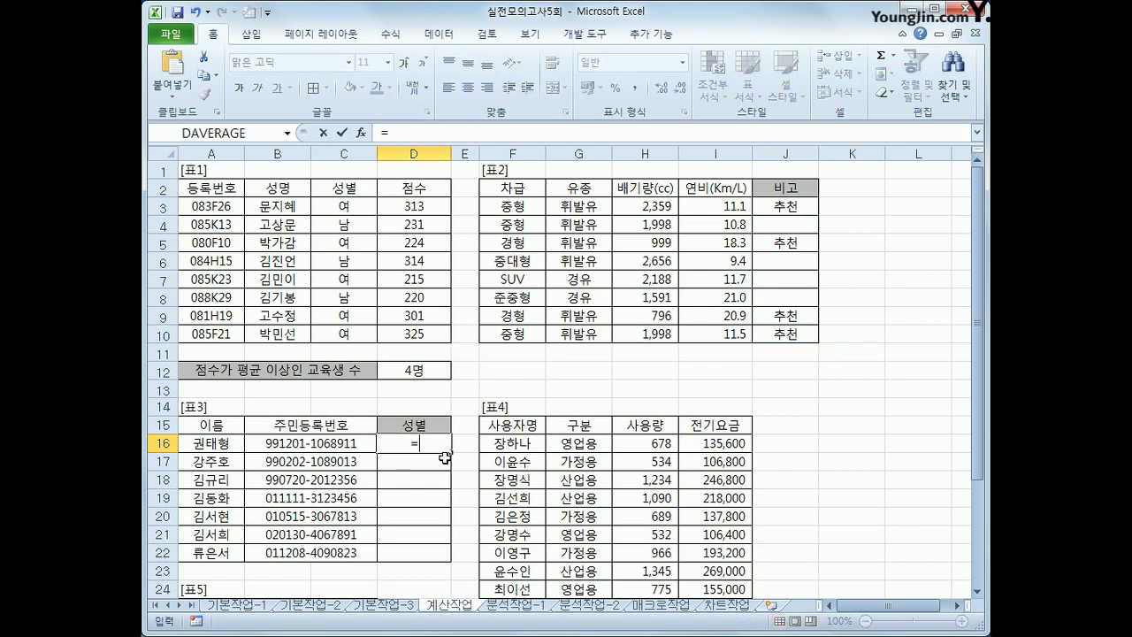
key("BackSpace")
key("BackSpace")
type("mid(")
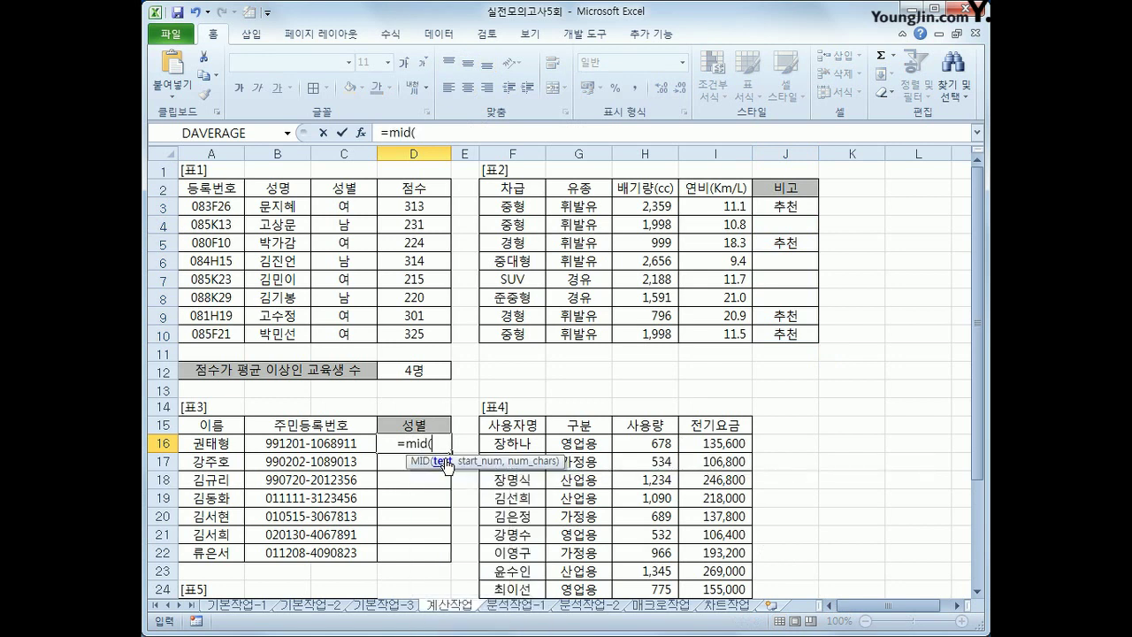
key("Left")
key("Left")
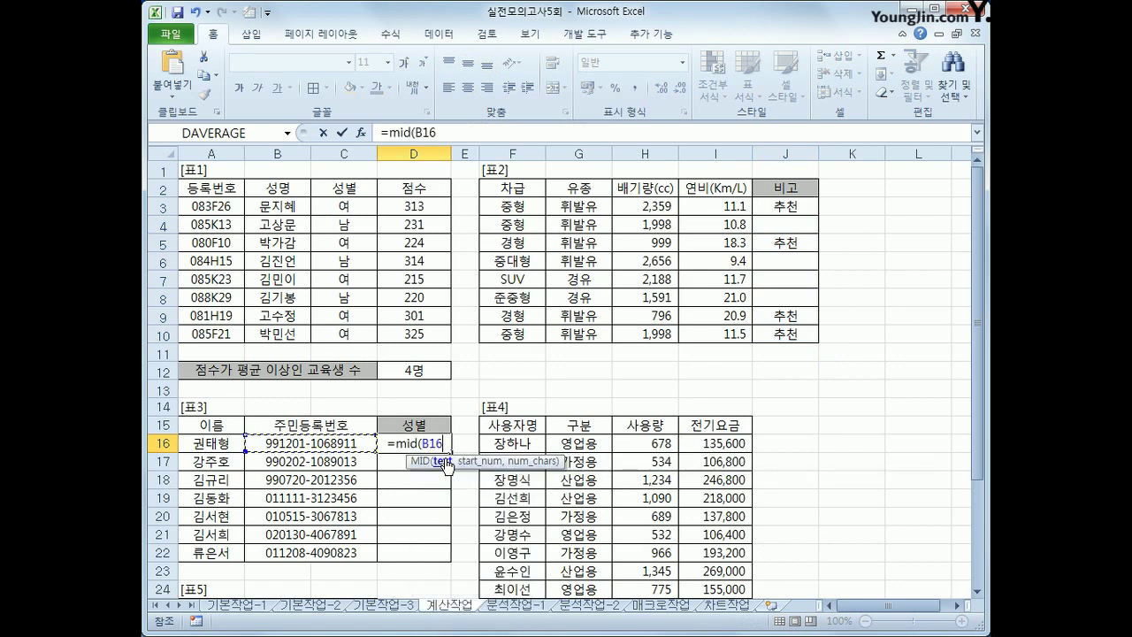
type(",8,")
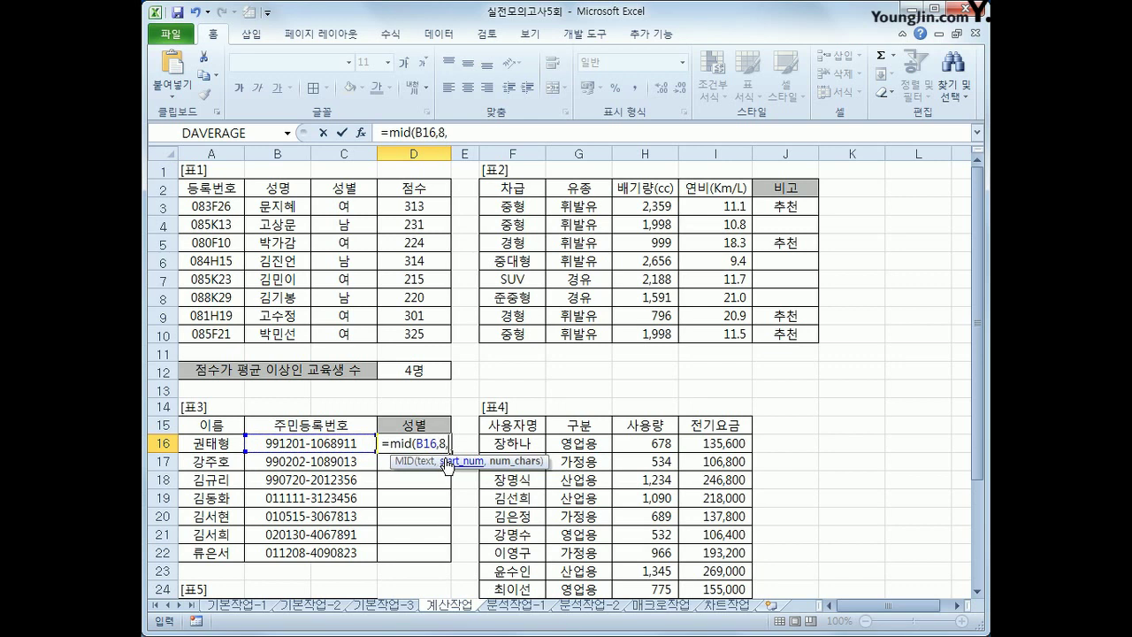
type("1)")
key("Return")
key("Left")
key("Left")
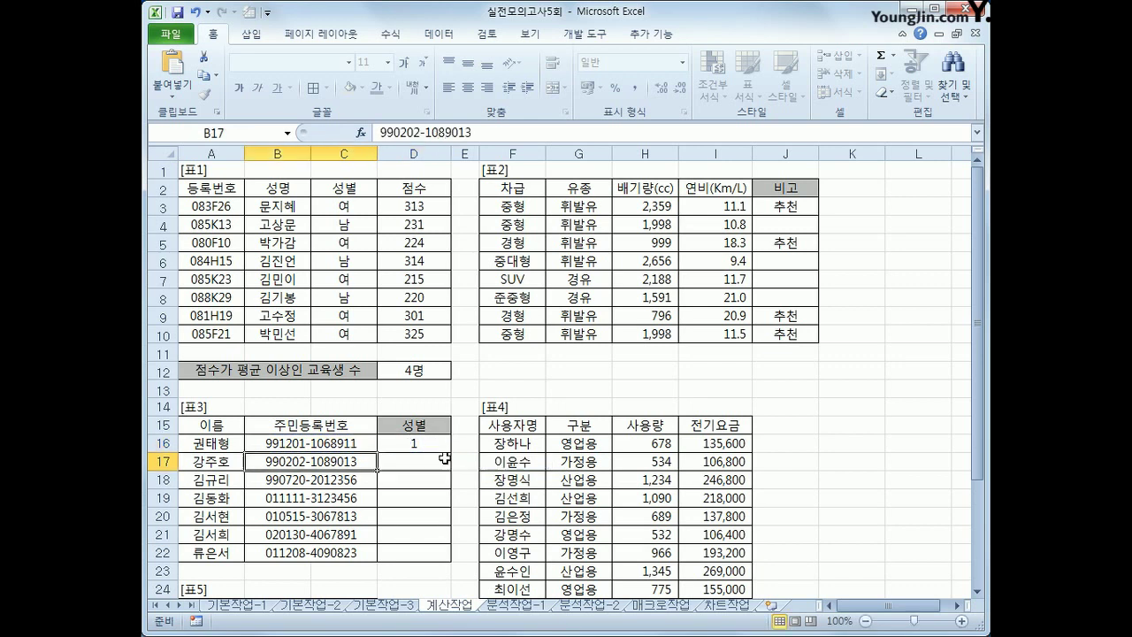
Fill the MID formula from D16 down to D22 and reselect D16.
left_click(440, 447)
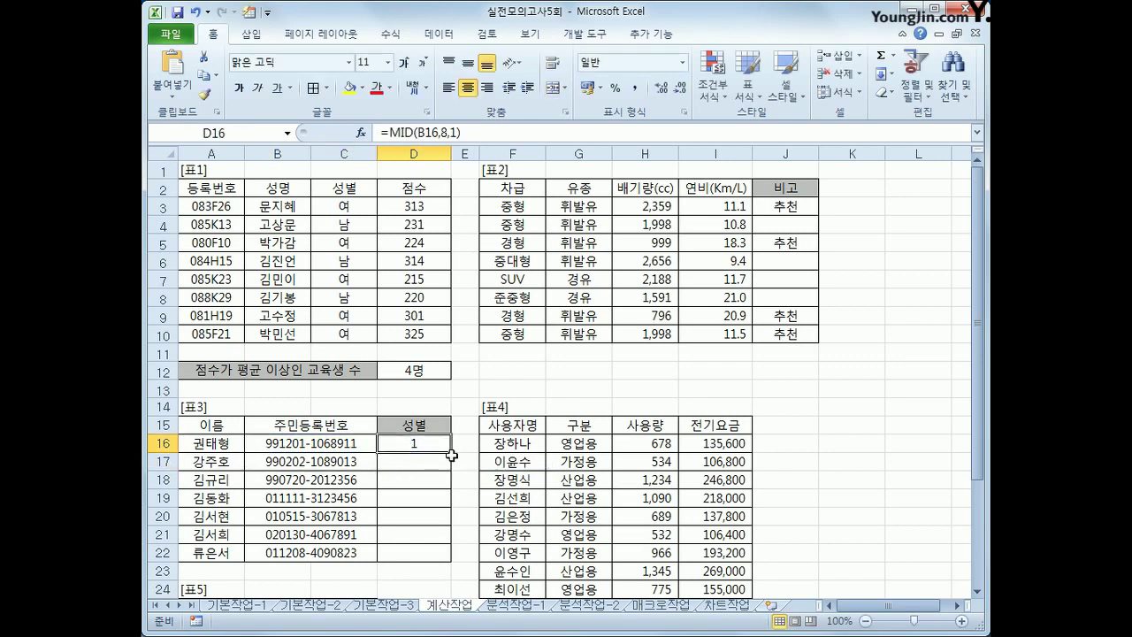
left_click_drag(450, 452, 451, 571)
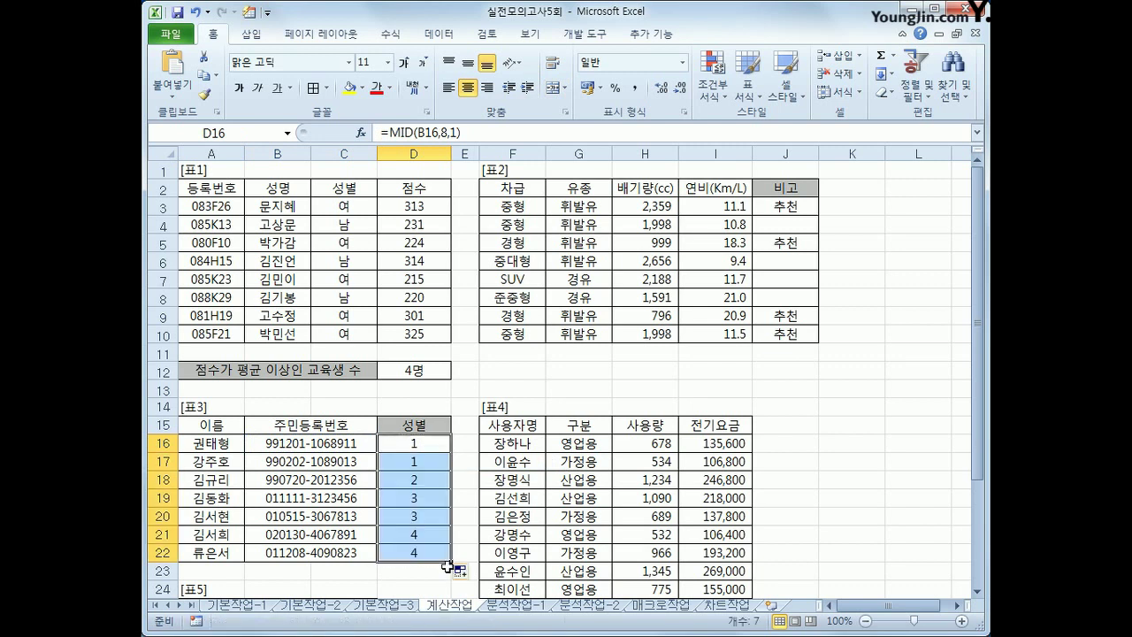
left_click(432, 444)
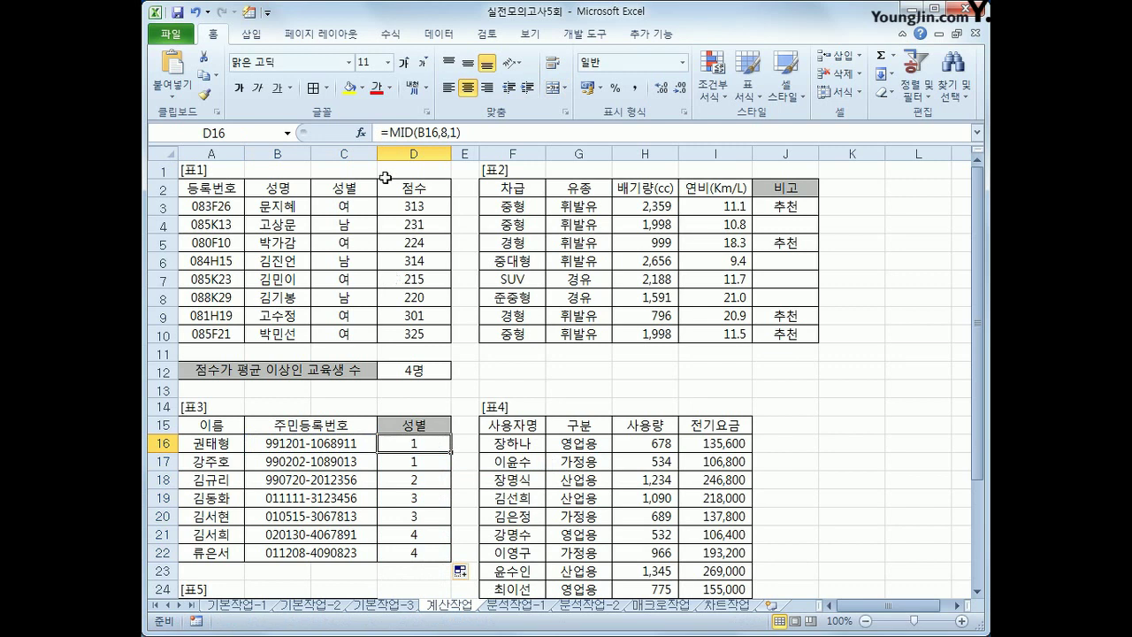
Wrap D16's MID formula in IF(OR( and make its first condition MID(B16,8,1)="1".
left_click(385, 133)
double_click(390, 133)
left_click(390, 132)
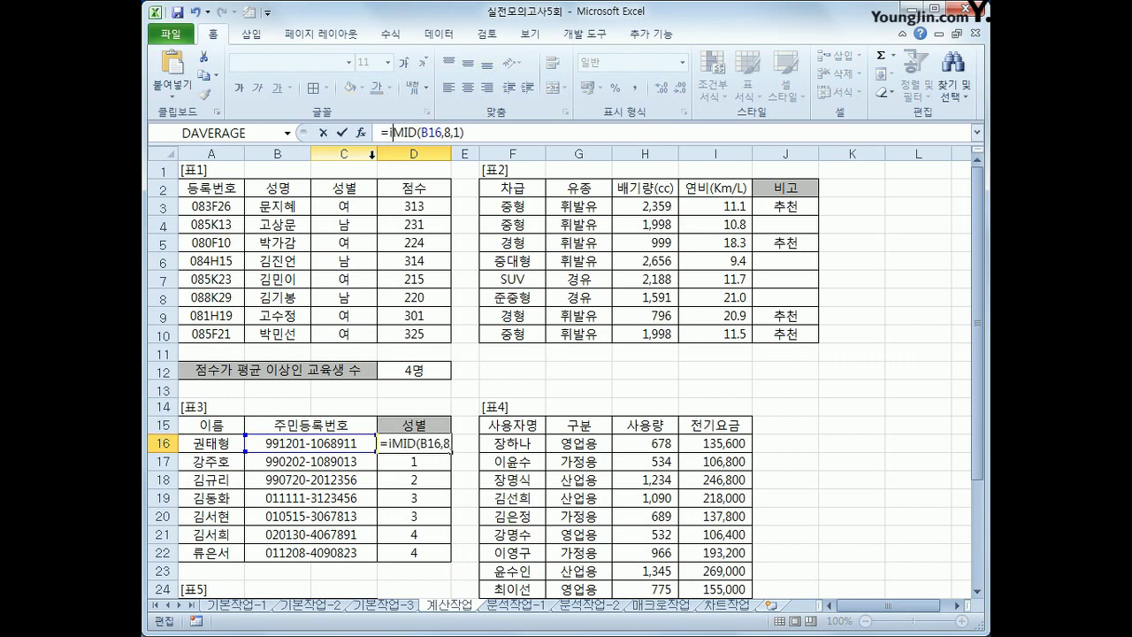
type("if(or(")
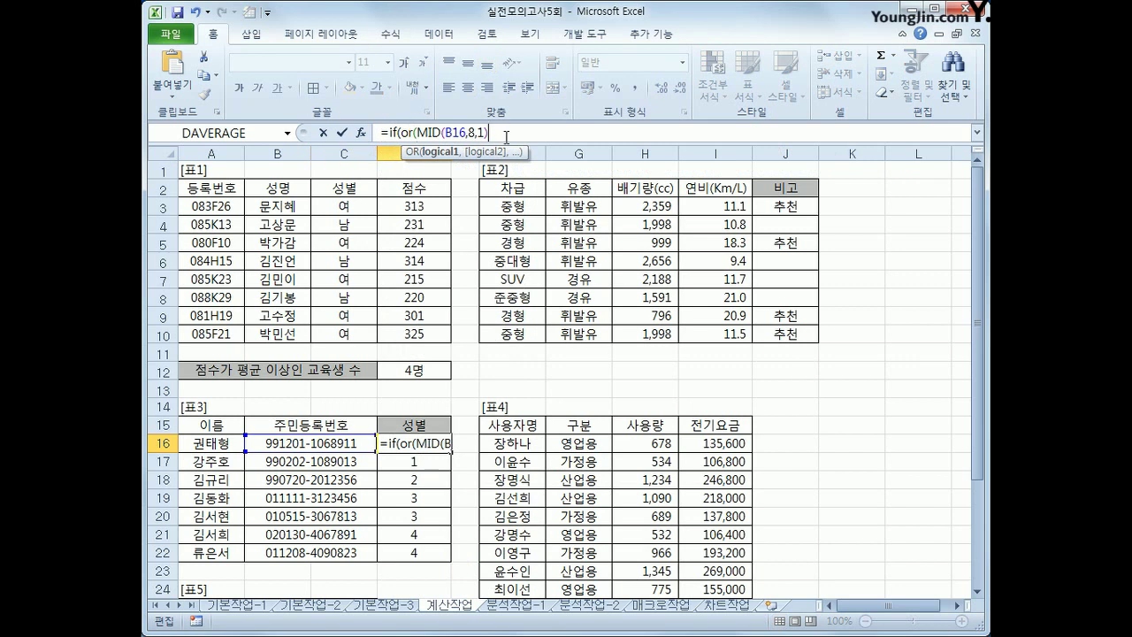
type("=\"1\"")
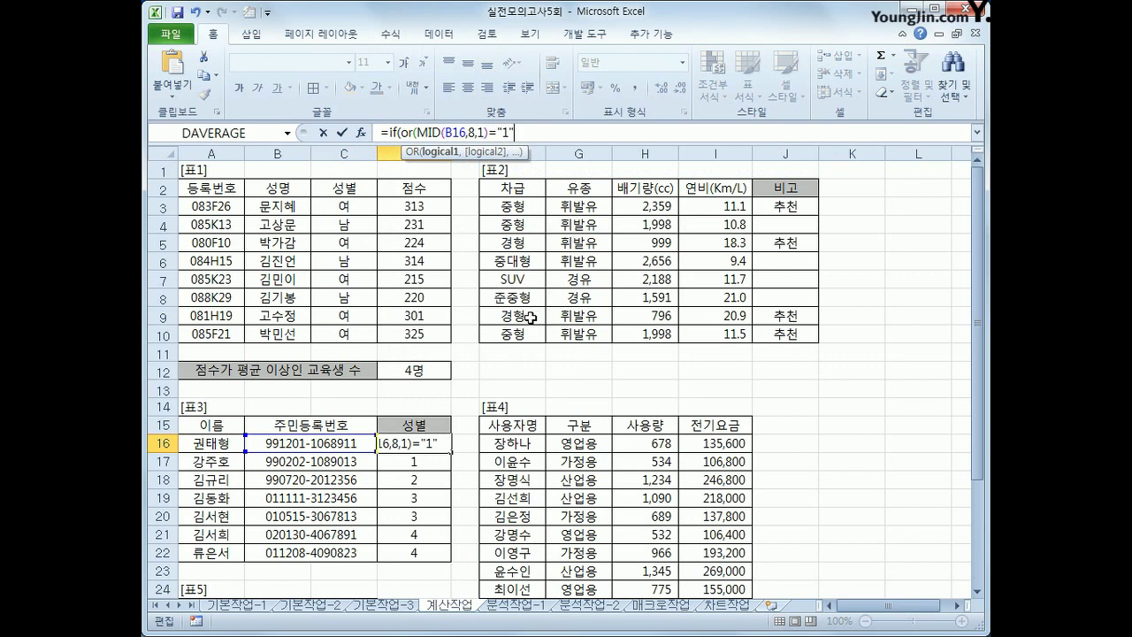
type(",")
Add MID(B16,8,1)="3" as the second OR condition in D16's formula and close the OR function.
left_click_drag(413, 133, 527, 132)
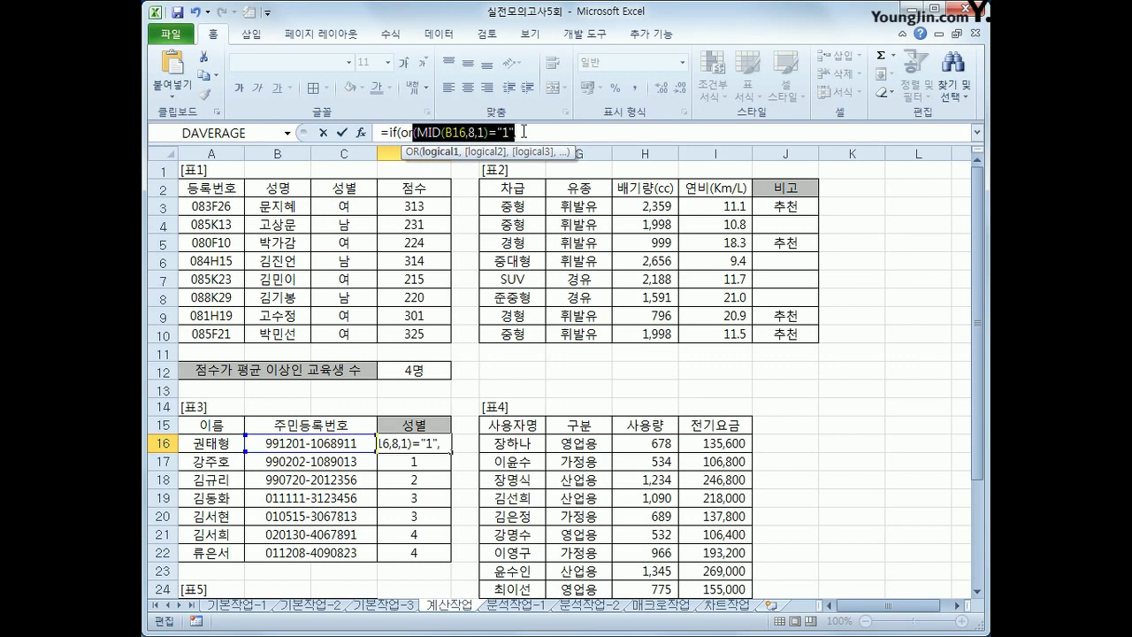
left_click(527, 132)
type("MID(B16,8,1)=\"1\"")
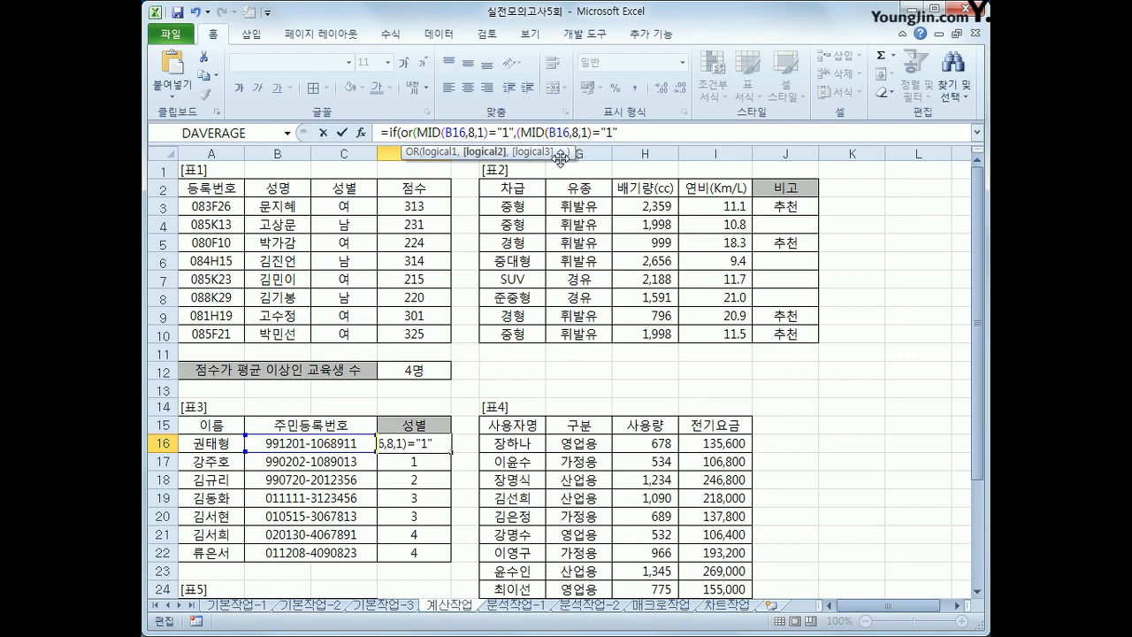
key("BackSpace")
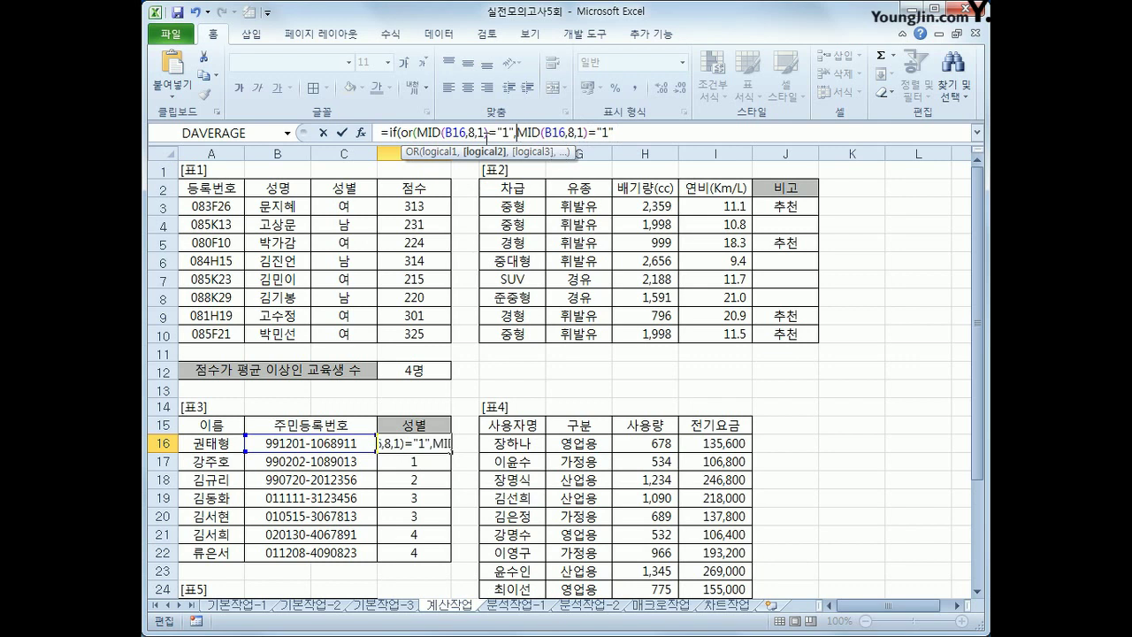
double_click(607, 133)
type("3\"")
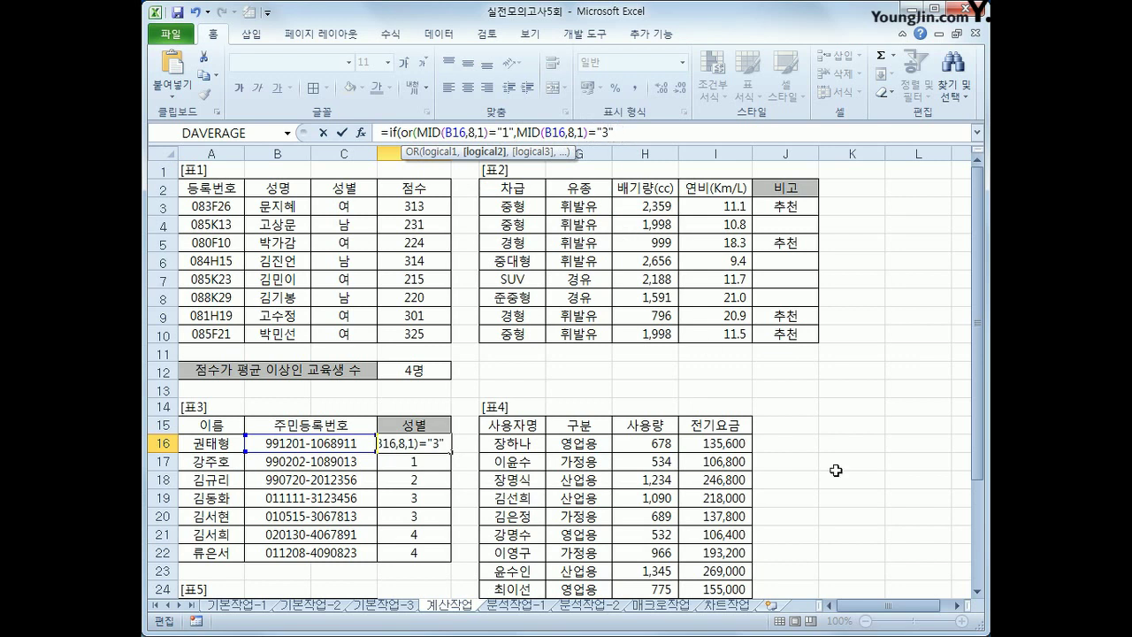
type("),")
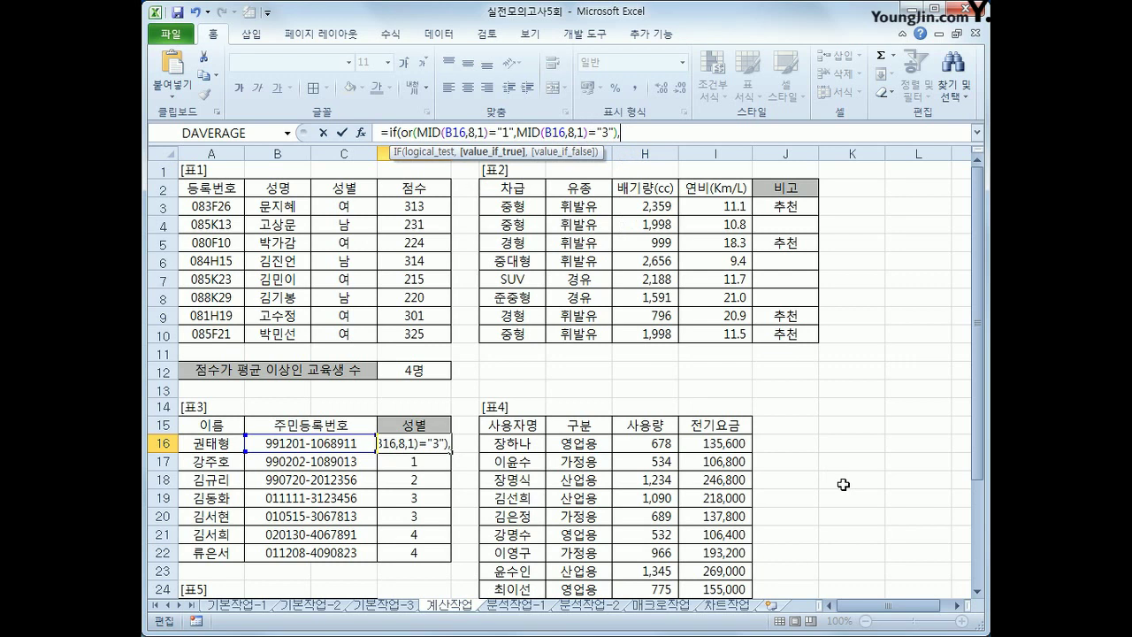
Complete D16's IF formula with "남" if true and "여" if false, and fill it down to D22.
type("\"")
type("남")
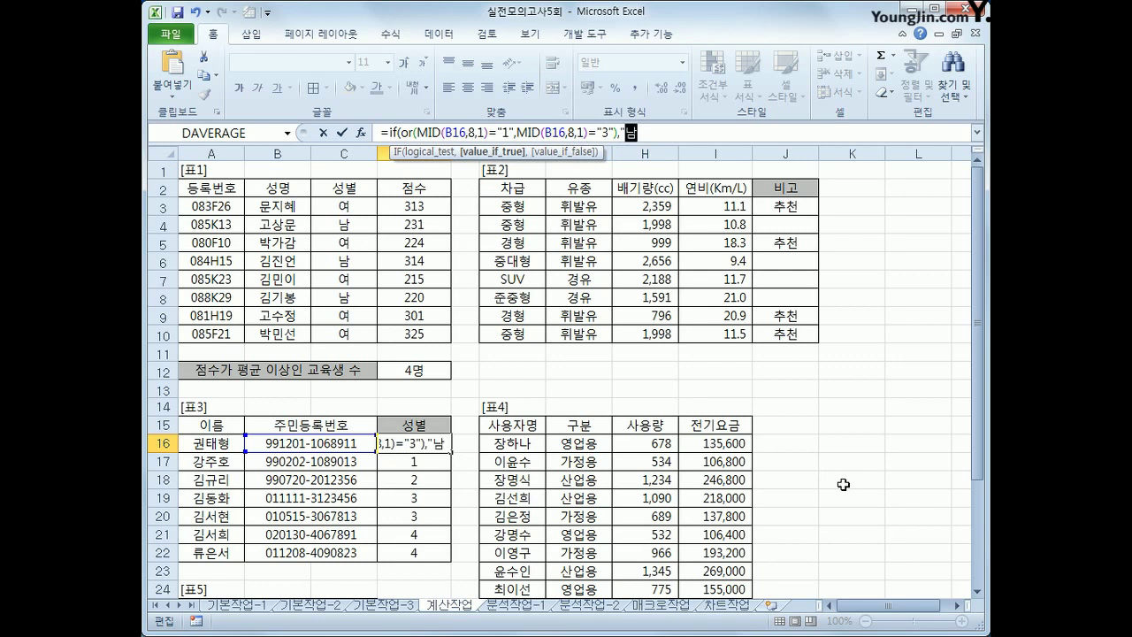
type("\",\"여\"")
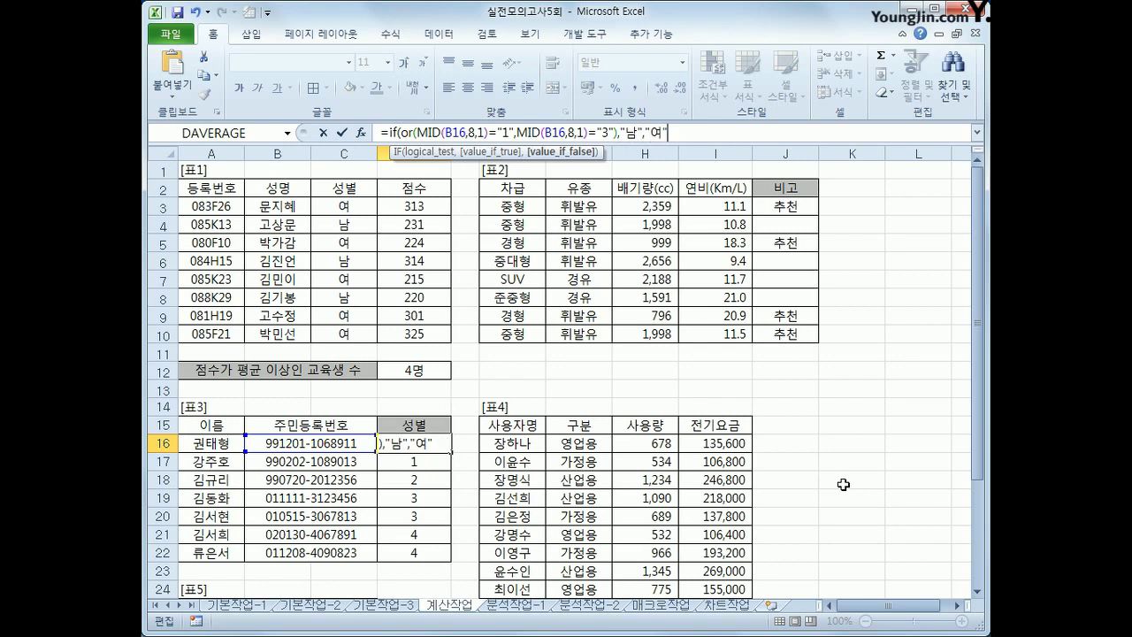
type(")")
key("Return")
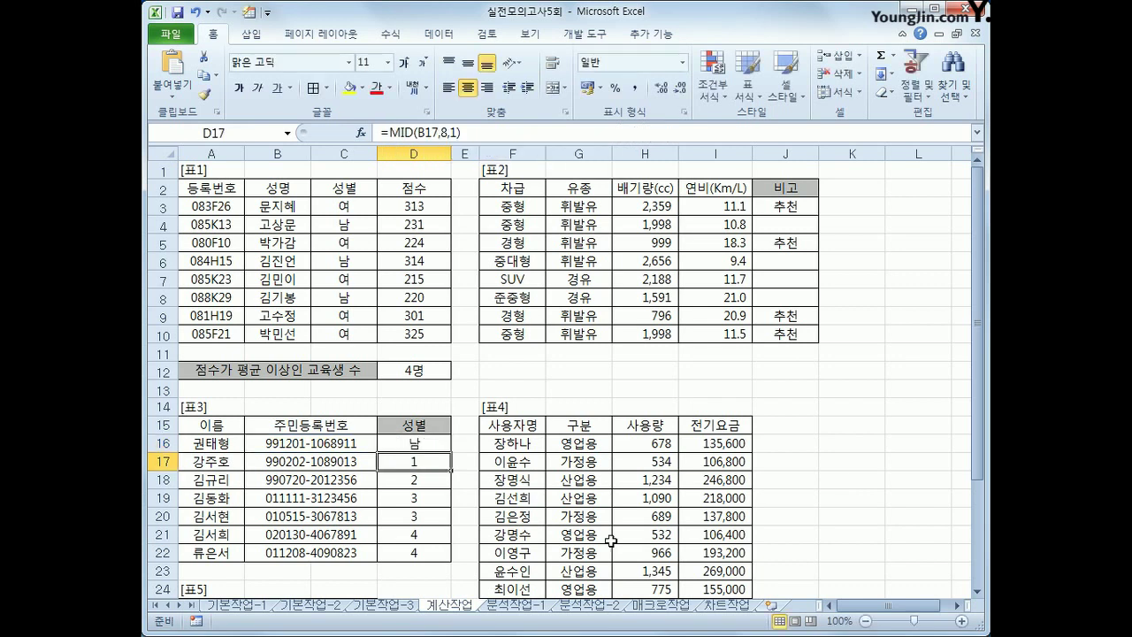
left_click(420, 445)
left_click_drag(451, 450, 431, 555)
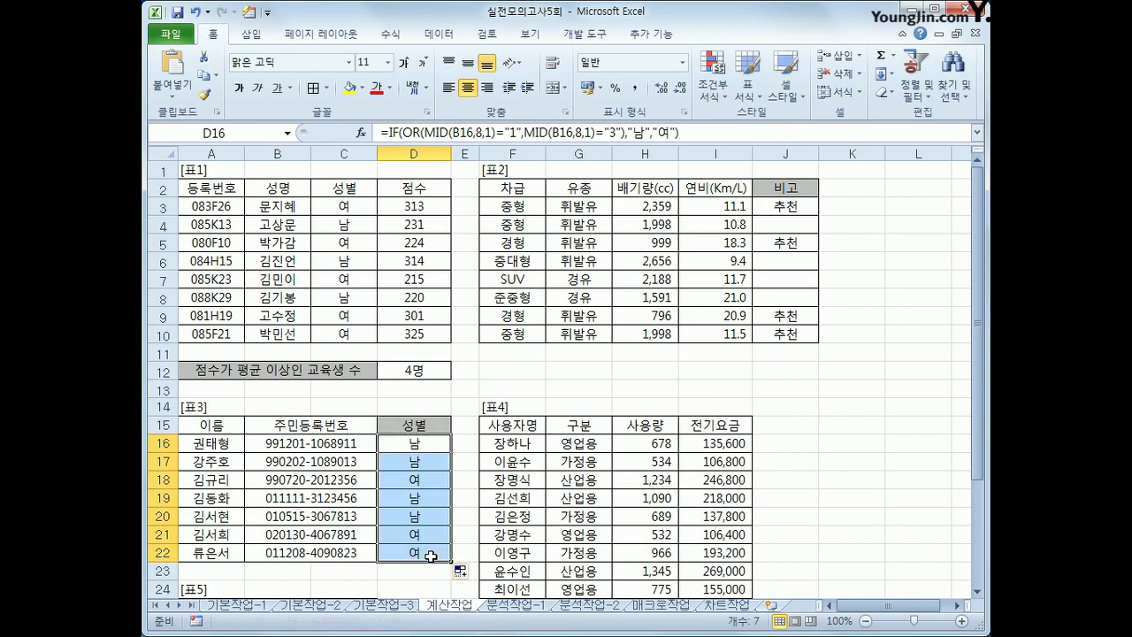
Enter the criteria for 표4 with the heading 구분 in G26 and the value 가정용 in G27.
scroll(676, 499, "down", 1)
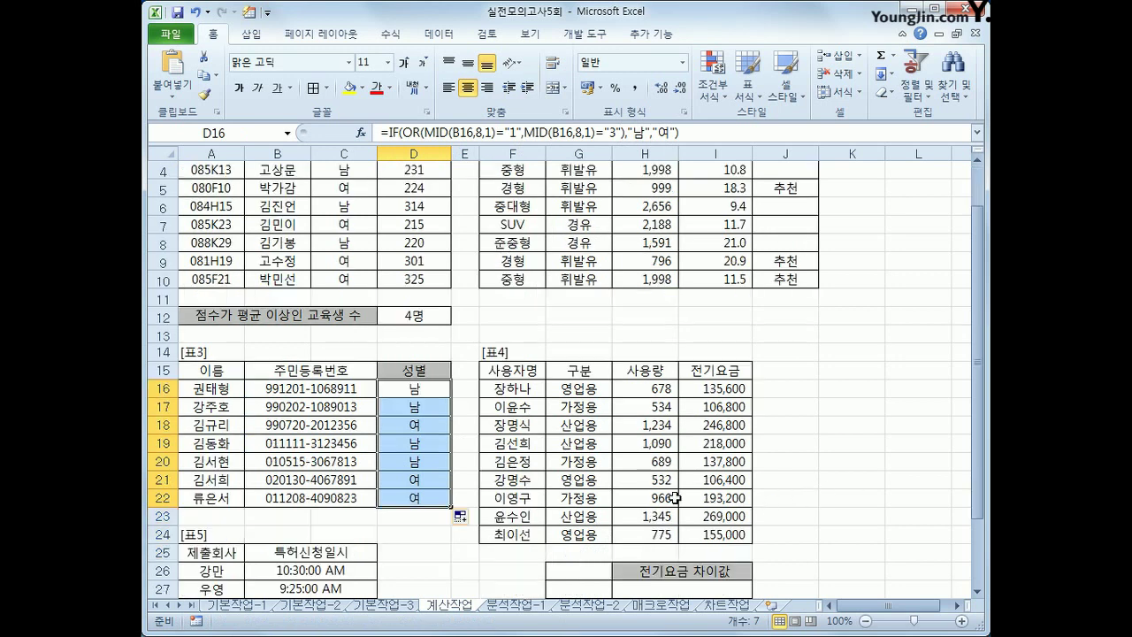
scroll(694, 500, "down", 1)
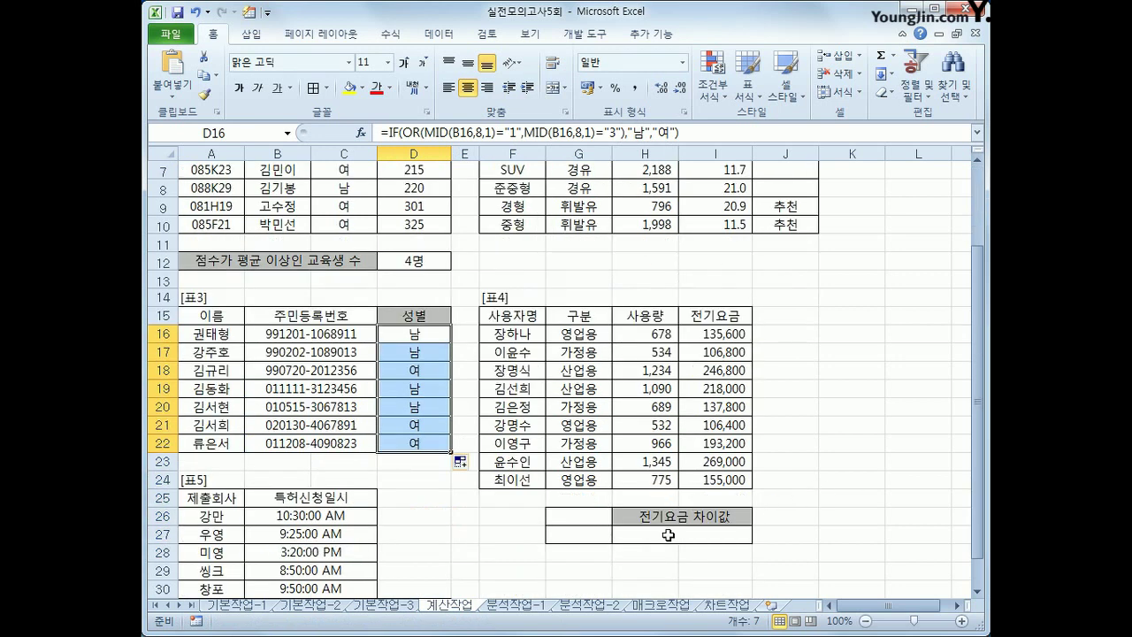
left_click(665, 535)
left_click_drag(586, 517, 587, 535)
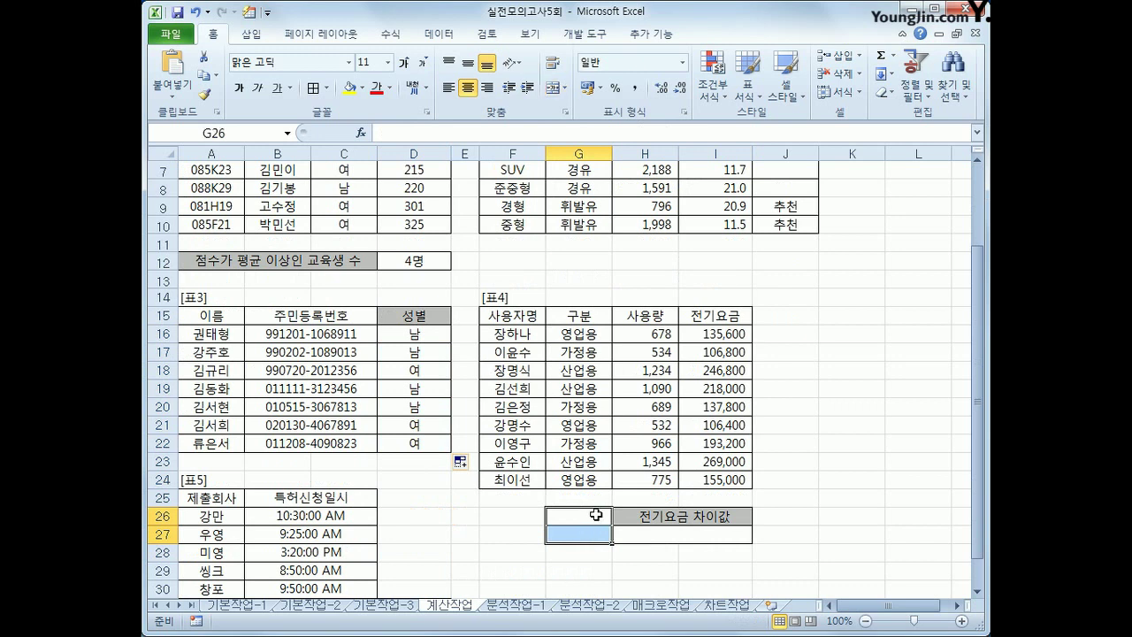
left_click(593, 515)
type("구분")
key("Return")
type("ㄱ가정용")
key("Return")
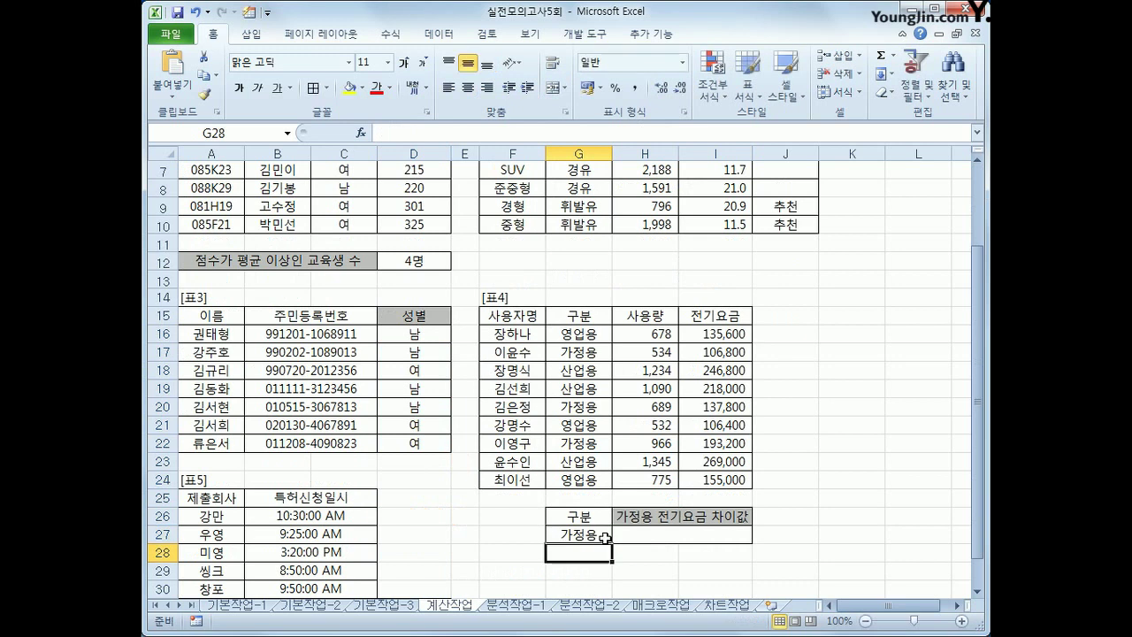
Insert a DMAX function in H27 with database F15:I24, field I15 and criteria G26:G27.
left_click(685, 533)
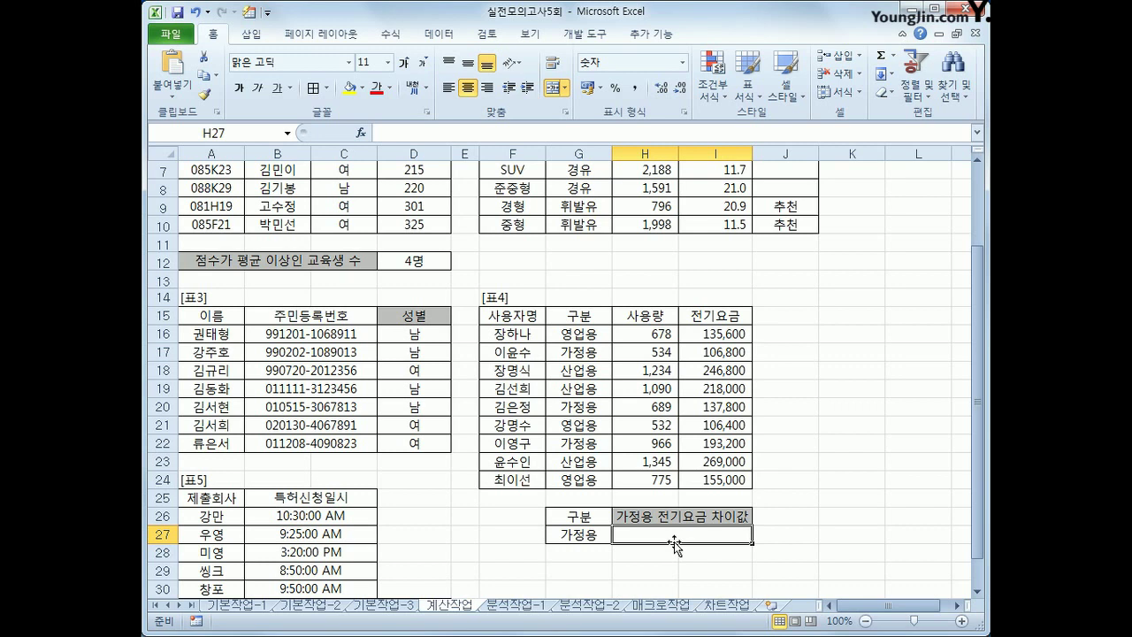
left_click(361, 132)
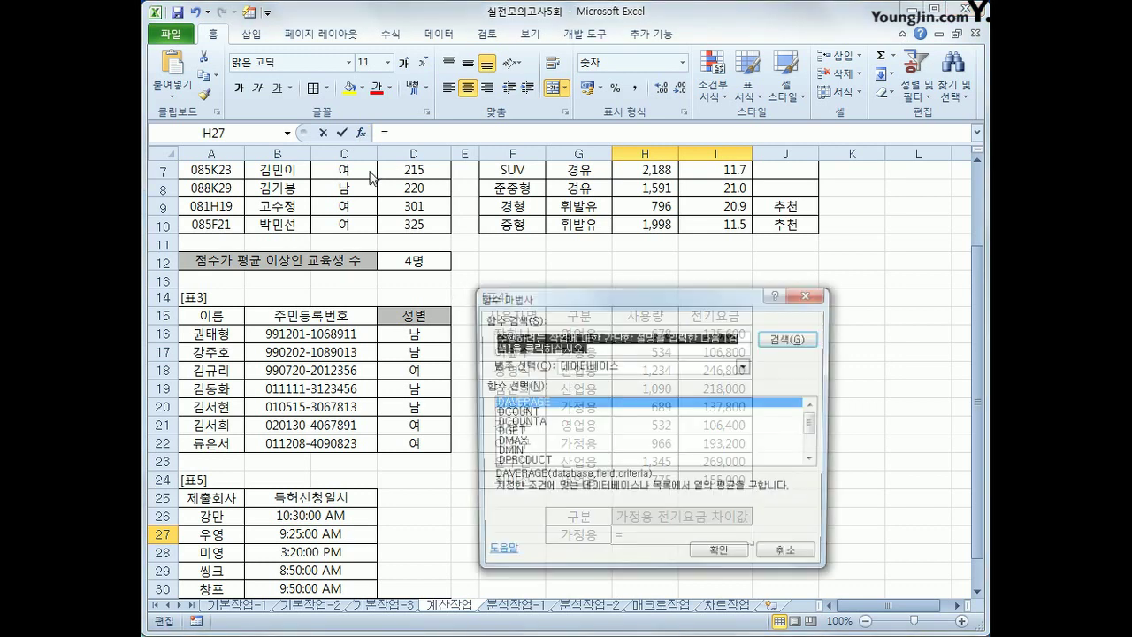
left_click(538, 442)
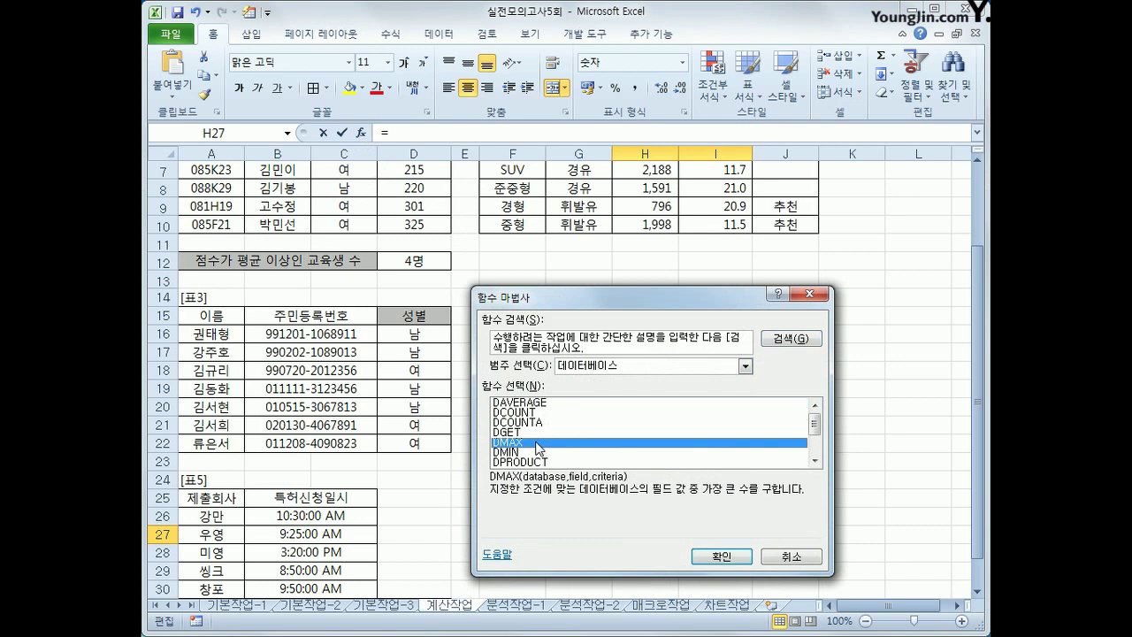
left_click(718, 556)
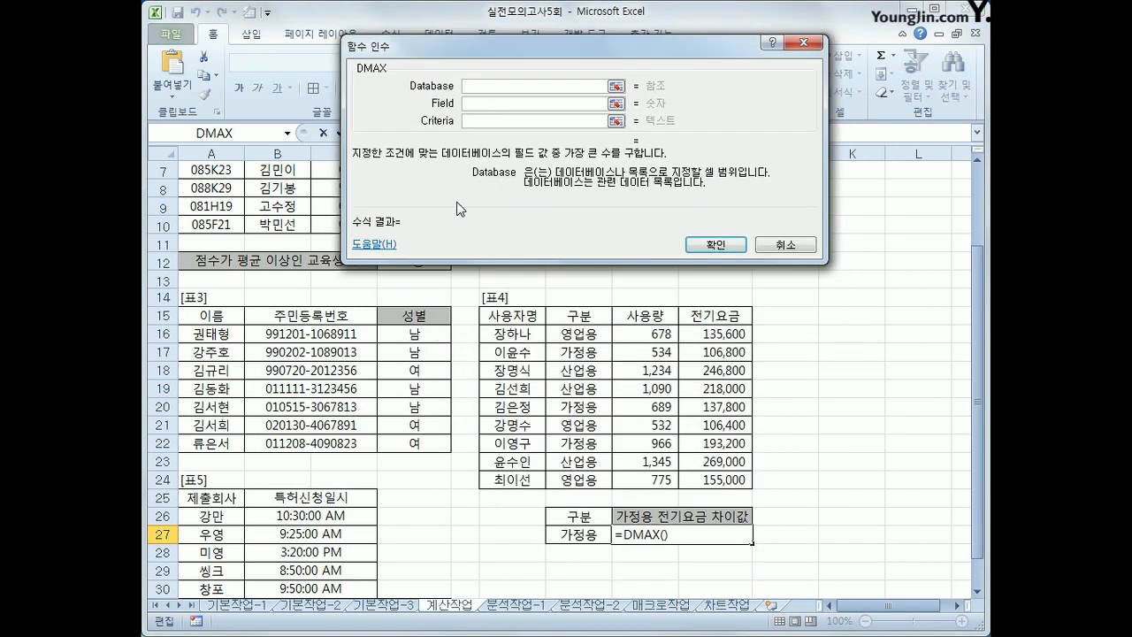
left_click_drag(514, 317, 752, 485)
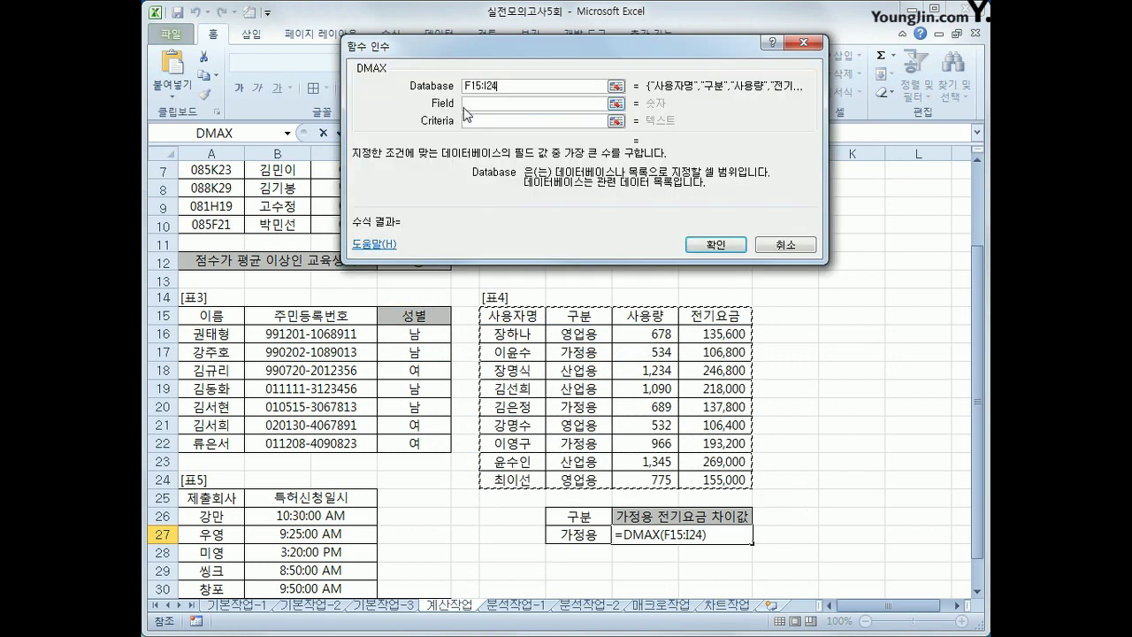
left_click(716, 316)
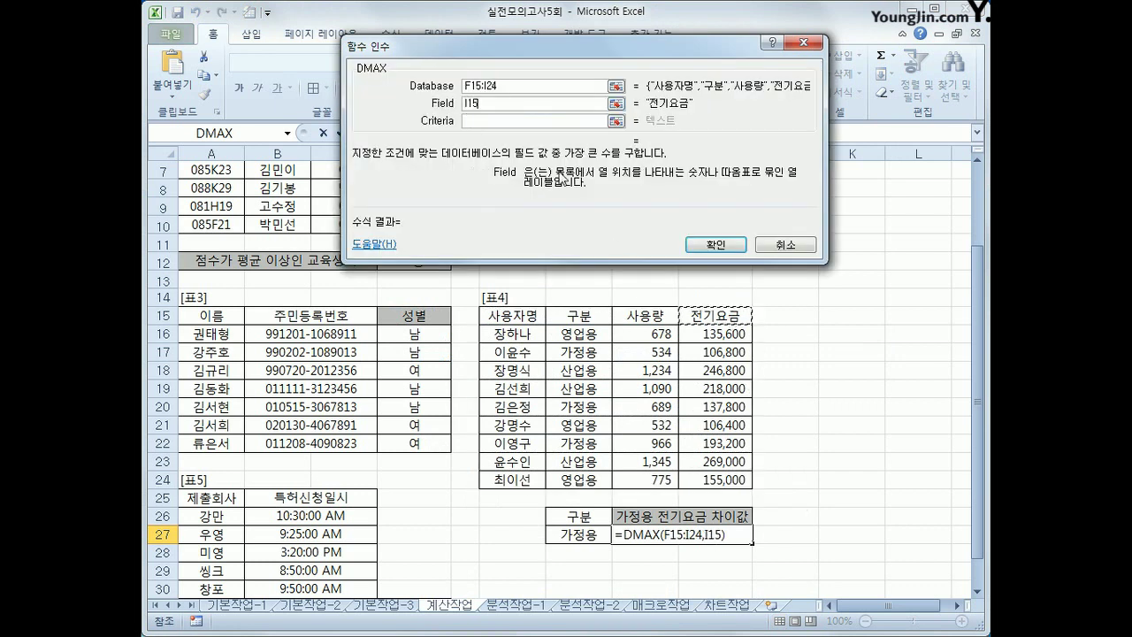
left_click(532, 121)
left_click_drag(585, 508, 580, 535)
left_click(700, 248)
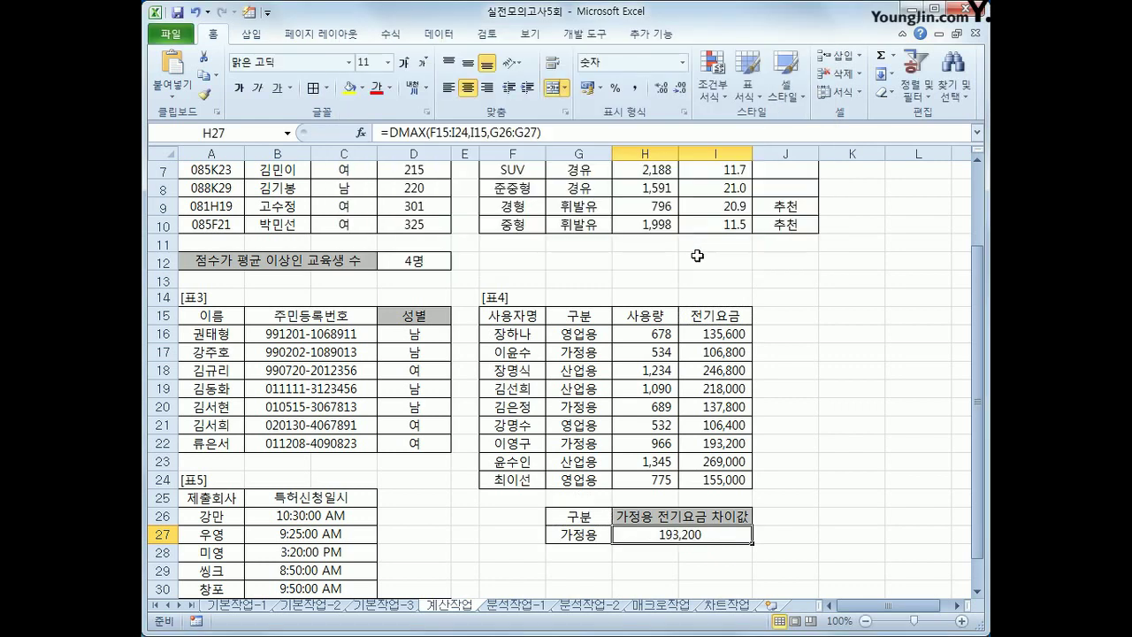
Subtract a DMIN function from H27's DMAX formula, using database F15:I24, field I15 and criteria G26:G27.
left_click(591, 133)
type("-")
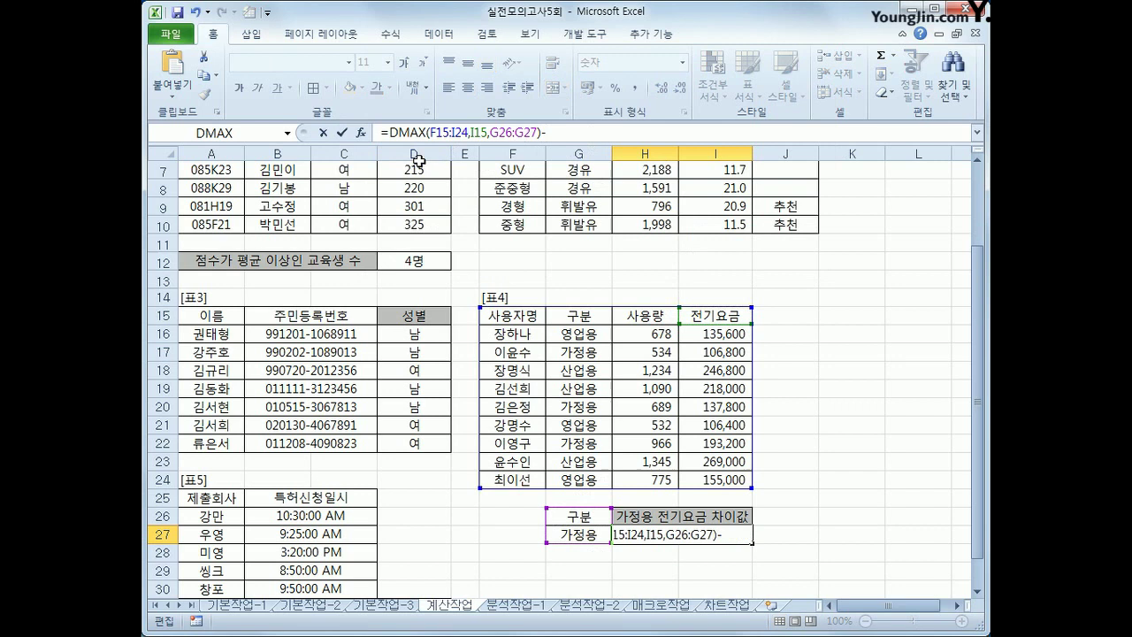
left_click(361, 134)
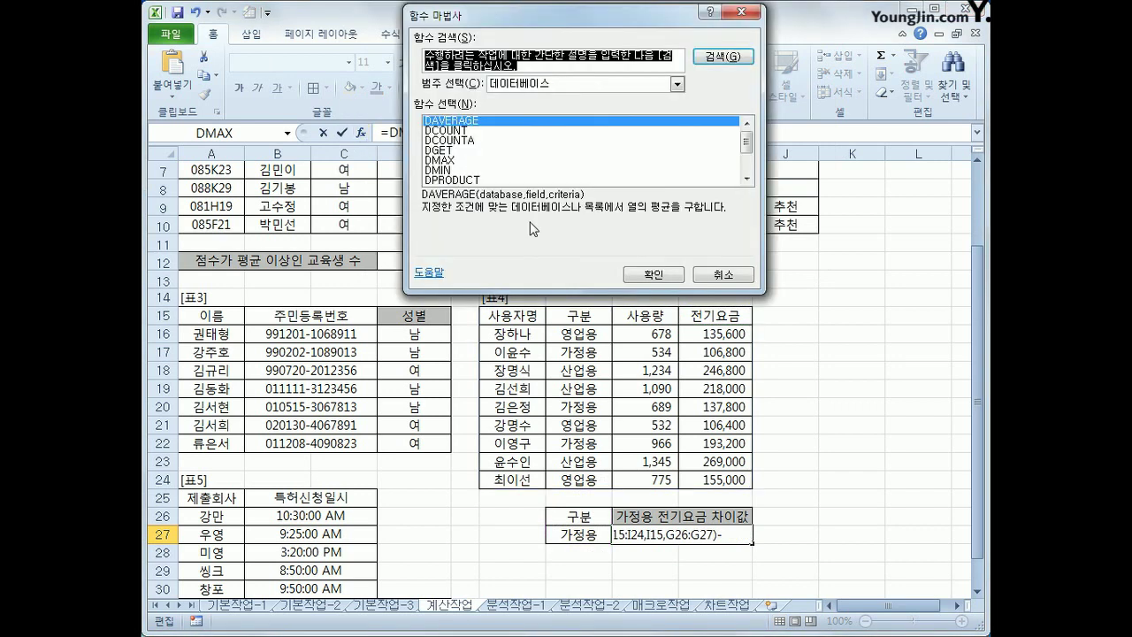
left_click(468, 170)
left_click(653, 275)
left_click_drag(514, 316, 700, 475)
left_click(487, 105)
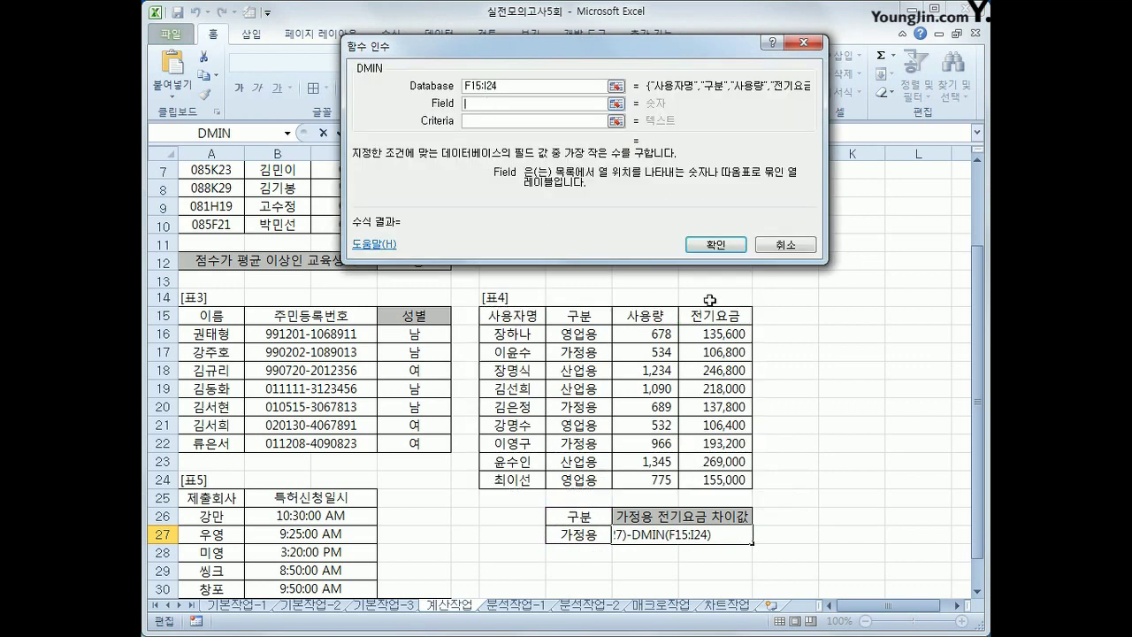
left_click(732, 316)
key("Tab")
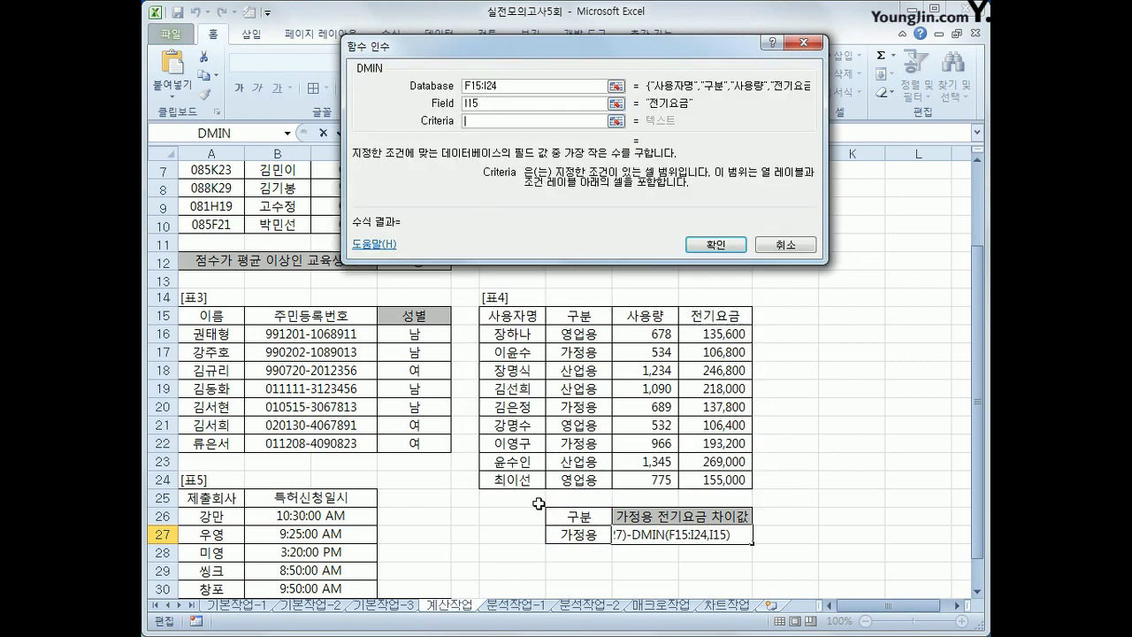
left_click_drag(566, 519, 566, 529)
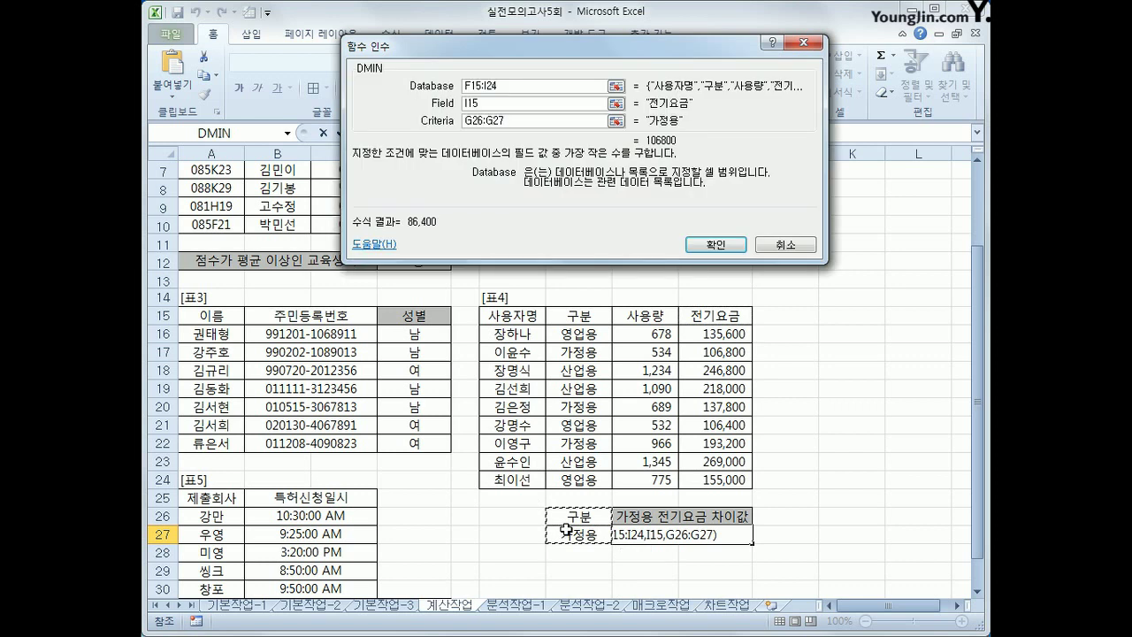
left_click(717, 247)
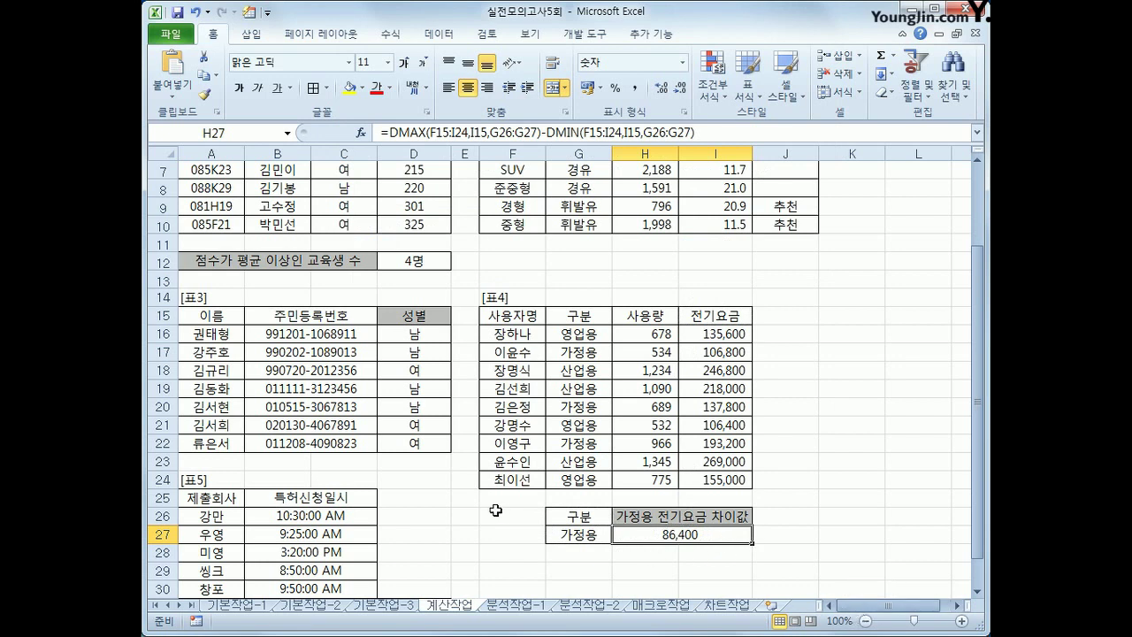
Start an HOUR formula in D32 under the 시간 heading of 표5.
scroll(493, 510, "down", 3)
left_click(416, 463)
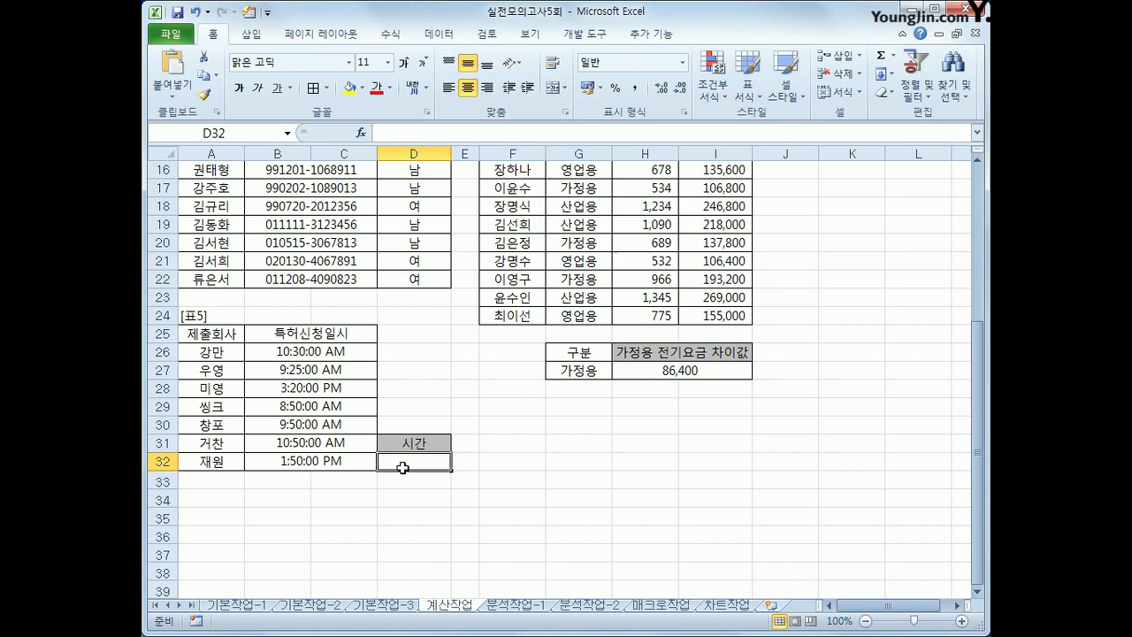
type("=")
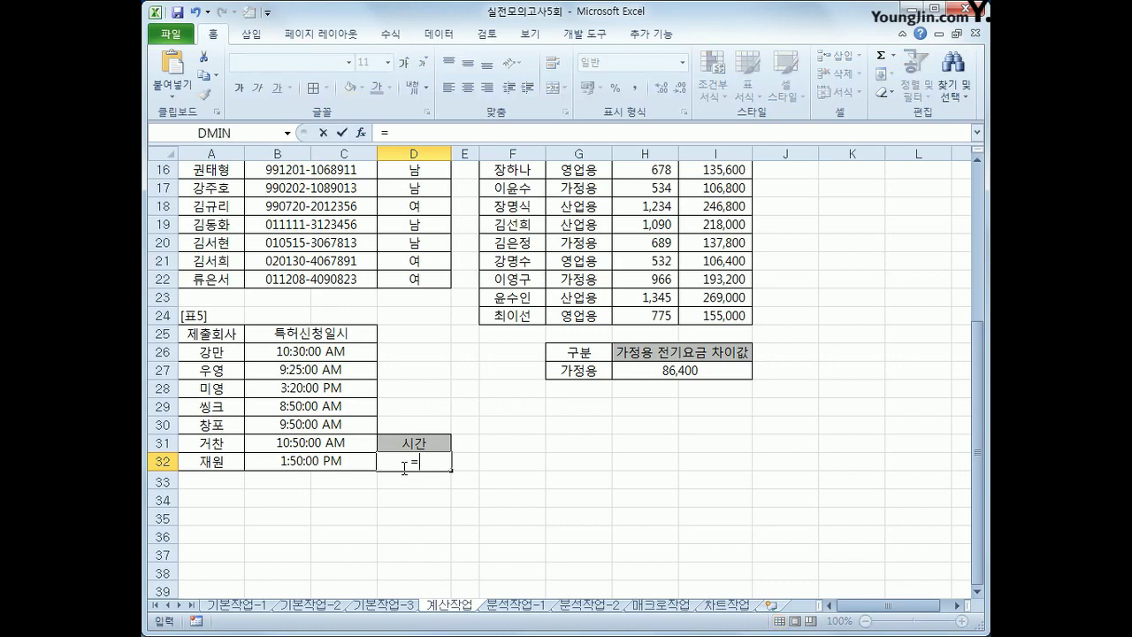
type("시")
key("BackSpace")
key("BackSpace")
type("hl")
key("BackSpace")
type("ou")
key("Tab")
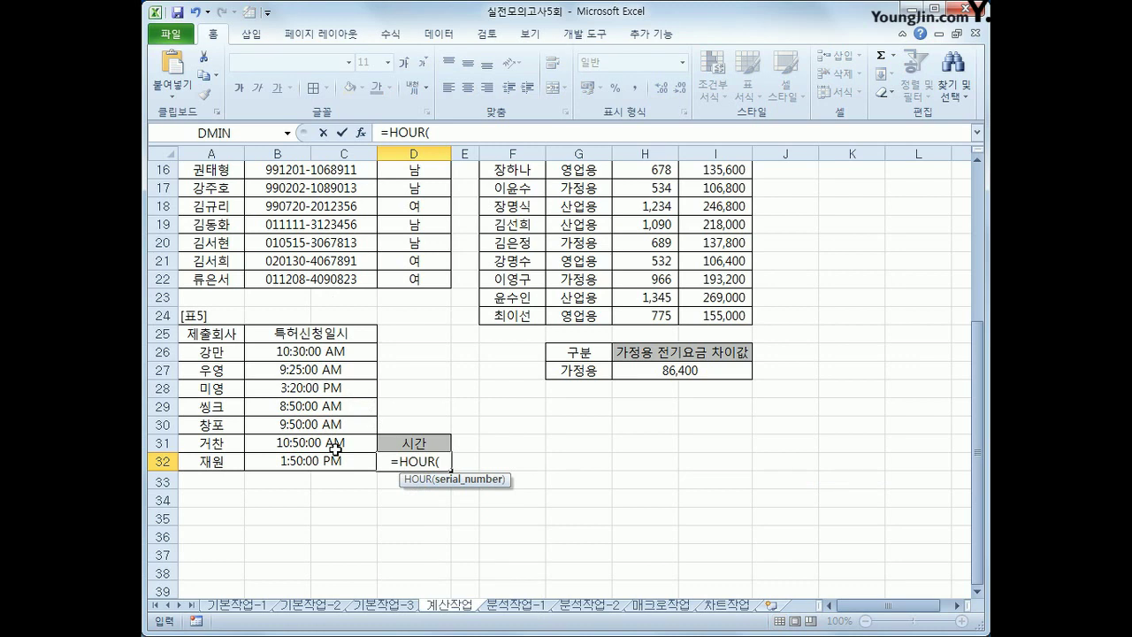
Complete the HOUR formula in D32 with SMALL over the range B26:C32 and k set to 1.
type("sm")
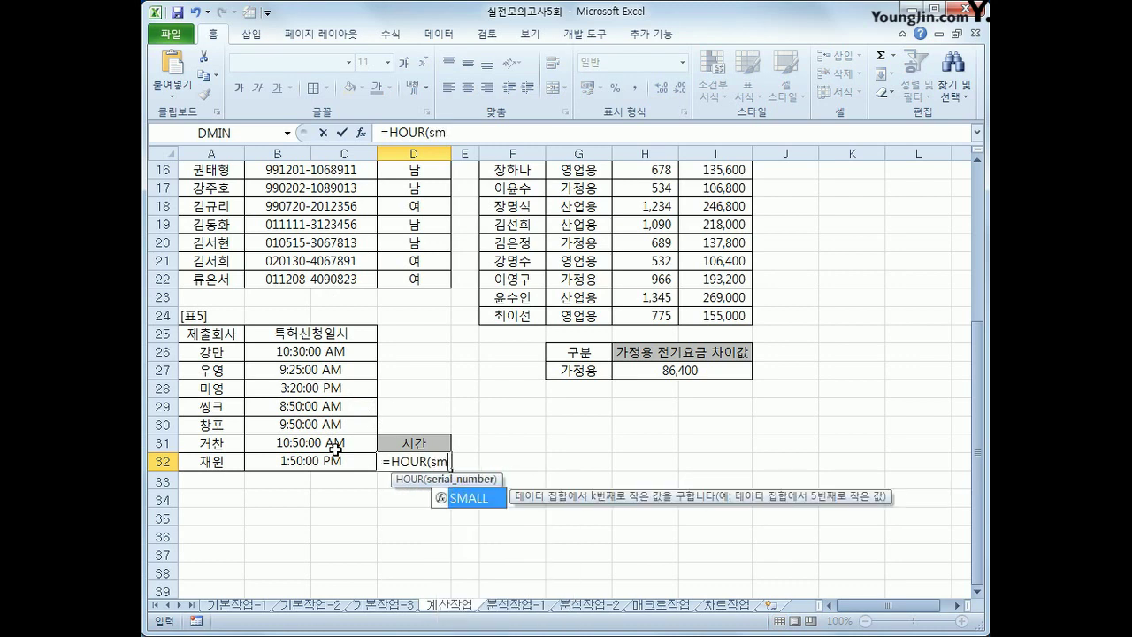
key("Tab")
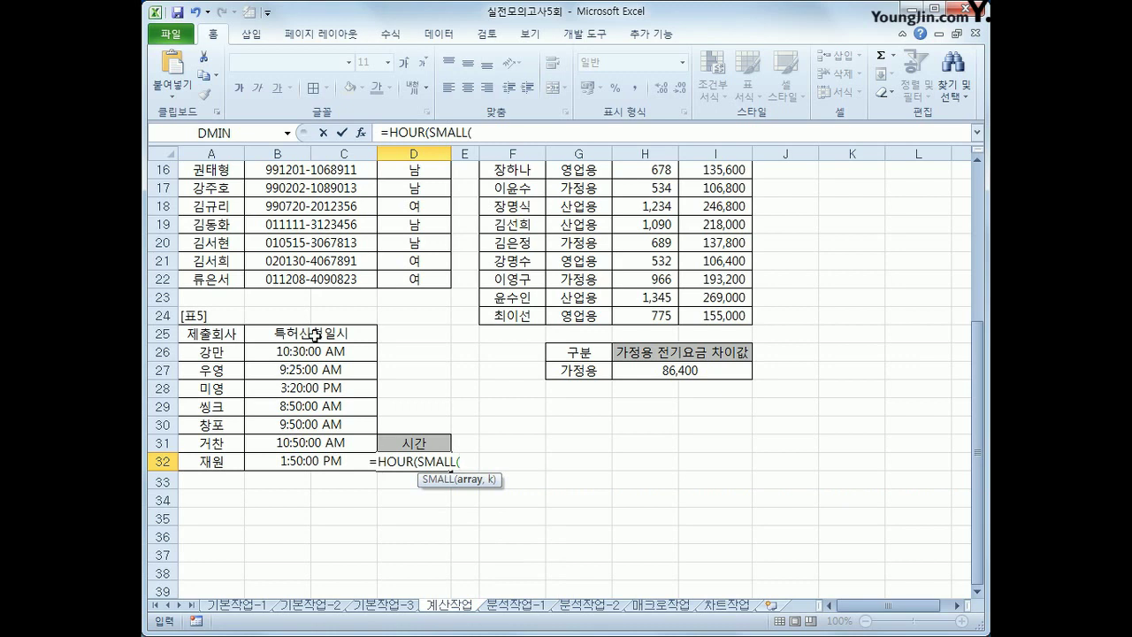
left_click_drag(311, 350, 312, 462)
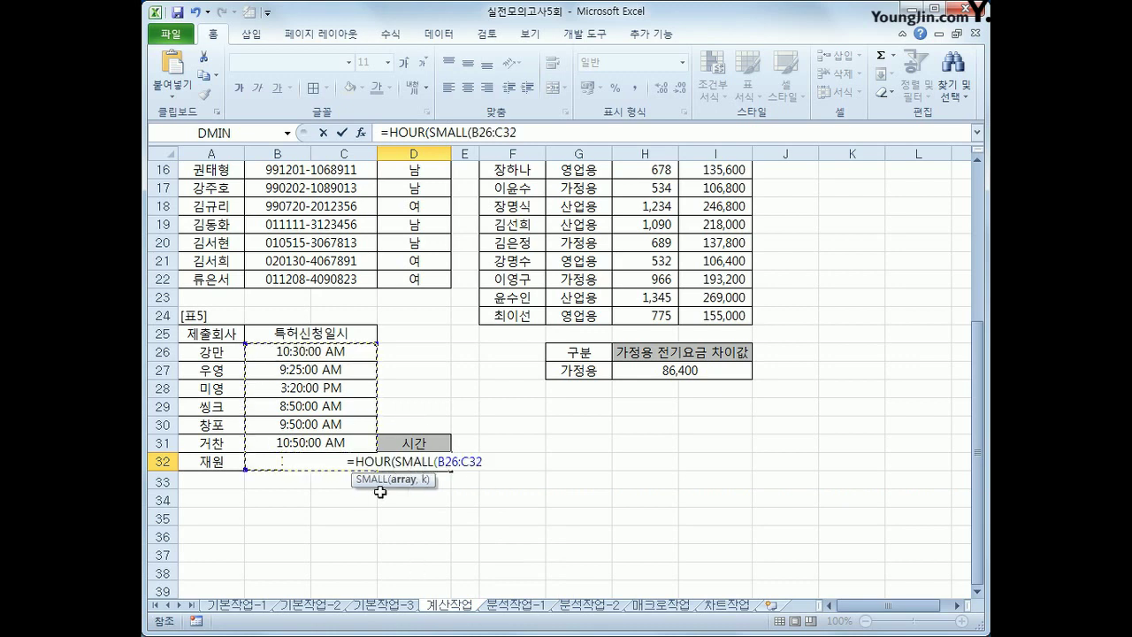
type(",")
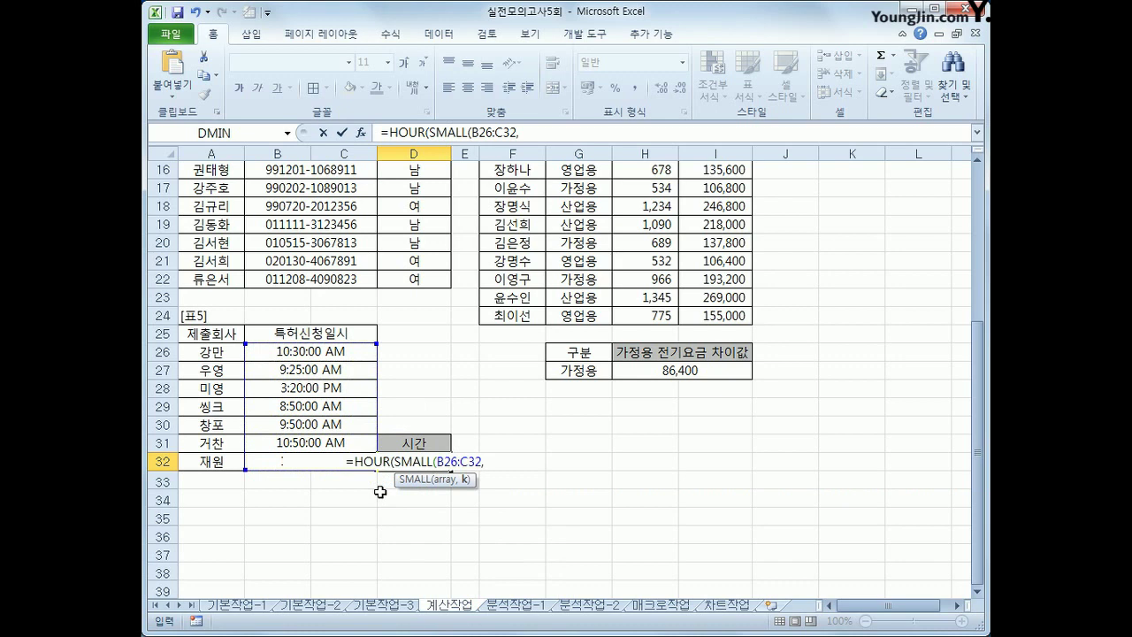
type("1)")
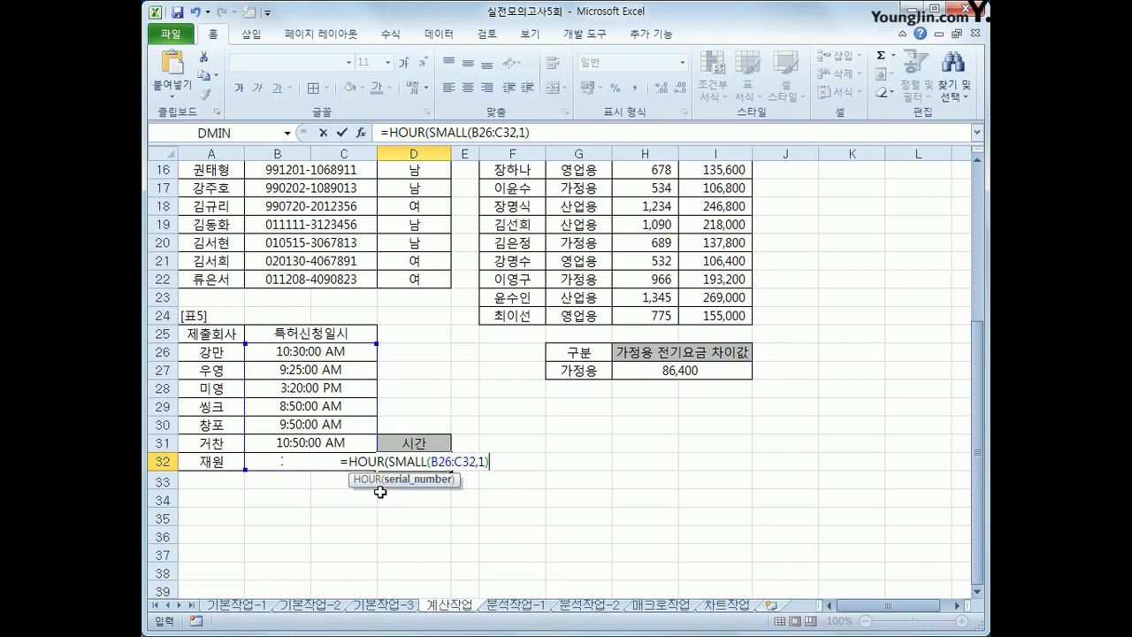
type(")")
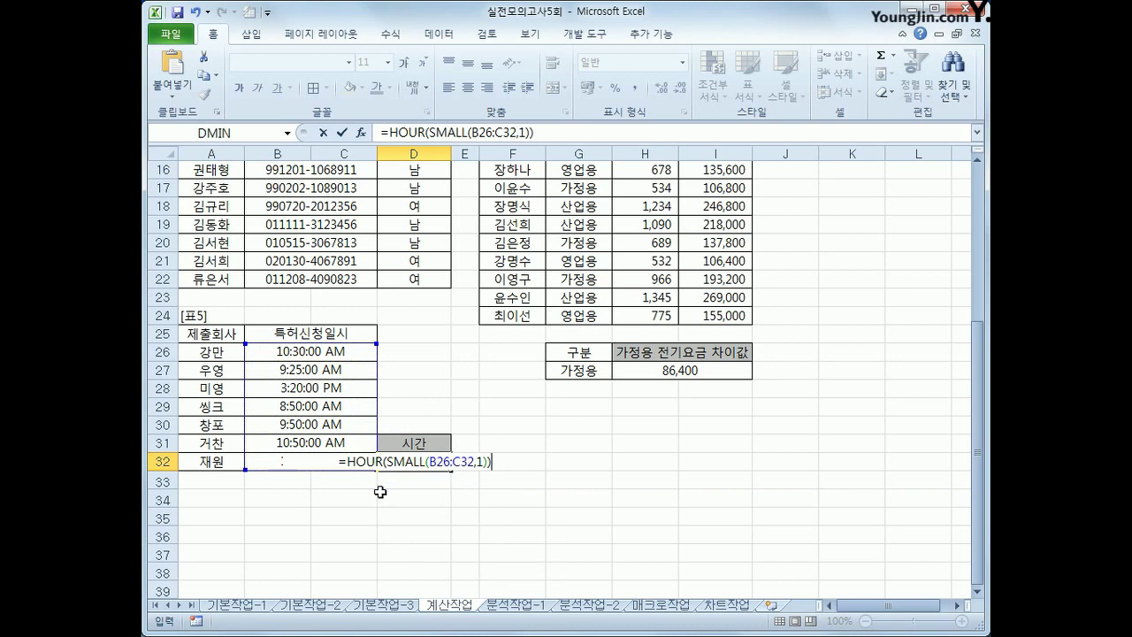
key("Return")
key("Up")
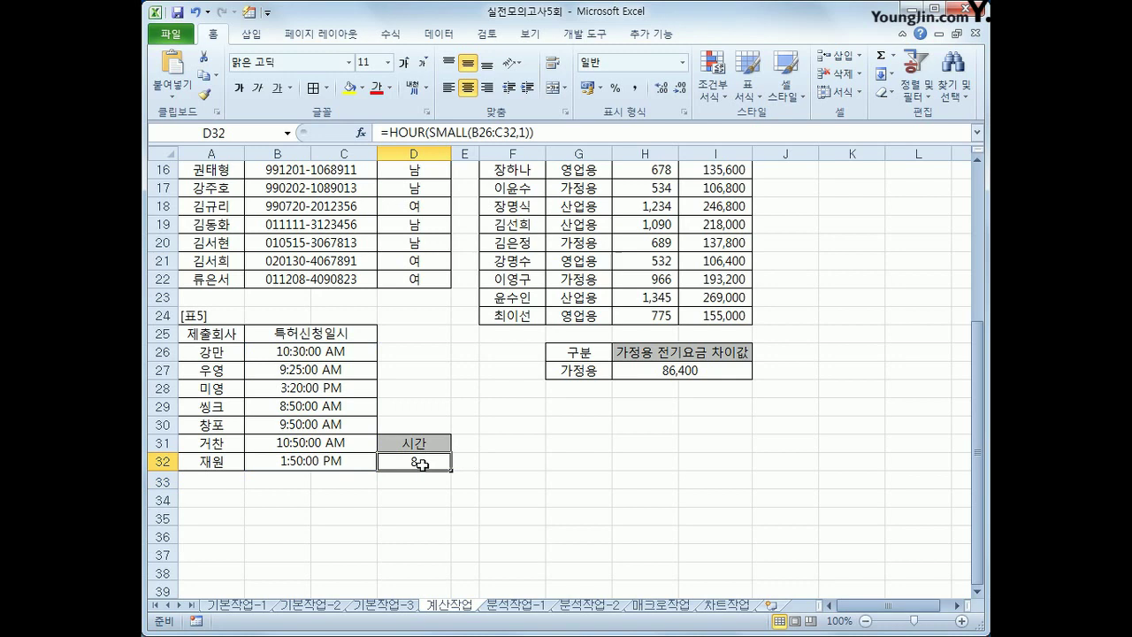
Append the text "시" to the HOUR formula in D32 using the & operator.
left_click(601, 132)
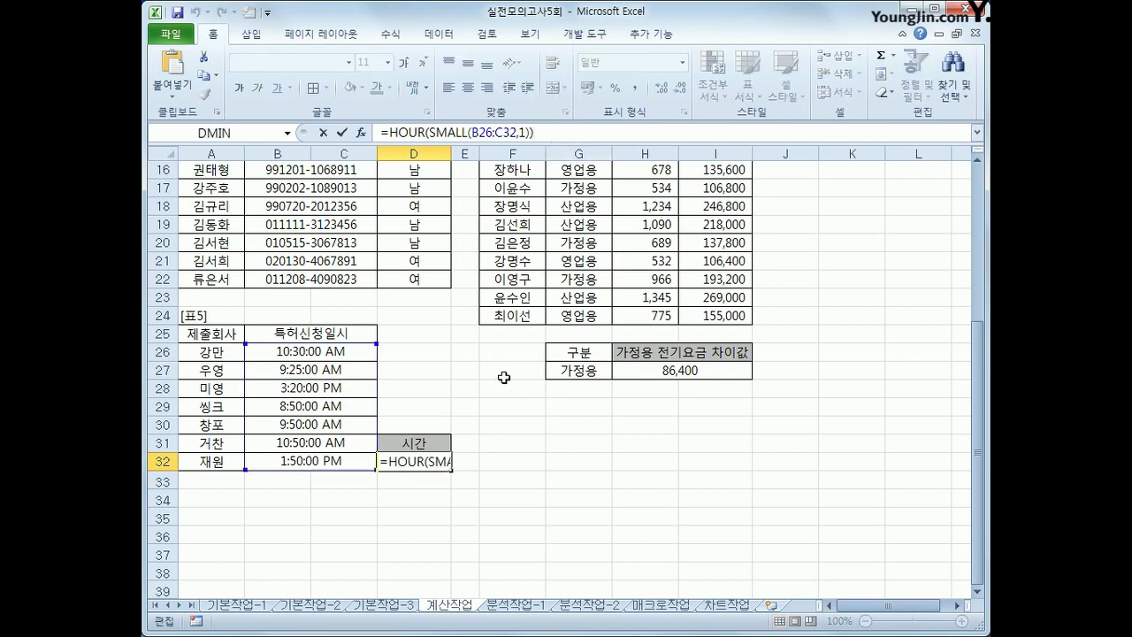
type("&\"")
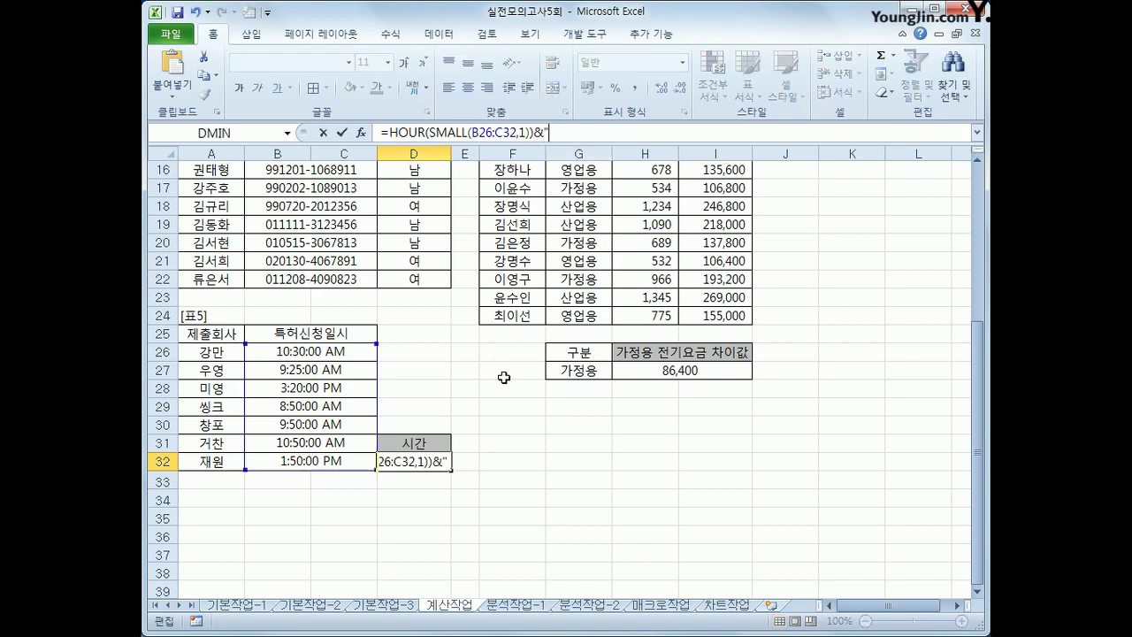
type("시\"")
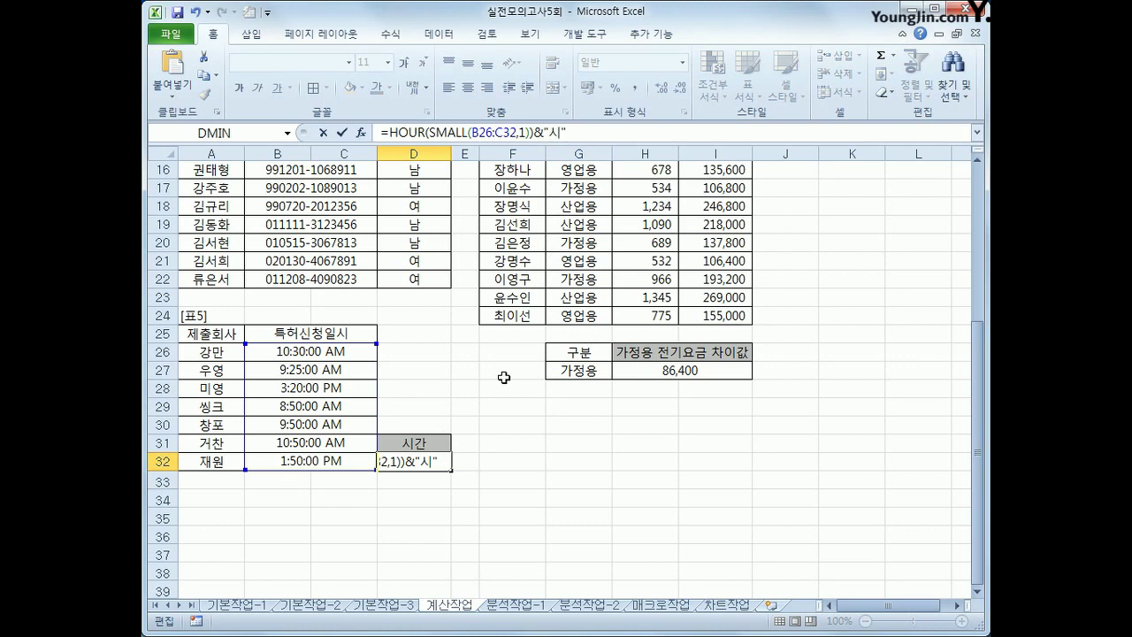
Join a MINUTE function to the D32 formula, wrapping SMALL over B26:C32 with k set to 1.
type("&")
type("ㅡ")
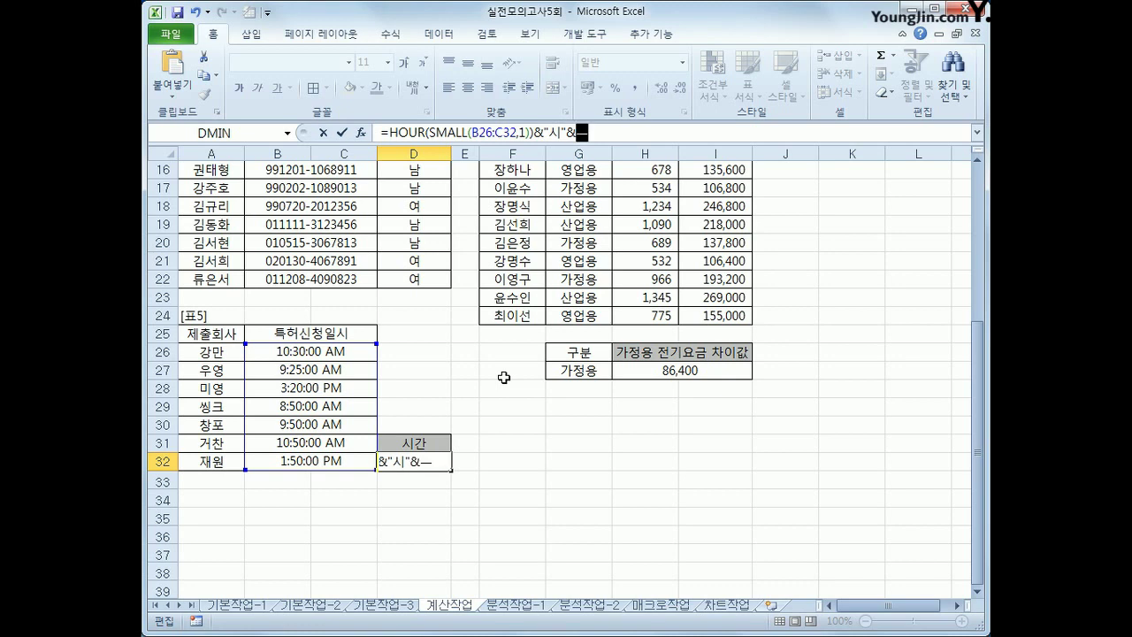
key("BackSpace")
type("minu")
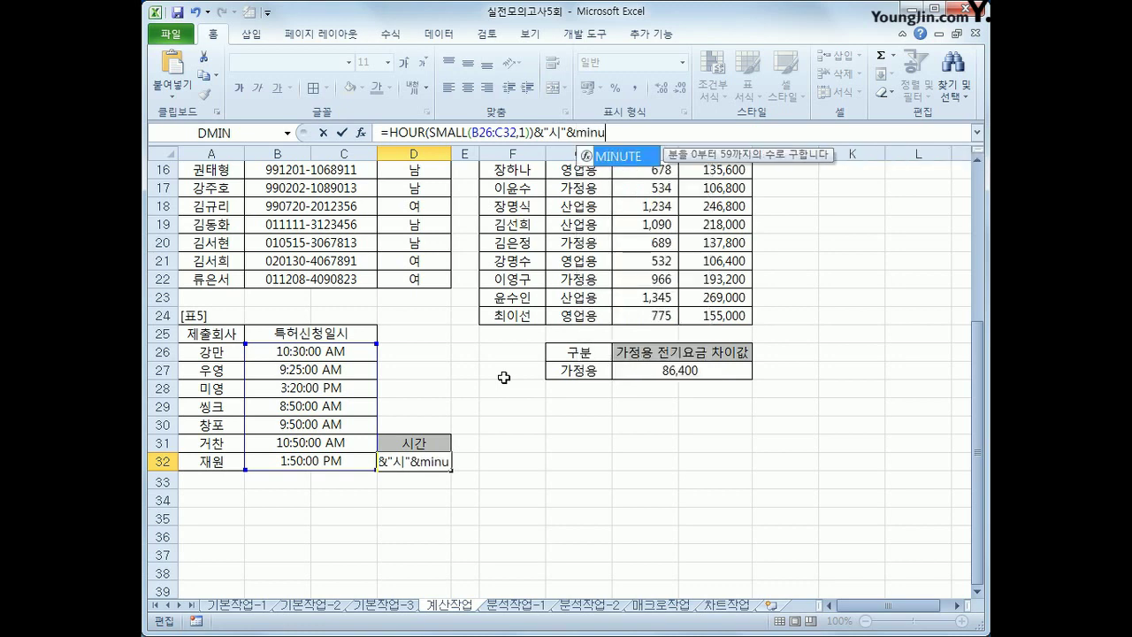
key("BackSpace")
key("Down")
key("Down")
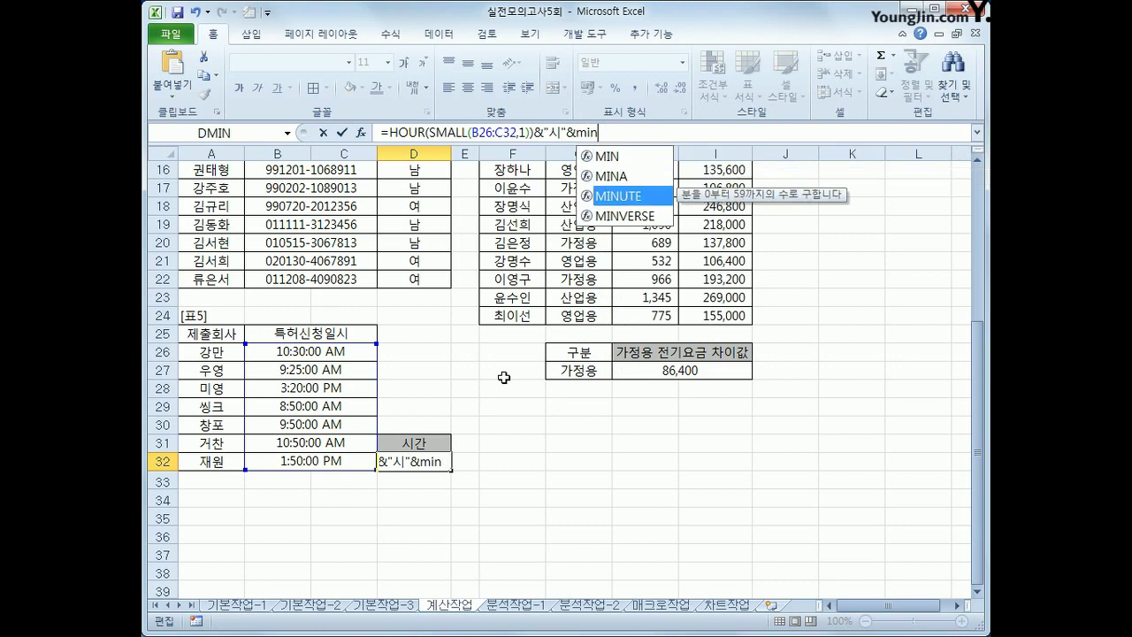
key("Tab")
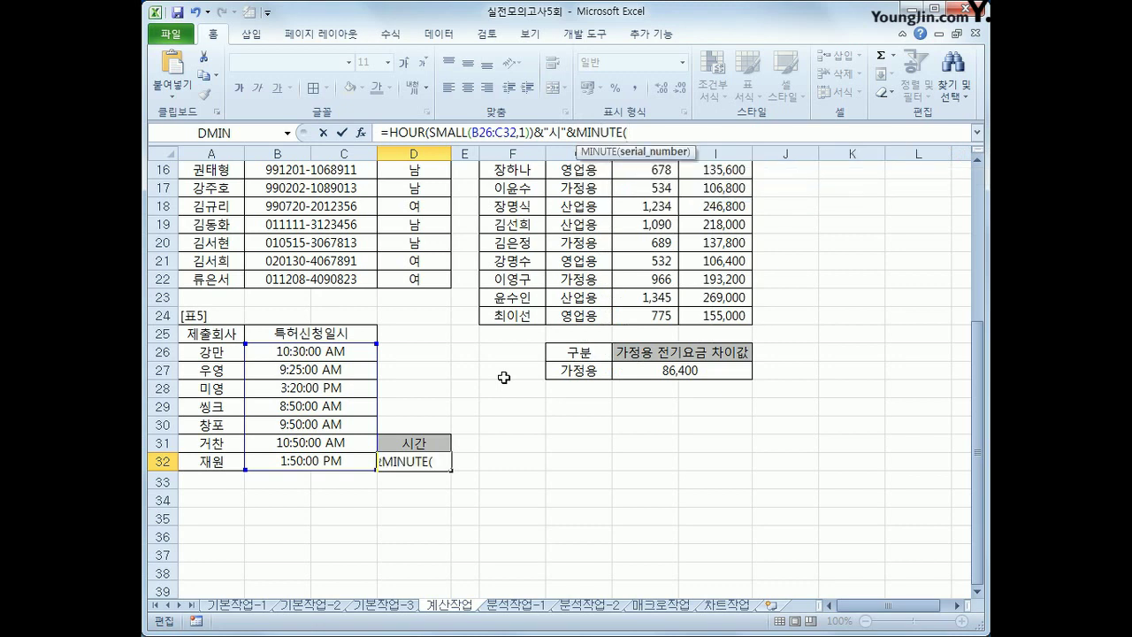
type("sm")
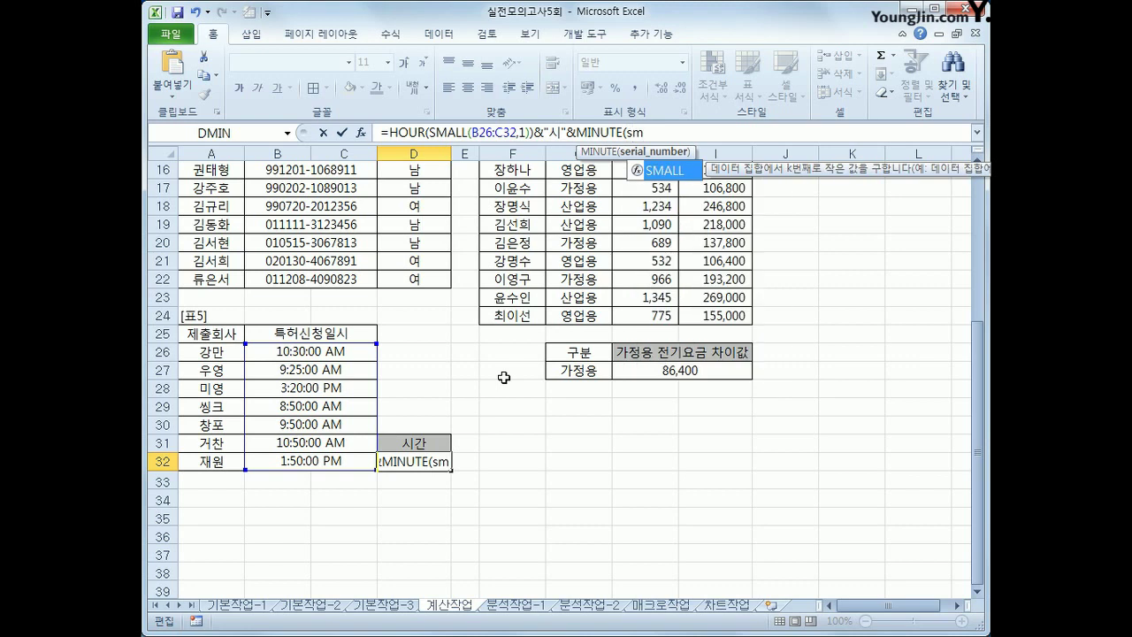
key("Tab")
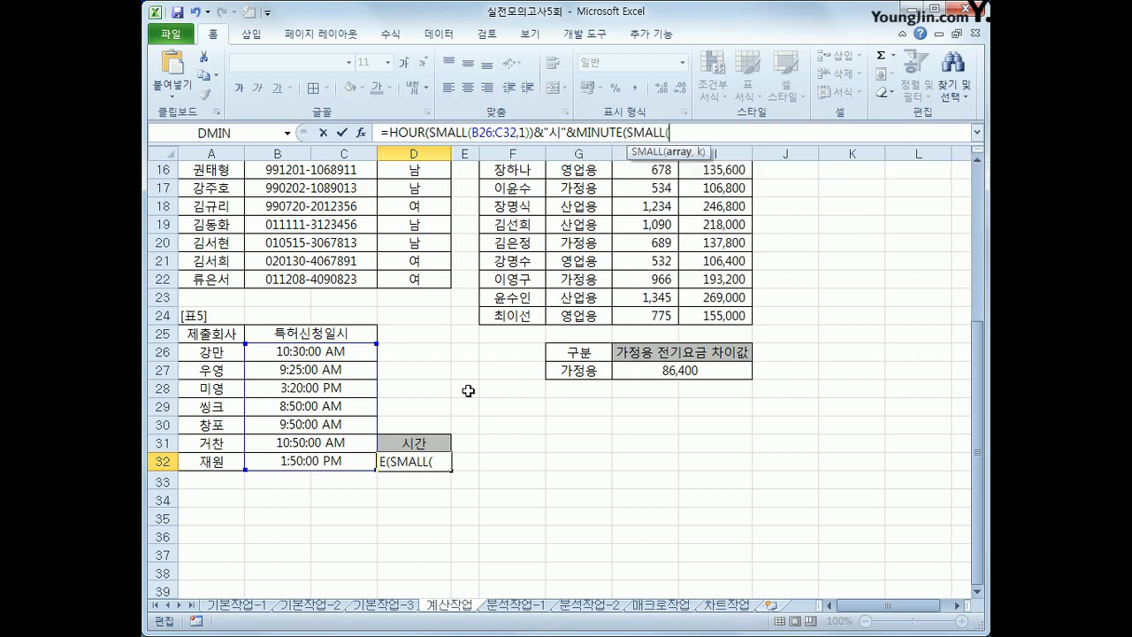
left_click_drag(303, 353, 333, 453)
type(",1)")
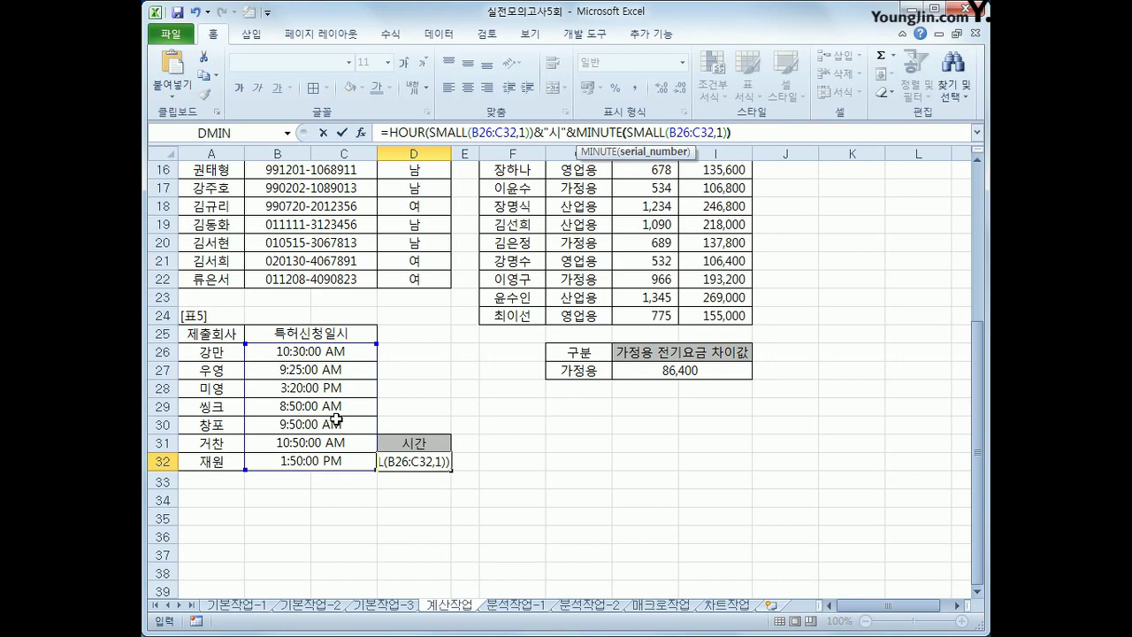
Append the text "분" after the MINUTE part of the D32 formula and enter the formula.
type(")&")
type("\"분")
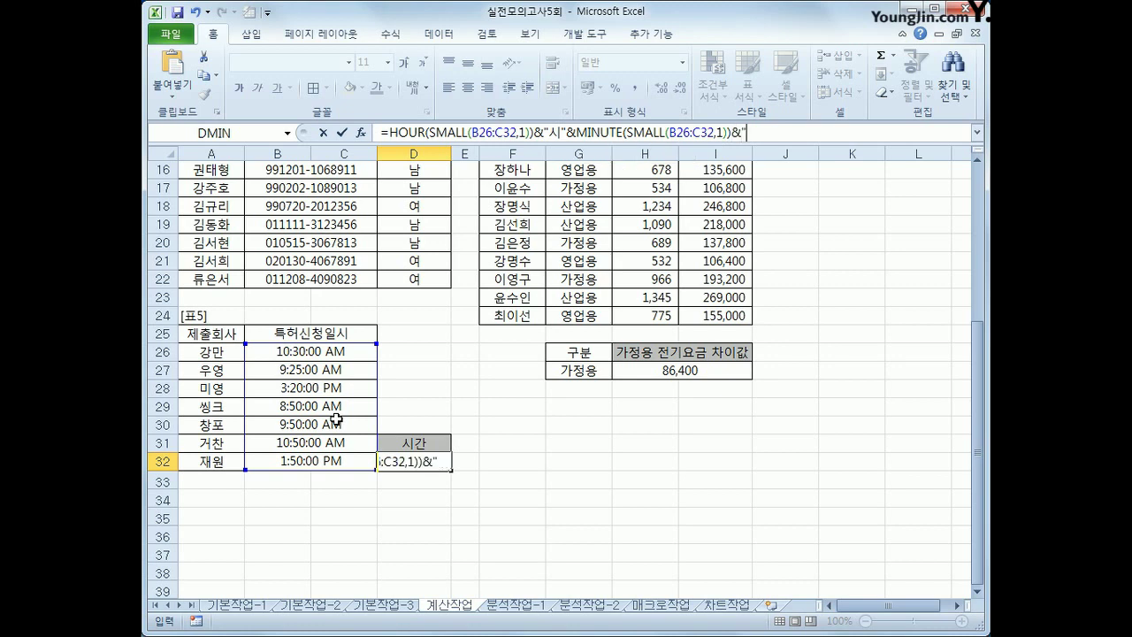
type("\"")
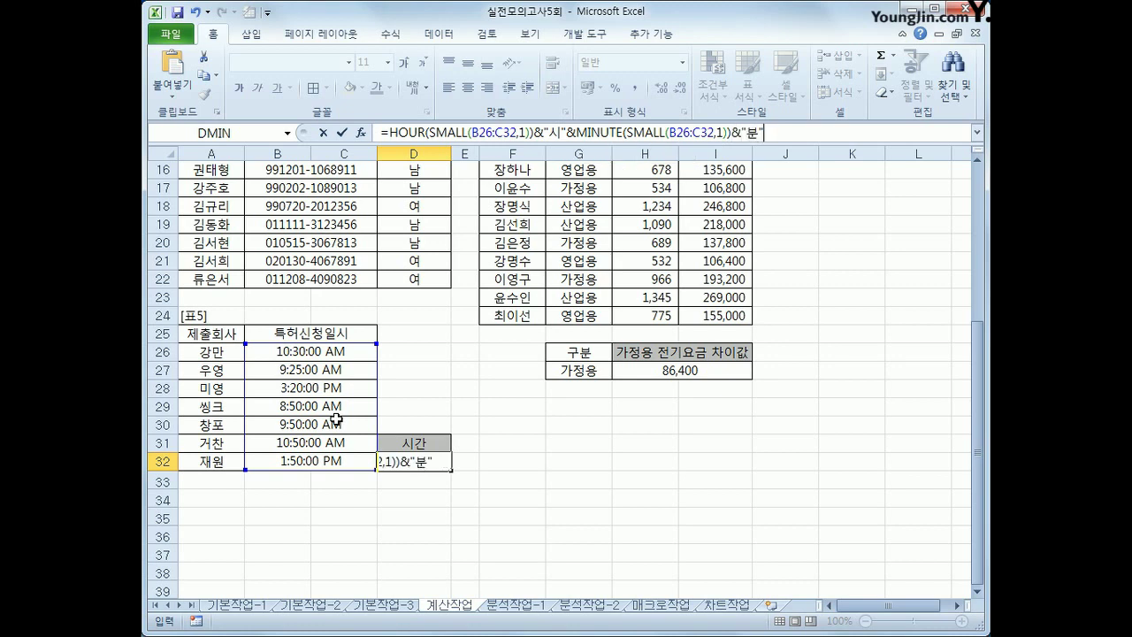
key("ctrl+Return")
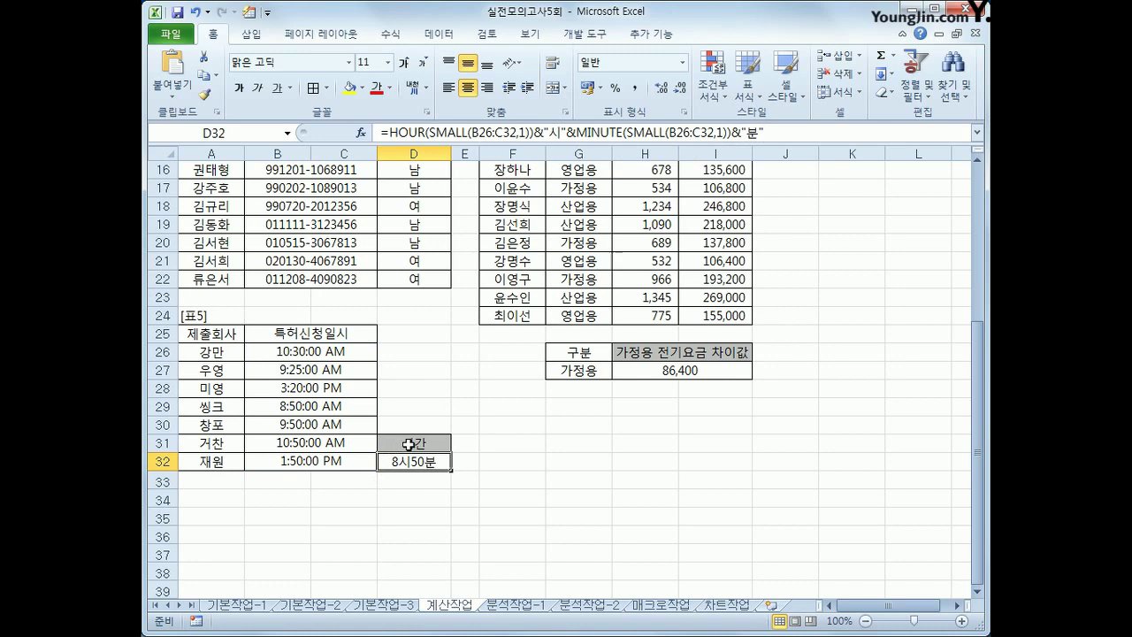
Add a space after 시 inside the quoted text of the D32 formula.
left_click(559, 133)
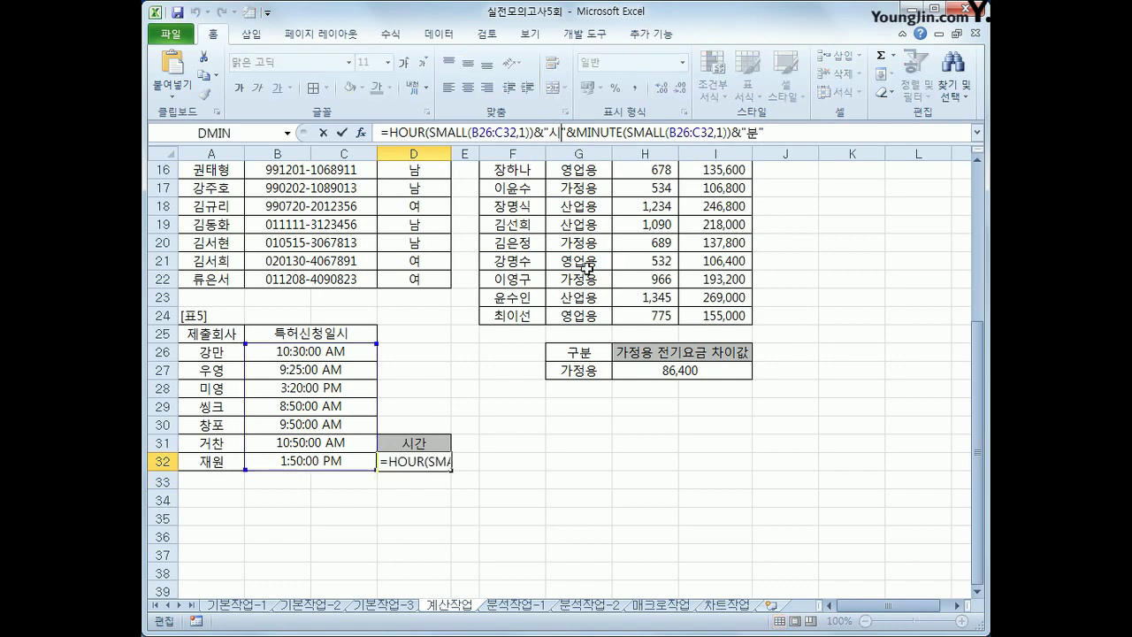
key("Return")
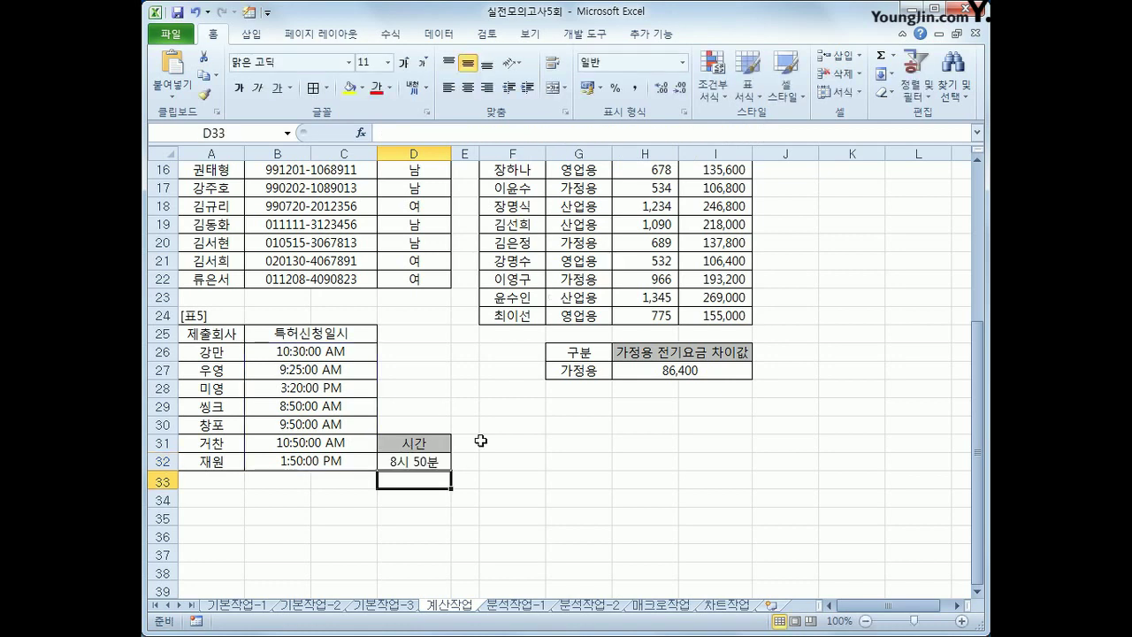
left_click(440, 461)
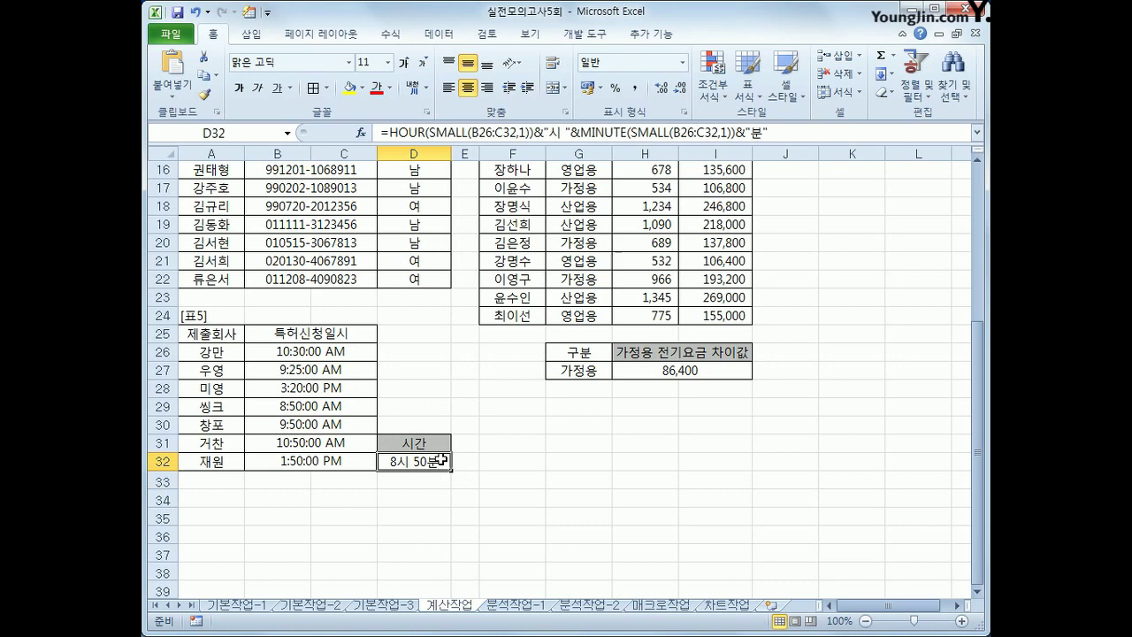
Review the SMALL expressions inside HOUR and MINUTE in D32 against the times in B26:C32.
left_click_drag(325, 354, 320, 461)
left_click(411, 461)
left_click(296, 409)
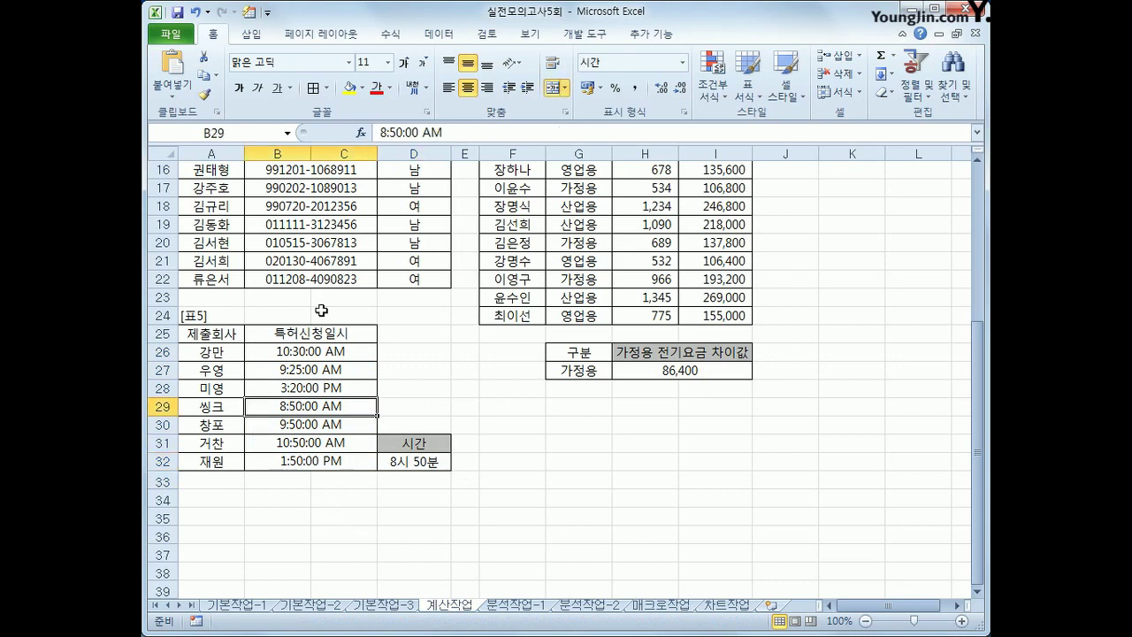
left_click(414, 464)
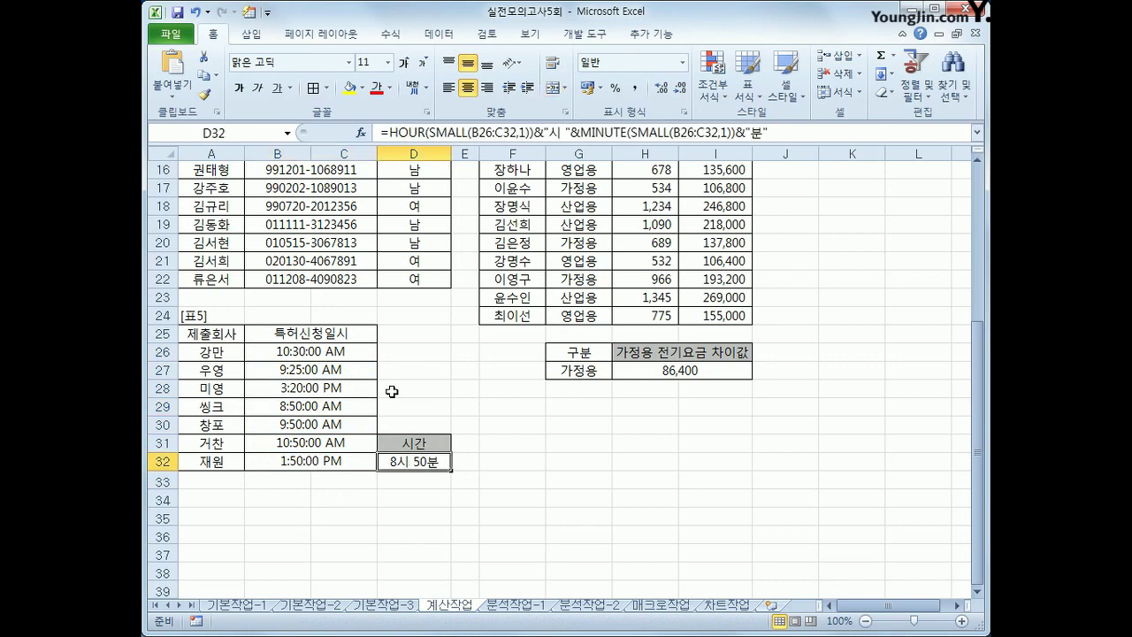
left_click(432, 131)
left_click_drag(431, 132, 528, 132)
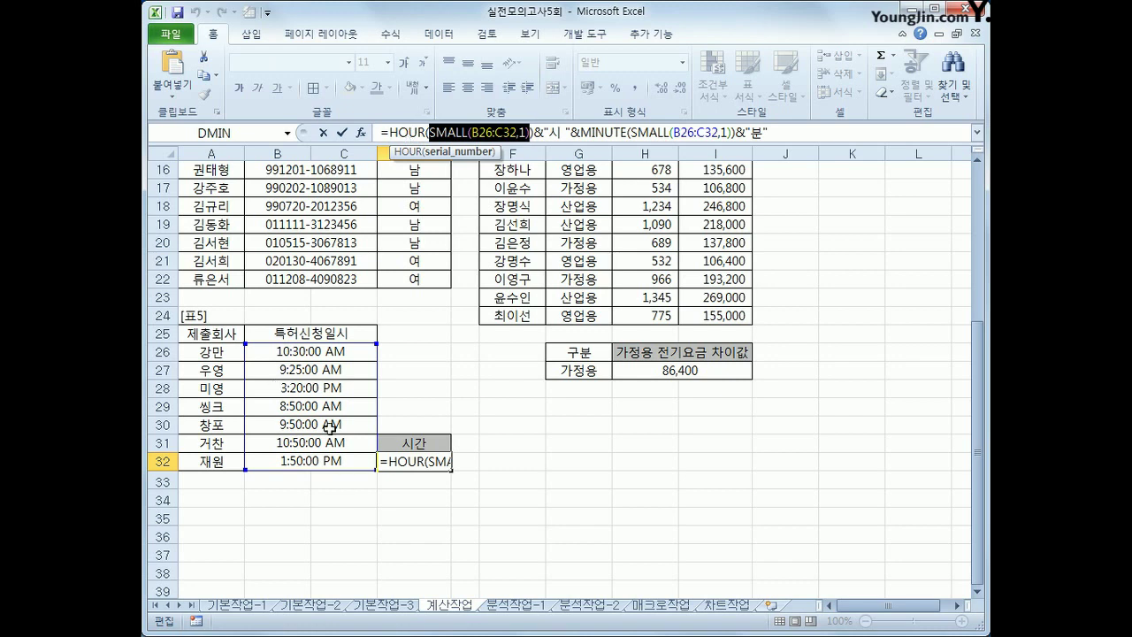
left_click(630, 133)
left_click_drag(631, 133, 733, 133)
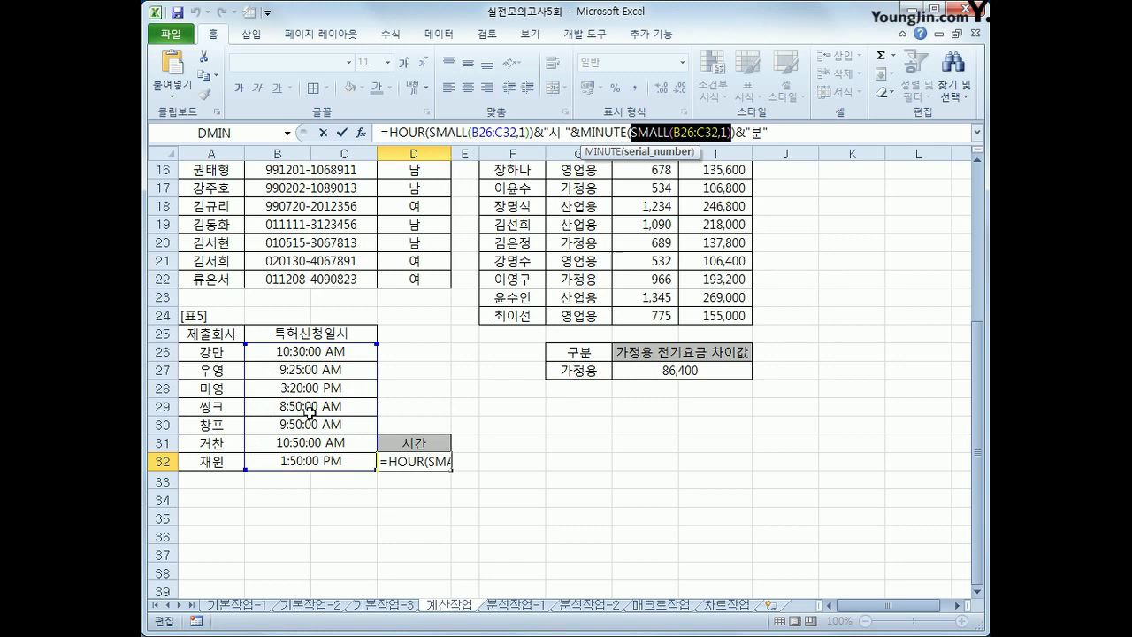
key("Return")
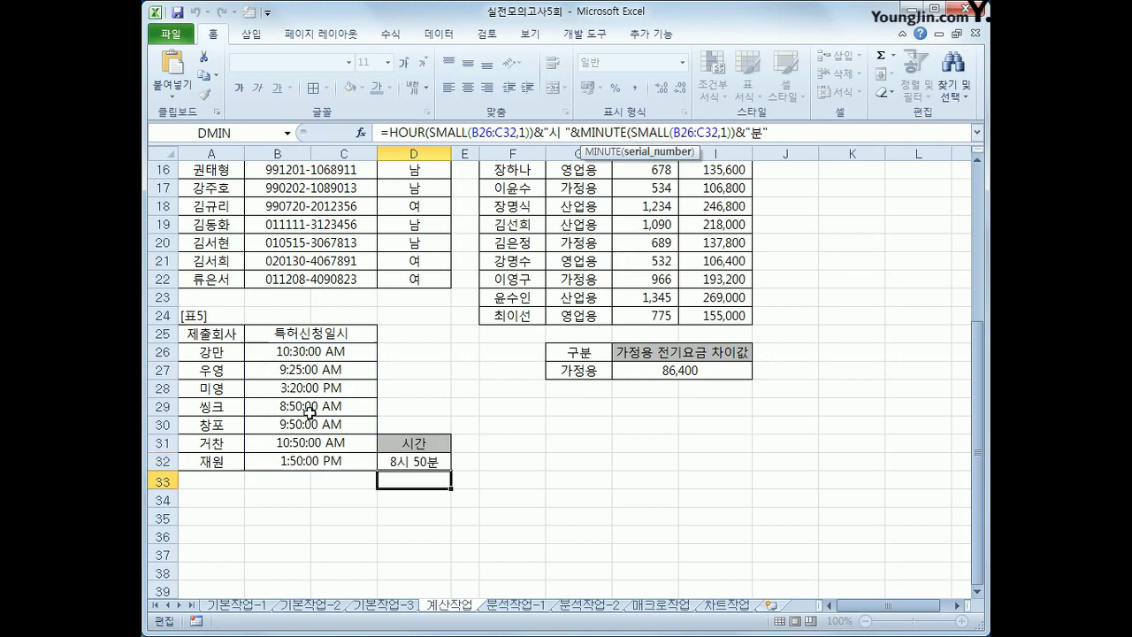
key("Up")
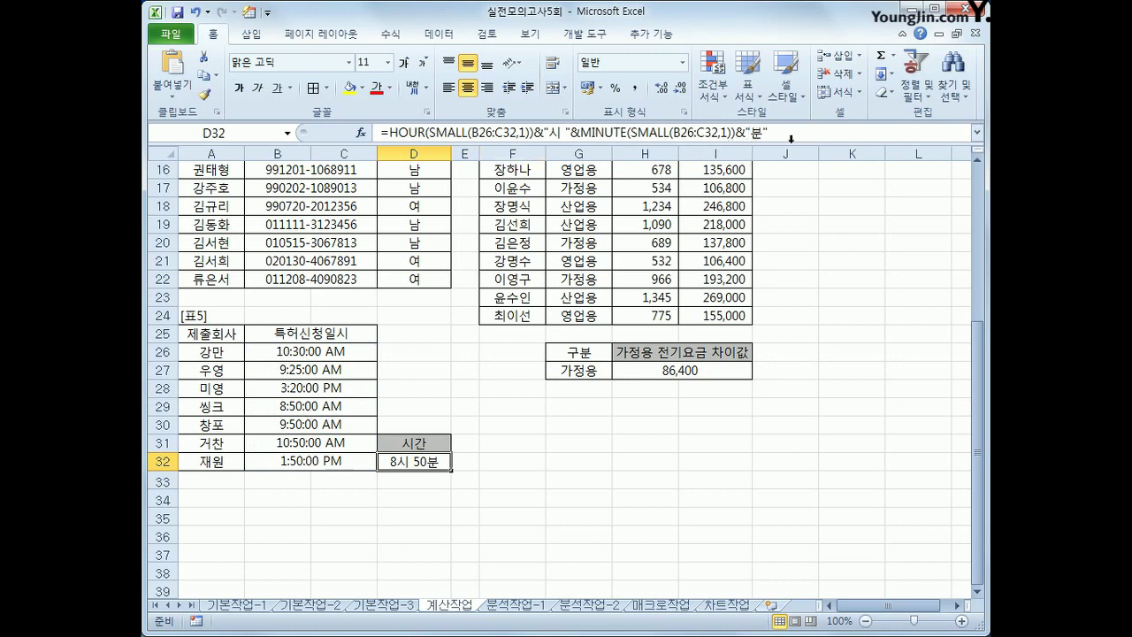
Switch to the 분석작업-1 sheet with the 영업 현황 분석 table.
scroll(536, 532, "up", 4)
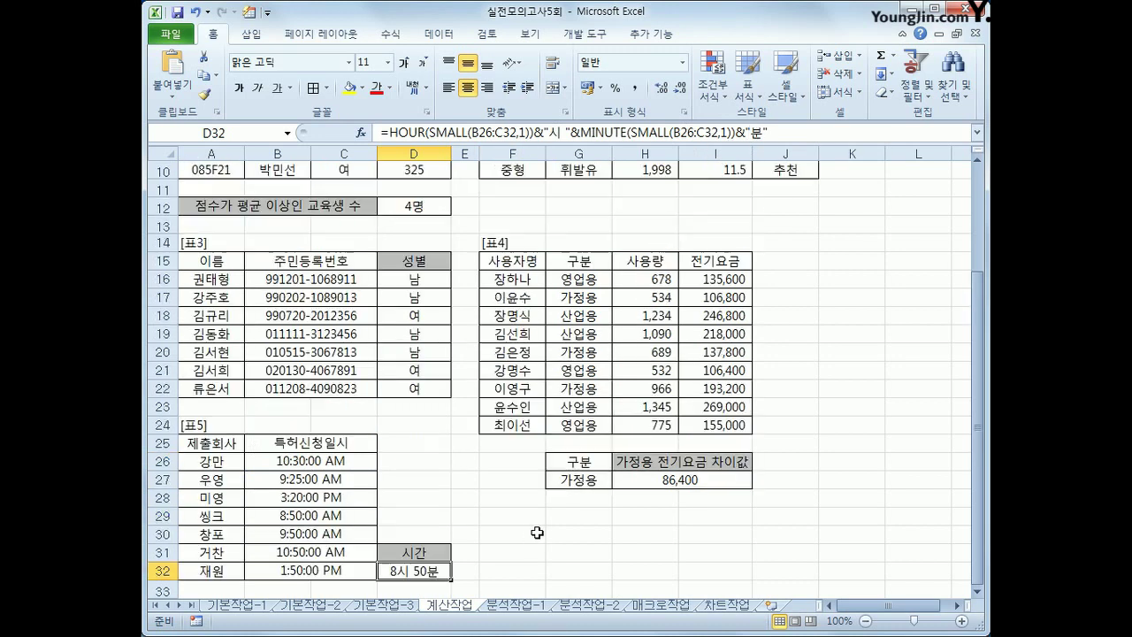
scroll(508, 530, "up", 1)
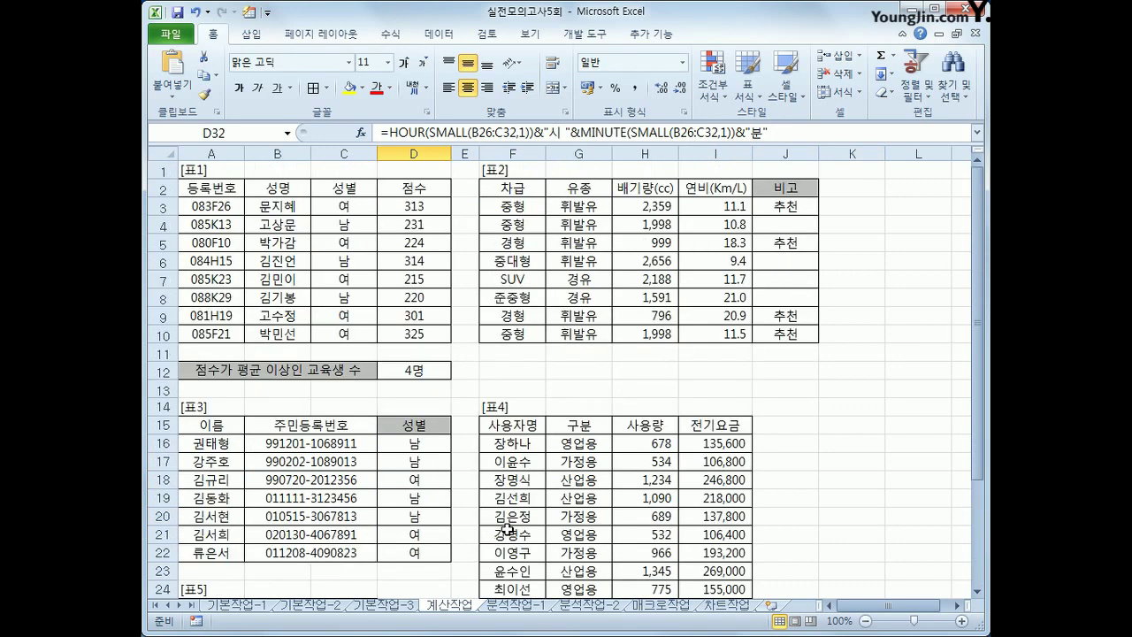
left_click(506, 606)
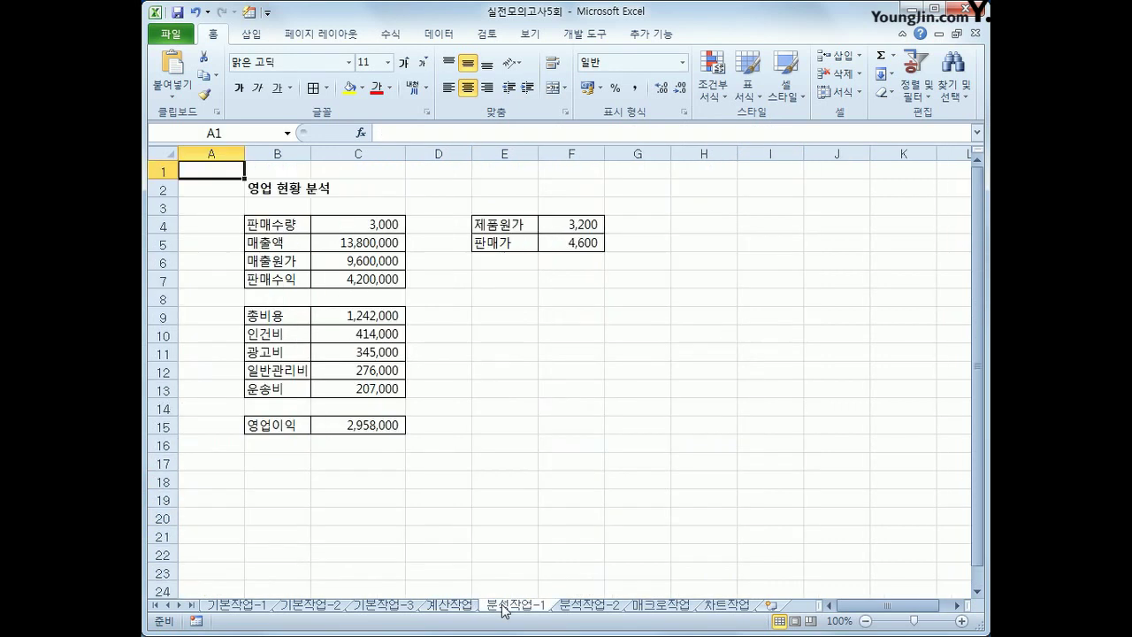
left_click(572, 403)
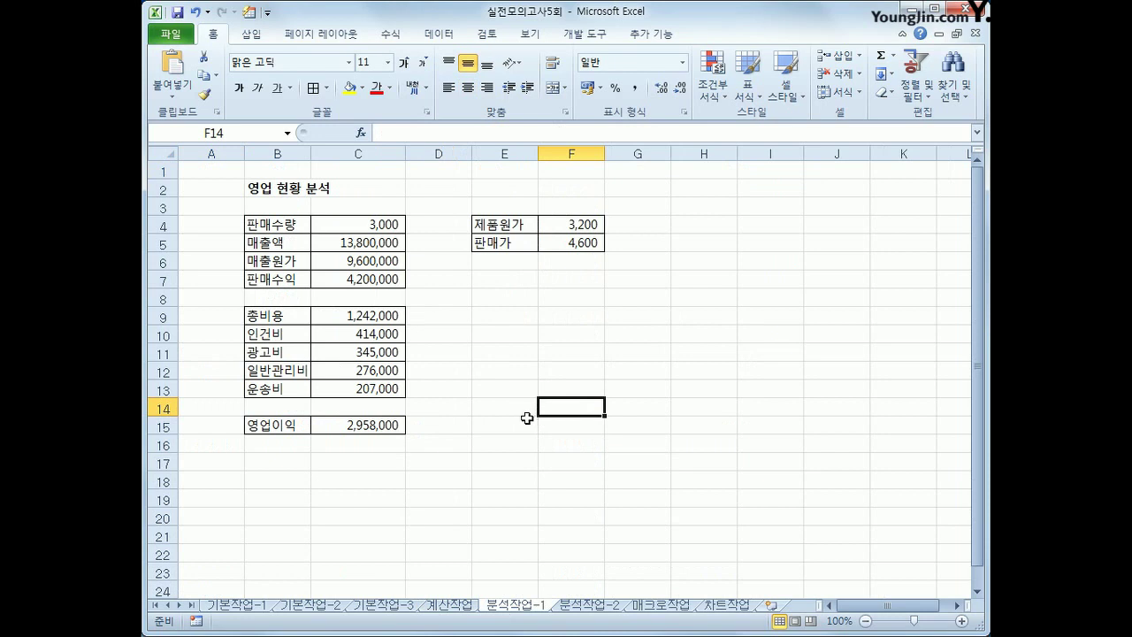
Run Goal Seek so that 영업이익 in C15 reaches 3500000 by changing the 판매가 in F5.
left_click(345, 426)
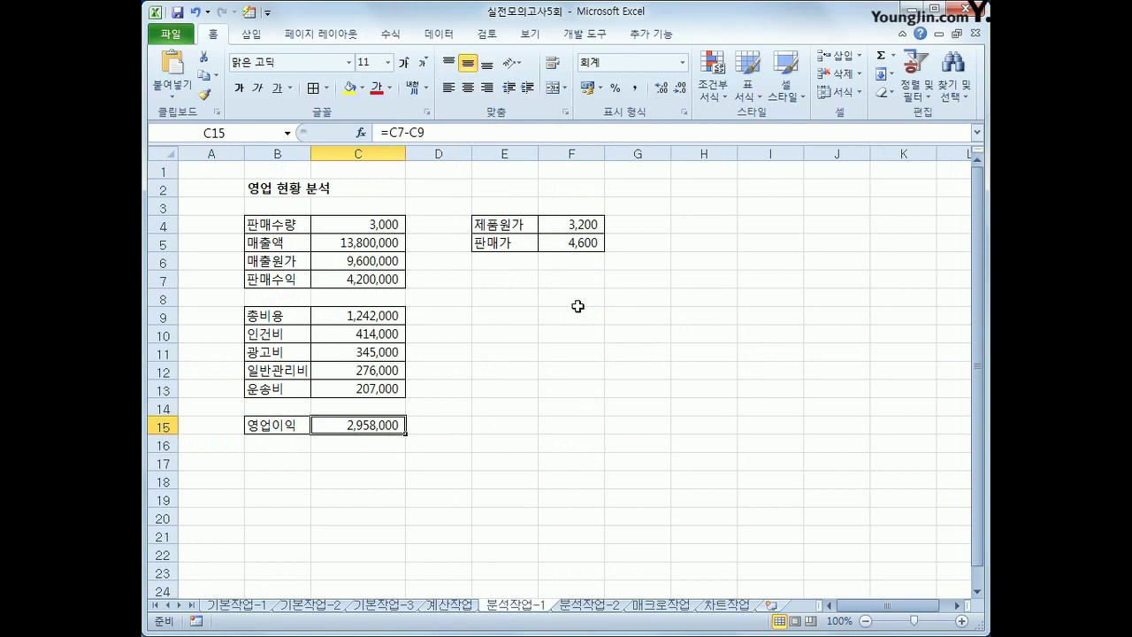
left_click(432, 39)
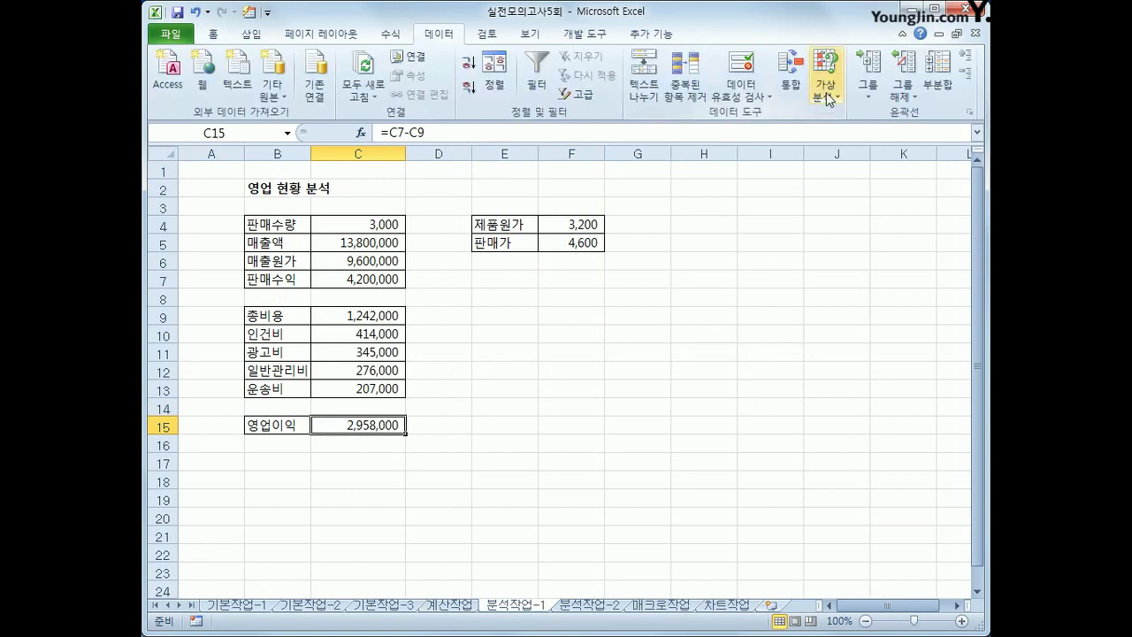
left_click(829, 98)
left_click(854, 135)
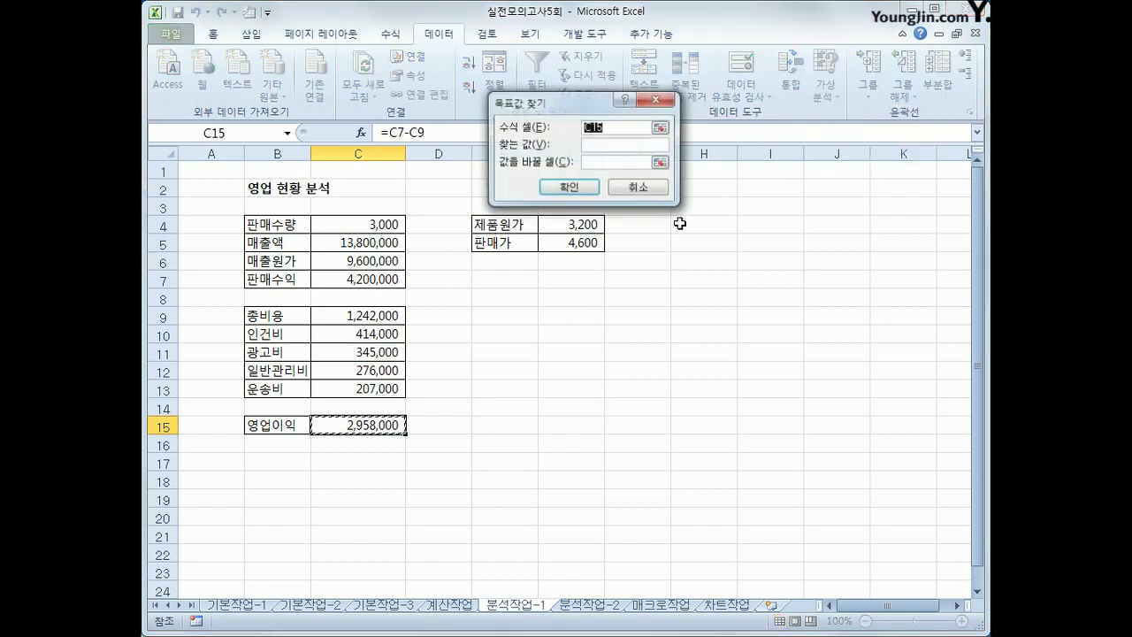
left_click(624, 145)
type("3500000")
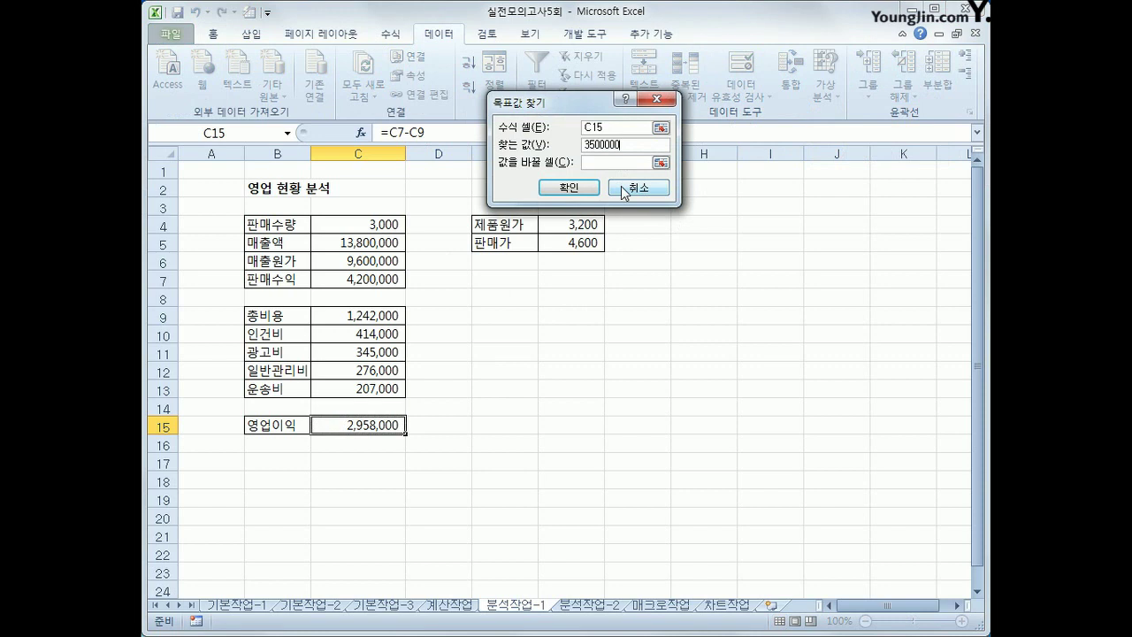
left_click(605, 163)
left_click(573, 244)
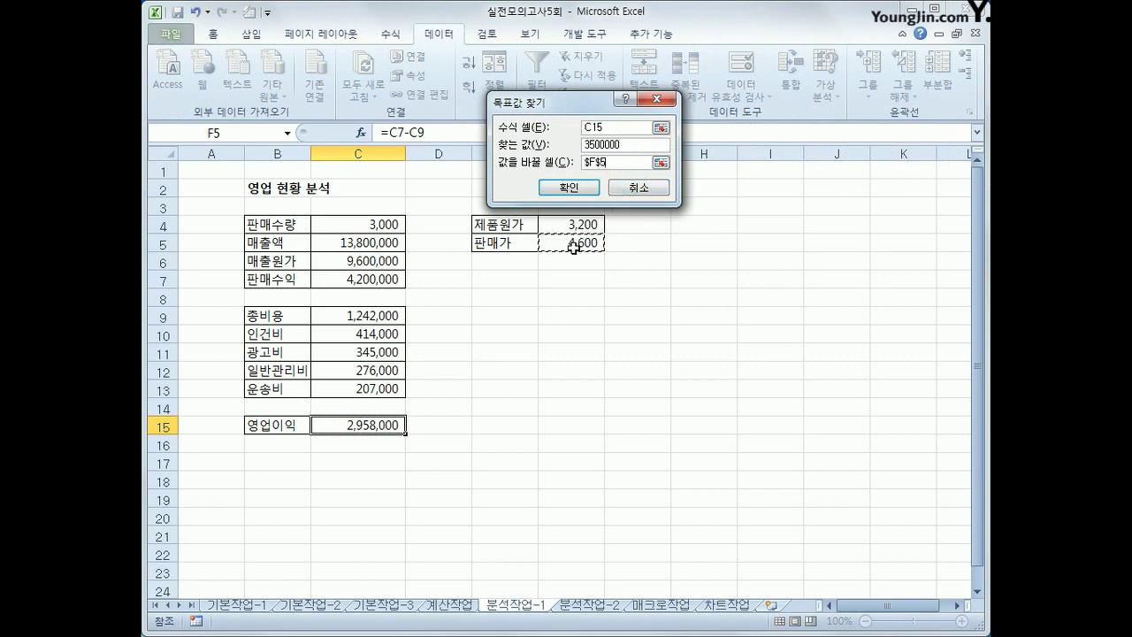
left_click(582, 188)
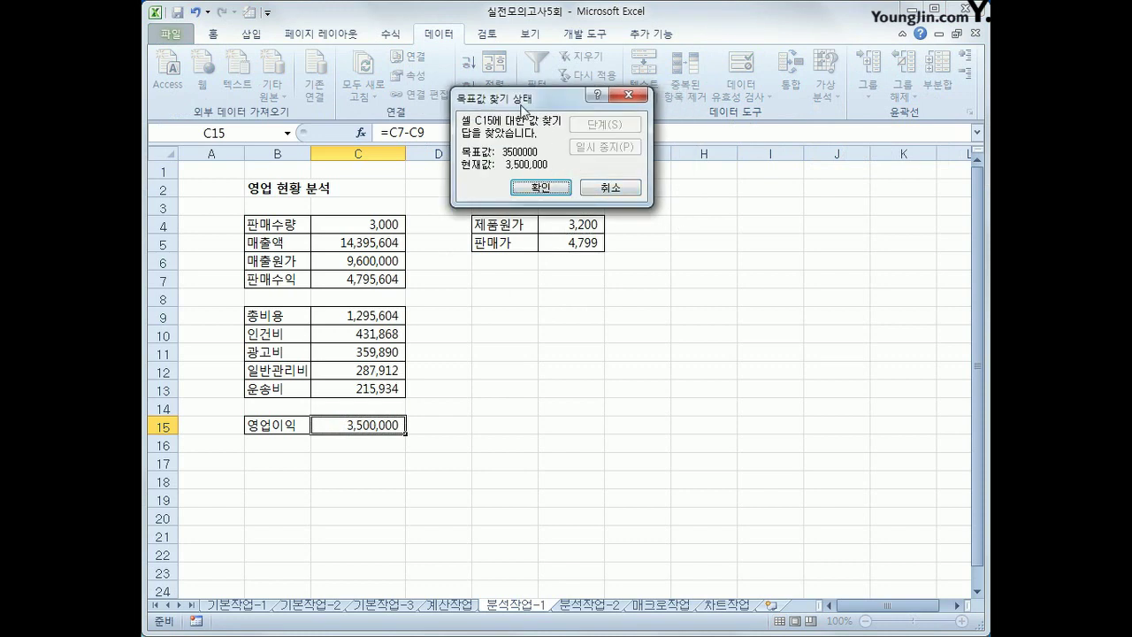
left_click(564, 187)
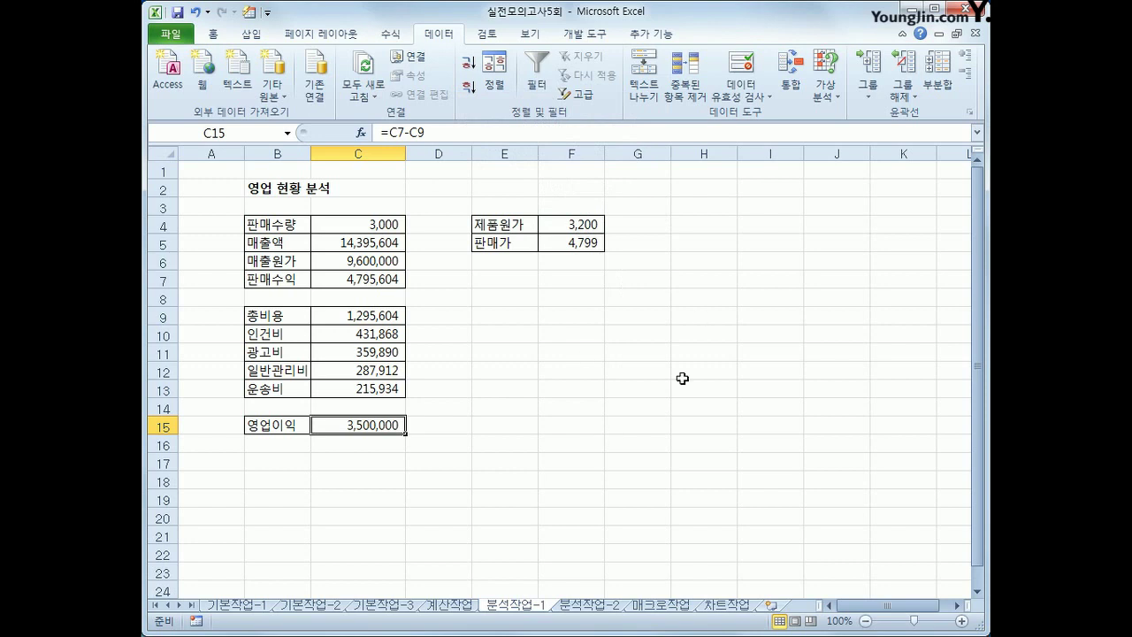
Sort the 성적표 table on the 분석작업-2 sheet by 학과 in ascending order.
left_click(573, 604)
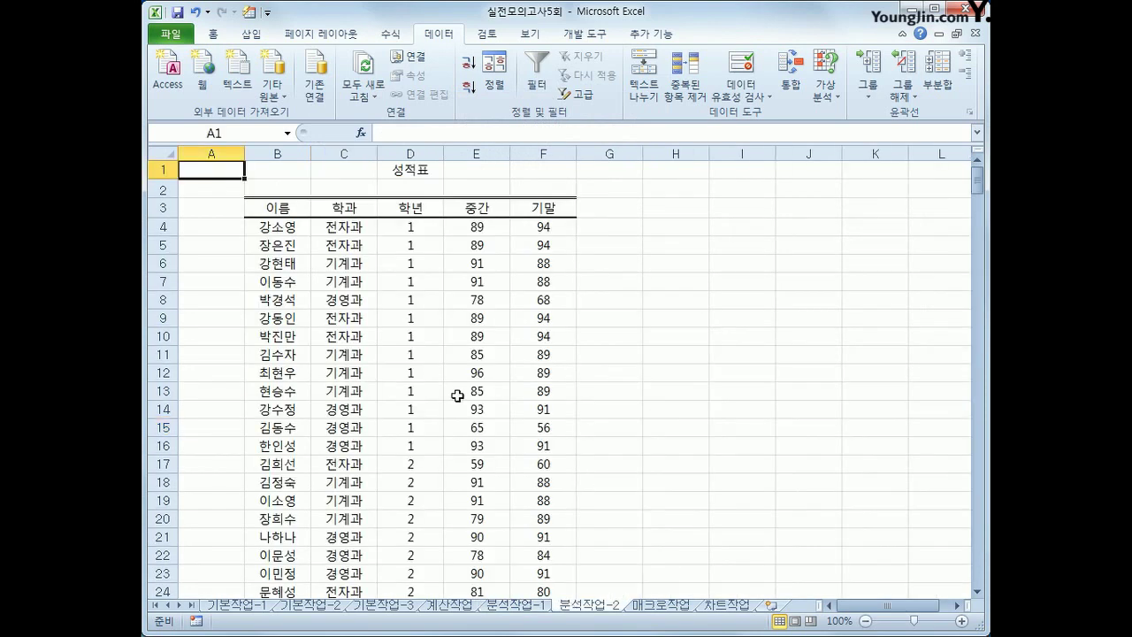
left_click(262, 217)
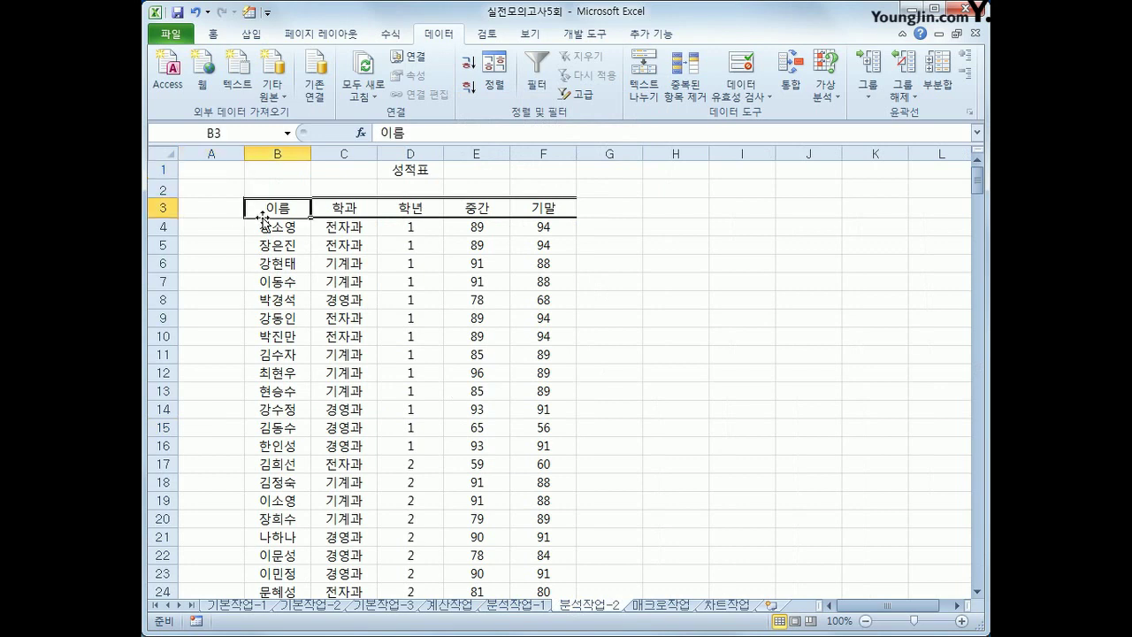
left_click(319, 211)
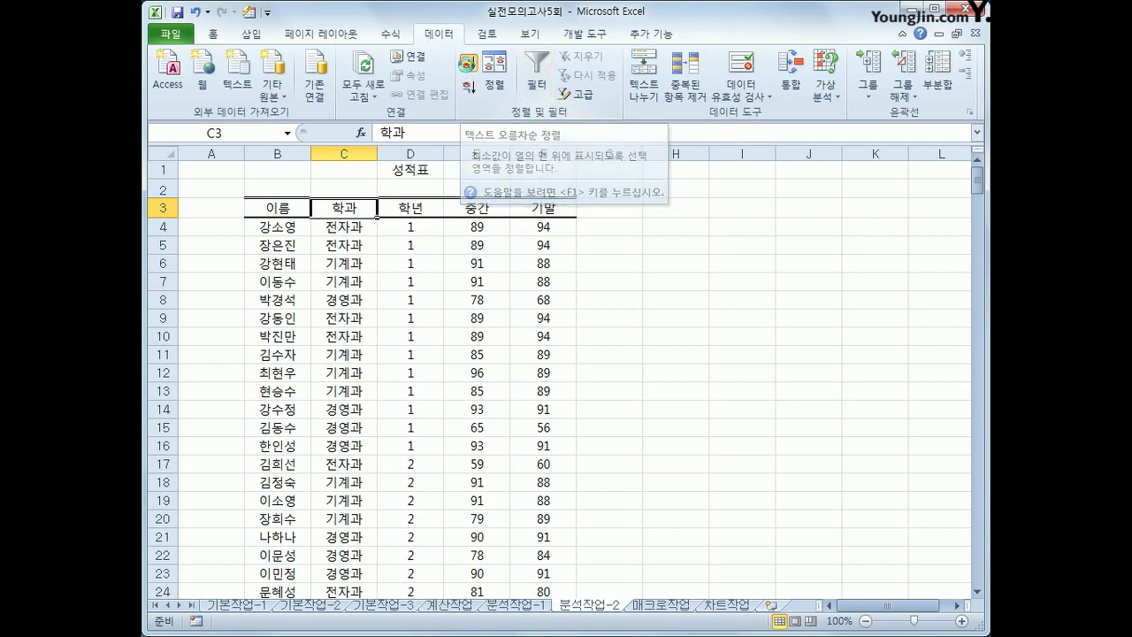
left_click(468, 69)
scroll(409, 374, "down", 2)
scroll(402, 372, "up", 2)
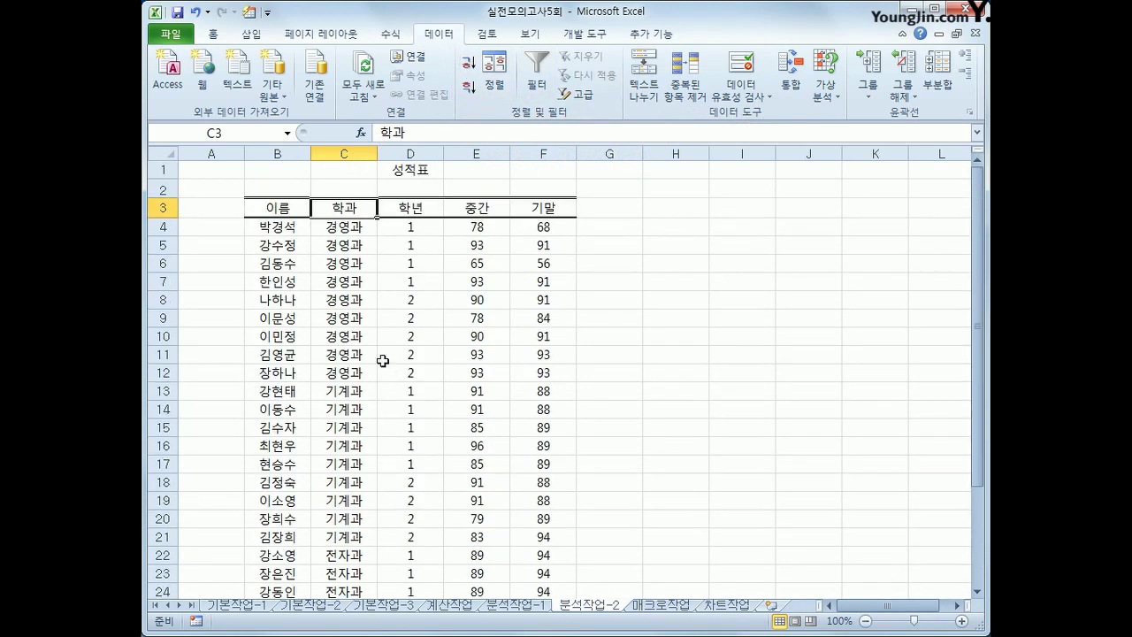
Add subtotals to the 성적표 table grouped by 학과, using the 평균 function for 중간 and 기말.
left_click(938, 84)
left_click_drag(555, 27, 747, 164)
left_click(739, 196)
left_click(731, 227)
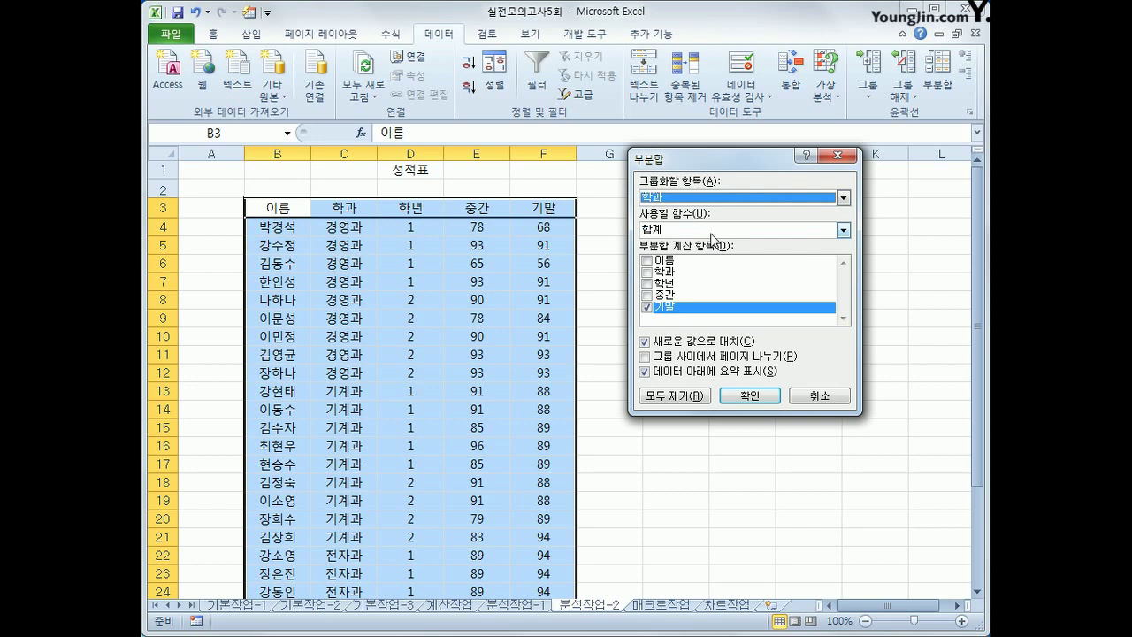
left_click(712, 231)
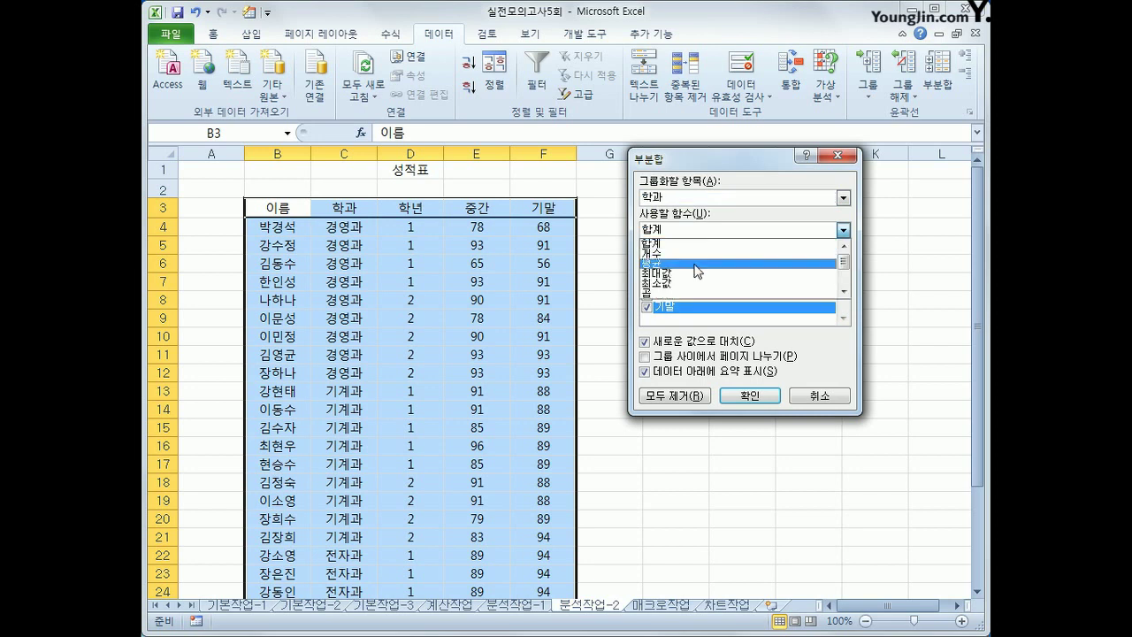
left_click(696, 264)
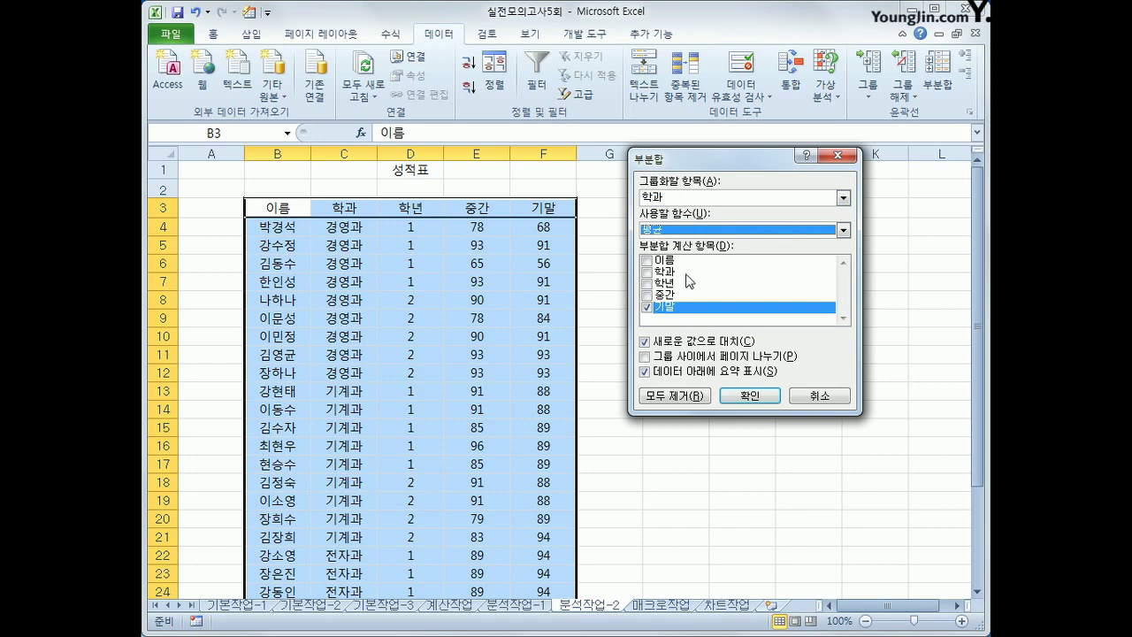
left_click(647, 295)
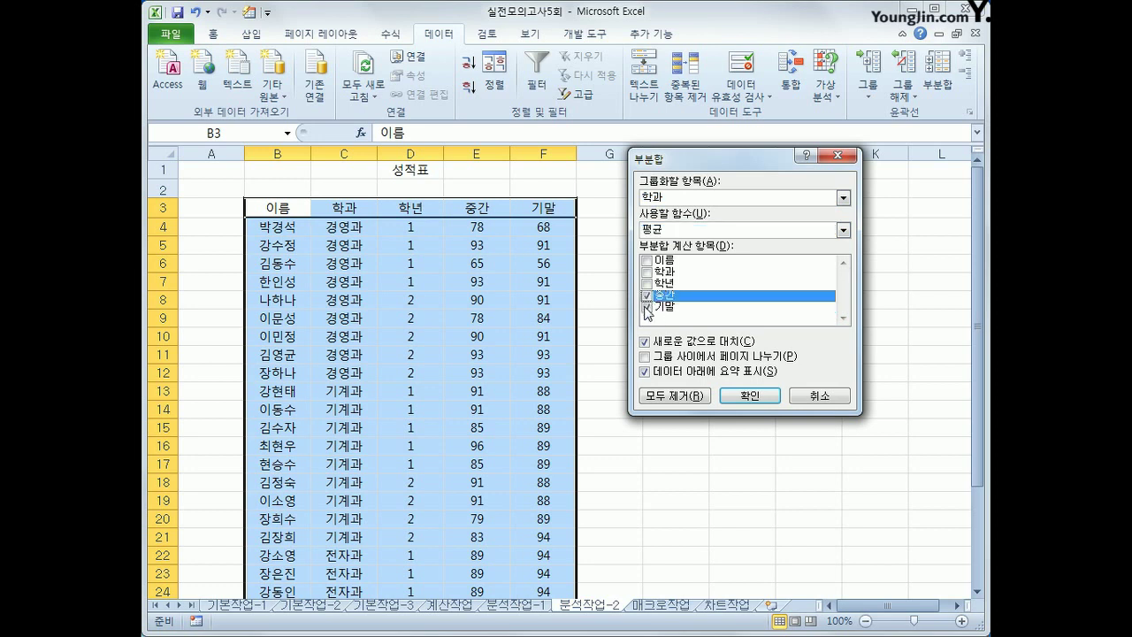
left_click(724, 391)
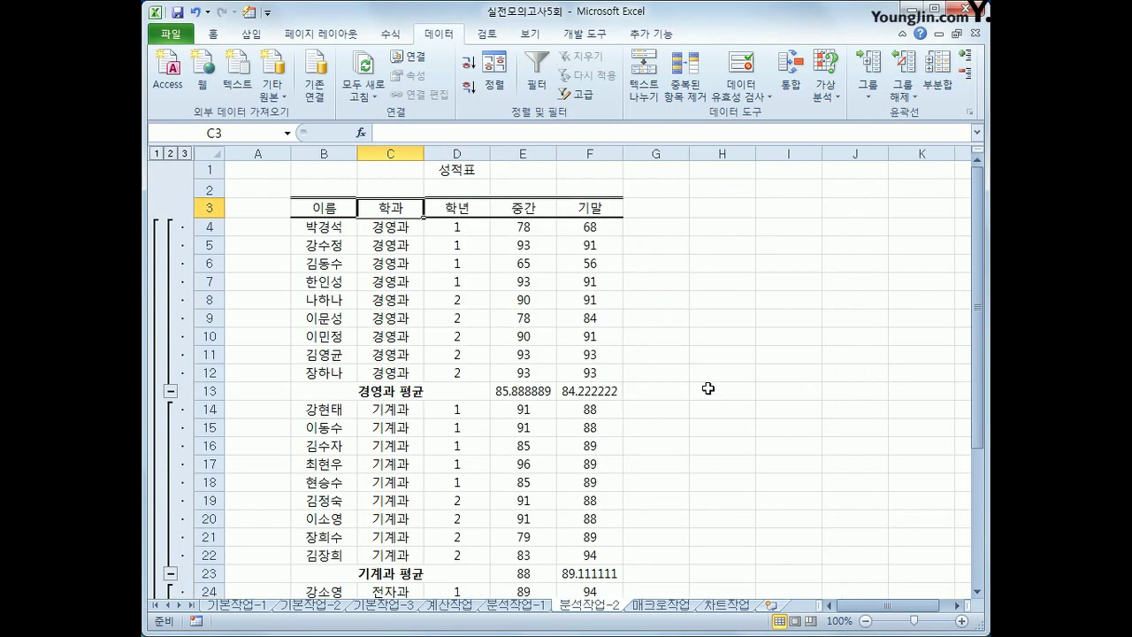
Add a second subtotal by 학과 using the 개수 function for 학년 only, keeping the existing averages instead of replacing them.
left_click(930, 99)
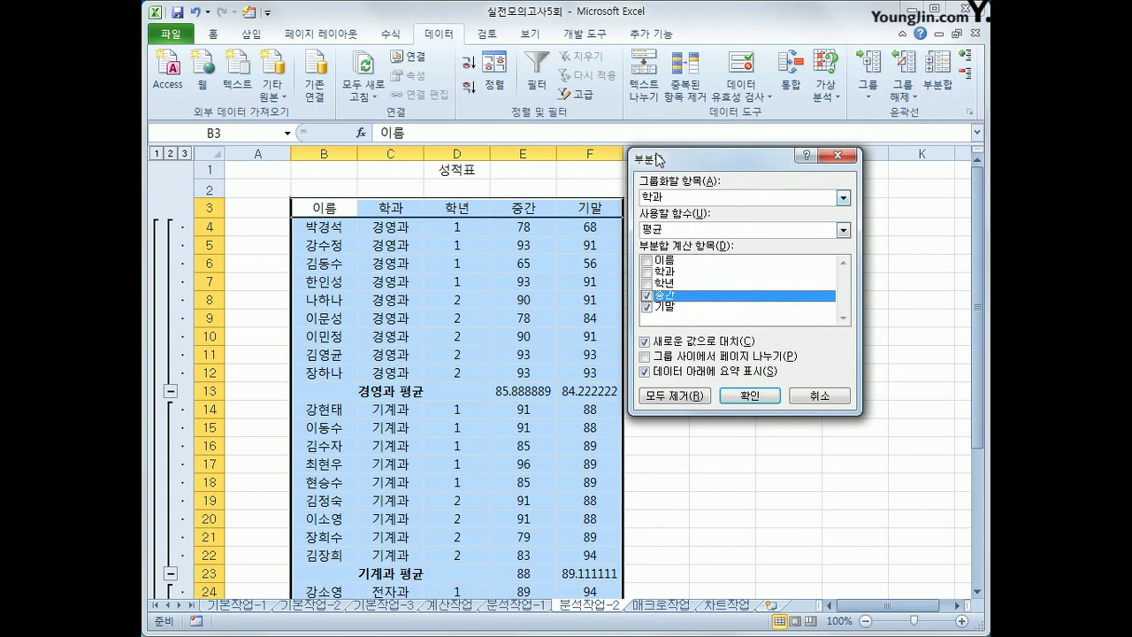
left_click(700, 228)
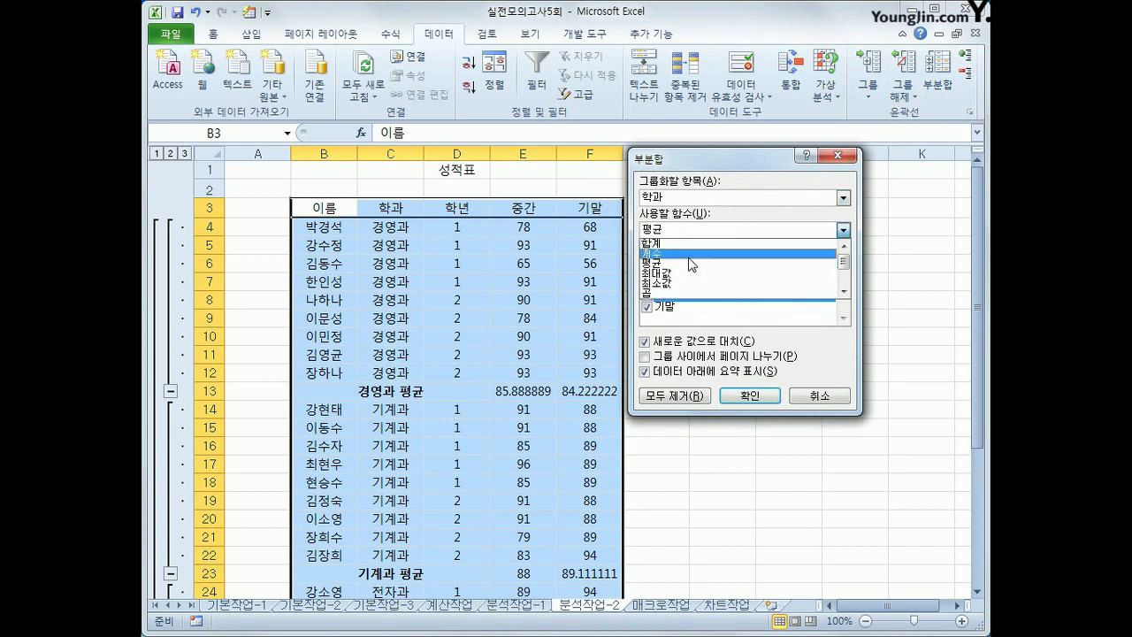
left_click(691, 254)
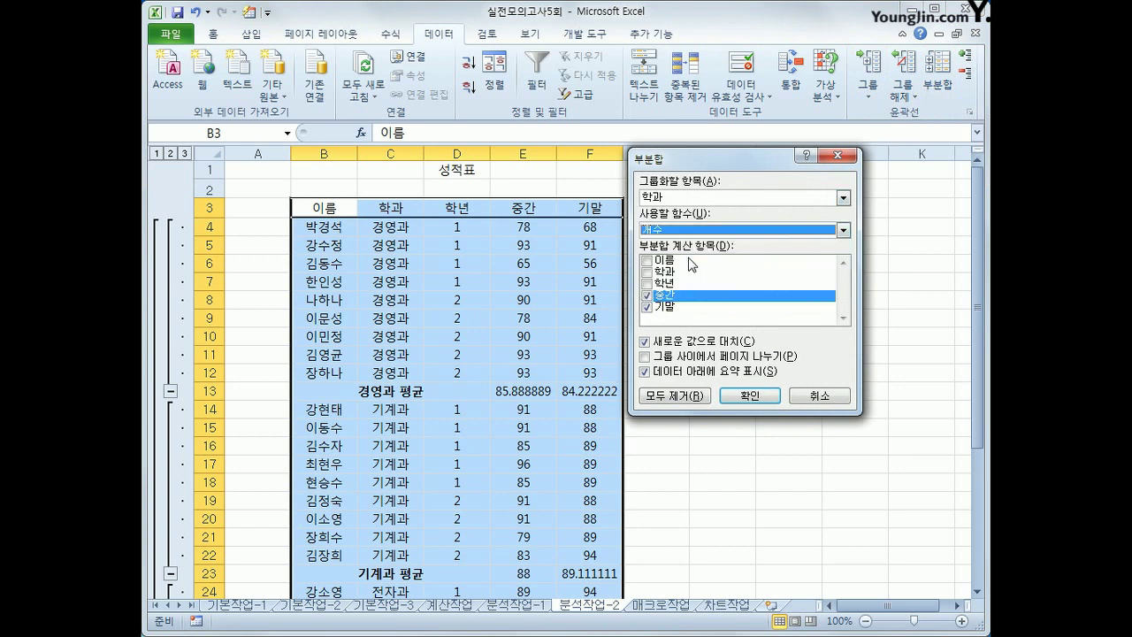
left_click(647, 307)
left_click(648, 295)
left_click(649, 284)
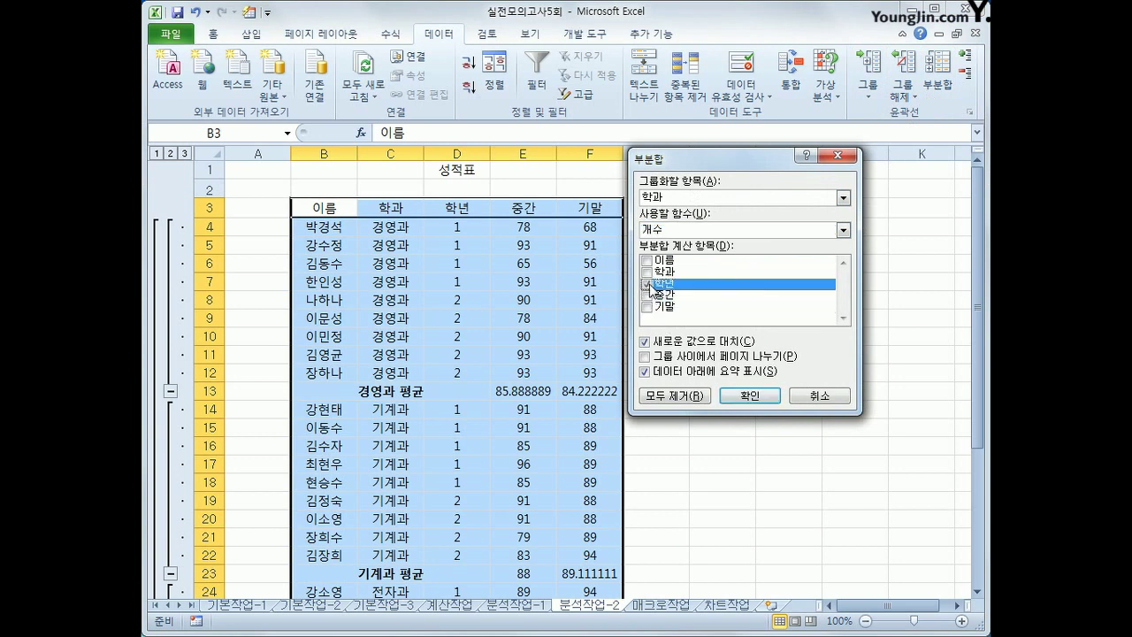
left_click(678, 343)
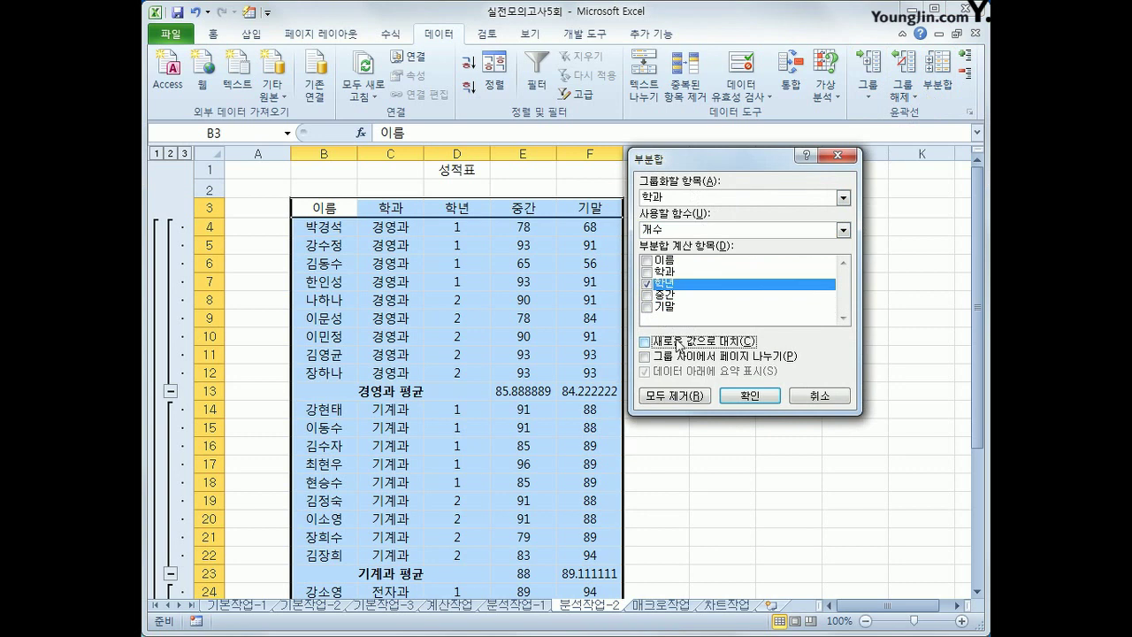
left_click(749, 395)
Replace every 개수 in the subtotal labels with 총원 and close Find and Replace.
scroll(741, 377, "down", 1)
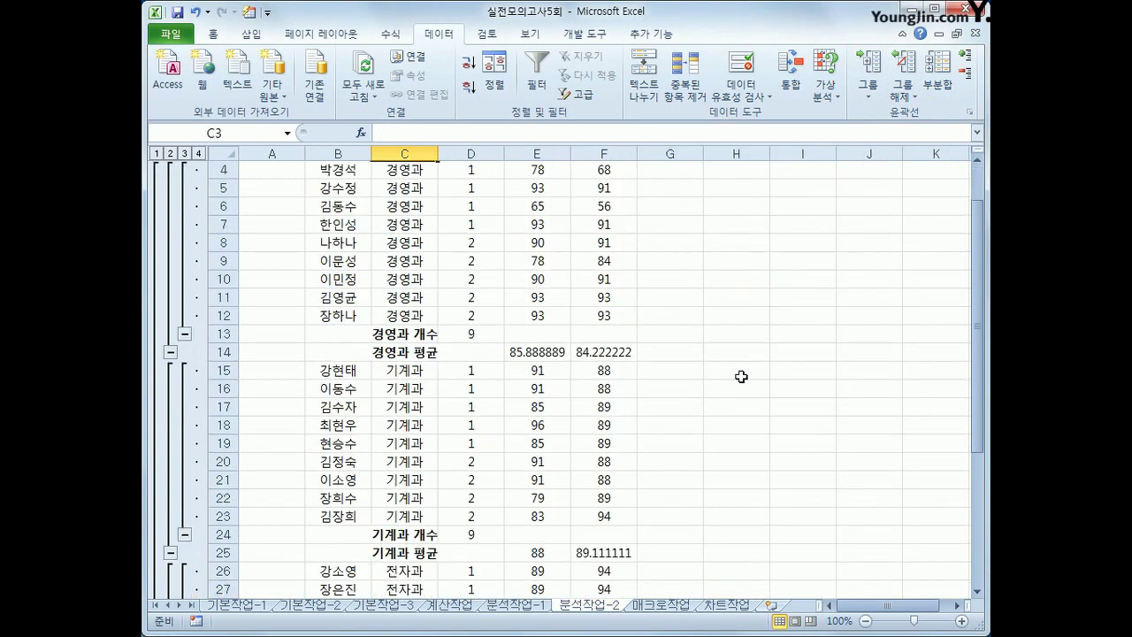
left_click(393, 354)
left_click(404, 334)
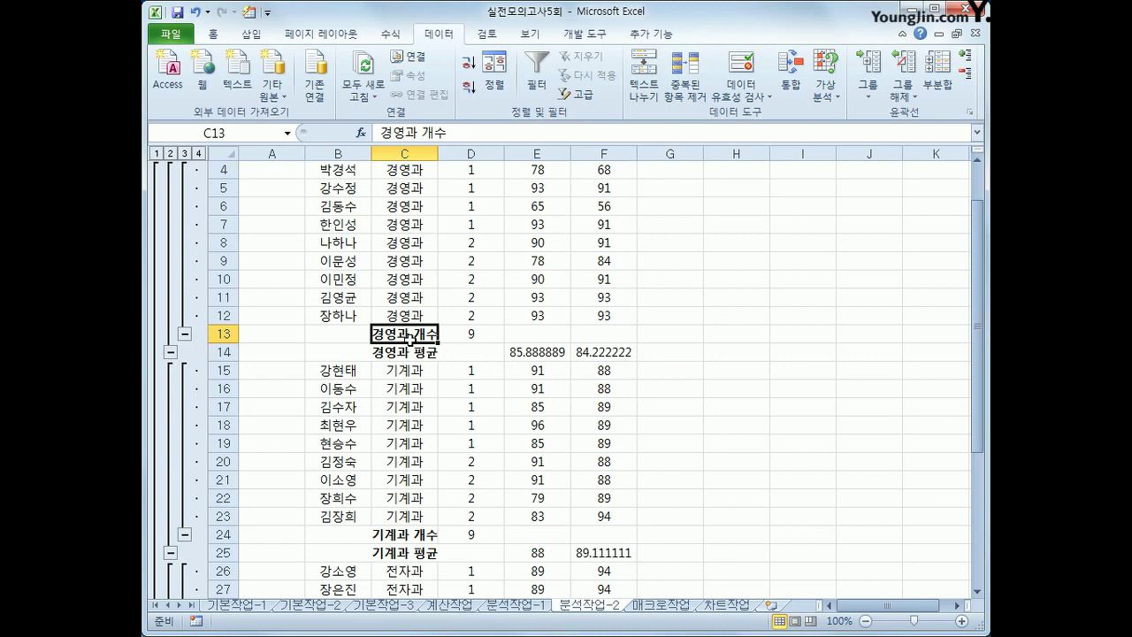
left_click(213, 34)
left_click(952, 93)
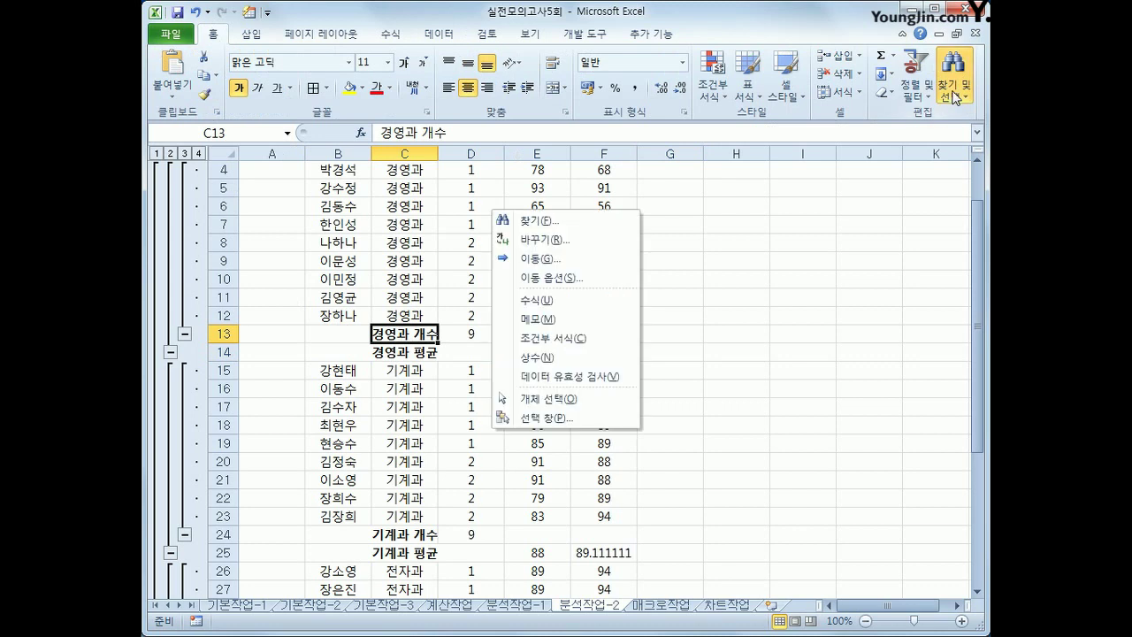
left_click(550, 240)
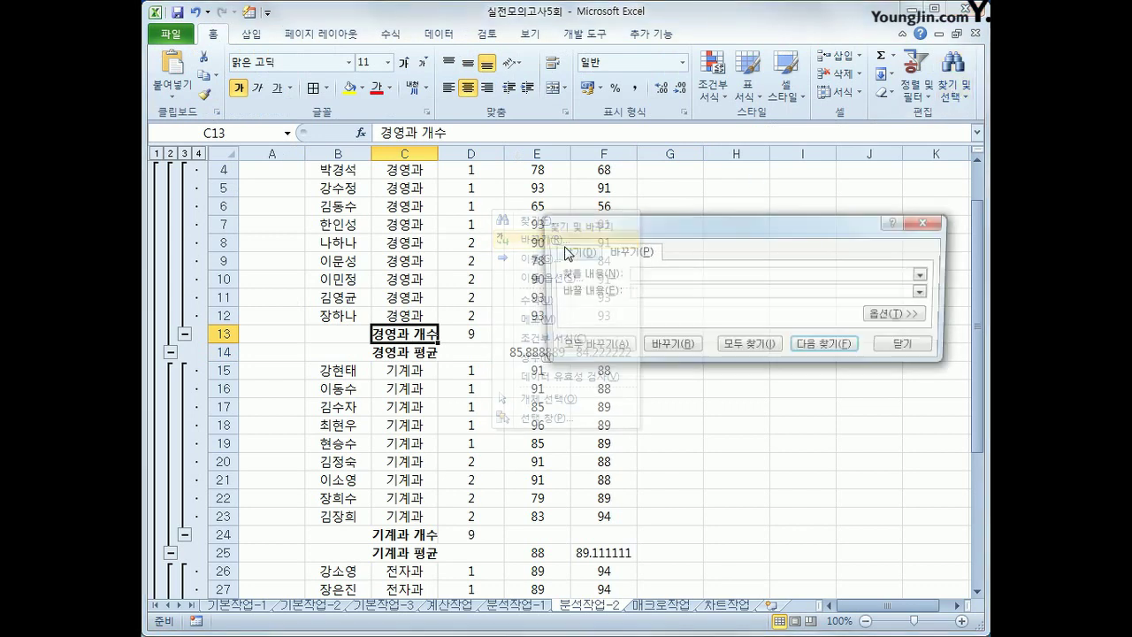
type("개수")
key("Tab")
type("총합")
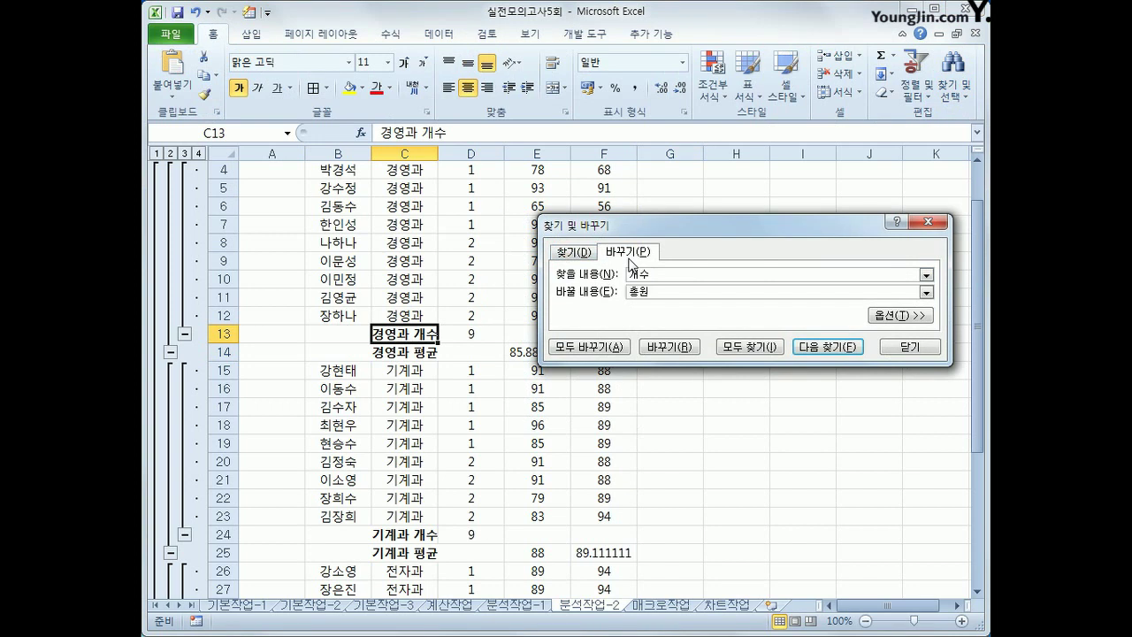
left_click(621, 347)
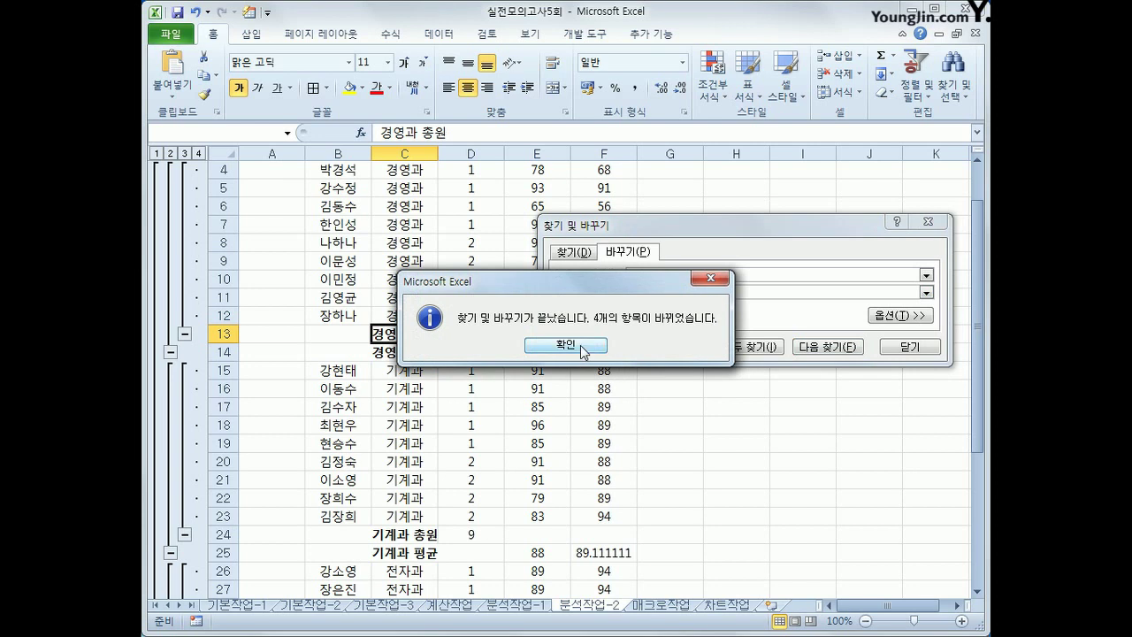
left_click(580, 344)
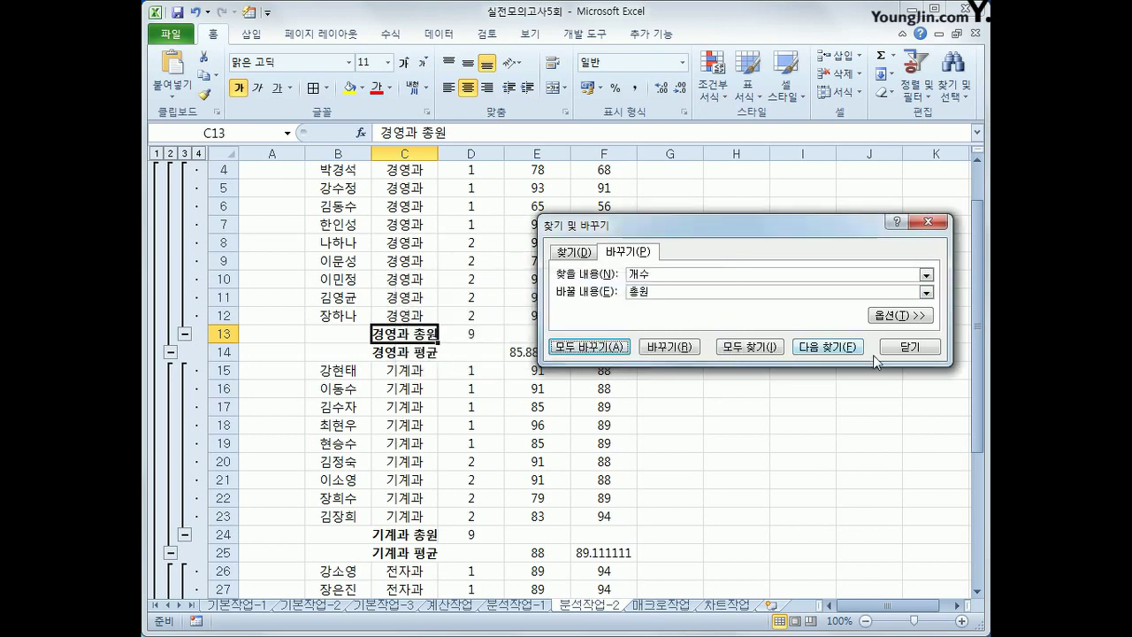
left_click(900, 349)
left_click(733, 433)
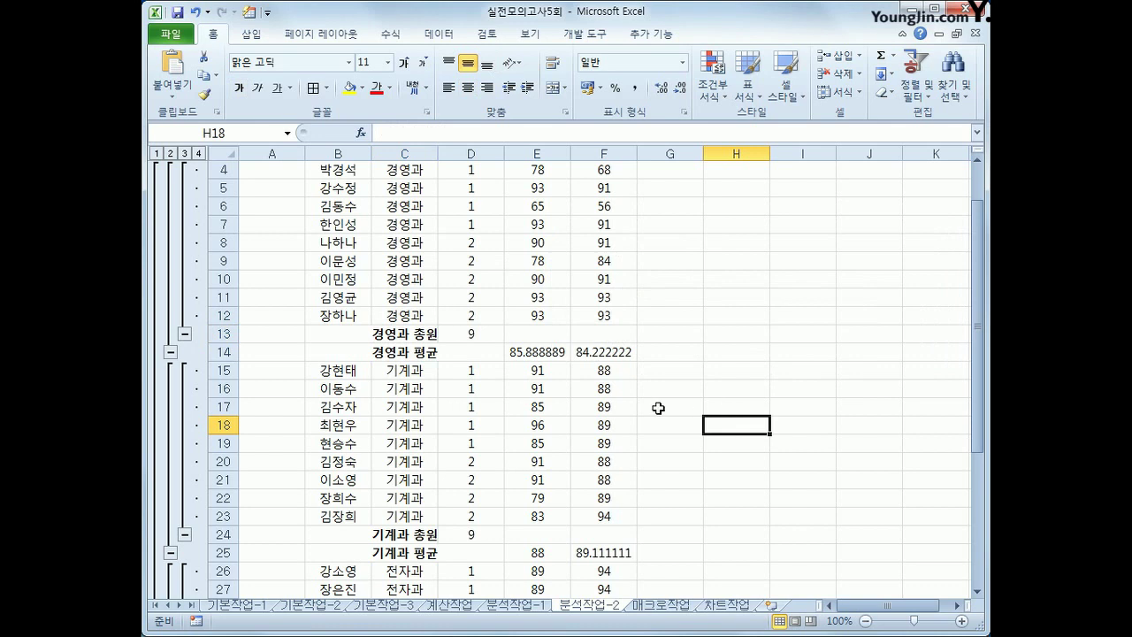
Format the 중간 and 기말 averages in rows 14, 25, 35 and 37 as 숫자 with 1 decimal place.
left_click_drag(539, 351, 592, 365)
scroll(589, 366, "up", 1)
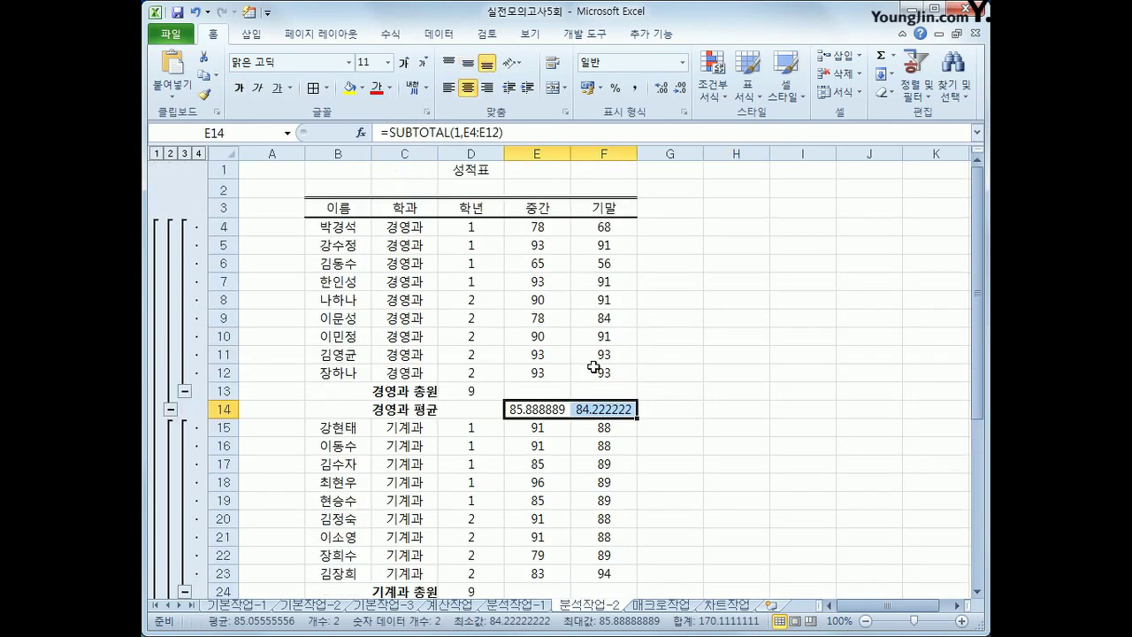
scroll(590, 366, "down", 2)
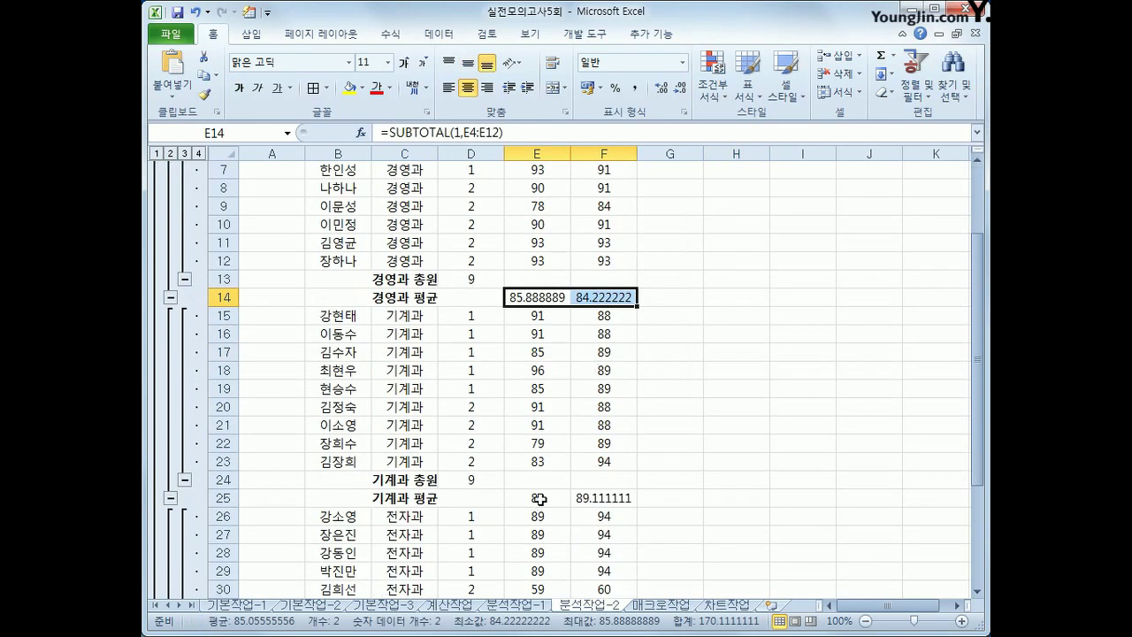
left_click_drag(540, 498, 601, 498)
scroll(600, 498, "down", 3)
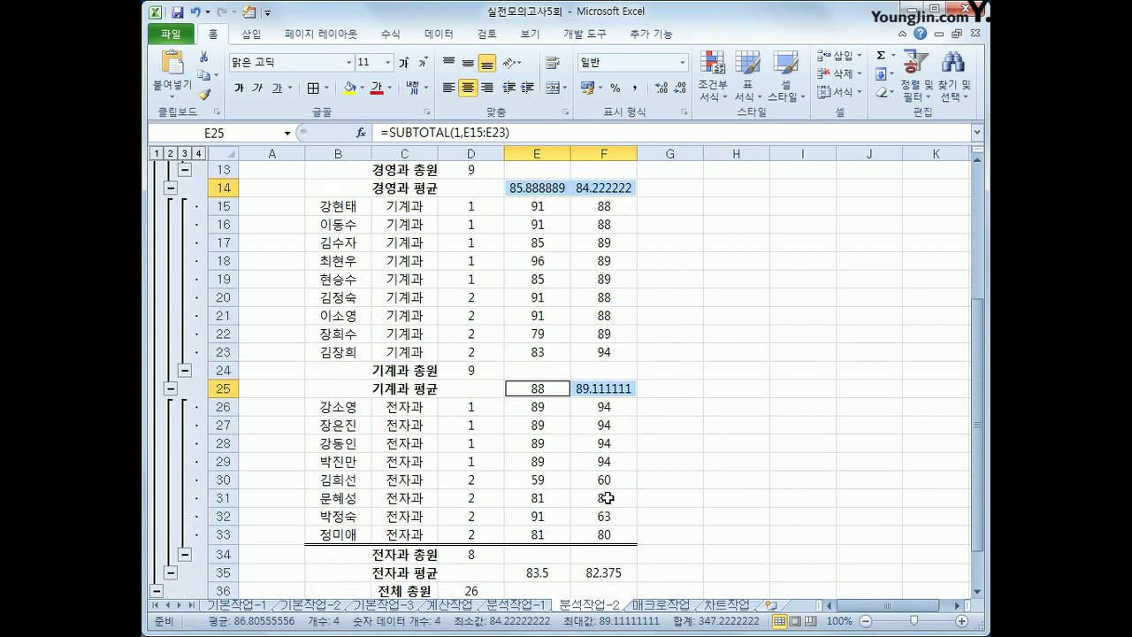
left_click_drag(531, 520, 605, 524, "ctrl")
left_click_drag(543, 555, 600, 557, "ctrl")
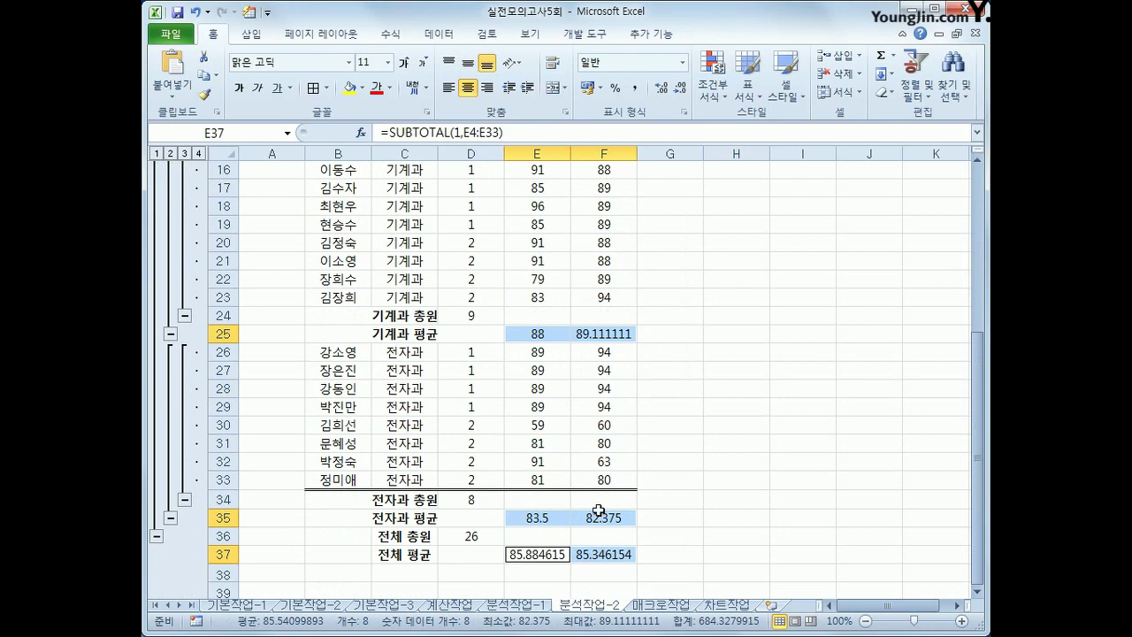
right_click(603, 335)
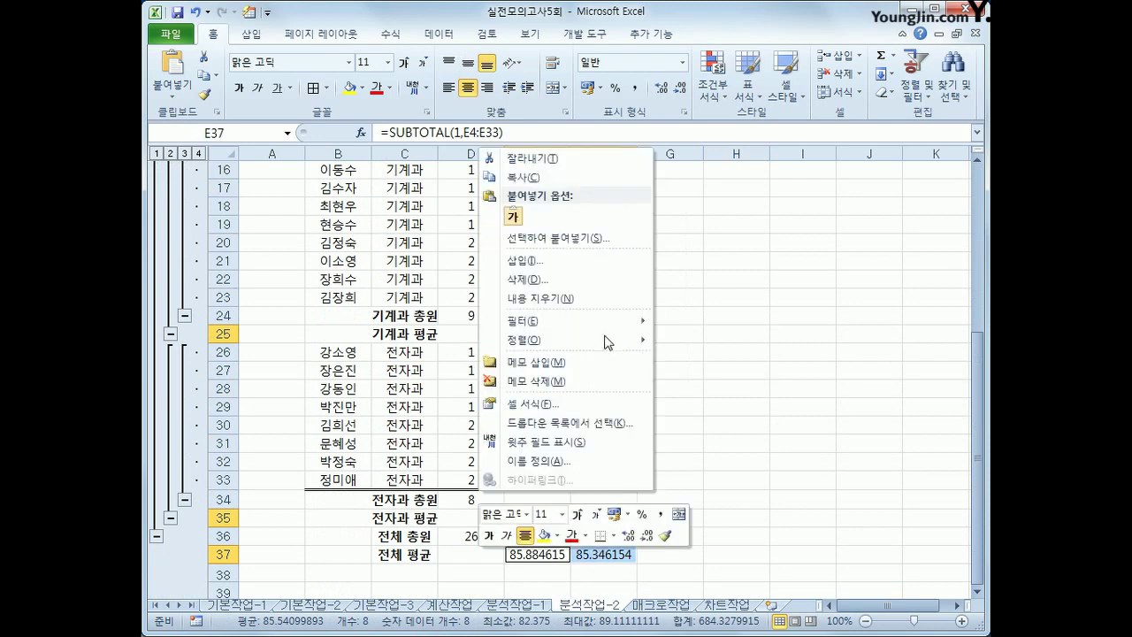
left_click(522, 403)
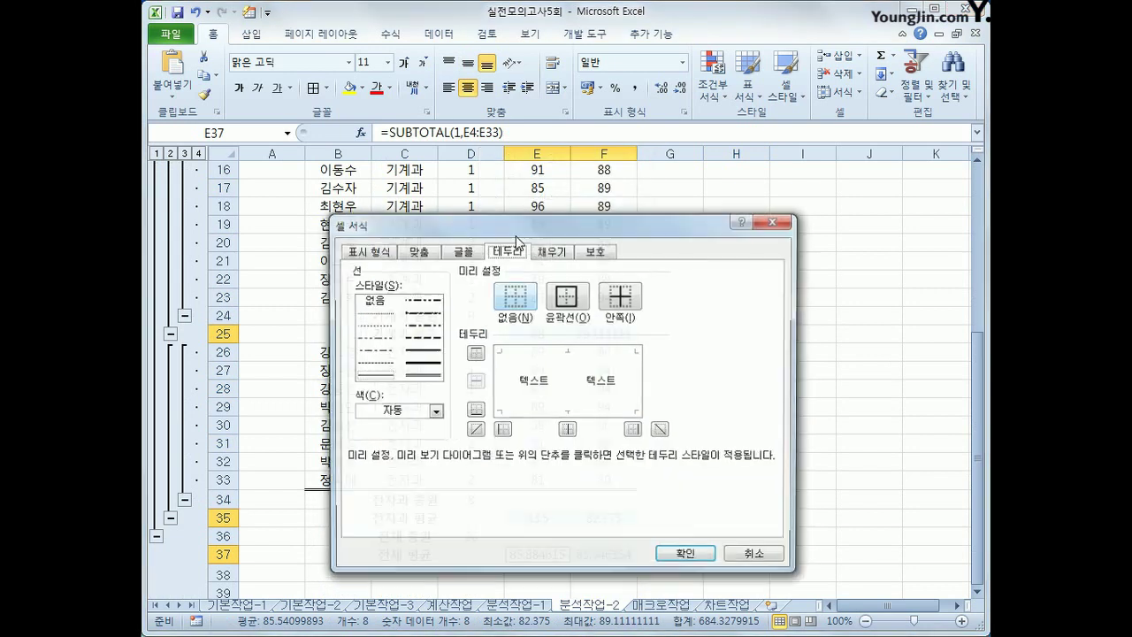
left_click(369, 256)
left_click_drag(545, 228, 609, 117)
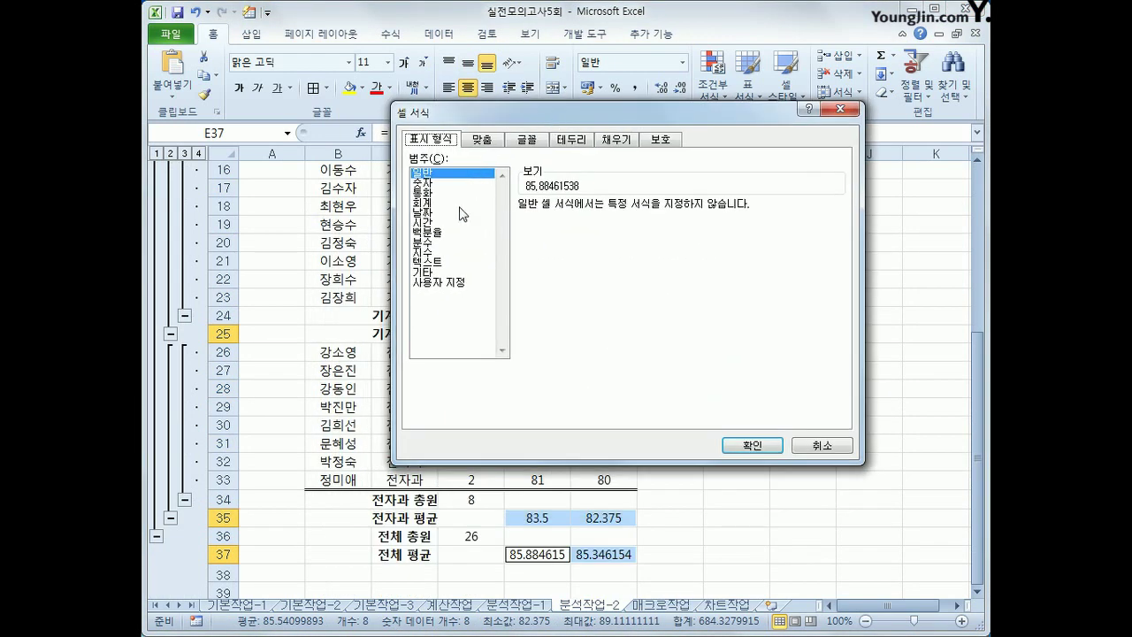
left_click(453, 183)
left_click(644, 209)
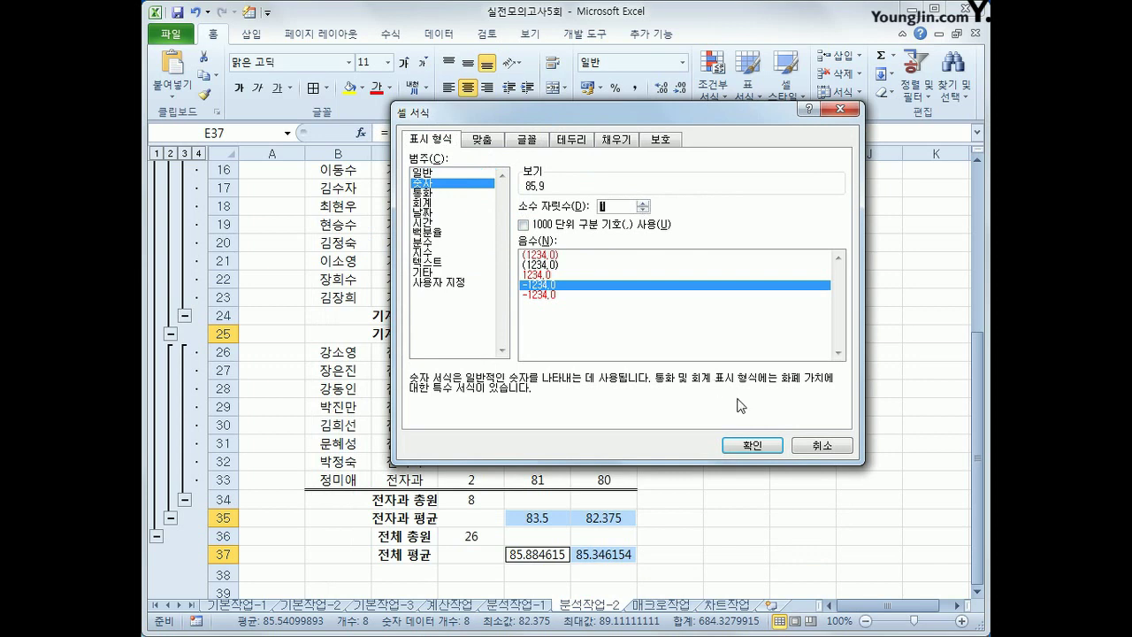
left_click(752, 445)
scroll(699, 398, "up", 2)
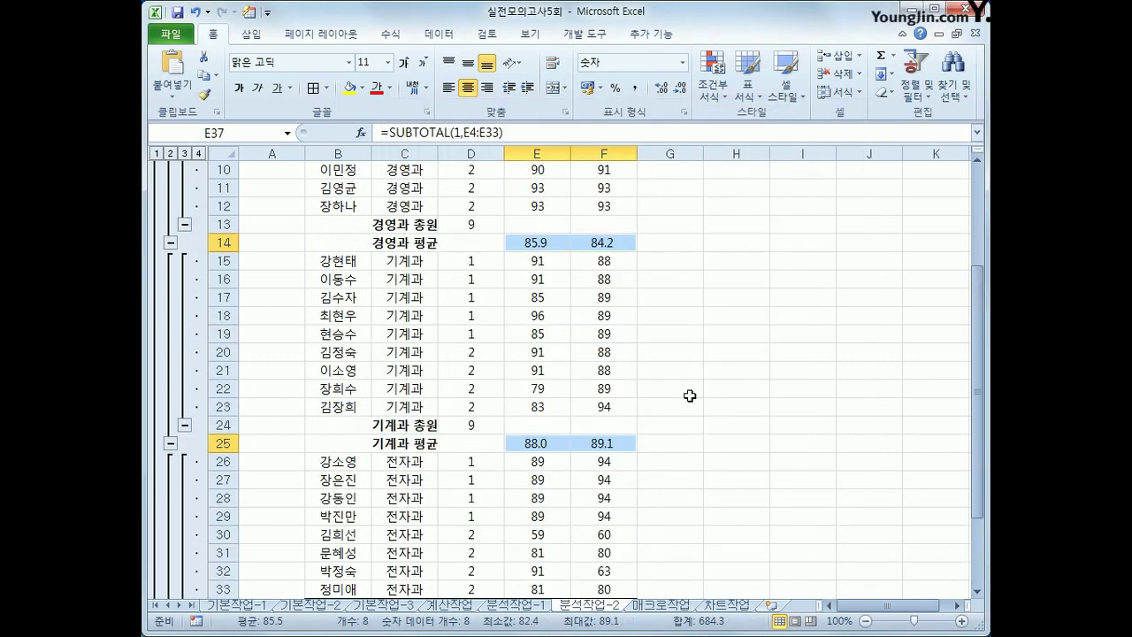
scroll(621, 283, "up", 3)
left_click(481, 168)
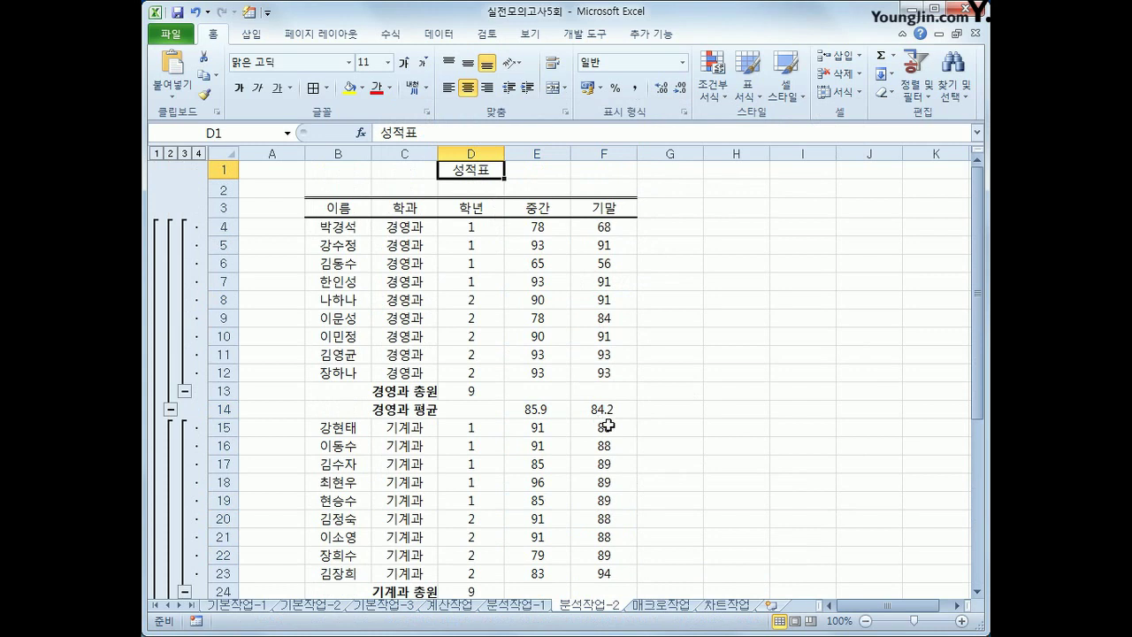
On the 매크로작업 sheet, start recording a macro named 평균계산 in the current workbook.
left_click(661, 606)
left_click(711, 451)
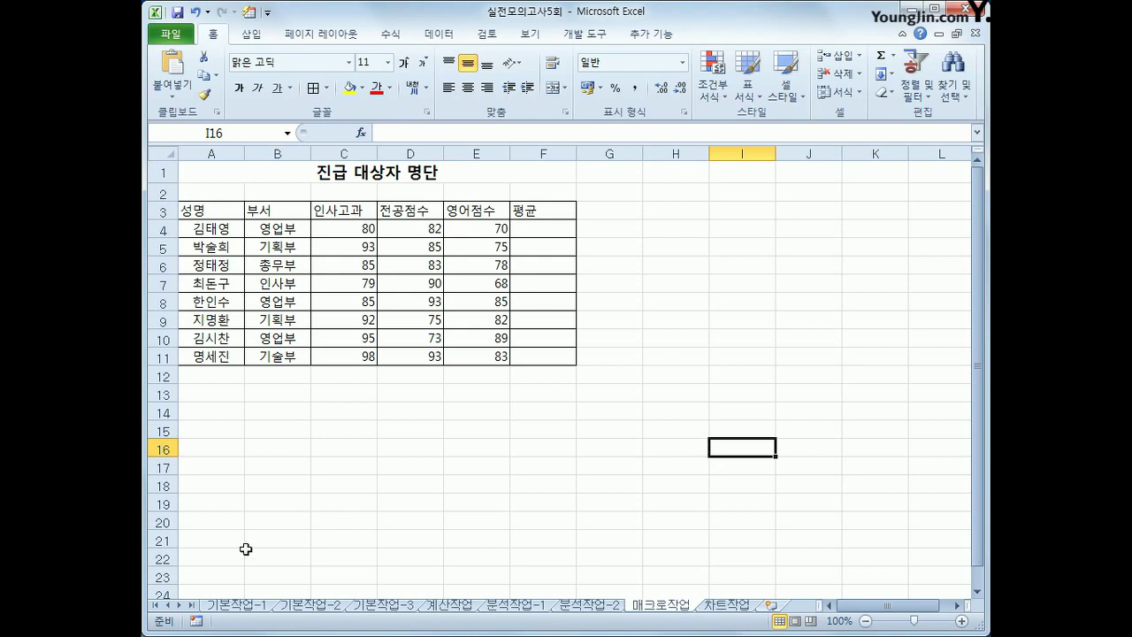
left_click(196, 621)
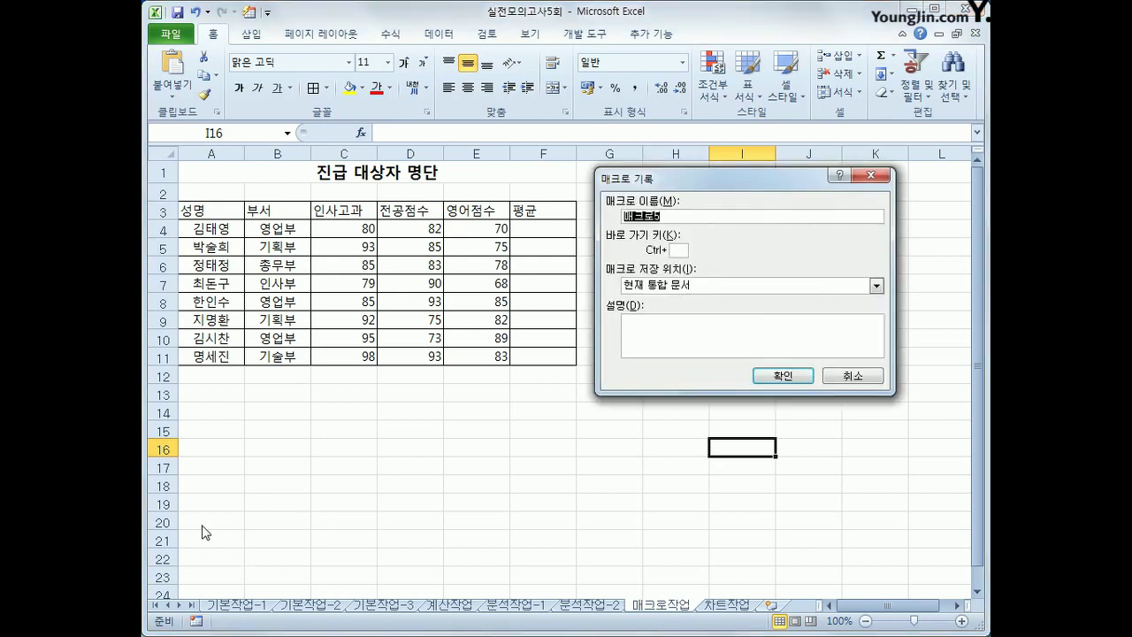
type("평균계산")
key("Return")
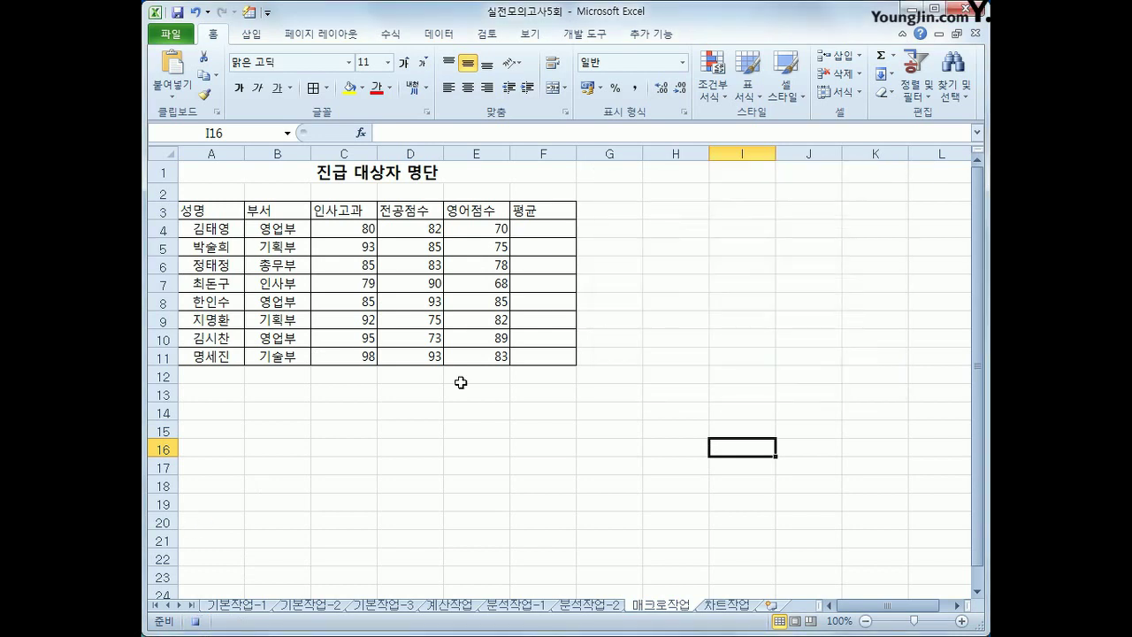
Enter =AVERAGE(C4:E4) in F4 and fill the formula down to F11.
left_click(526, 229)
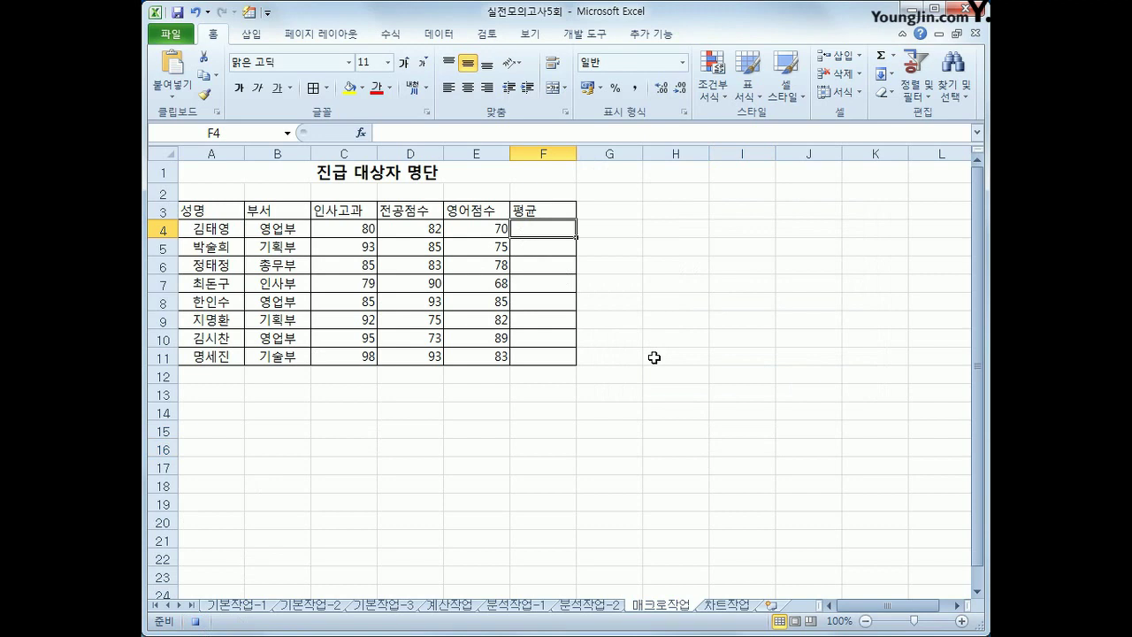
type("=av")
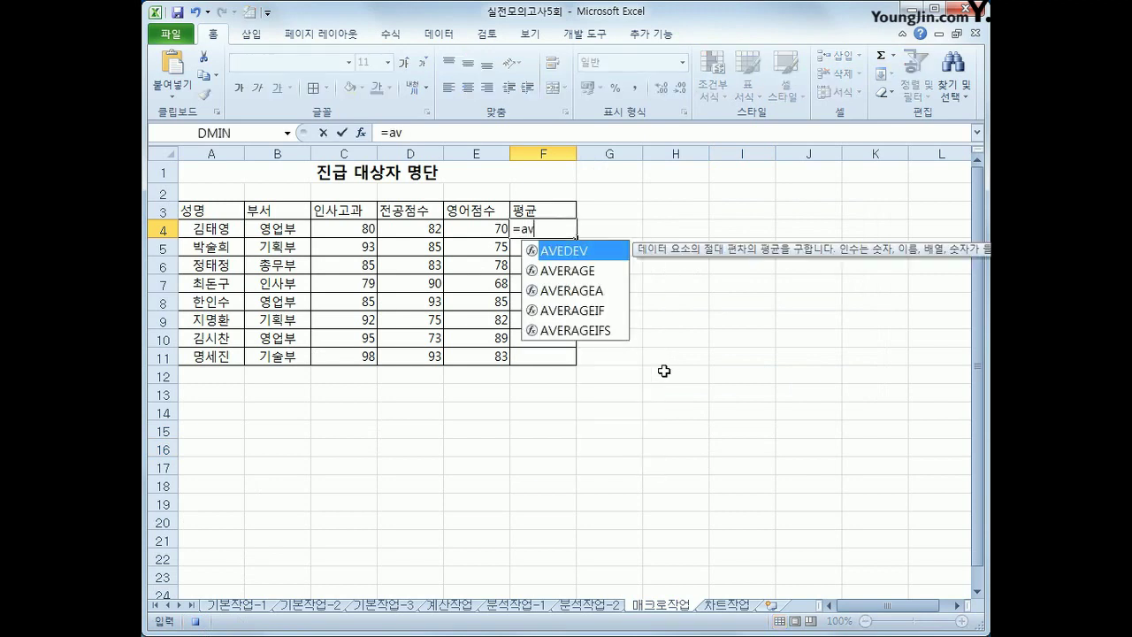
key("Down")
key("Tab")
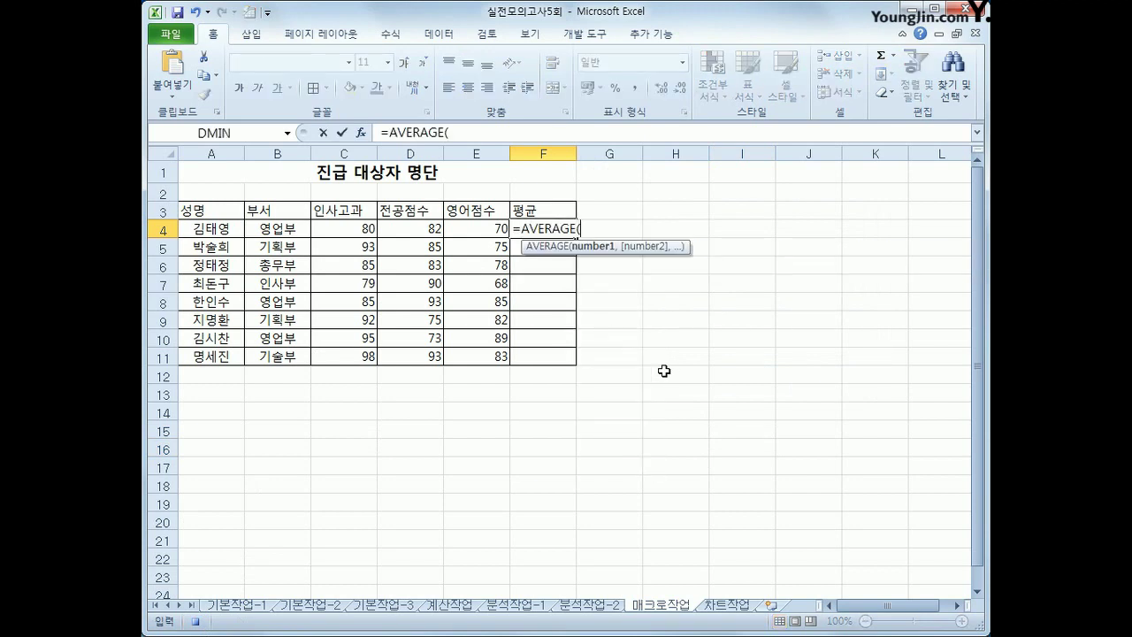
left_click_drag(359, 233, 462, 226)
type(")")
key("Return")
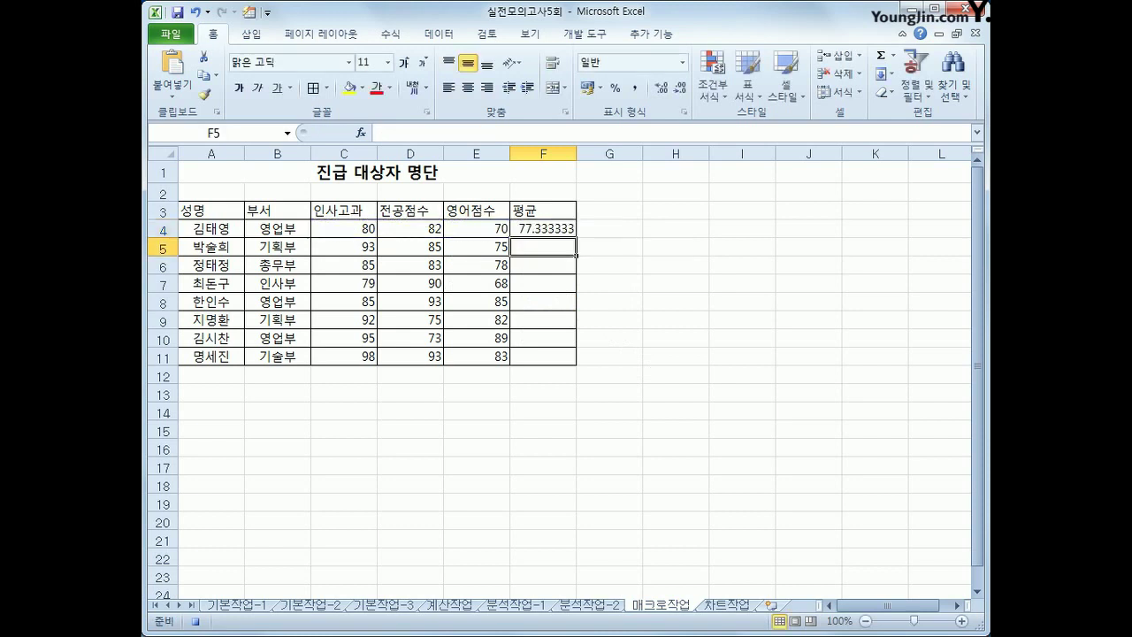
left_click(548, 223)
left_click_drag(575, 237, 564, 370)
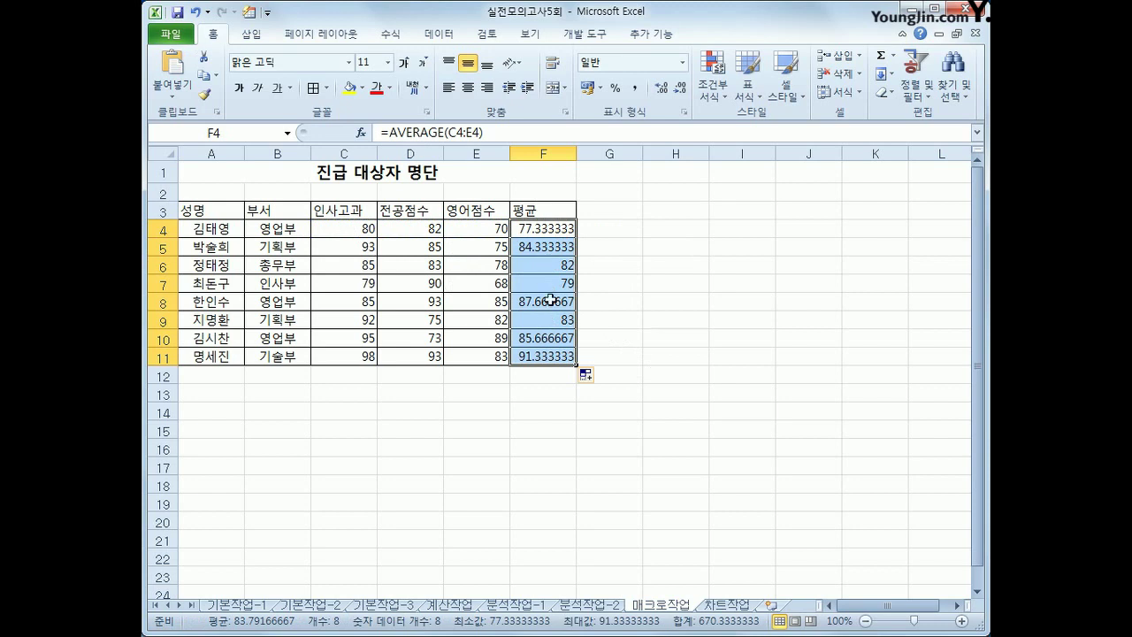
Format F4:F11 as 숫자 with 2 decimal places and stop recording the macro.
right_click(550, 269)
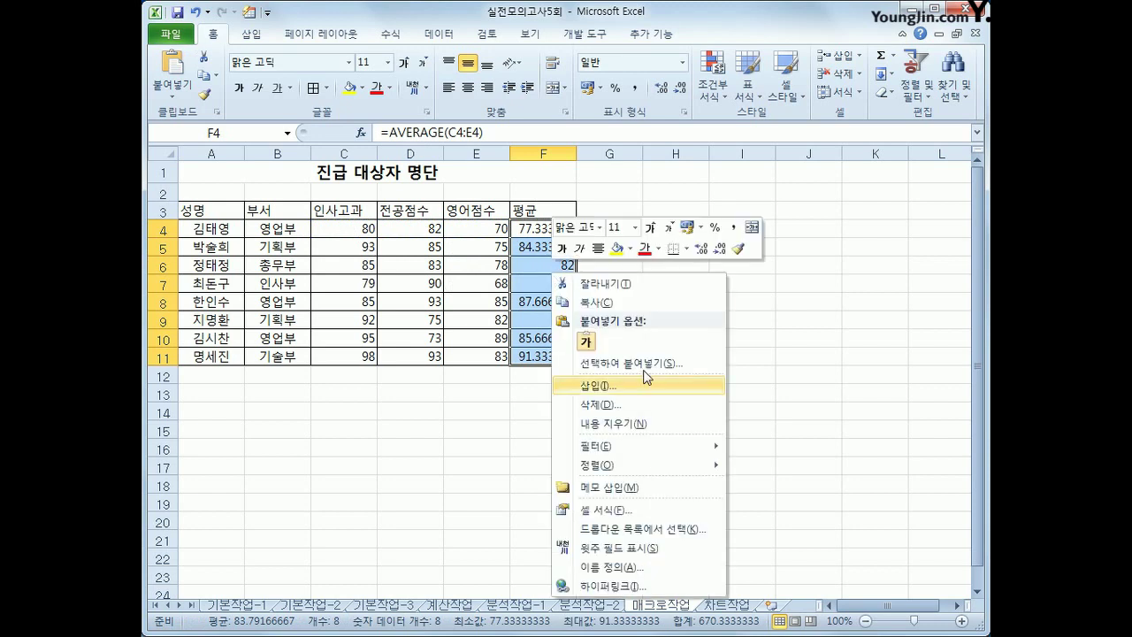
left_click(612, 511)
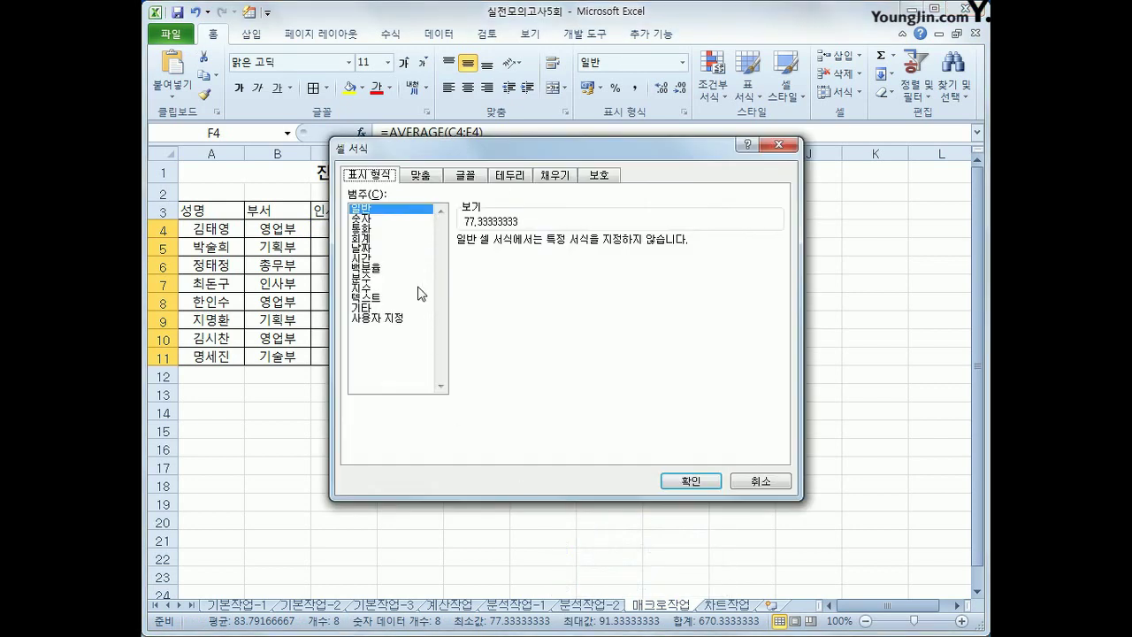
left_click(366, 219)
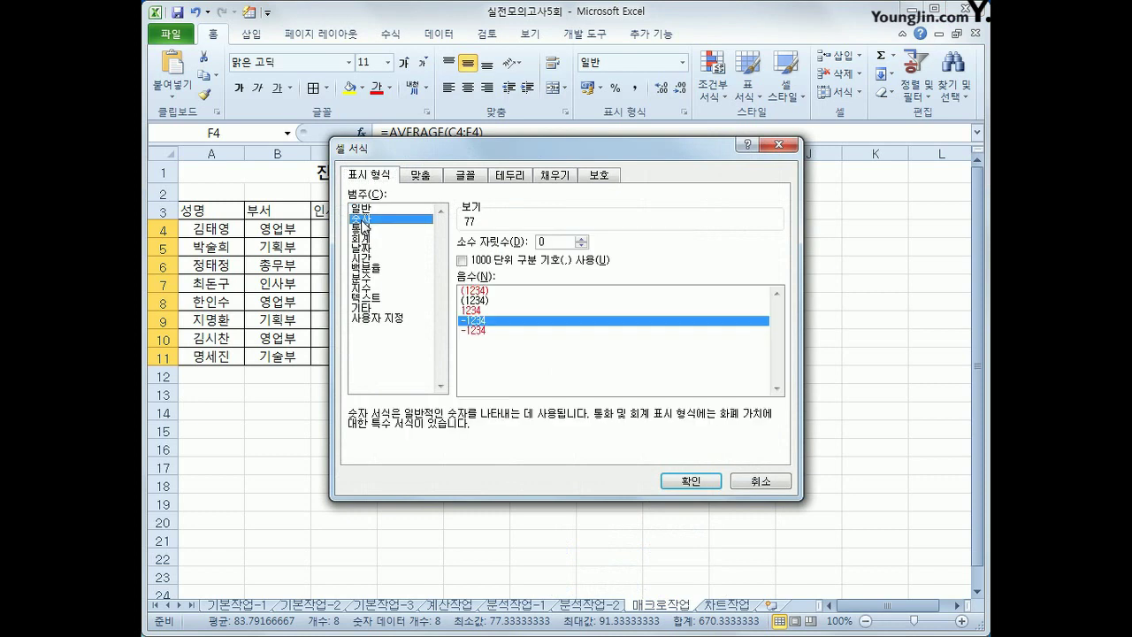
left_click(582, 239)
left_click(582, 239)
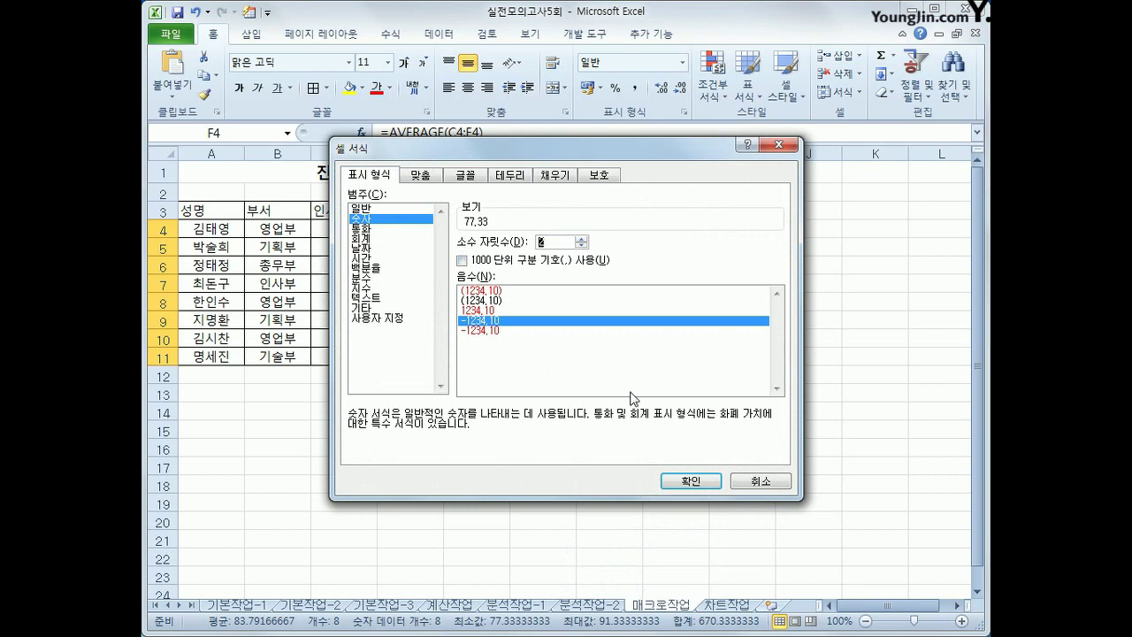
left_click(686, 480)
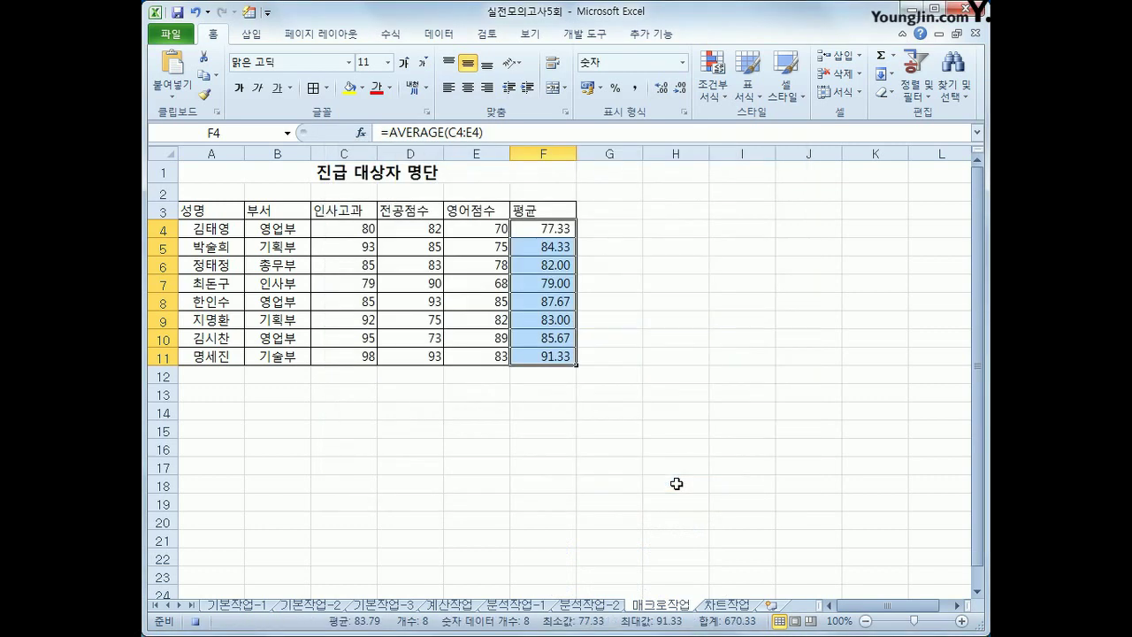
left_click(546, 354)
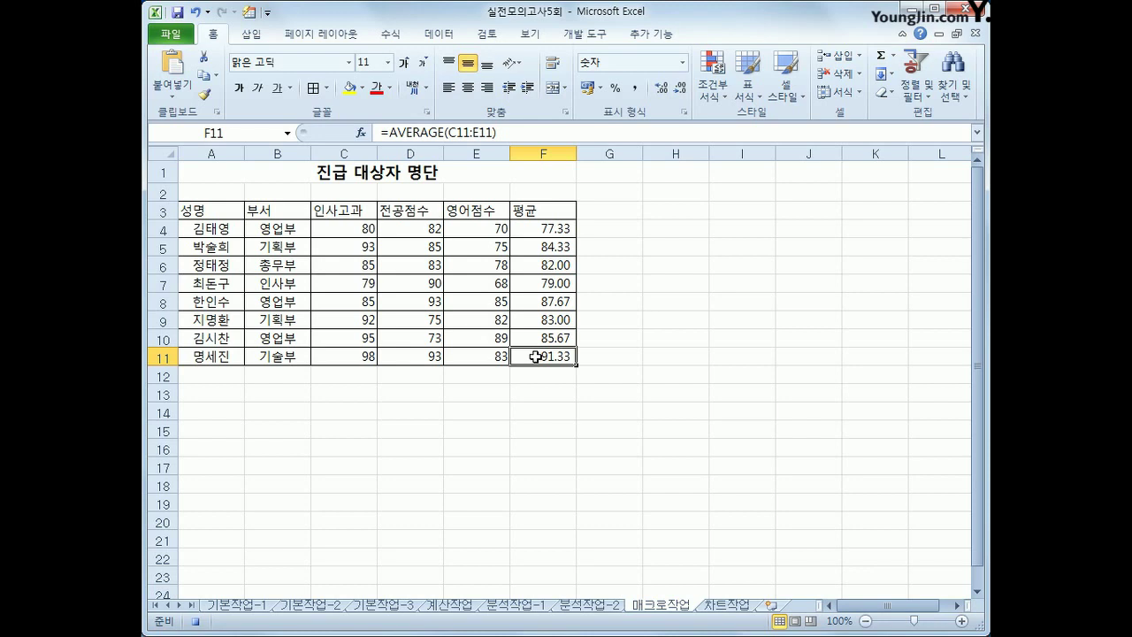
left_click(196, 621)
Insert a cylinder shape over H3:H6, about 2.33 cm high and 2.12 cm wide, with the text 평균.
left_click(251, 33)
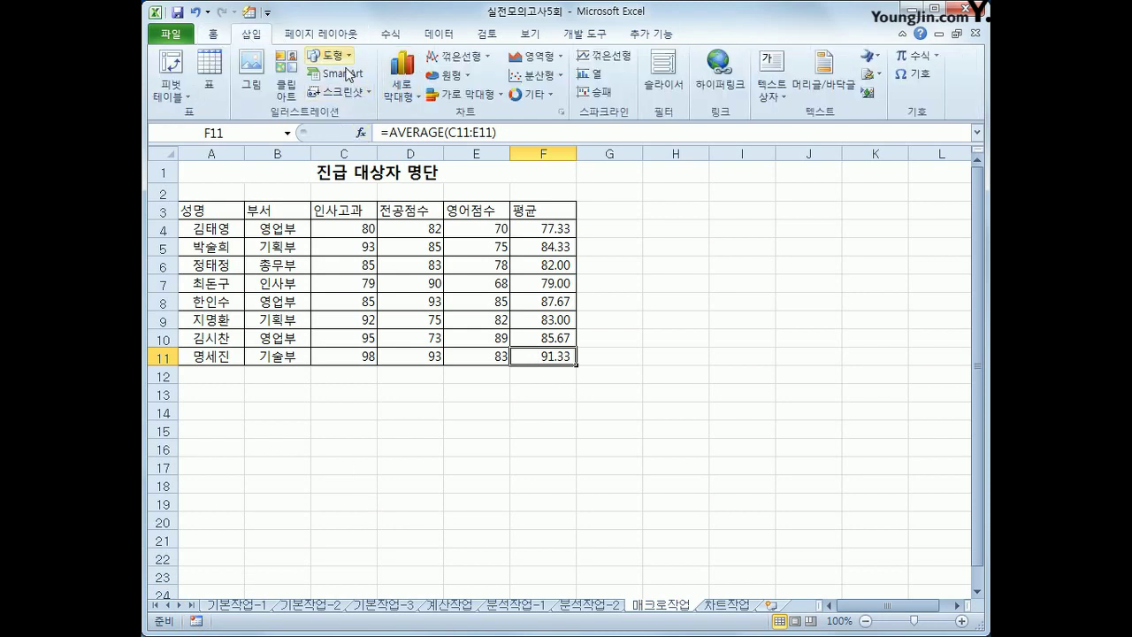
left_click(344, 58)
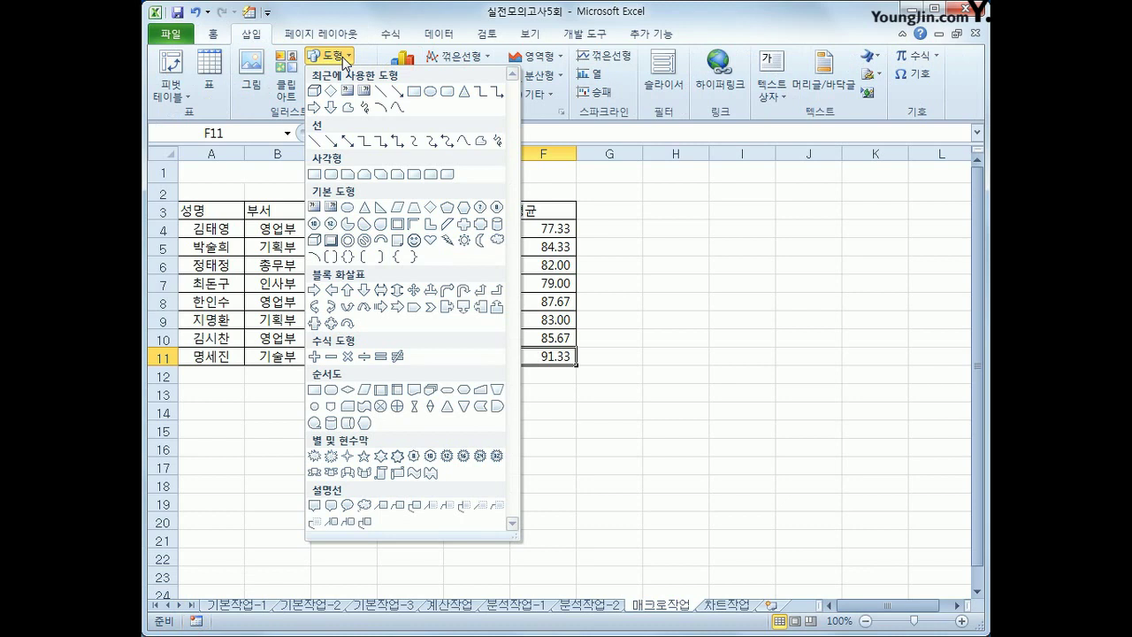
left_click(498, 225)
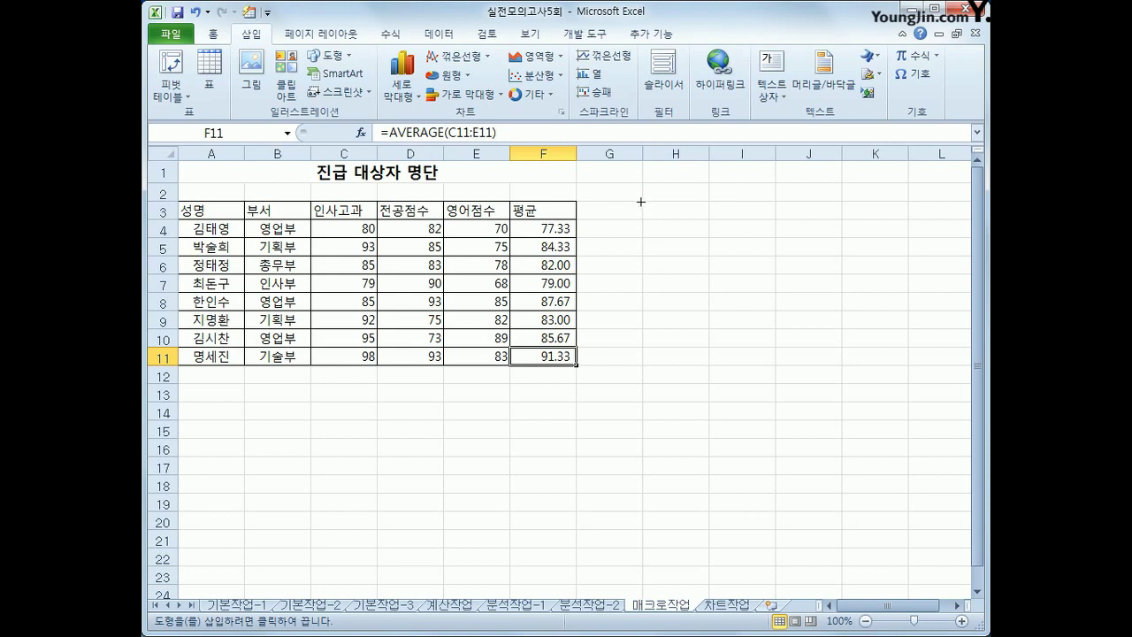
mouse_move(643, 202)
left_mouse_down()
mouse_move(678, 224)
mouse_move(678, 275)
left_mouse_up()
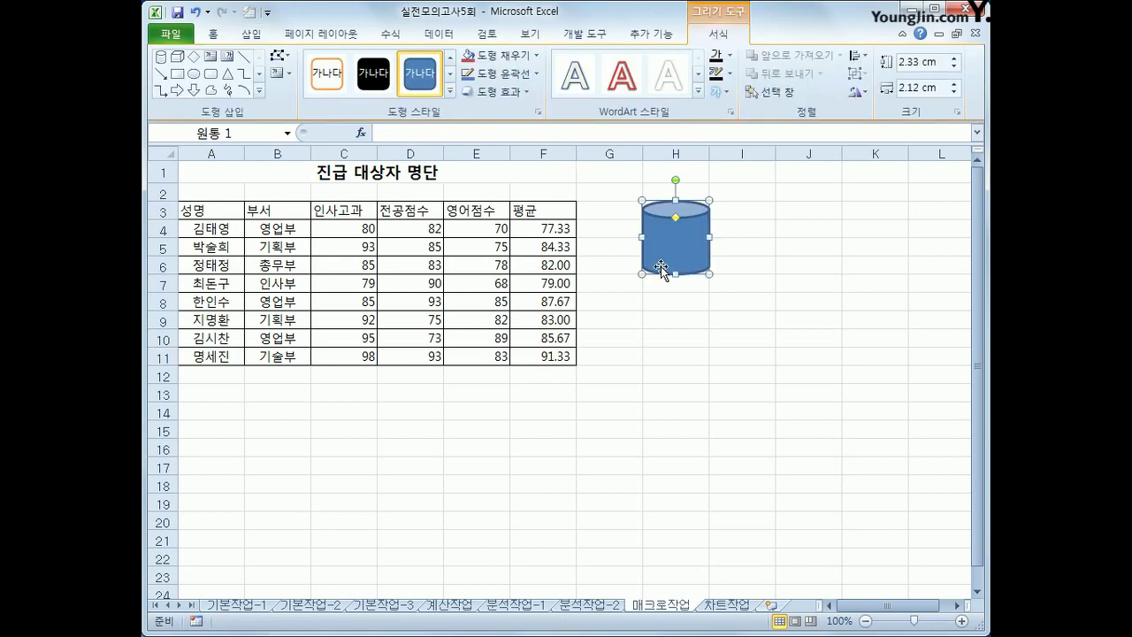
left_click(657, 266)
type("평균")
Assign the 평균계산 macro to the cylinder shape.
right_click(707, 233)
left_click(557, 392)
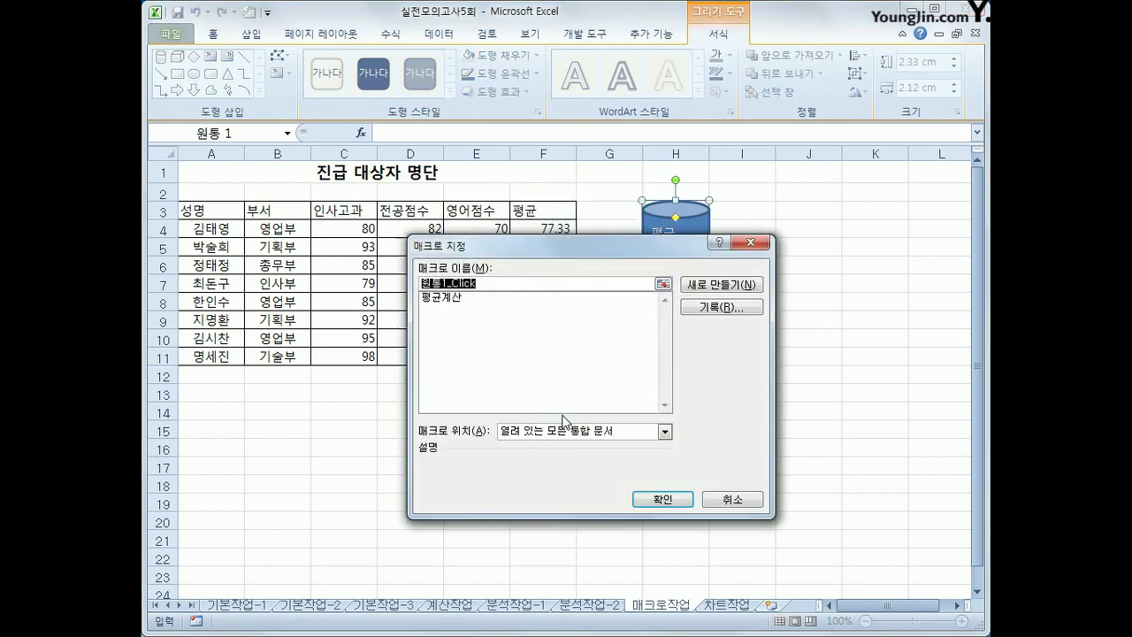
left_click(451, 298)
left_click(676, 498)
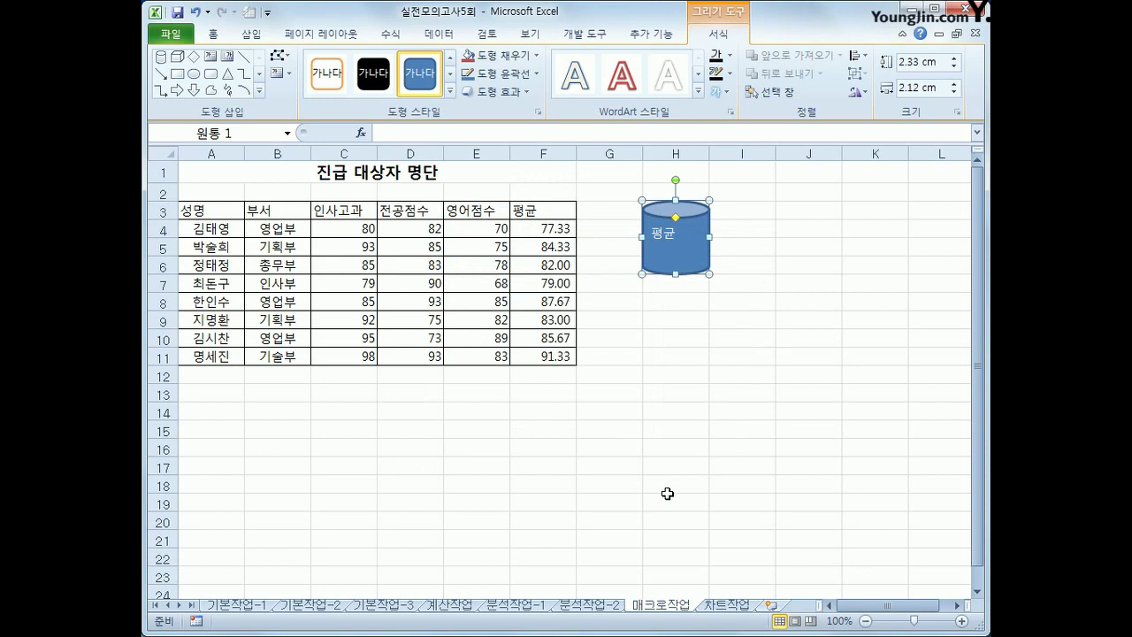
Center the cylinder's text both horizontally and vertically, then deselect the shape.
left_click(213, 34)
left_click(468, 63)
left_click(467, 87)
left_click(777, 361)
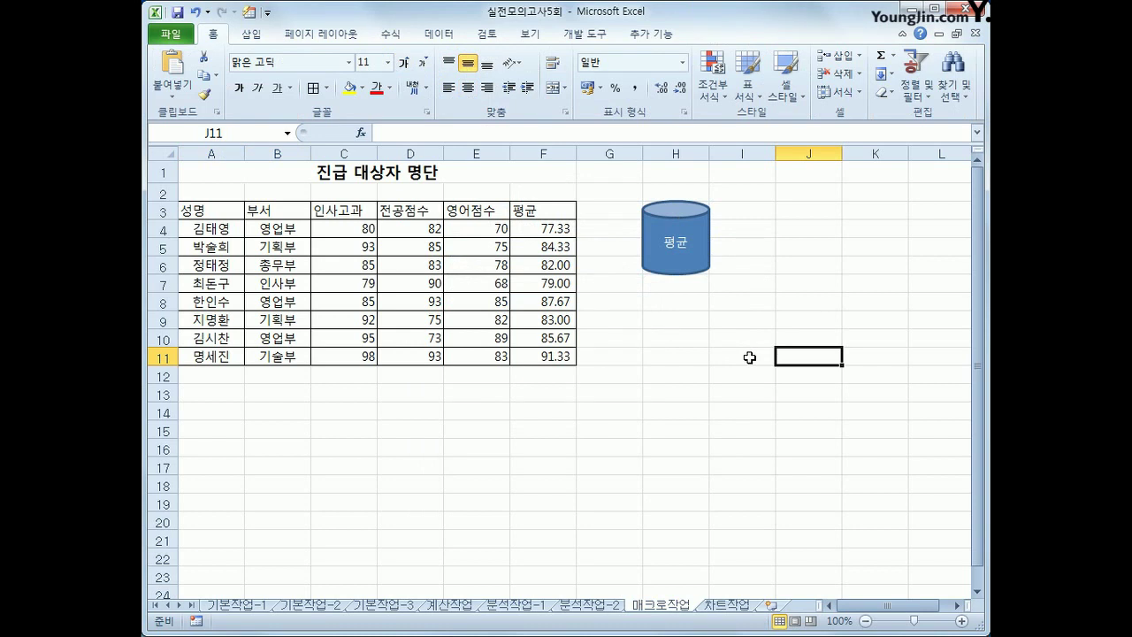
Start recording a macro named 서식지정 in the current workbook.
left_click(197, 622)
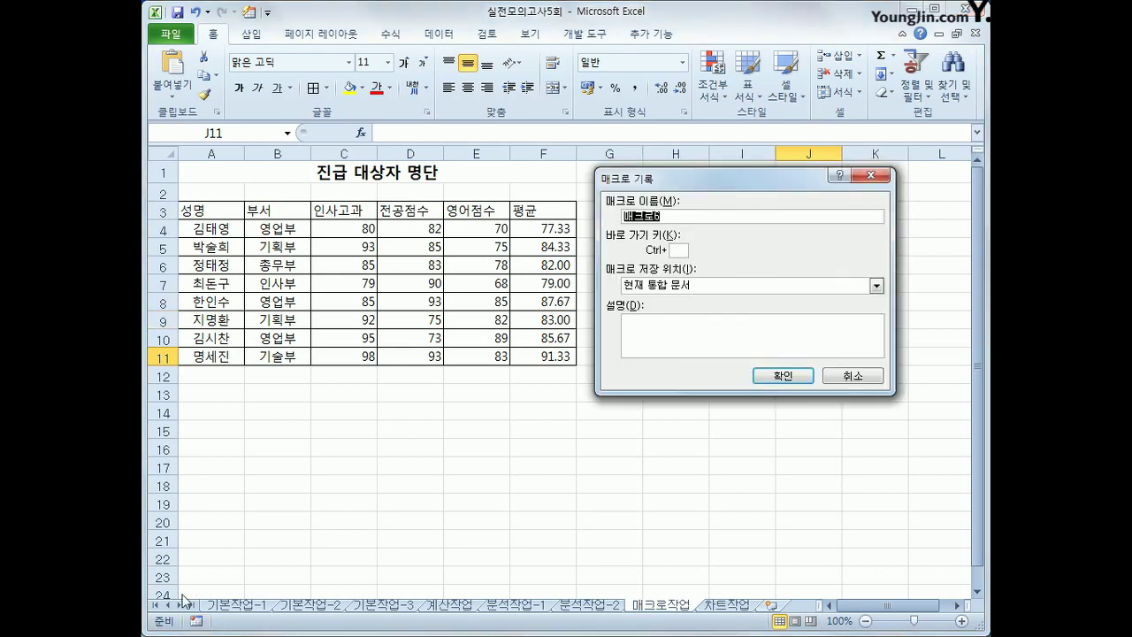
type("서식지정")
key("Return")
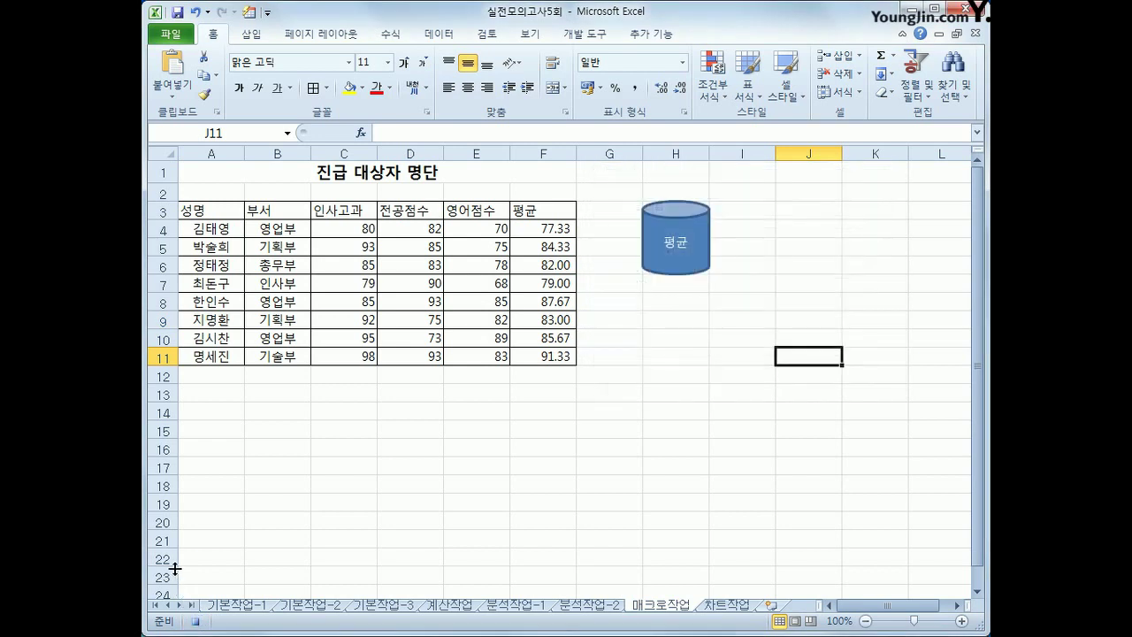
Make the header cells A3:F3 bold, yellow-filled and horizontally centered, then stop recording the macro.
left_click_drag(231, 214, 531, 211)
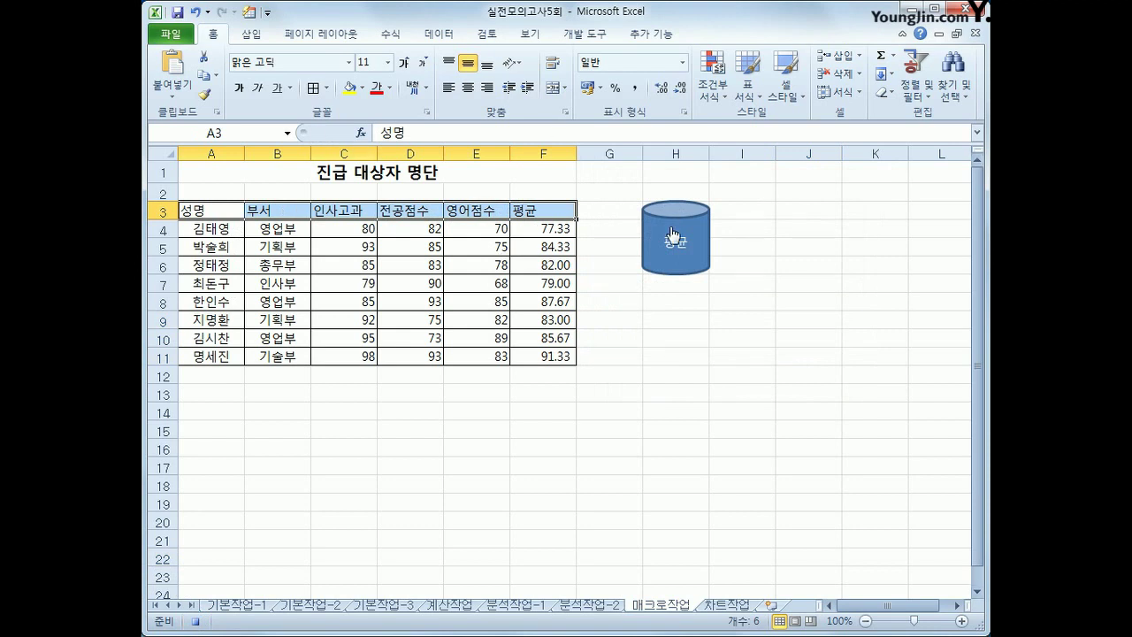
left_click(246, 89)
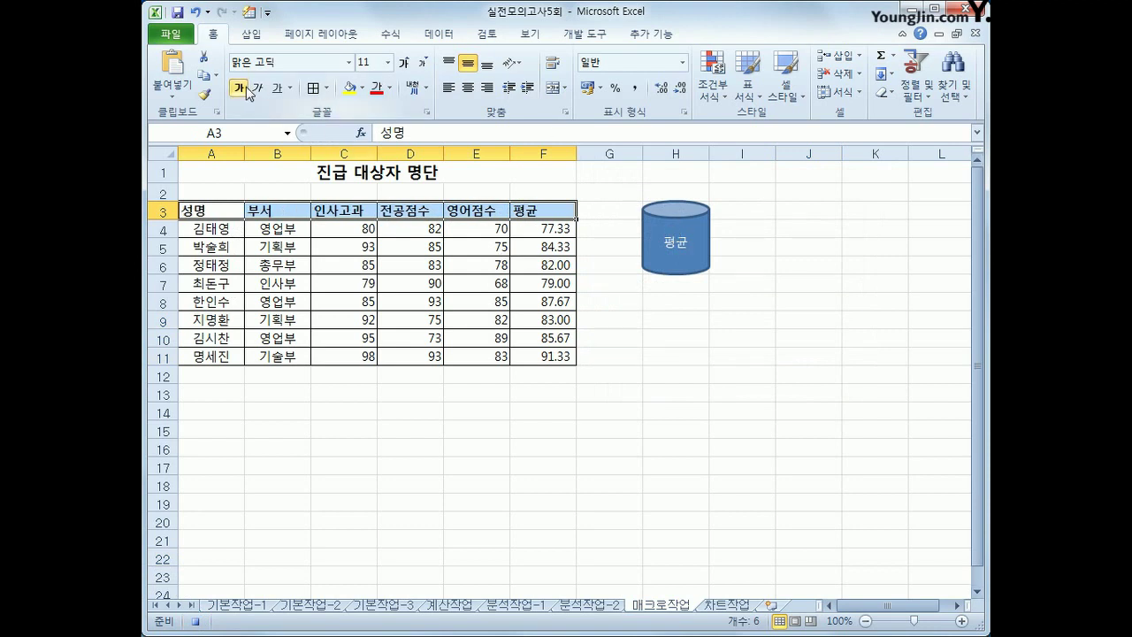
left_click(362, 89)
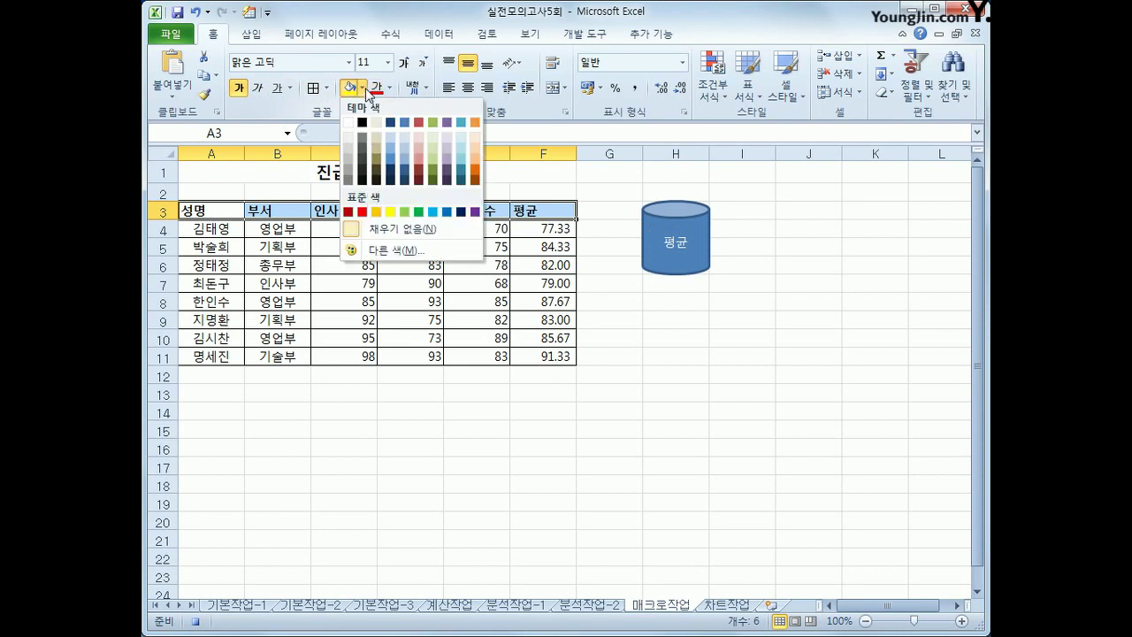
left_click(390, 211)
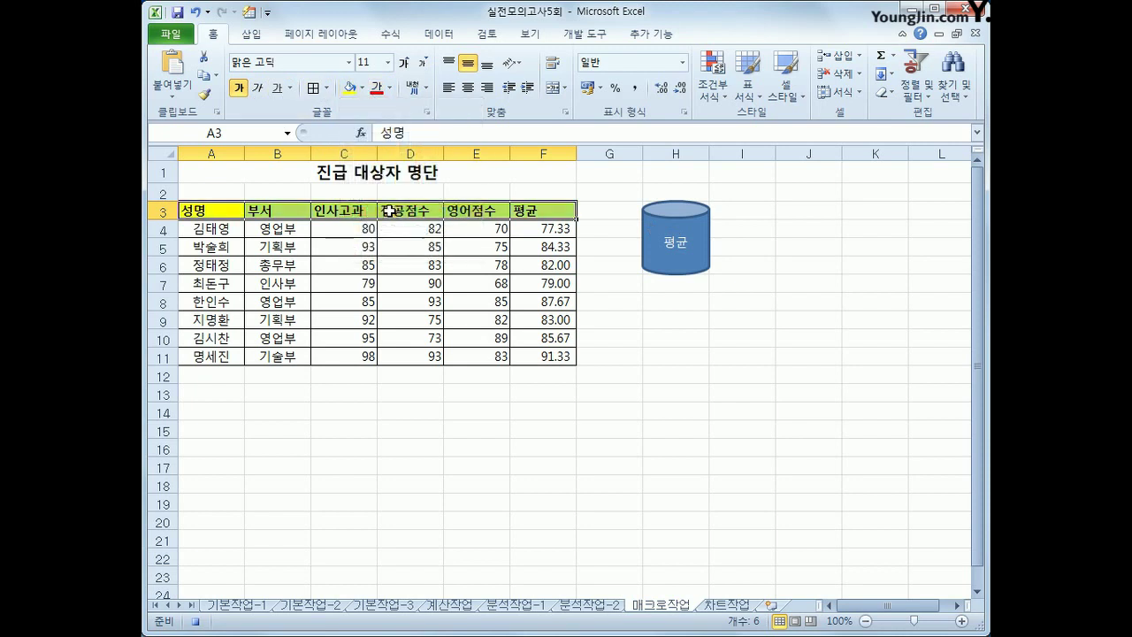
left_click(469, 88)
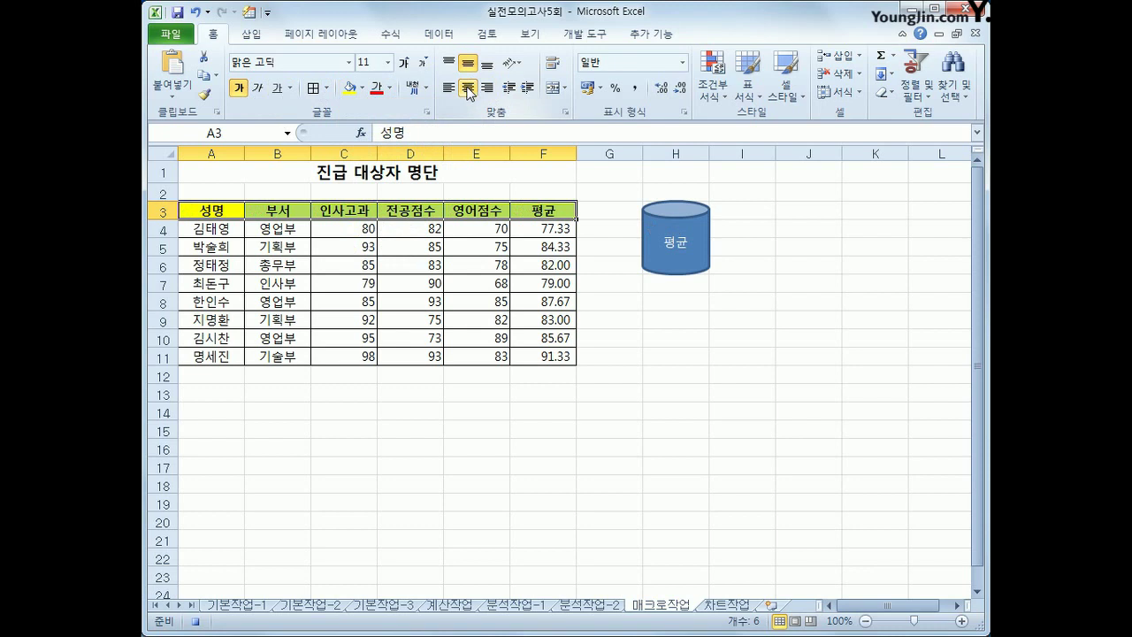
left_click(550, 212)
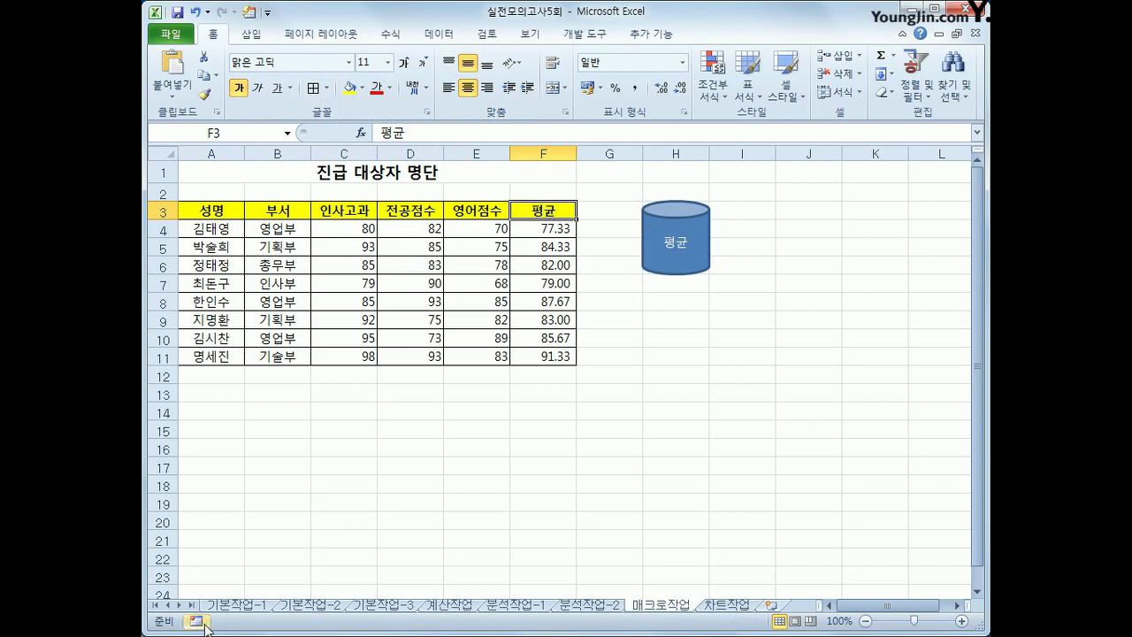
left_click(721, 390)
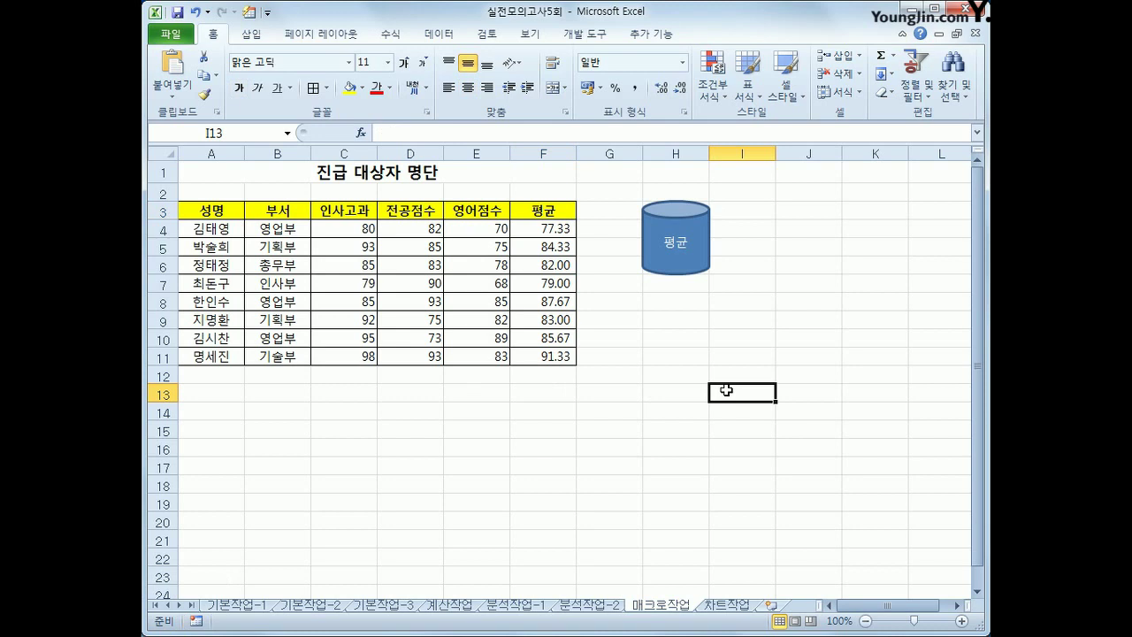
Insert a cube shape over H8:H11, about 2.33 cm high and 2.12 cm wide, with the text 서식.
left_click(251, 34)
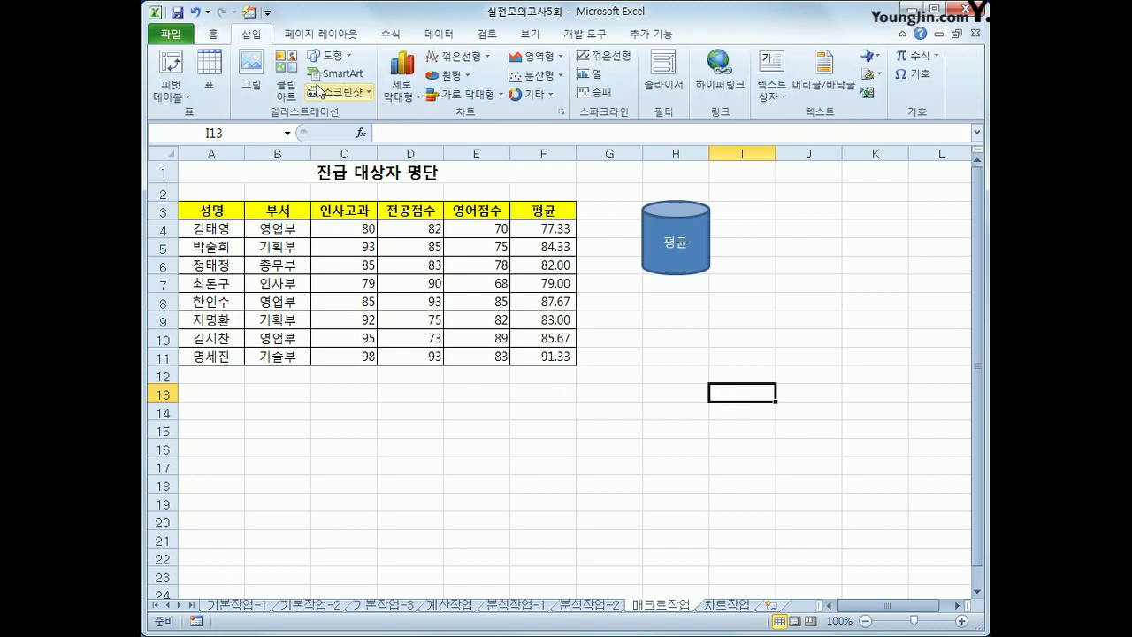
left_click(332, 55)
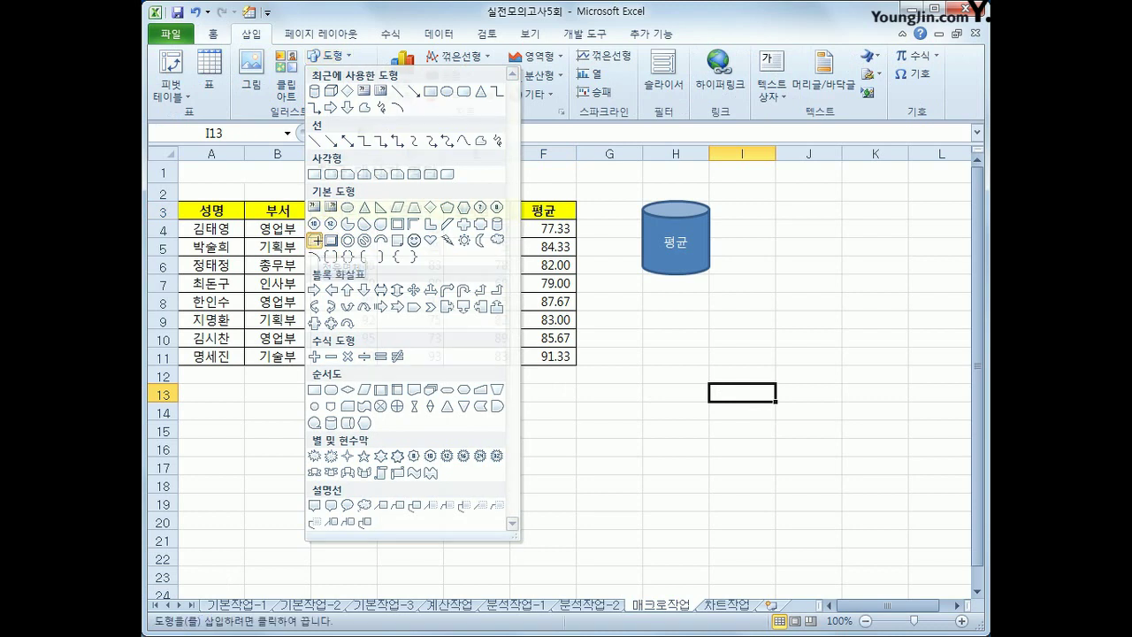
left_click(320, 241)
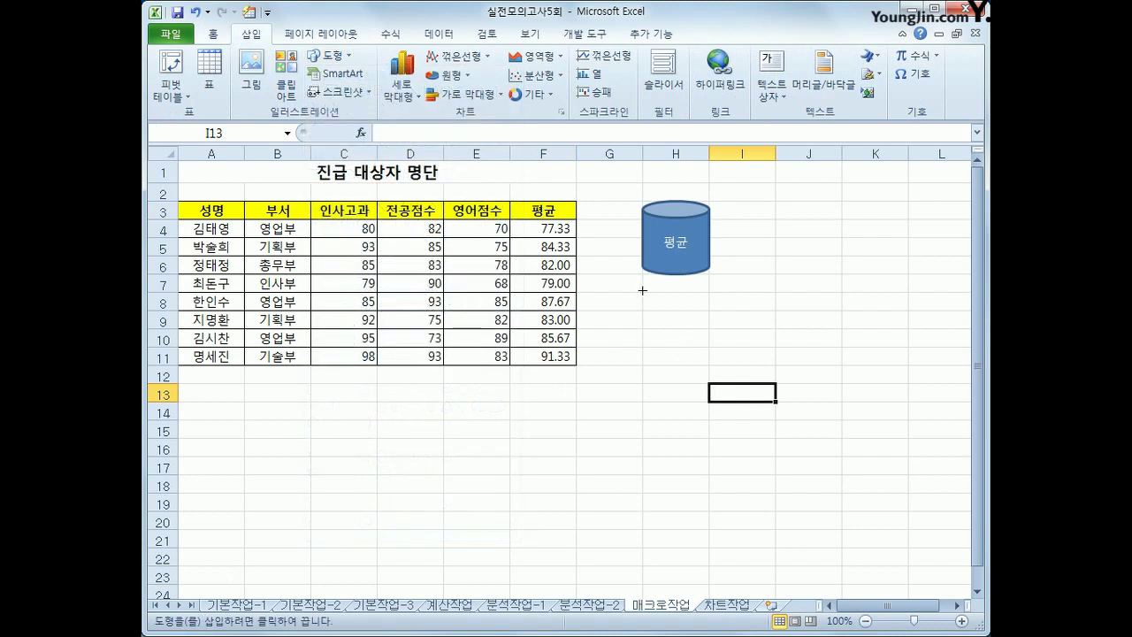
mouse_move(643, 292)
left_mouse_down()
mouse_move(690, 317)
mouse_move(680, 364)
left_mouse_up()
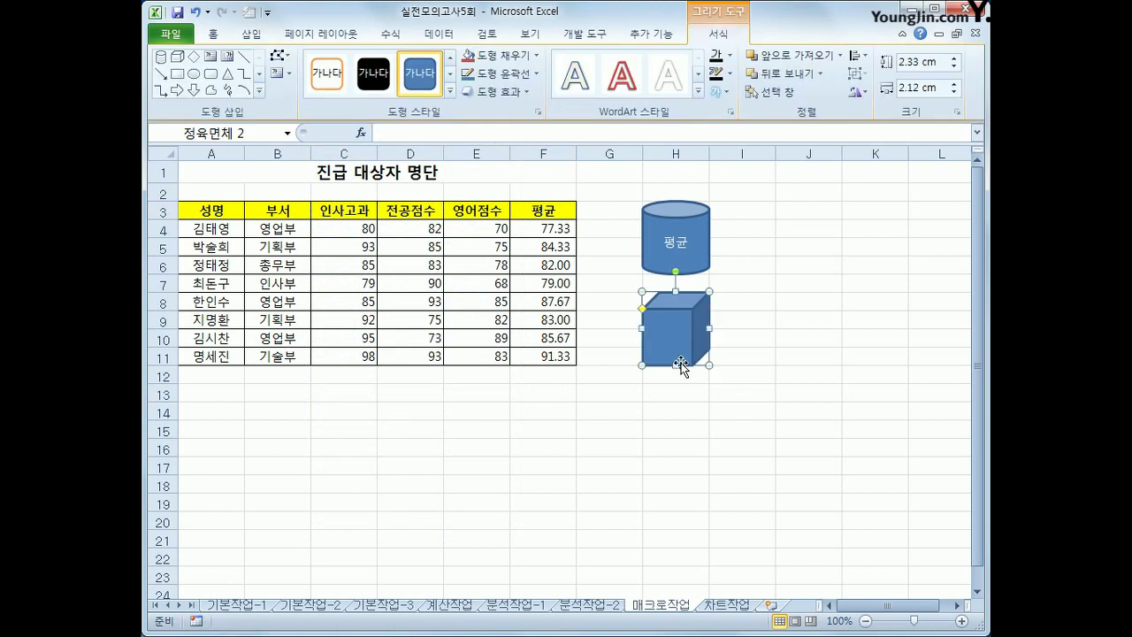
type("서시")
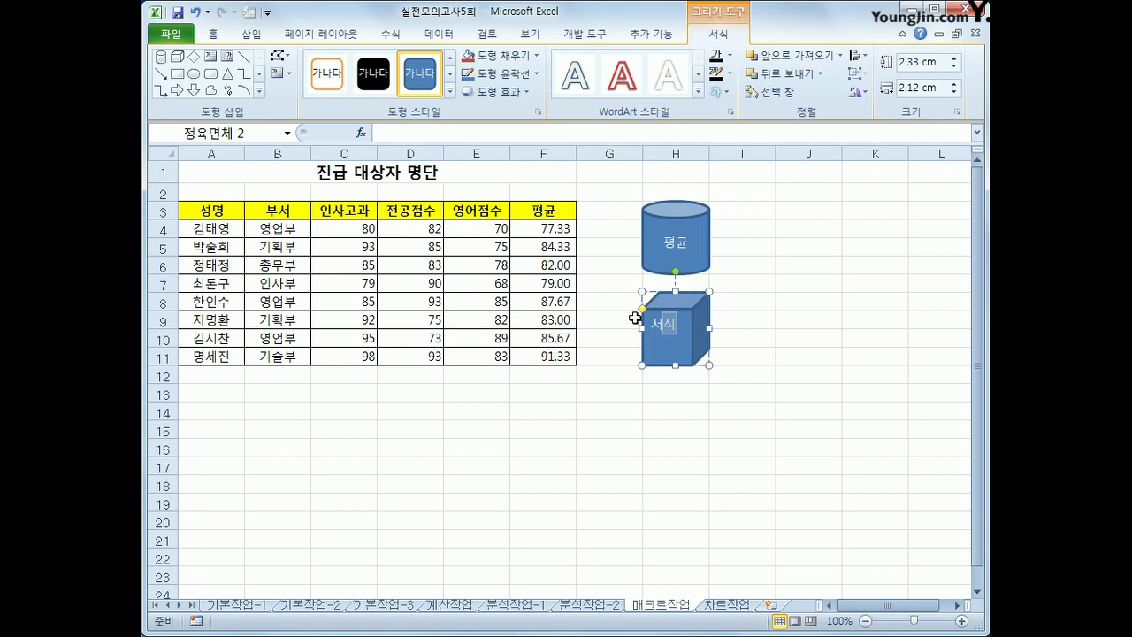
Assign the 서식지정 macro to the cube shape.
right_click(686, 315)
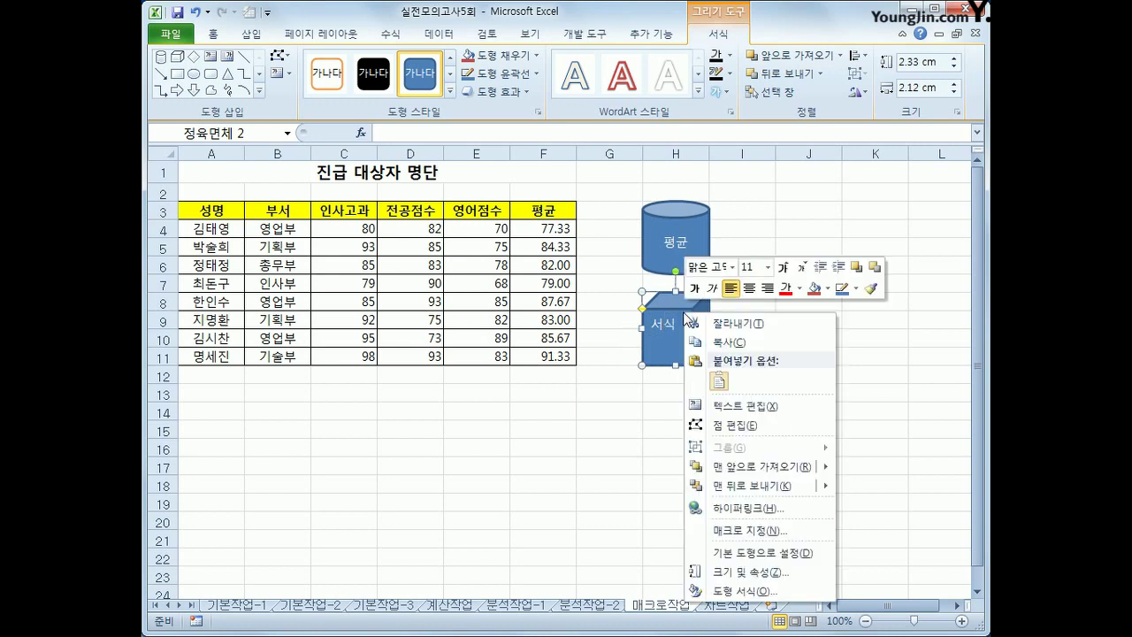
left_click(758, 533)
left_click(427, 240)
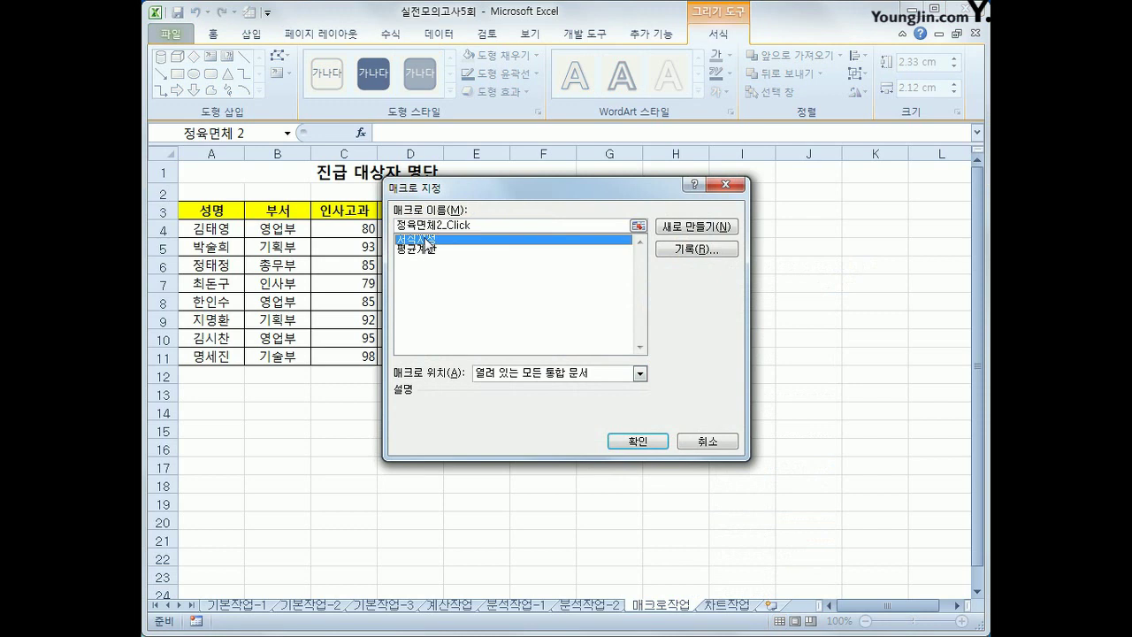
left_click(633, 441)
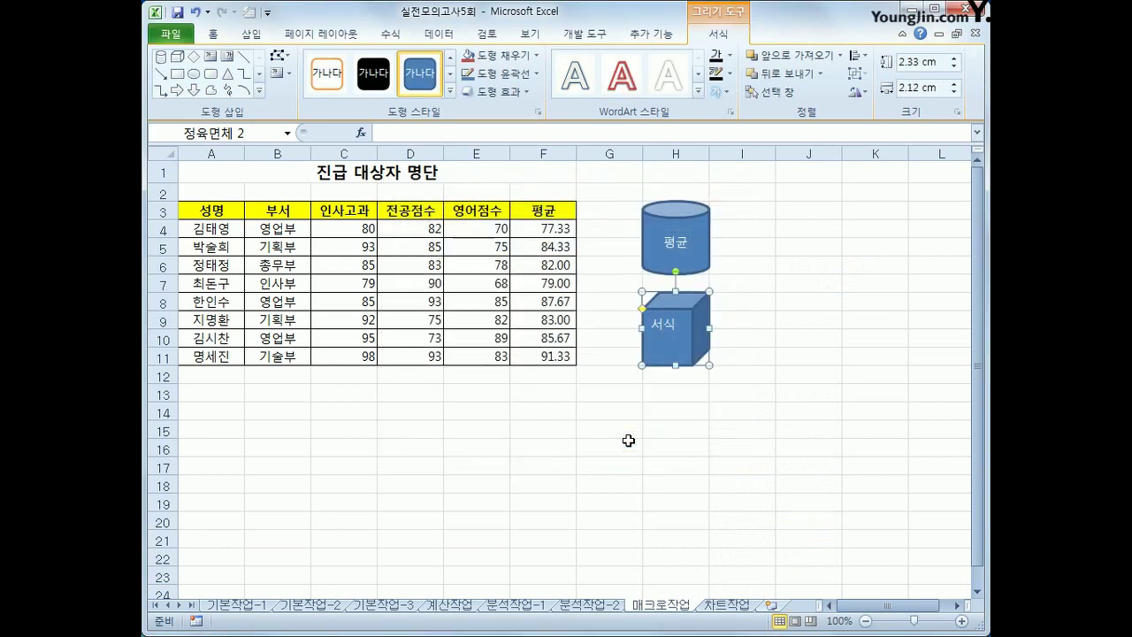
Center the cube's text both vertically and horizontally, then deselect the shape.
left_click(213, 34)
left_click(466, 64)
left_click(468, 88)
left_click(771, 467)
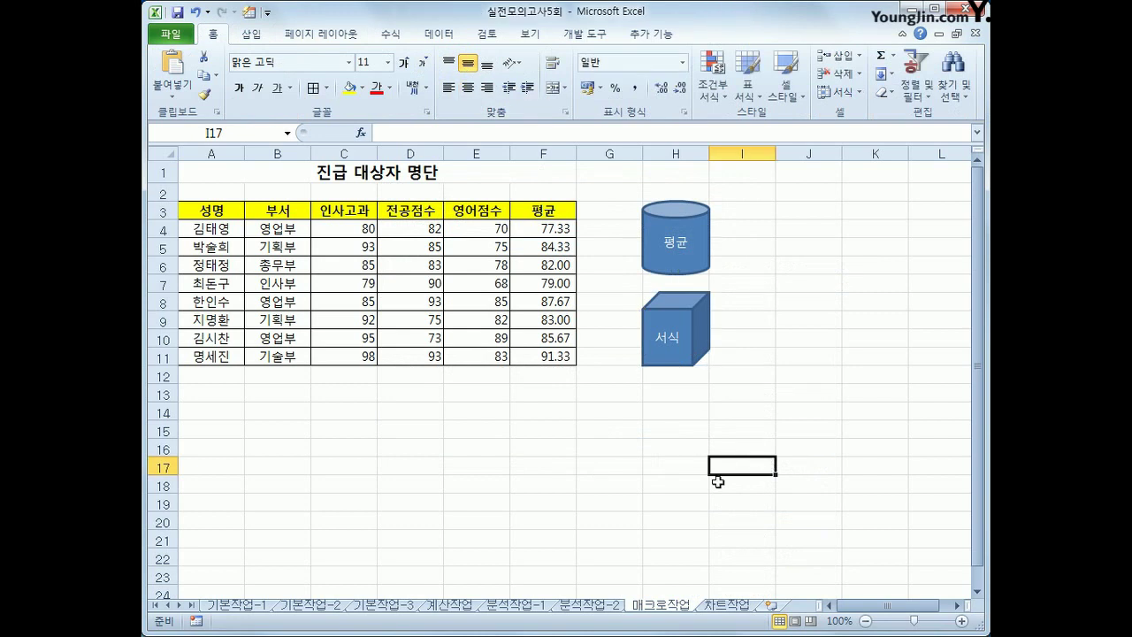
On the 차트작업 sheet, delete the 정기적금 and 기타수신 series from the column chart.
left_click(720, 605)
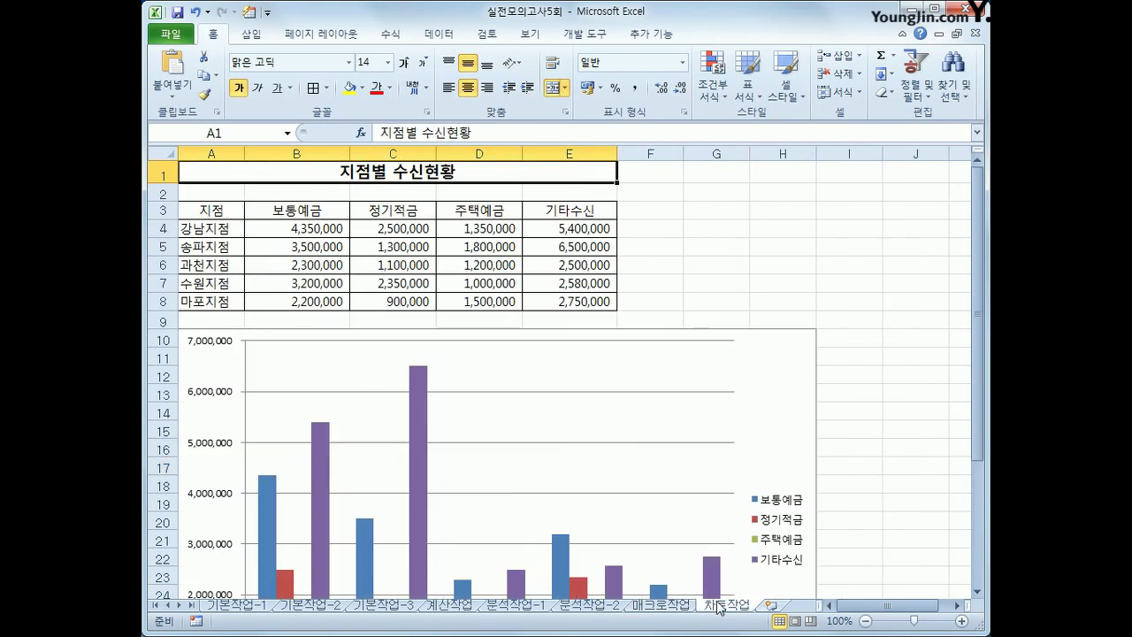
left_click(897, 486)
scroll(898, 489, "down", 2)
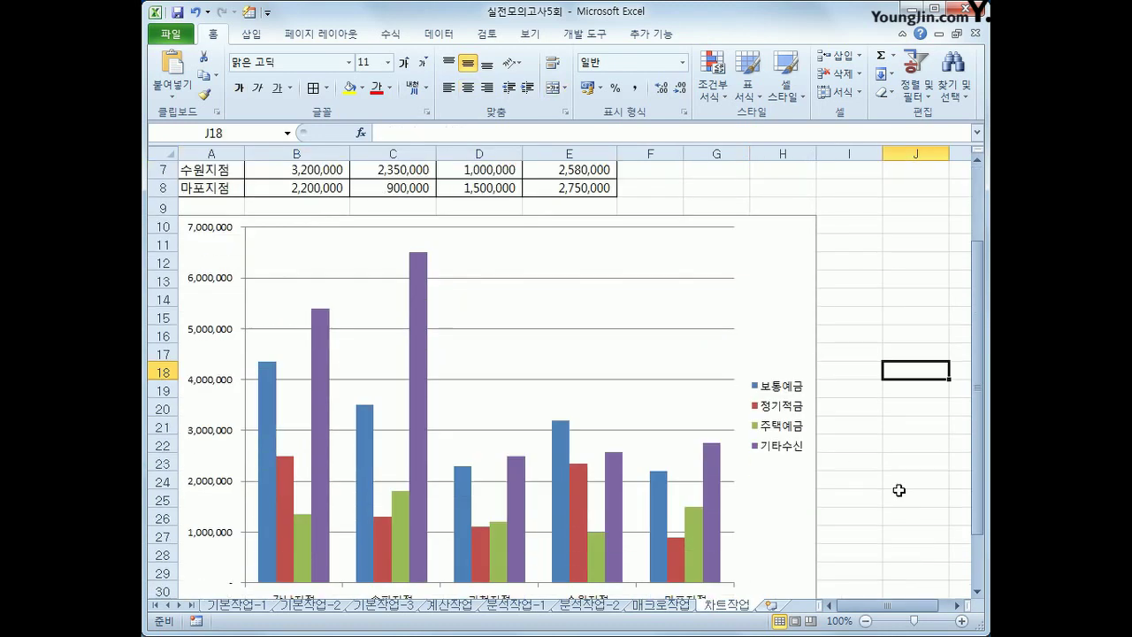
left_click(776, 279)
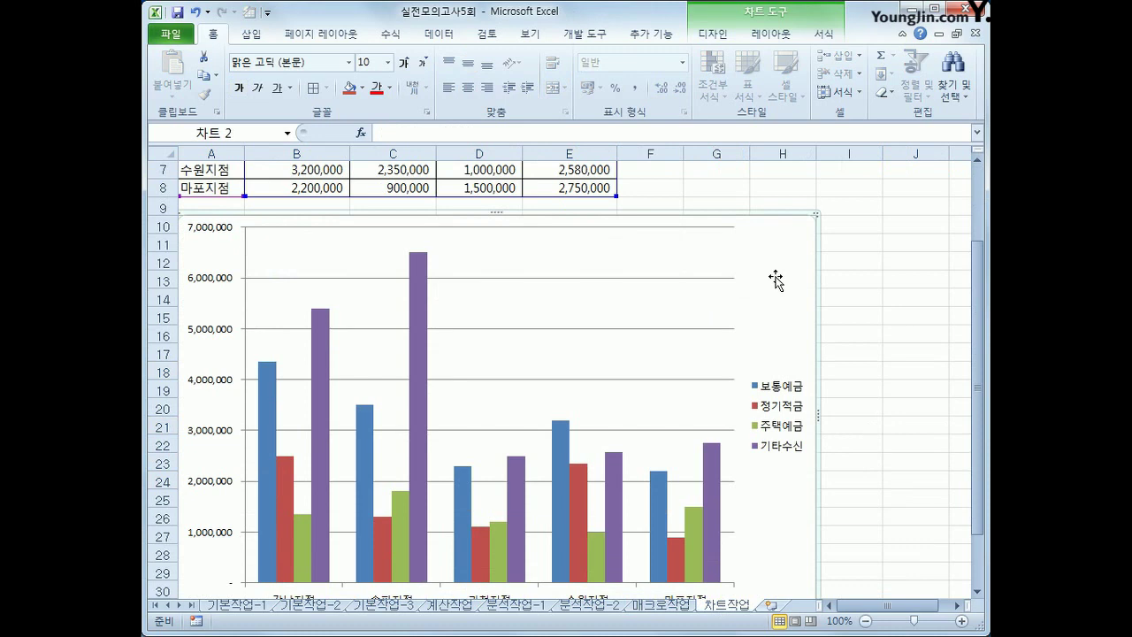
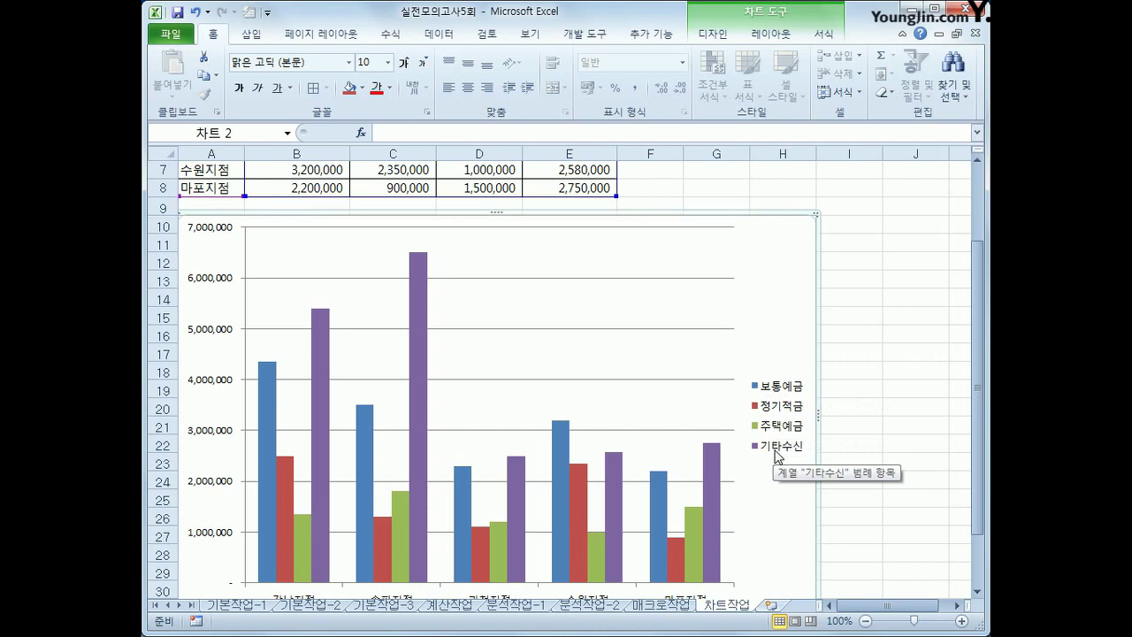
left_click(289, 492)
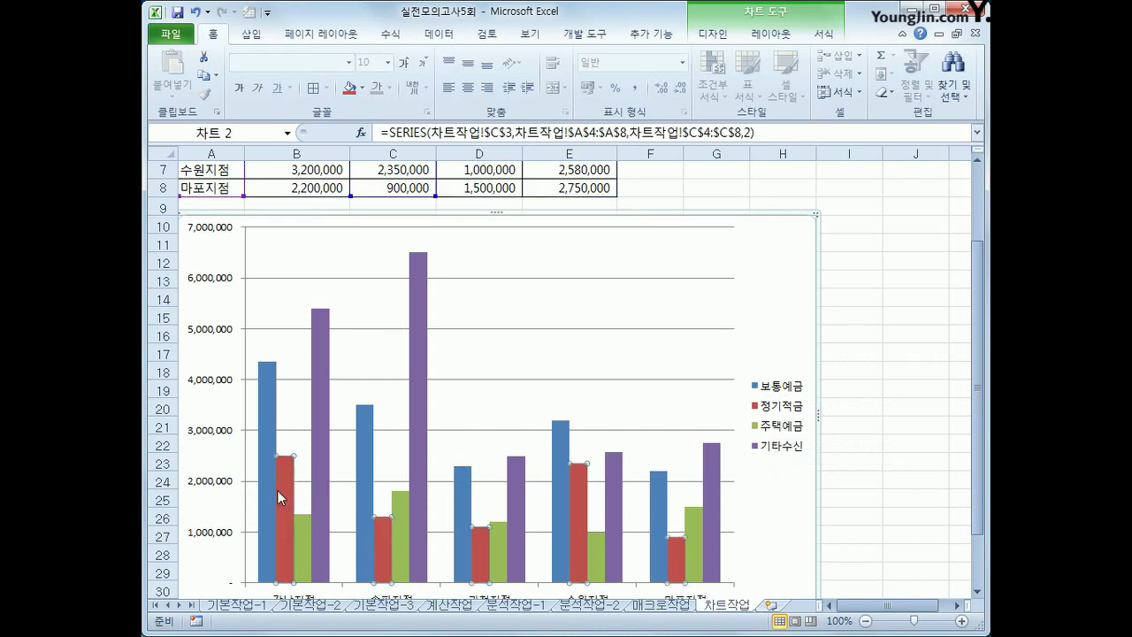
key("Delete")
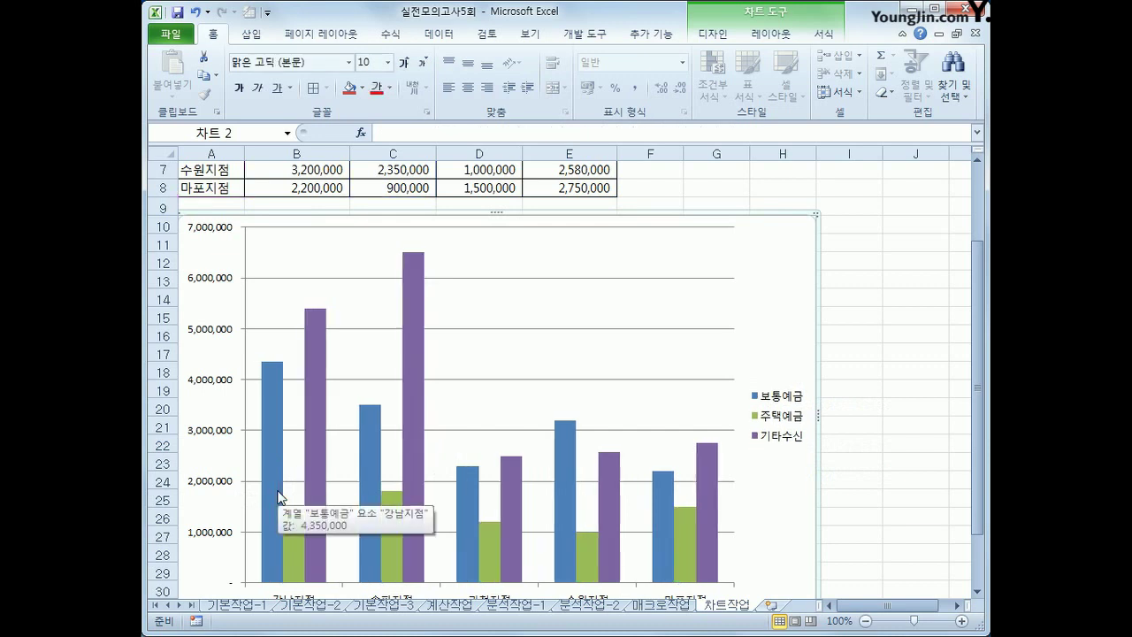
left_click(321, 374)
right_click(317, 368)
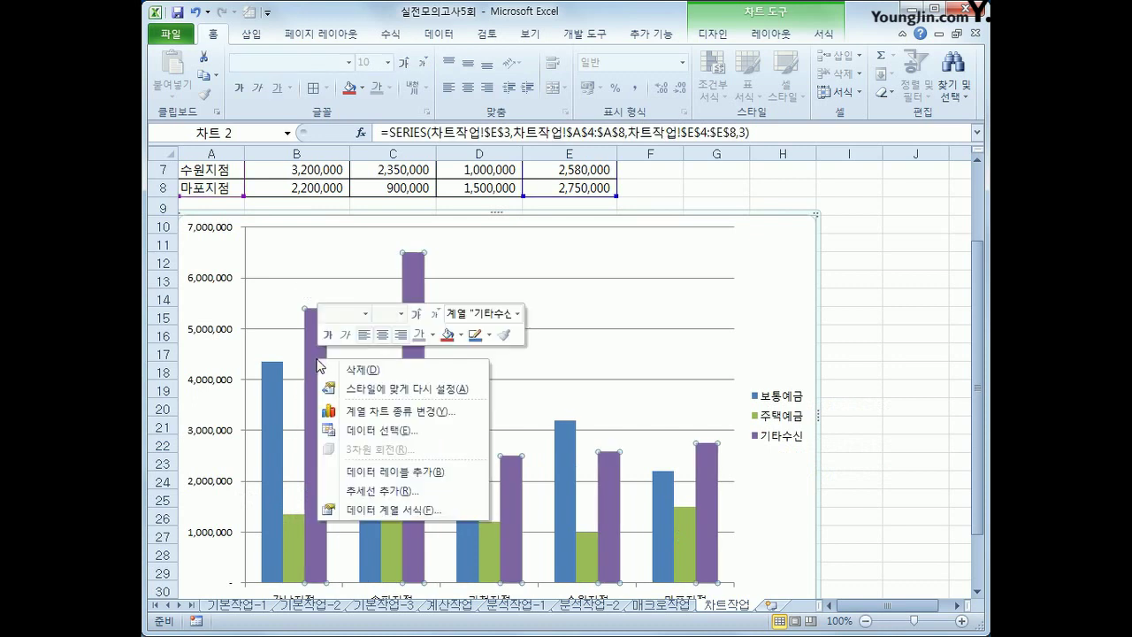
left_click(387, 372)
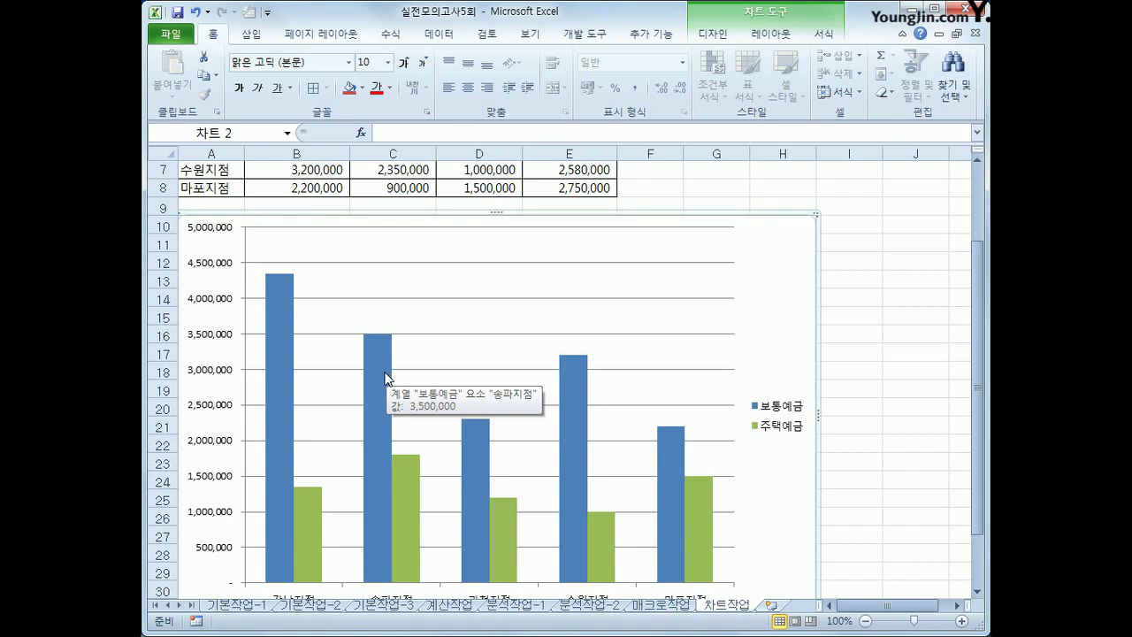
Add a chart title above the plot reading 보통예금/주택예금 수신고.
left_click(769, 34)
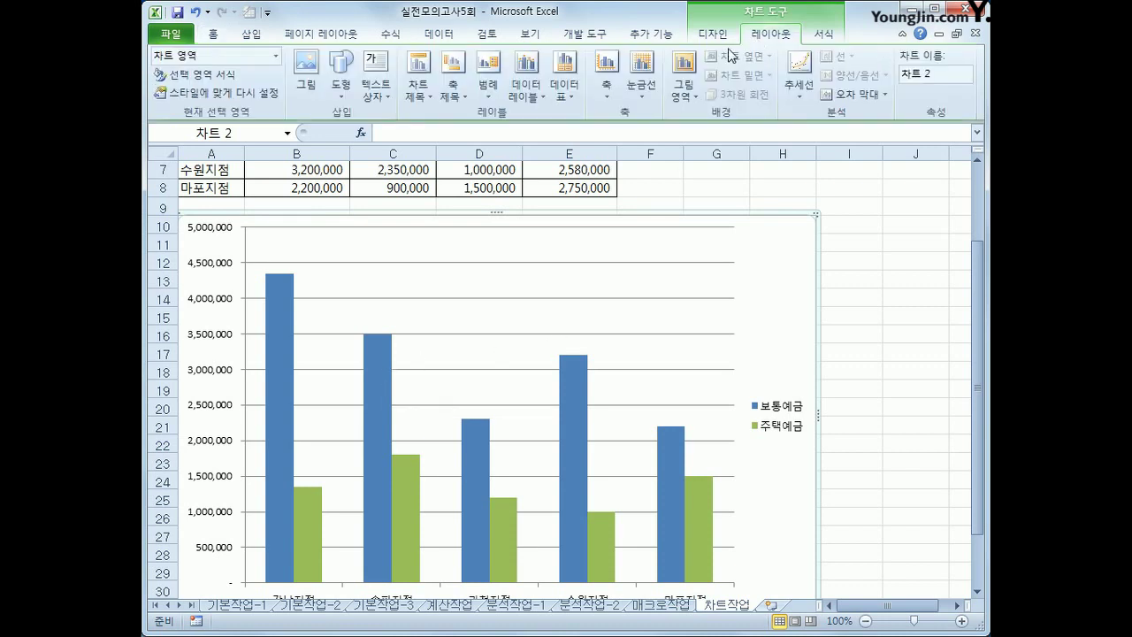
left_click(423, 109)
left_click(455, 209)
left_click_drag(461, 241, 537, 248)
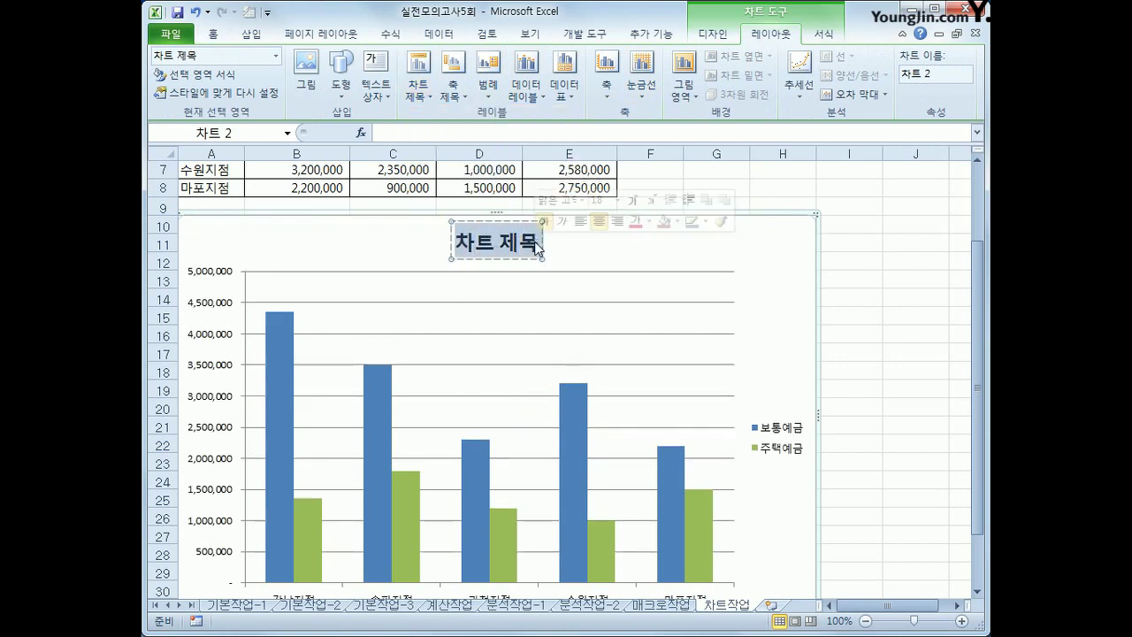
type("보통ㅇ")
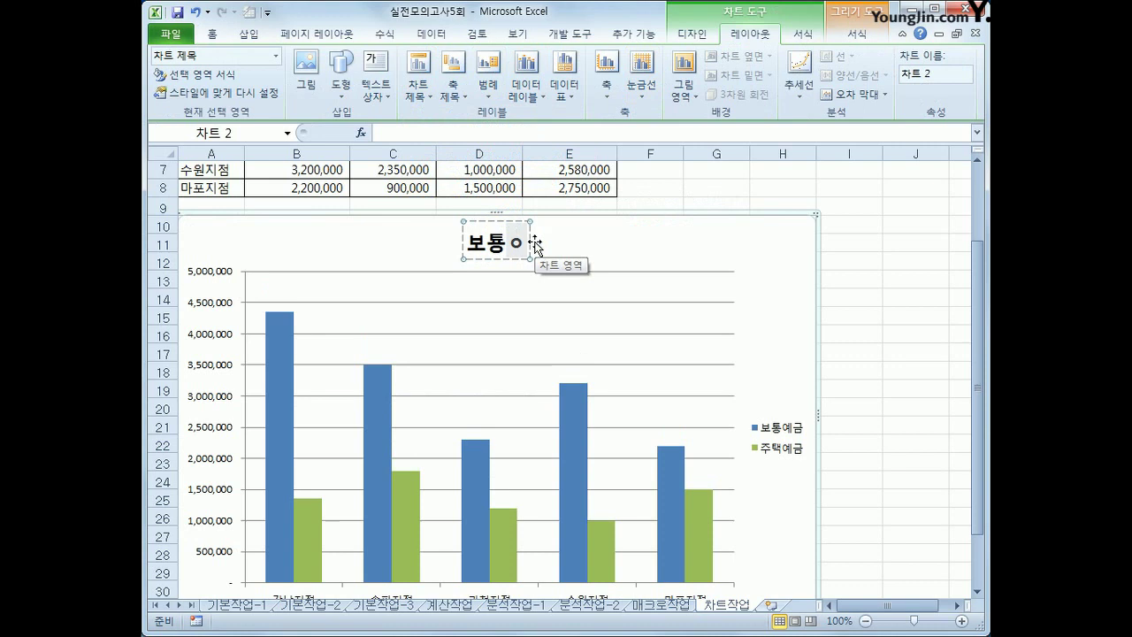
key("BackSpace")
key("BackSpace")
key("BackSpace")
key("BackSpace")
type("보통예그")
type("ㅁ")
type("/주택ㅇ")
type("ㅖ금 수신고")
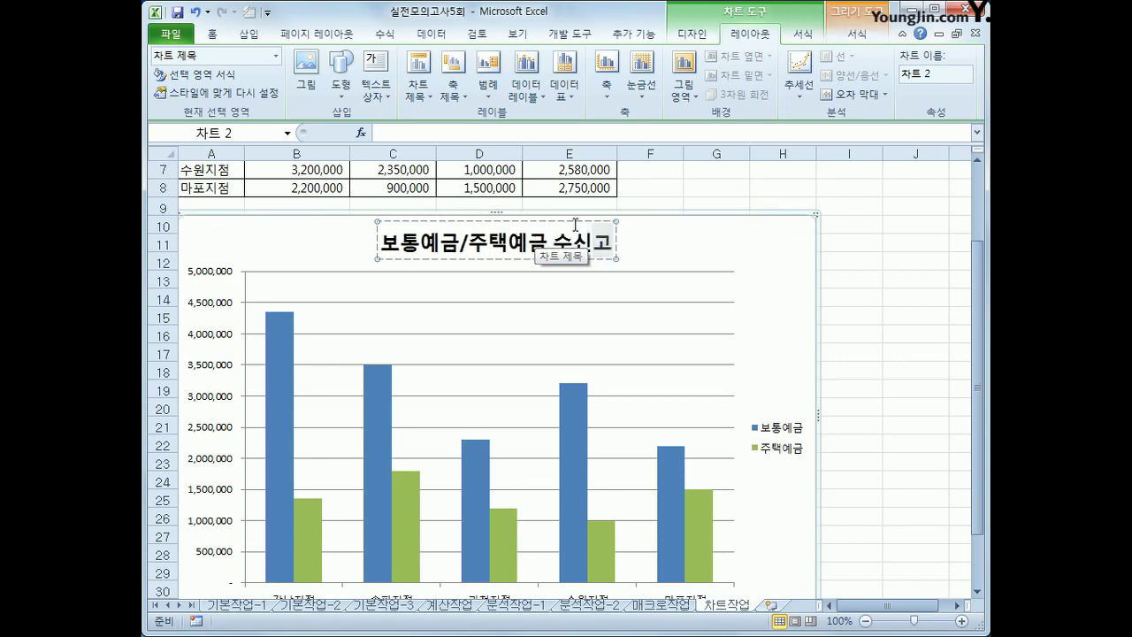
Reduce the chart title's font size to 14 points.
right_click(574, 223)
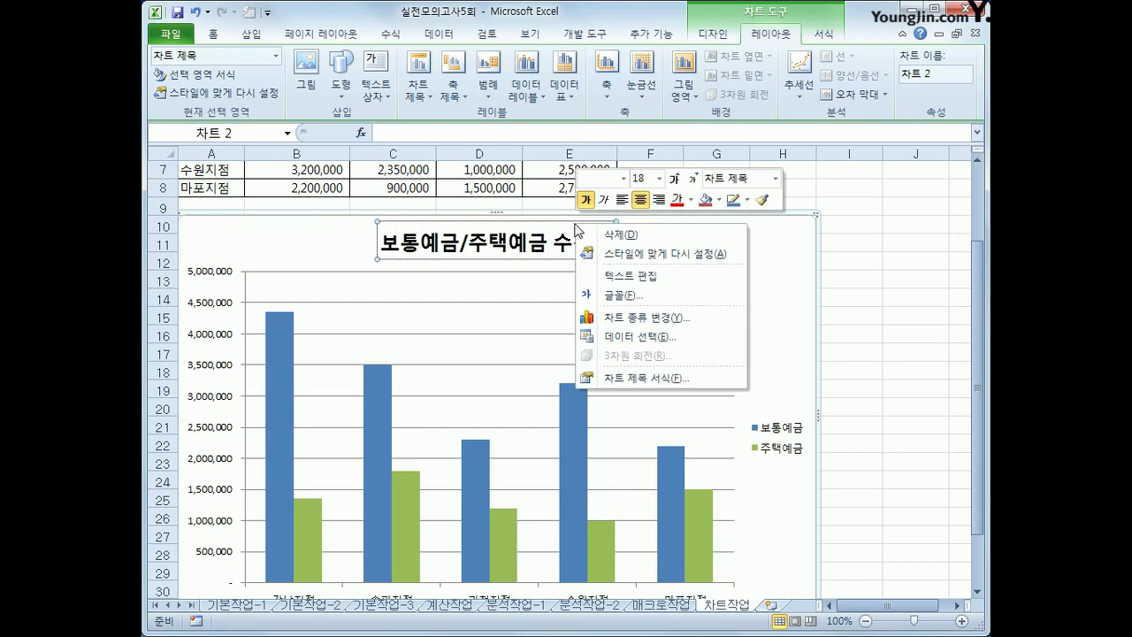
left_click(695, 179)
left_click(699, 182)
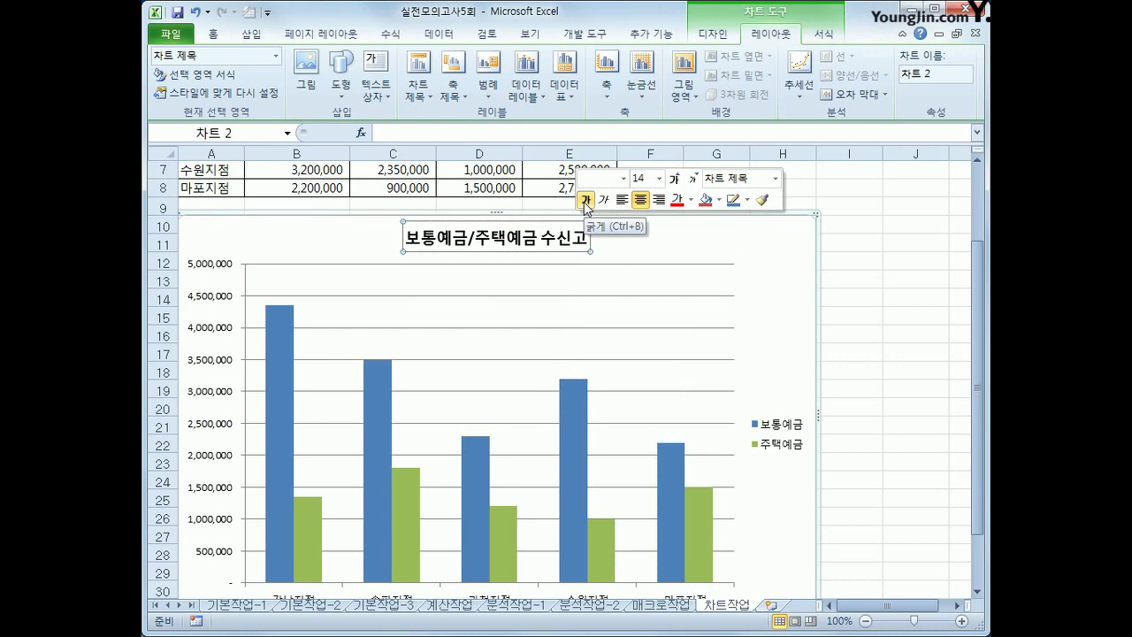
Fix the chart's vertical value axis at minimum 0, maximum 5000000 and major unit 1000000.
left_click(228, 335)
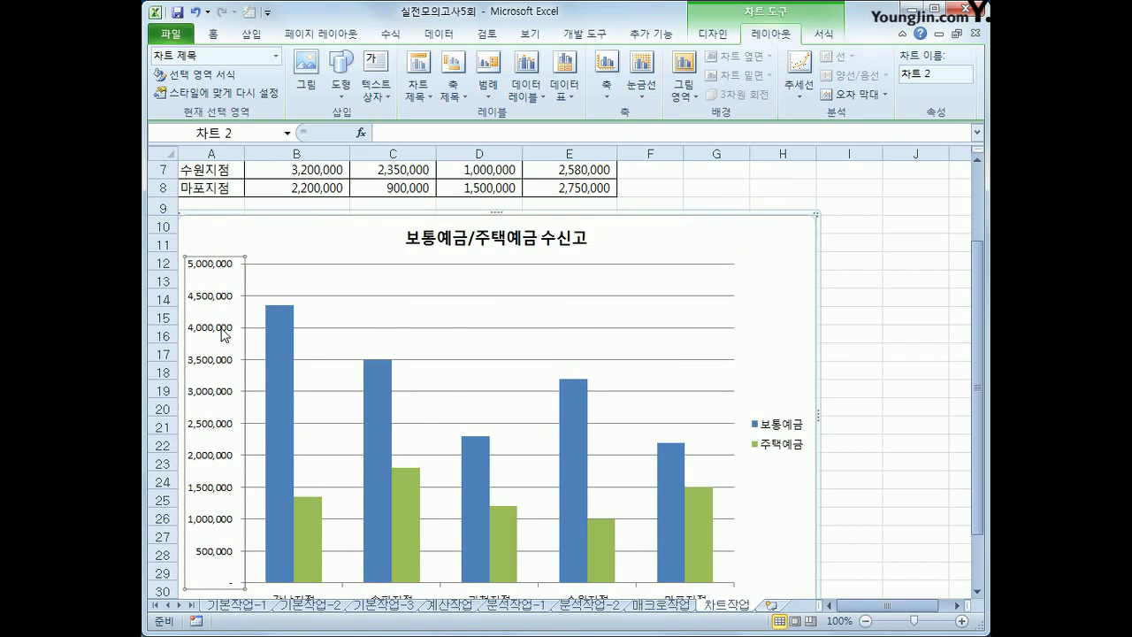
right_click(224, 326)
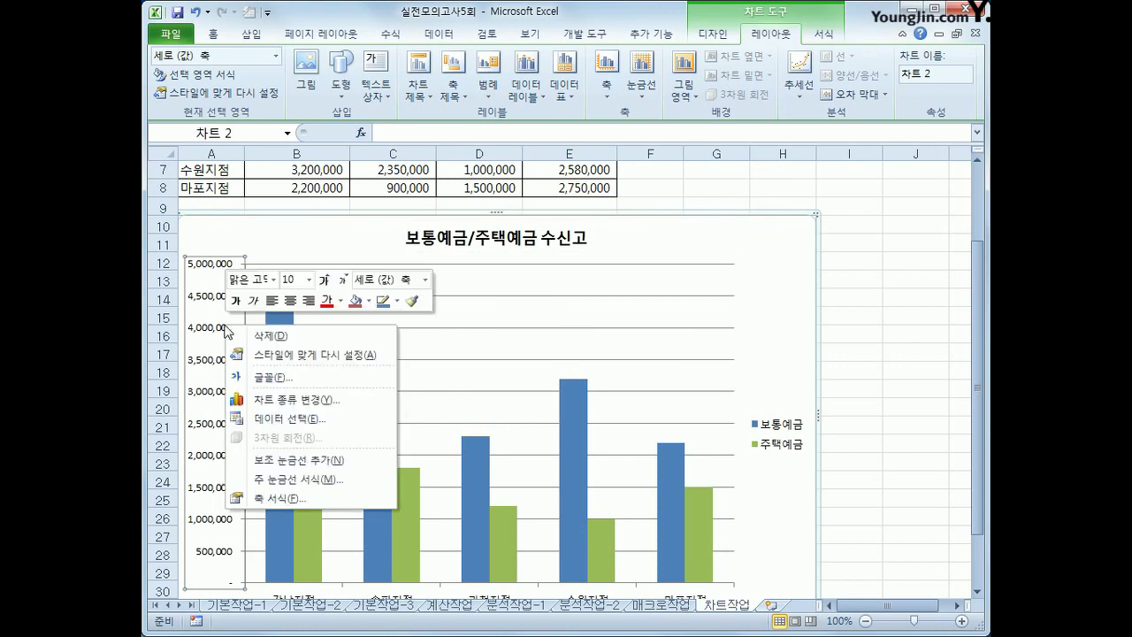
left_click(296, 499)
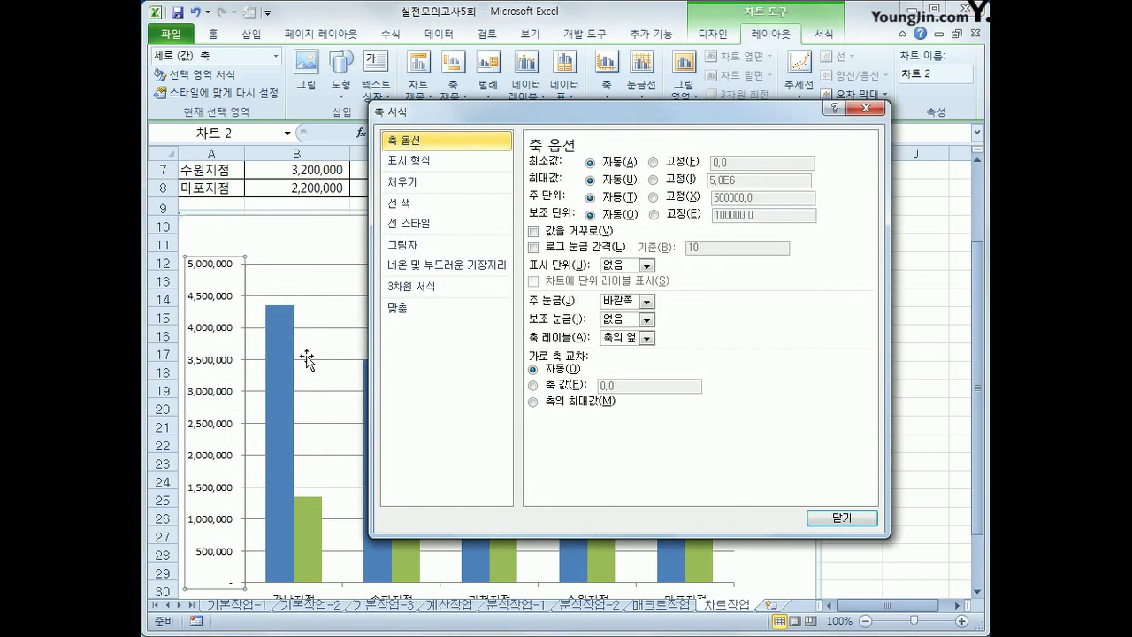
left_click(690, 182)
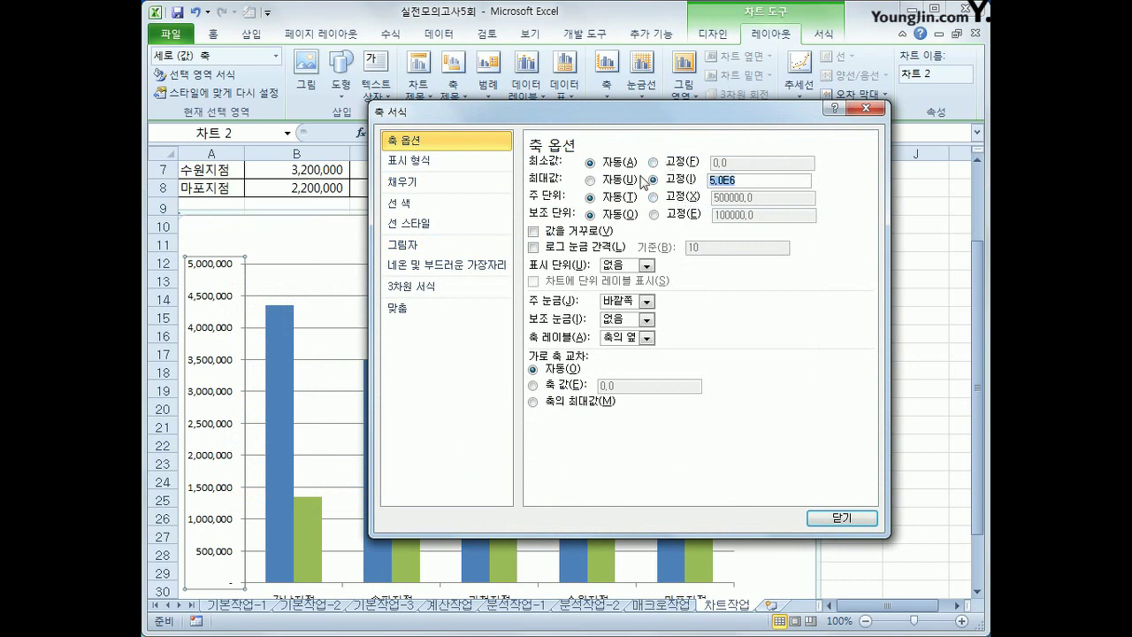
type("5000000")
left_click(653, 162)
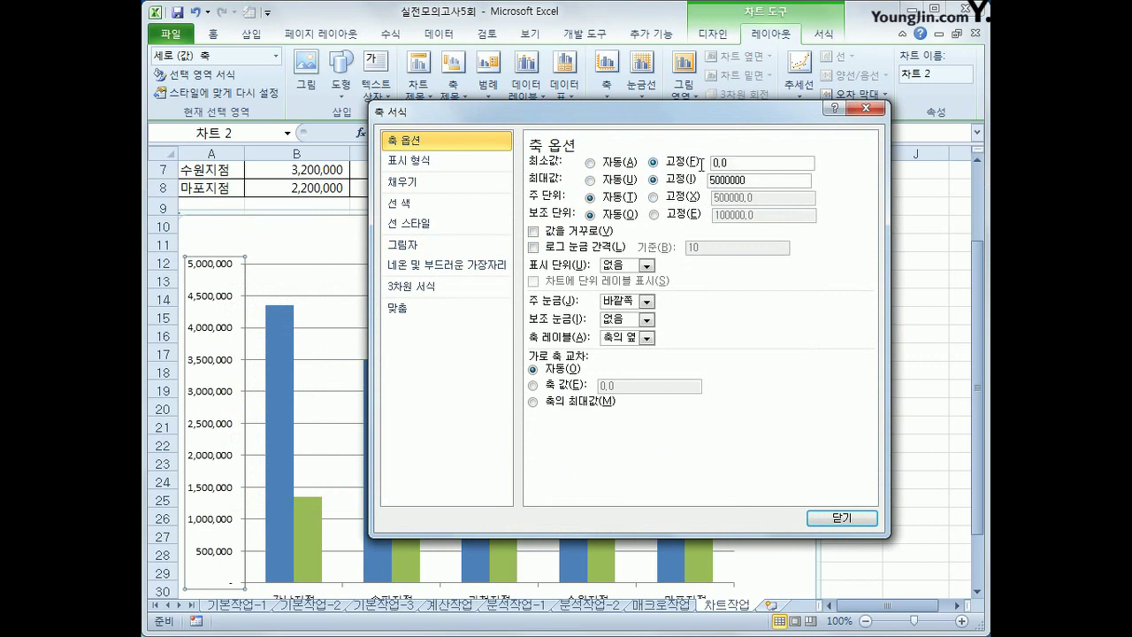
double_click(752, 162)
type("0")
left_click(677, 198)
type("1000000")
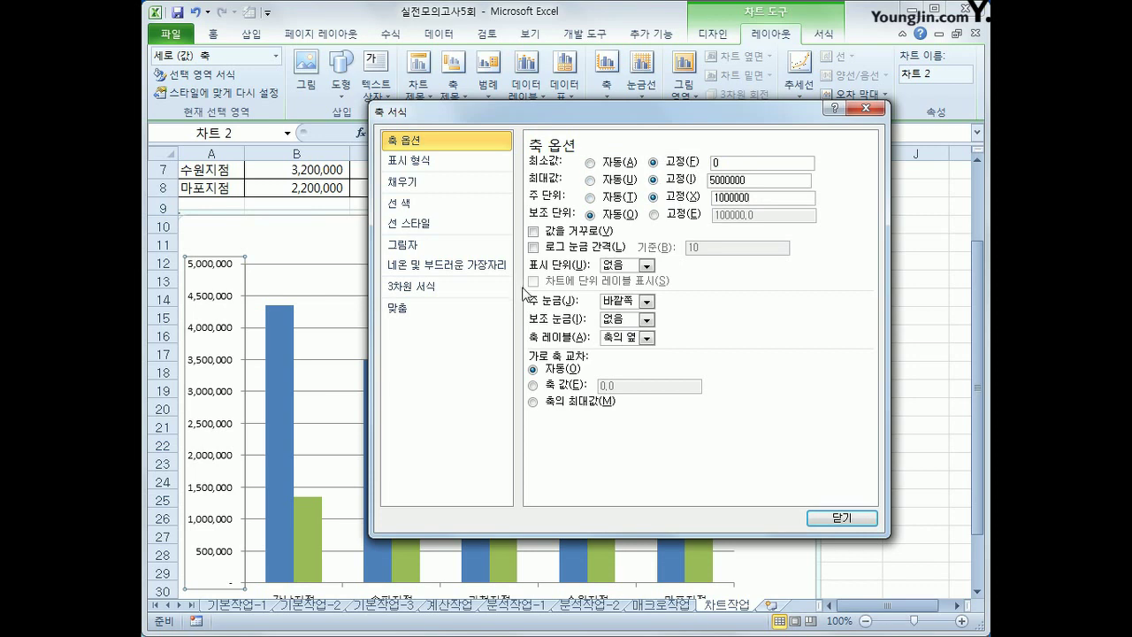
Set the value axis display unit to 천 with its unit label shown, and close the axis formatting.
left_click(647, 266)
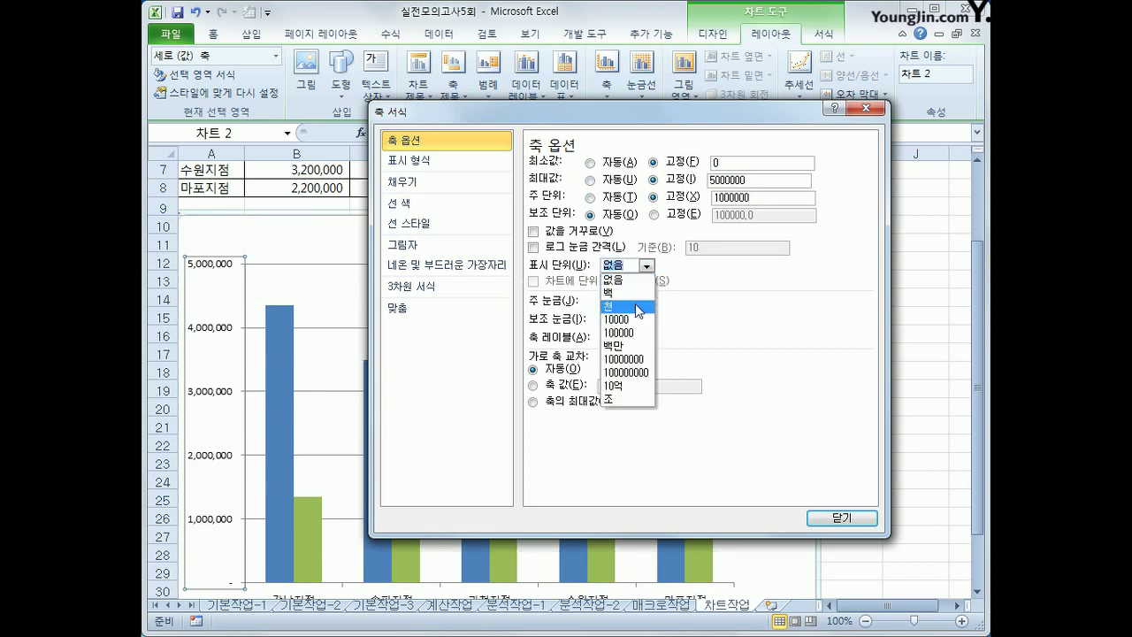
left_click(635, 304)
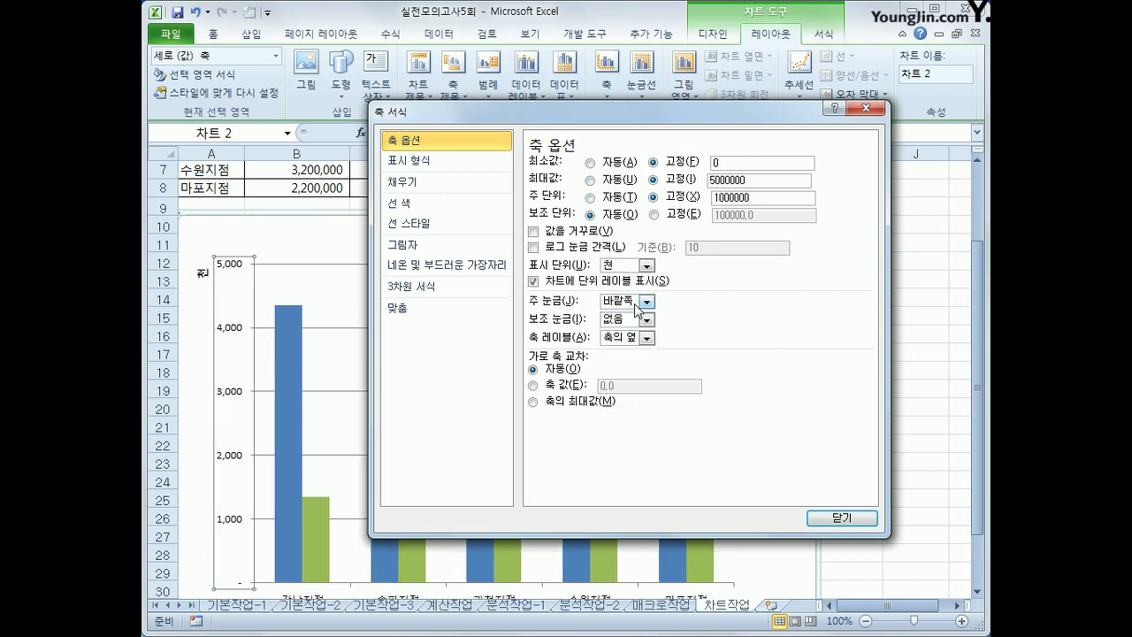
left_click(842, 518)
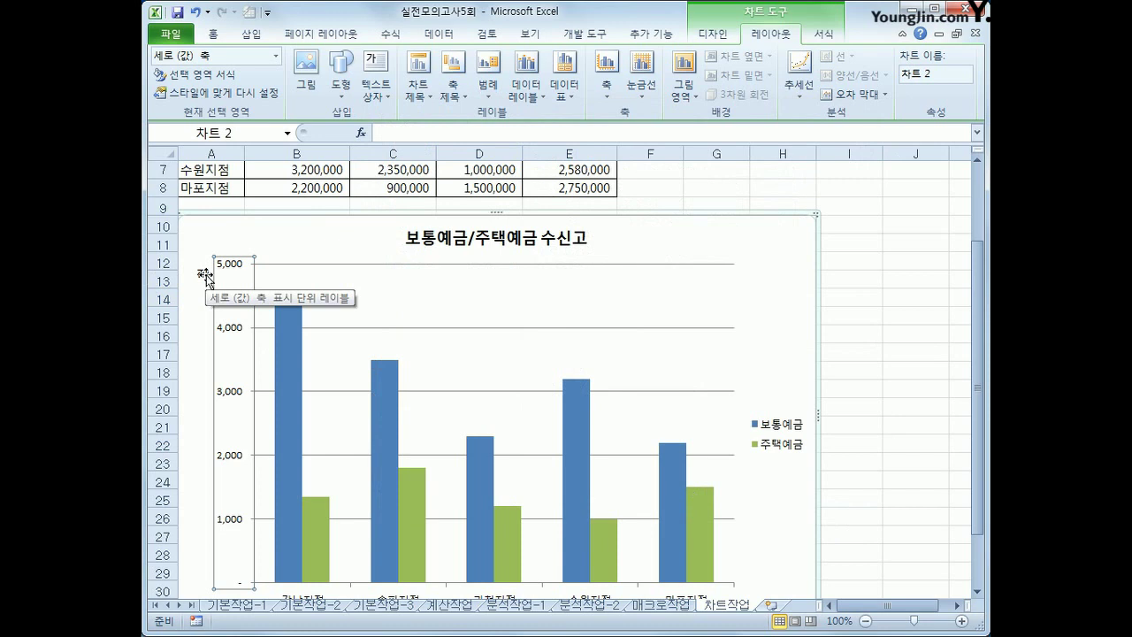
Set the 보통예금 series' overlap to 100% and its gap width to 100%.
left_click(283, 366)
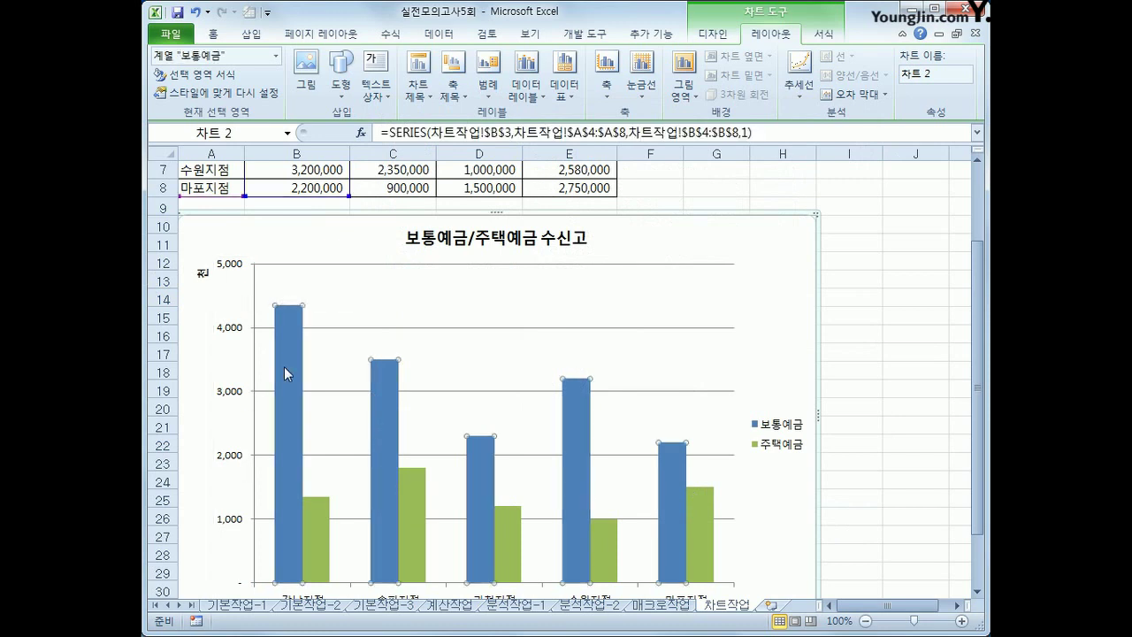
right_click(284, 366)
left_click(401, 519)
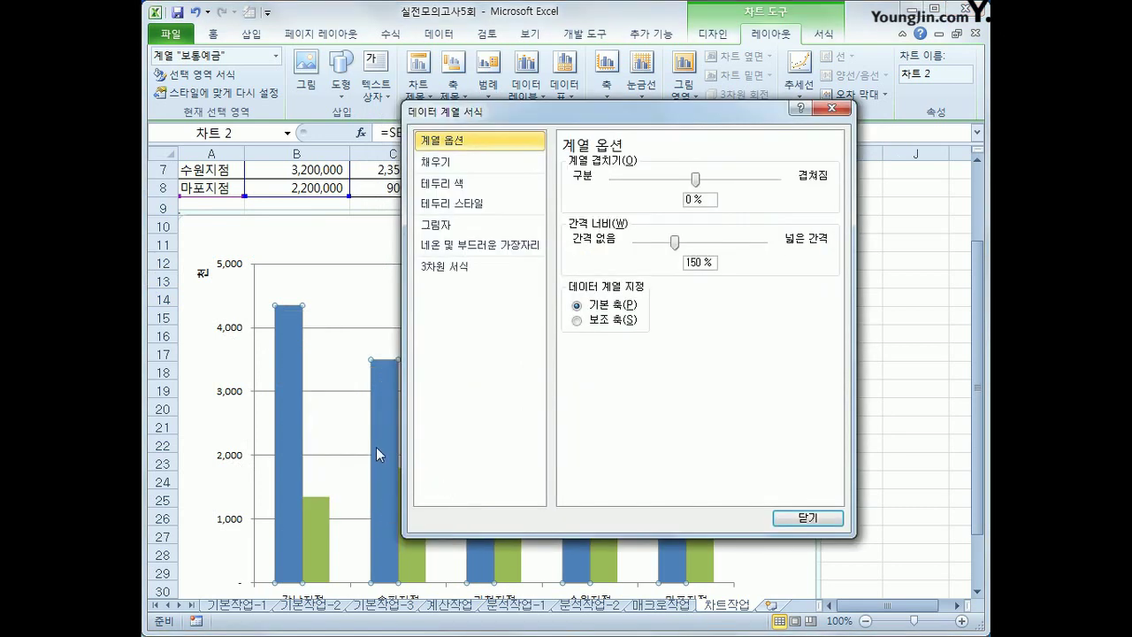
left_click_drag(697, 200, 674, 198)
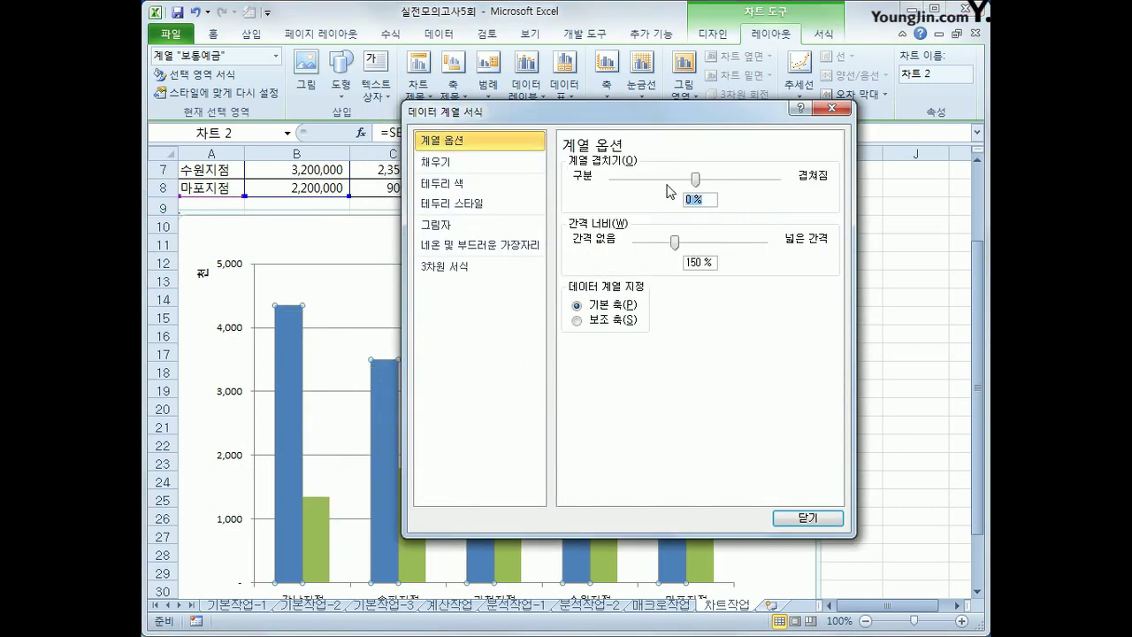
type("100")
left_click_drag(714, 267, 683, 262)
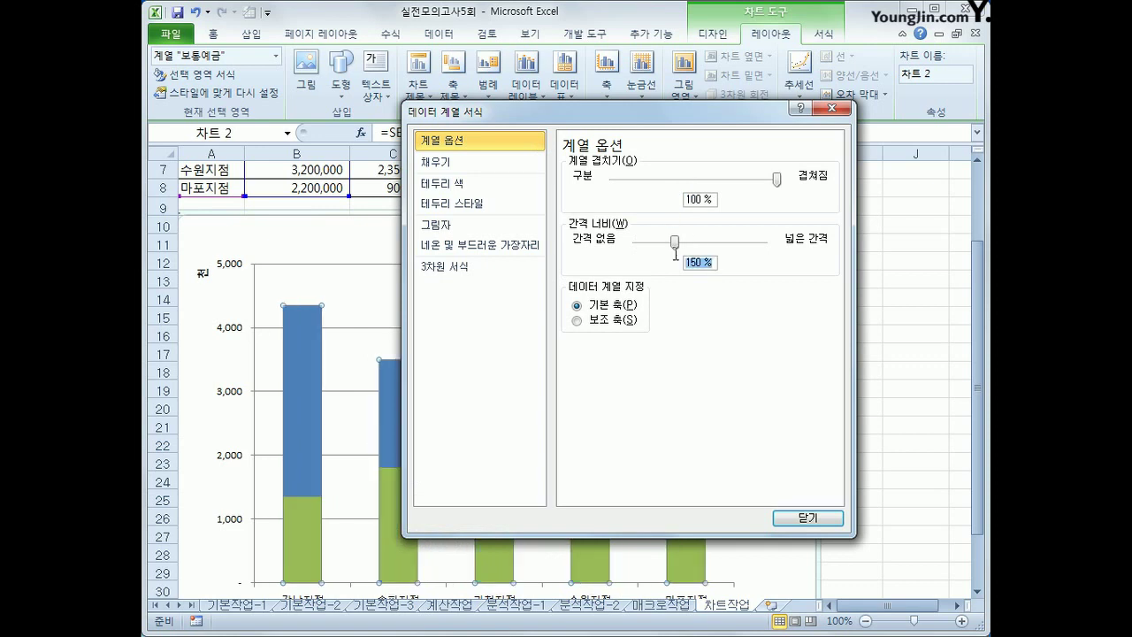
type("100")
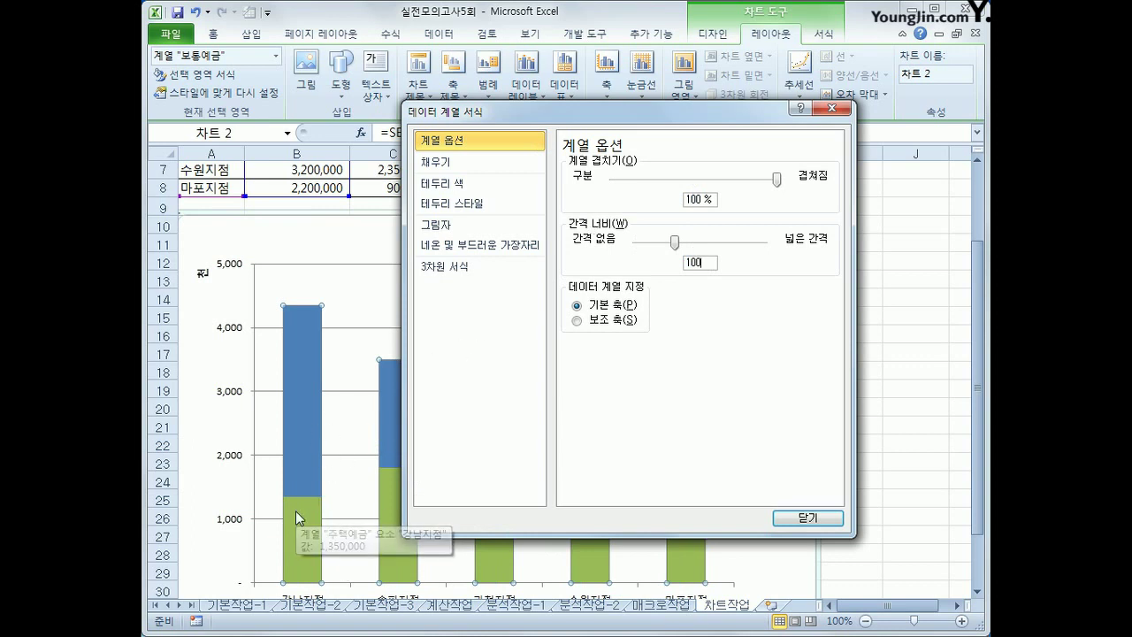
left_click(795, 525)
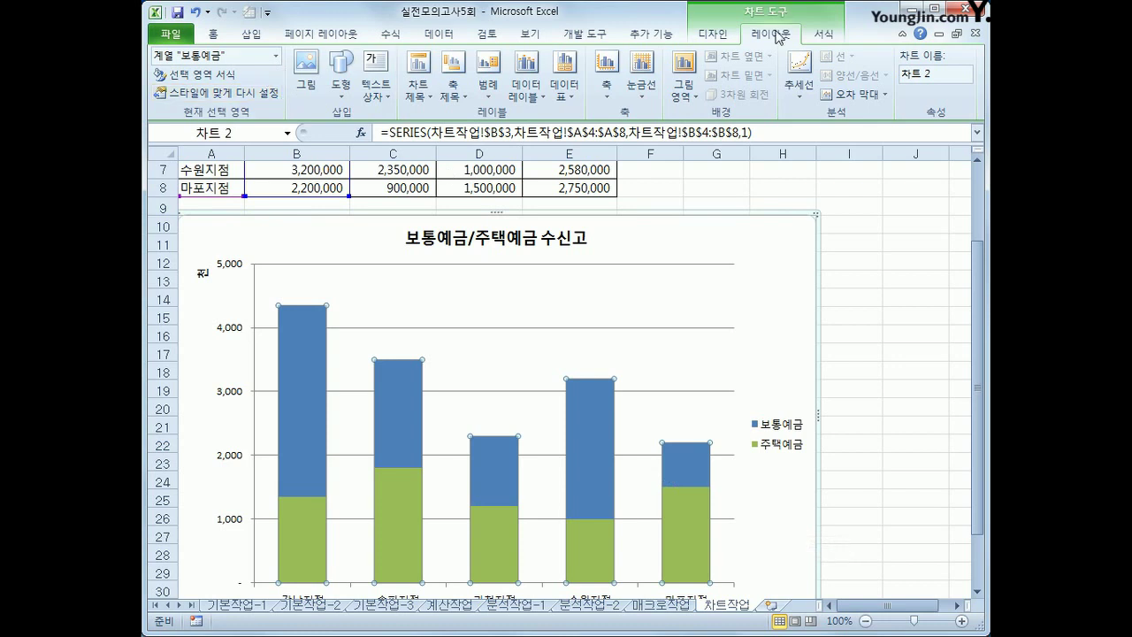
Draw a 설명선 3 callout about 1.01 by 3.36 cm beside the top of the 강남지점 column, reading 최고금액.
left_click(344, 92)
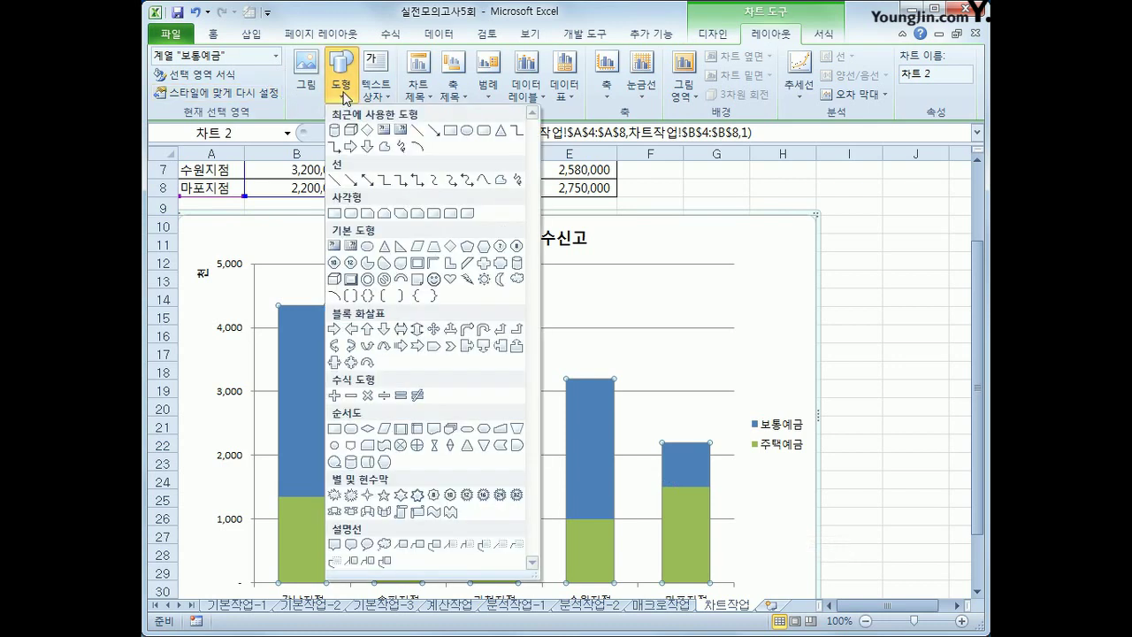
left_click(434, 549)
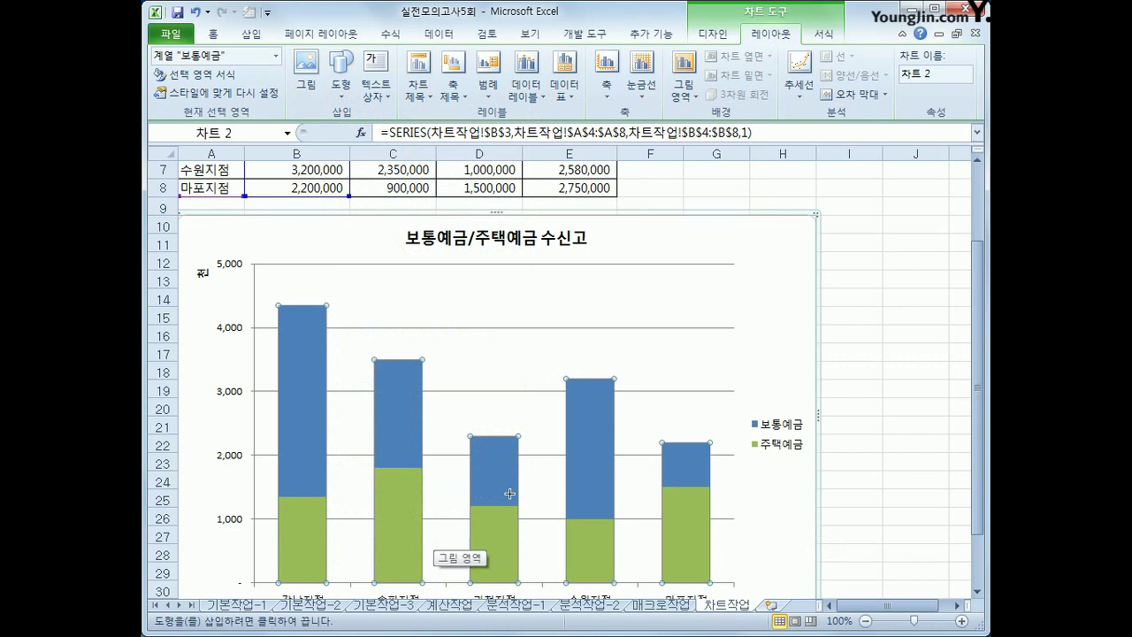
scroll(459, 438, "down", 1)
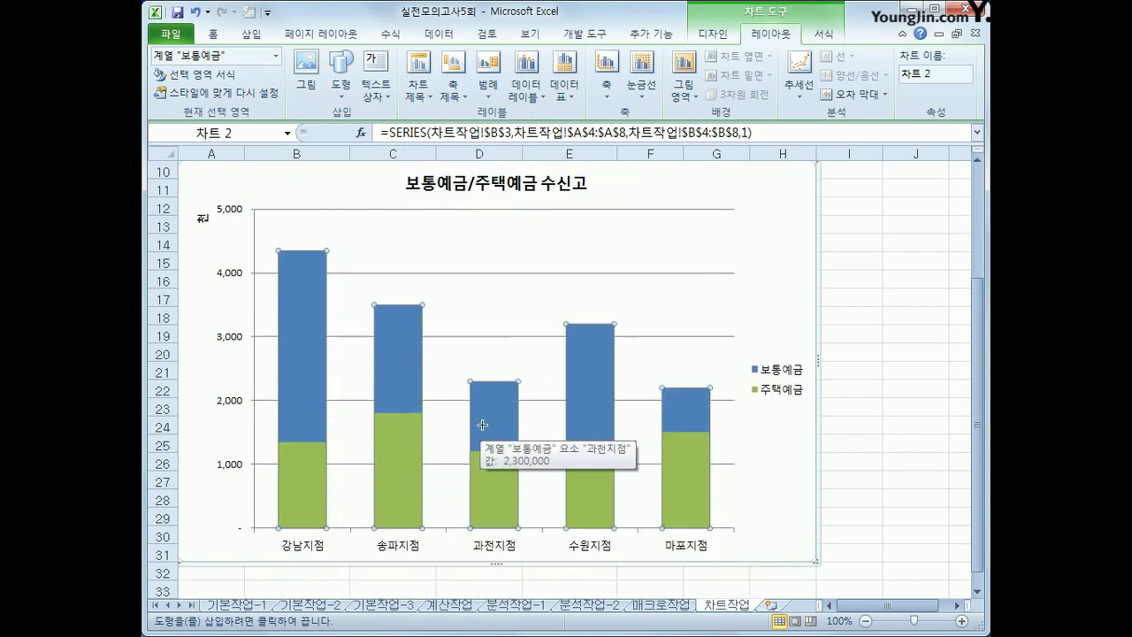
left_click_drag(358, 241, 464, 271)
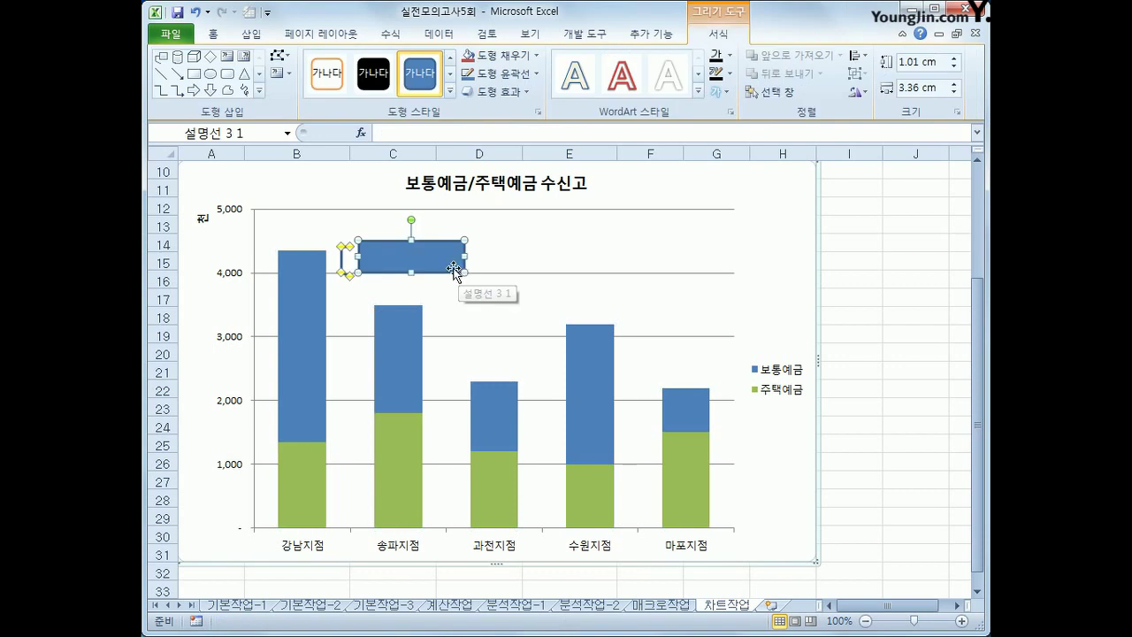
type("최고금액")
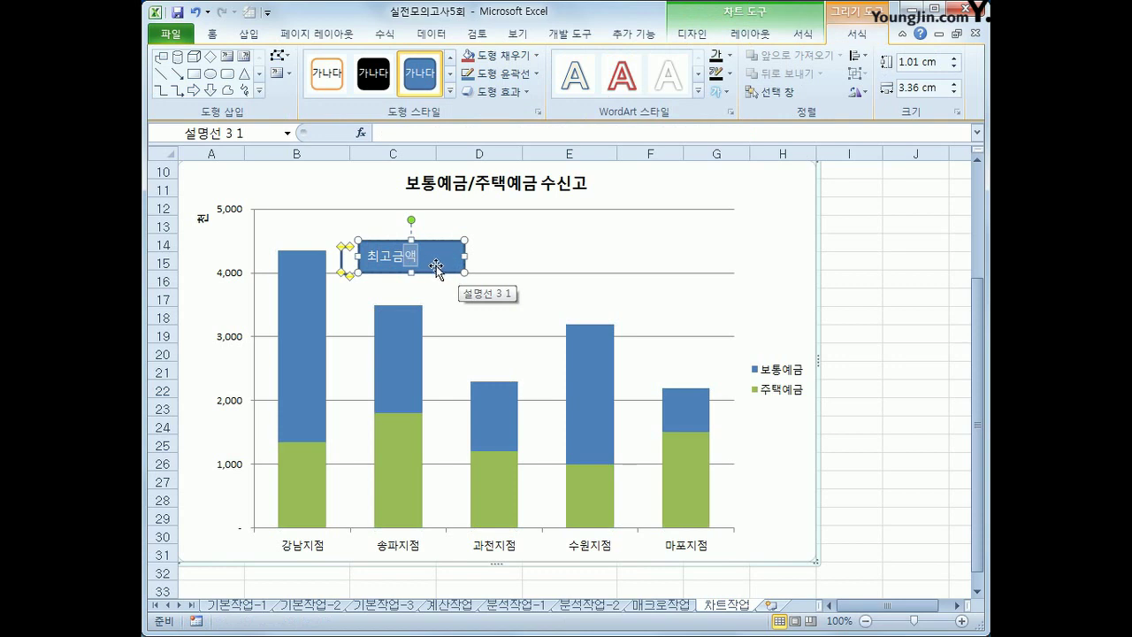
Turn on the 최고금액 callout's text box option that resizes the shape to fit its text.
left_click(429, 247)
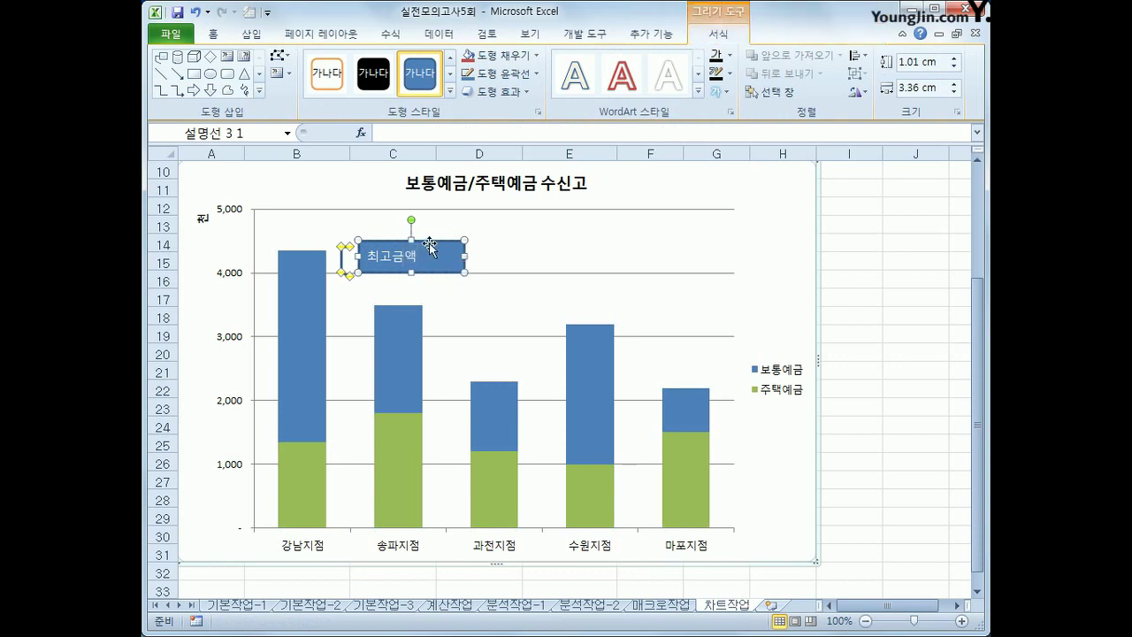
right_click(429, 244)
left_click(543, 239)
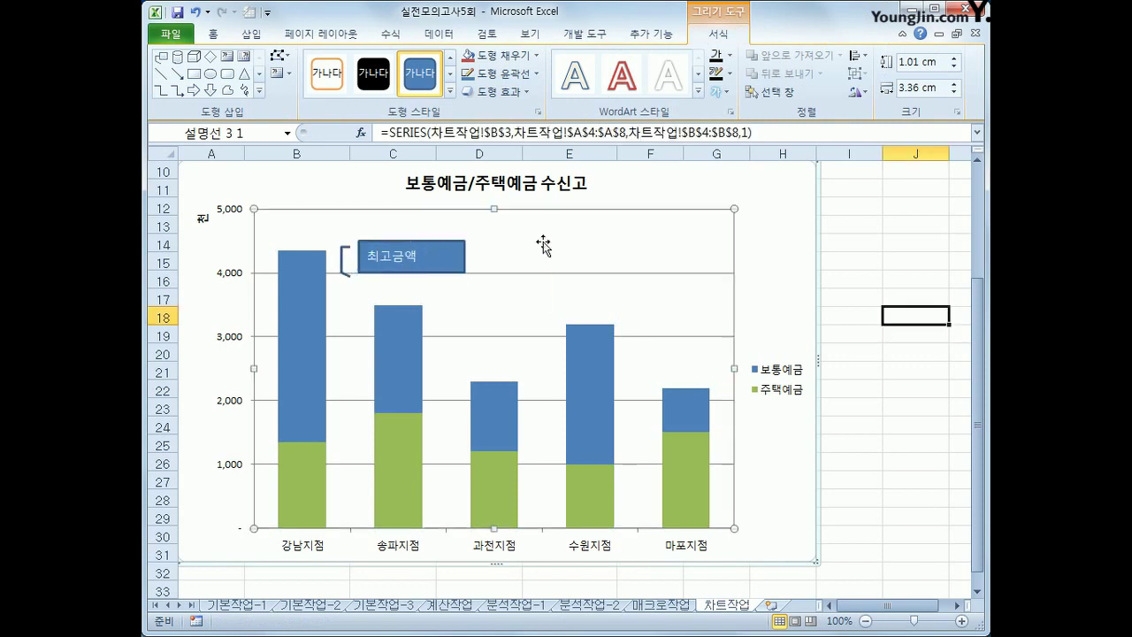
right_click(432, 255)
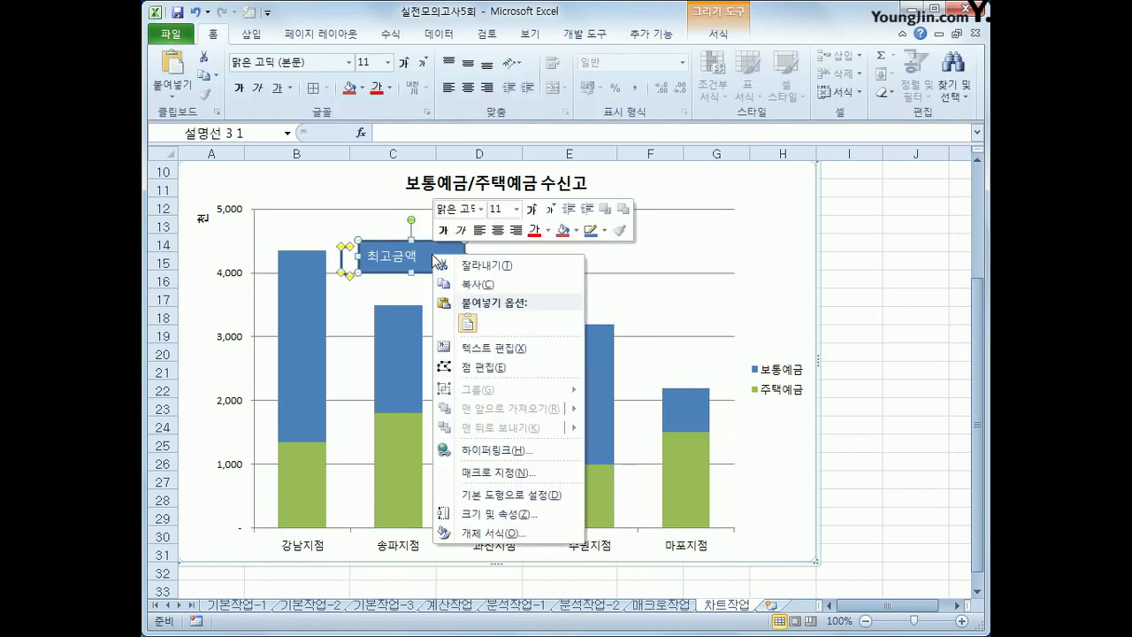
left_click(493, 533)
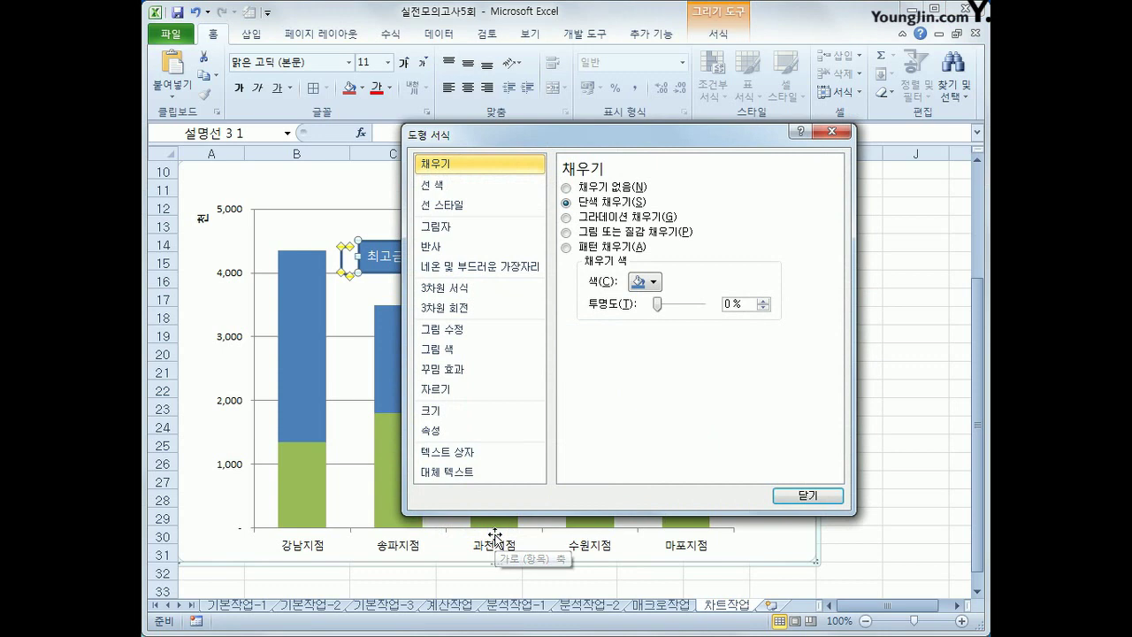
left_click_drag(647, 133, 697, 108)
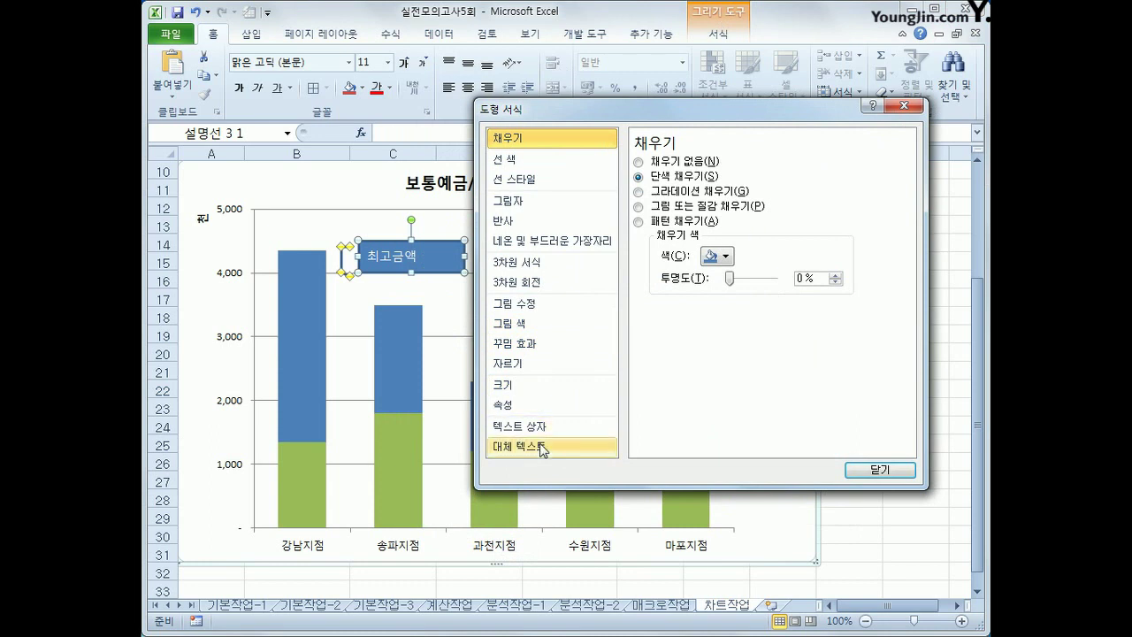
left_click(521, 427)
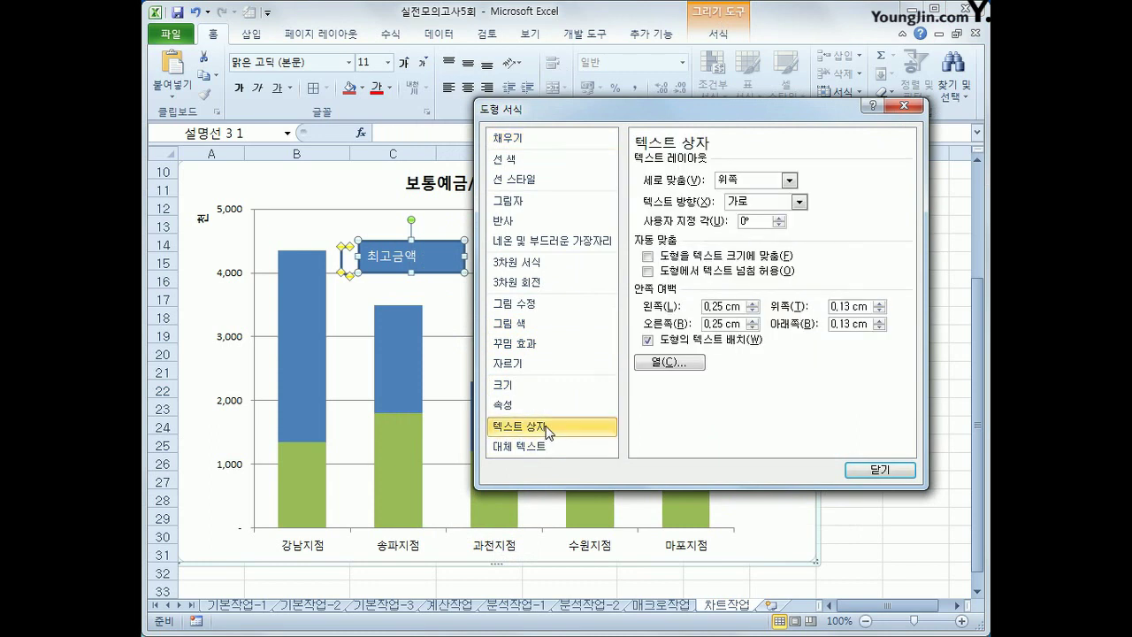
left_click(735, 259)
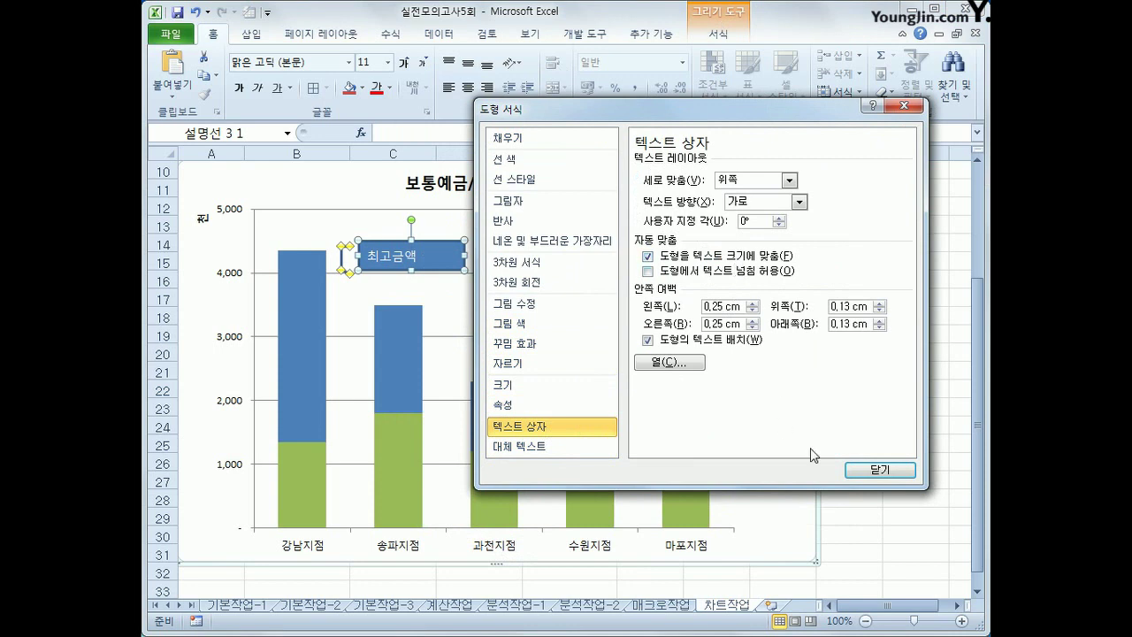
left_click(879, 469)
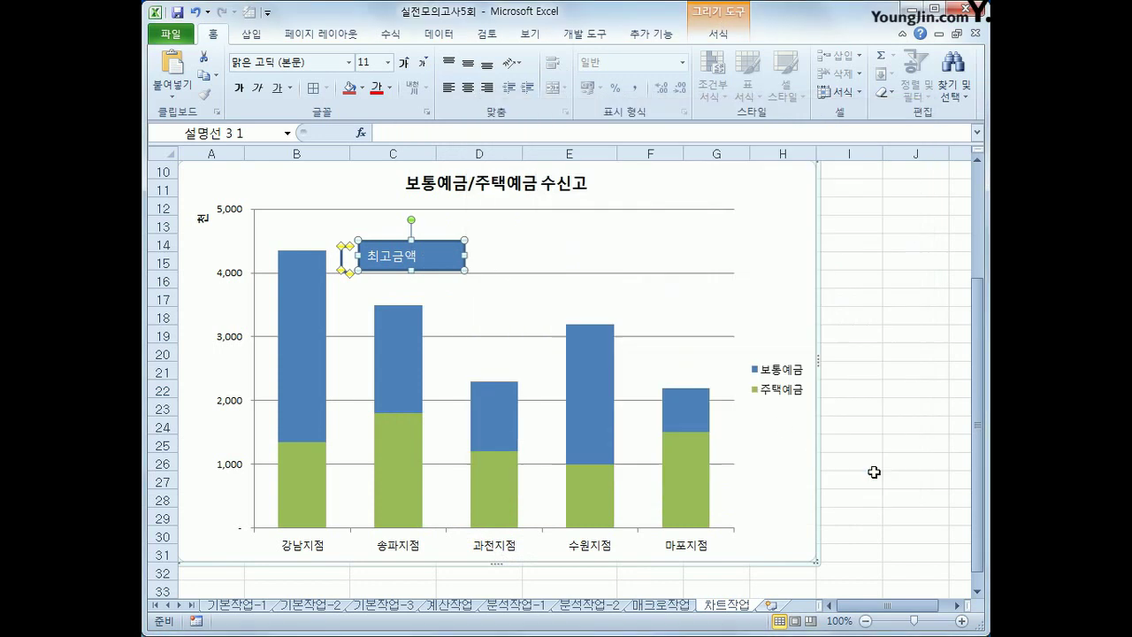
Narrow the 최고금액 callout around its text and extend its leader line to the 강남지점 column of 보통예금.
left_click(431, 256)
left_click_drag(431, 255, 425, 257)
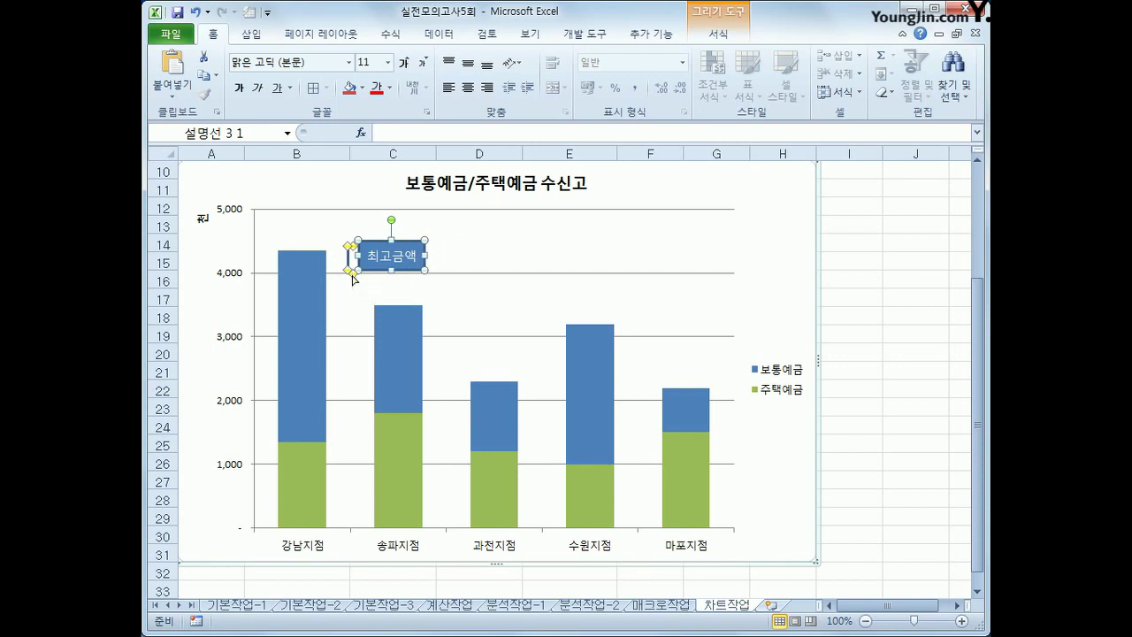
left_click_drag(352, 275, 326, 308)
left_click_drag(312, 306, 312, 305)
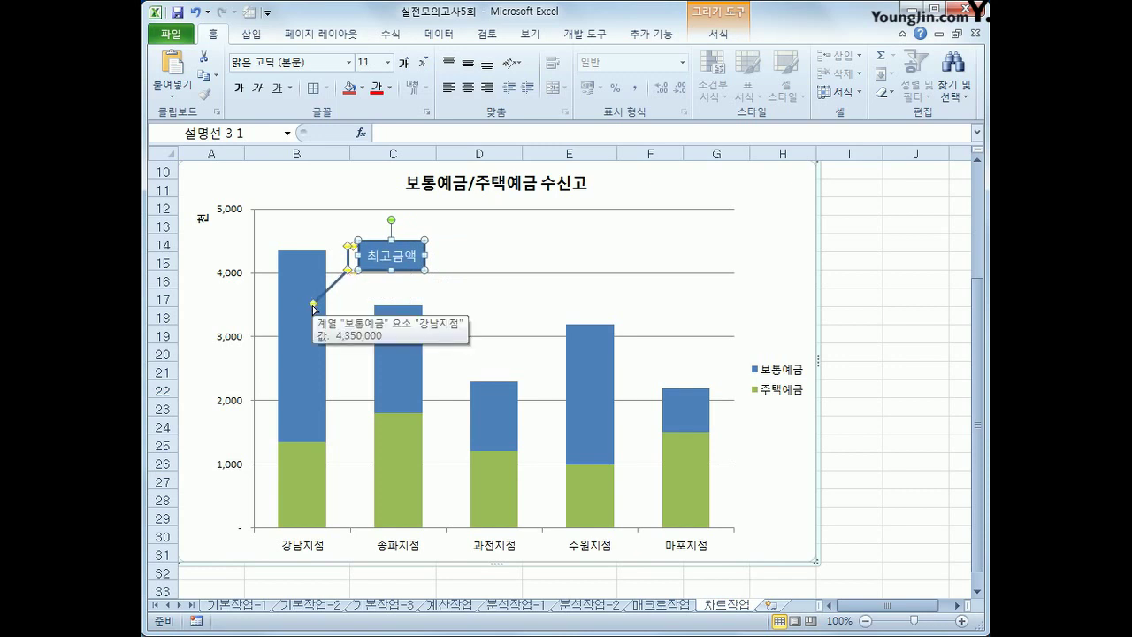